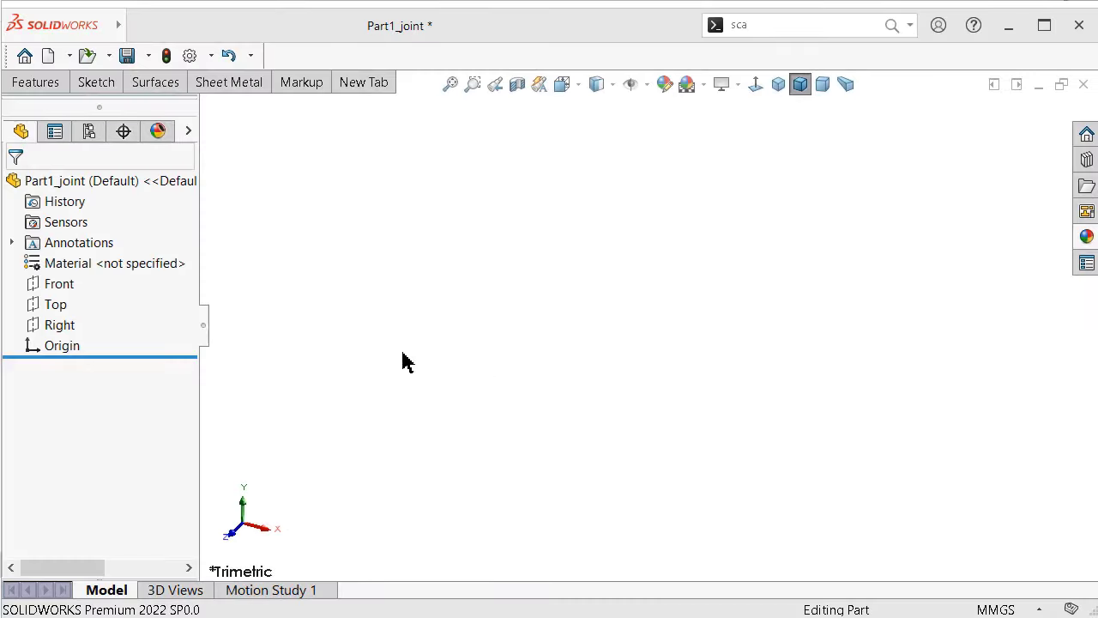
Step: Start a sketch on the Front plane and draw a circle centred on the origin
left_click(53, 284)
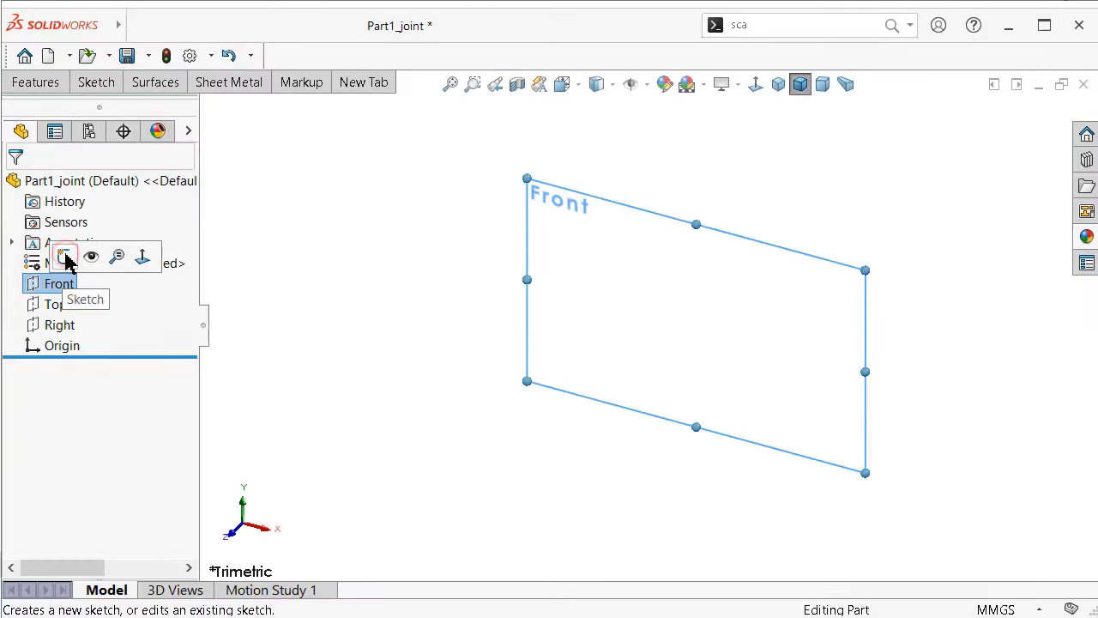
left_click(65, 258)
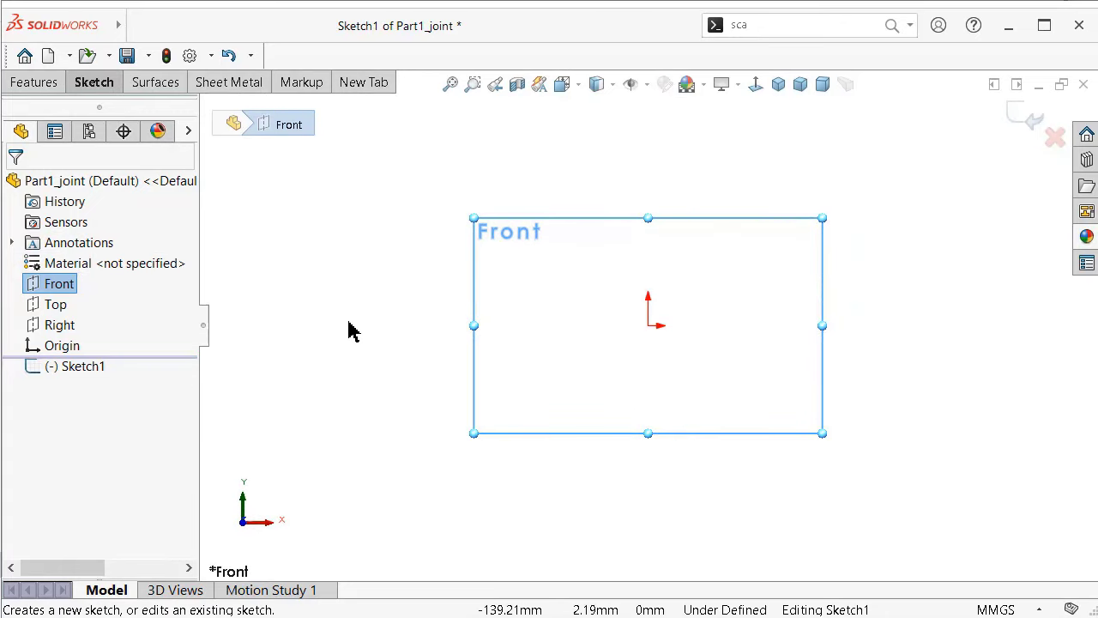
key("s")
left_click(477, 380)
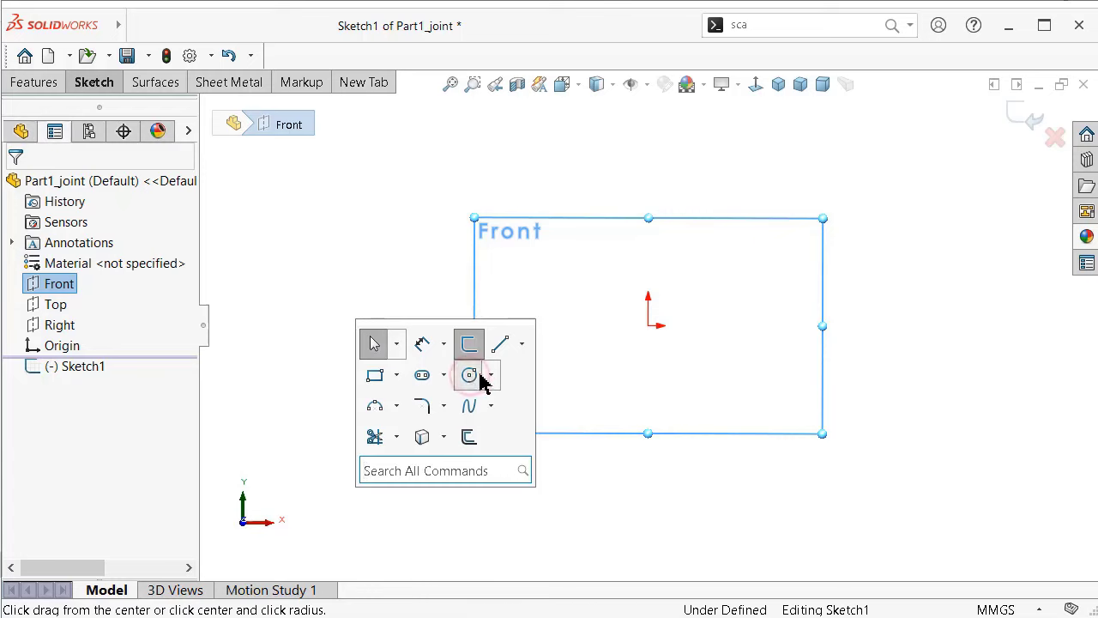
left_click(647, 325)
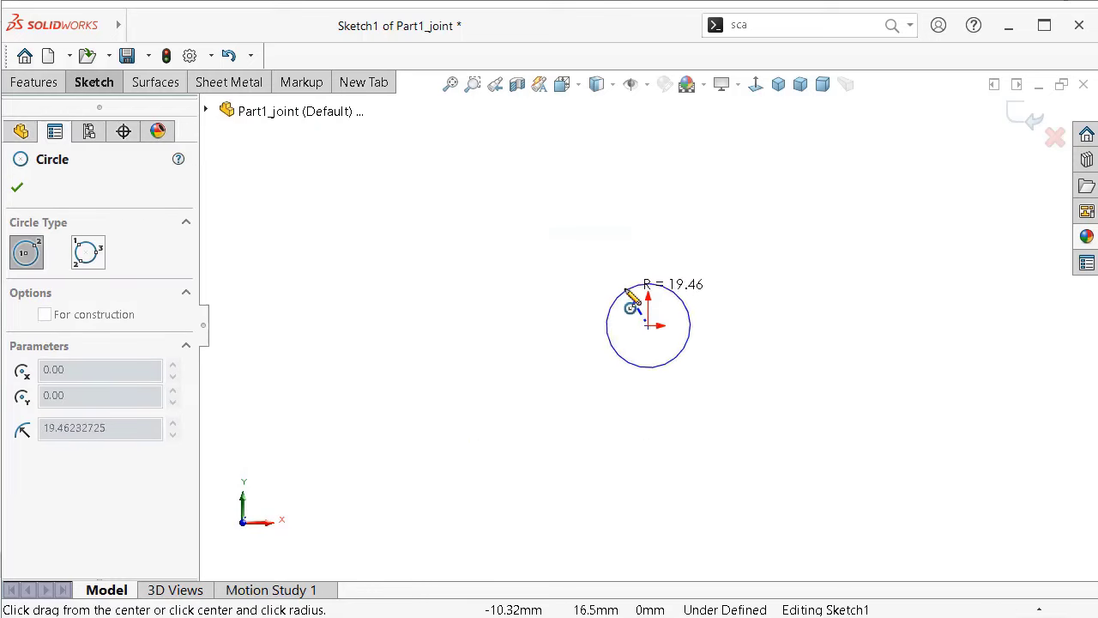
left_click(624, 290)
Step: Dimension the circle's diameter to 3 mm
right_click_drag(851, 338, 845, 263)
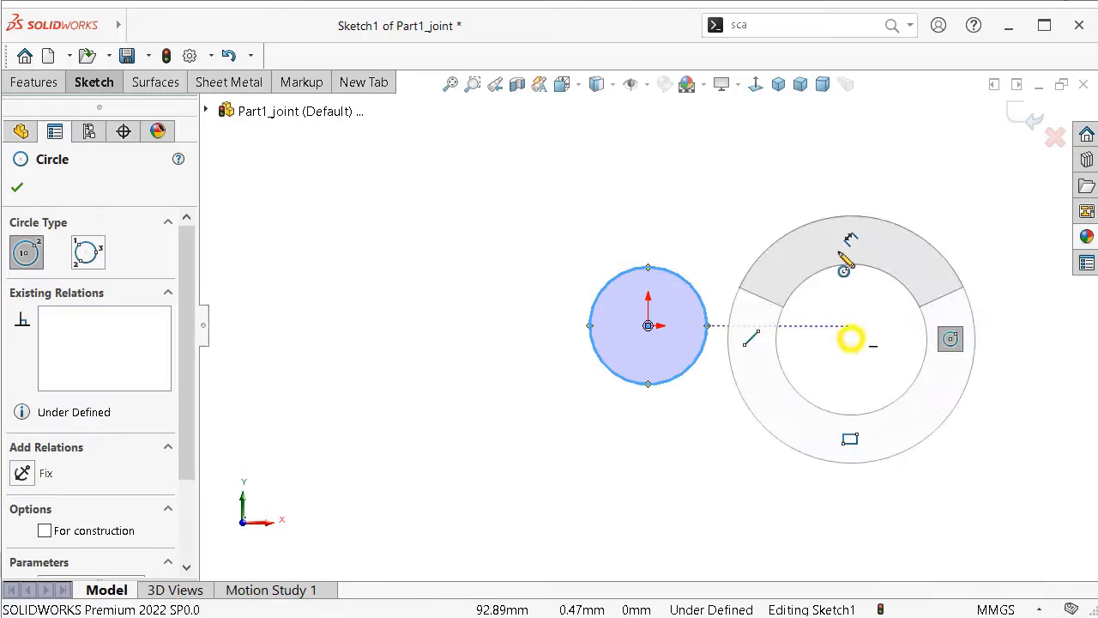
left_click(707, 305)
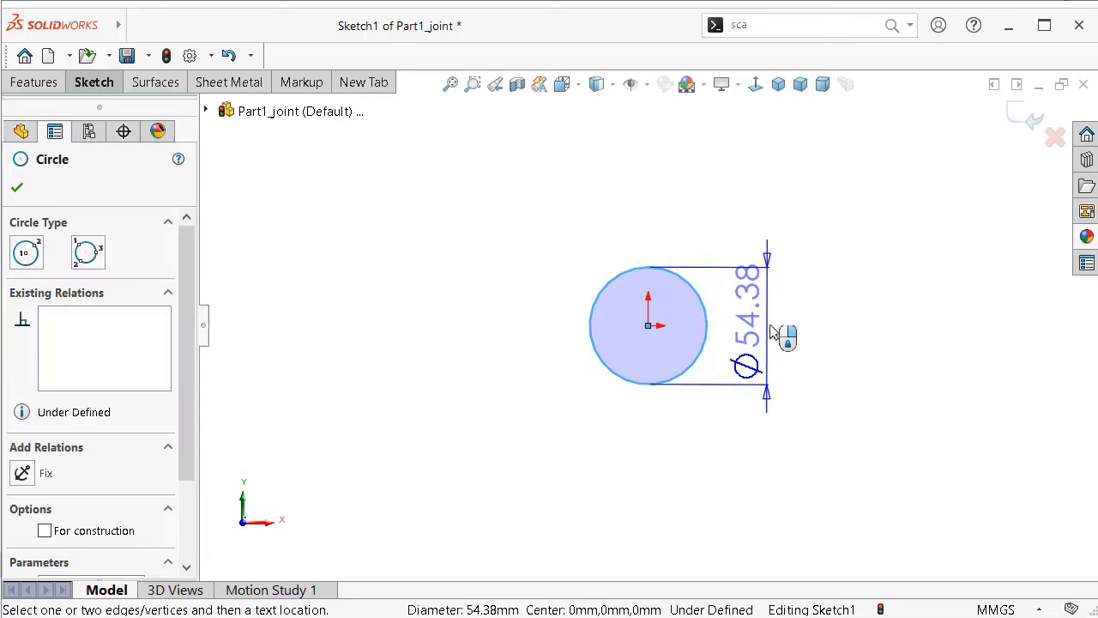
left_click(770, 333)
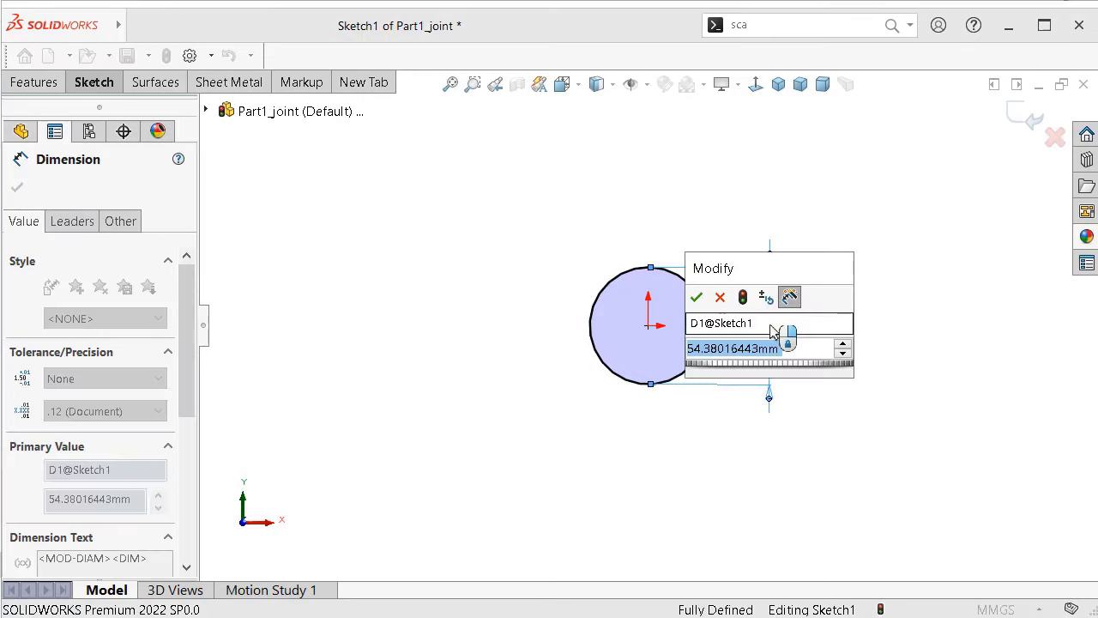
type("3")
key("Return")
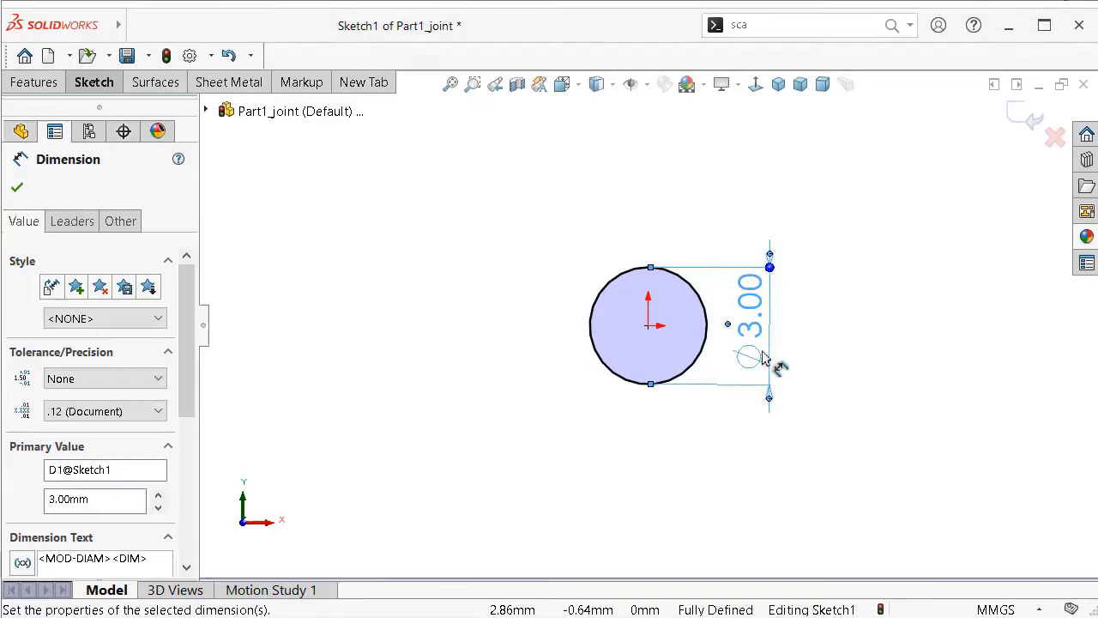
key("Escape")
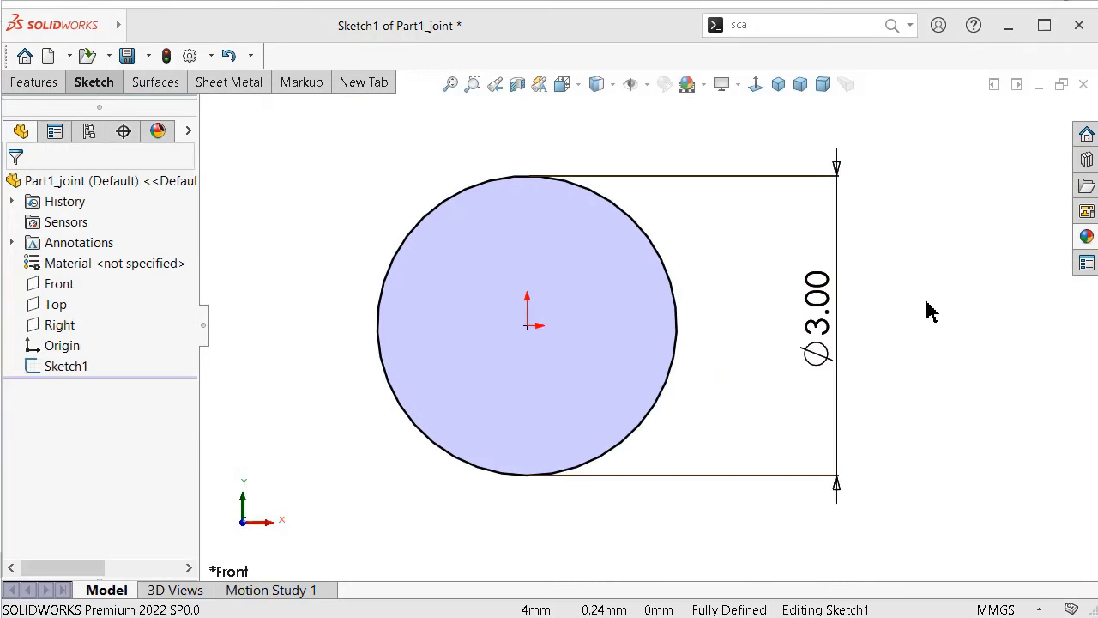
Step: Draw a smaller circle concentric with the first, centred on the origin
key("s")
left_click(1042, 358)
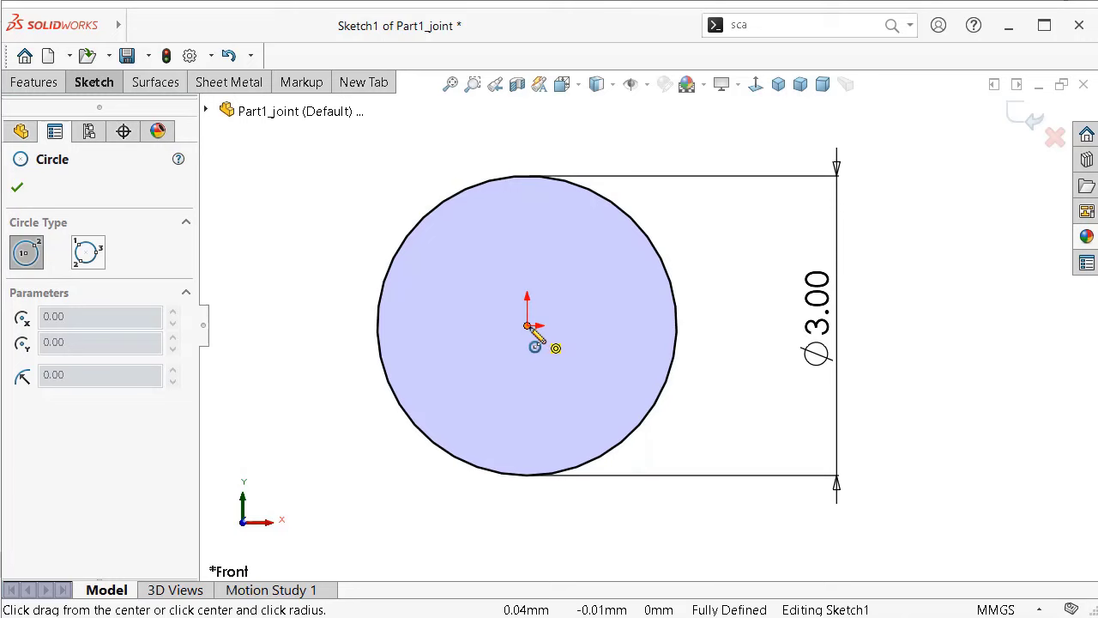
left_click(527, 326)
left_click(498, 247)
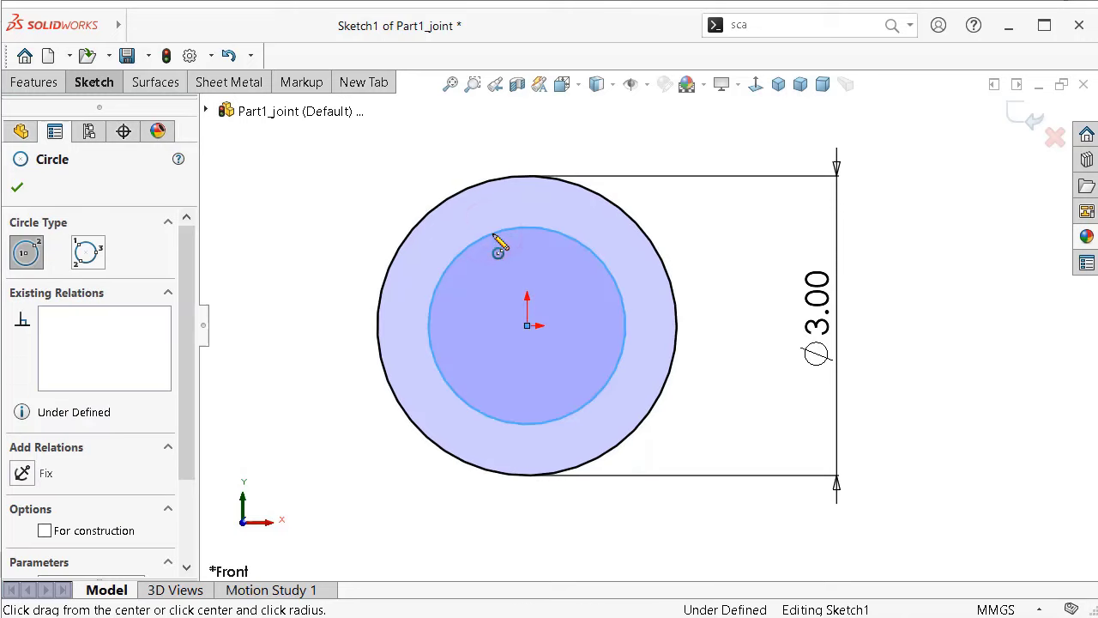
Step: Draw a center rectangle from the origin with its corner beyond the outer circle
key("s")
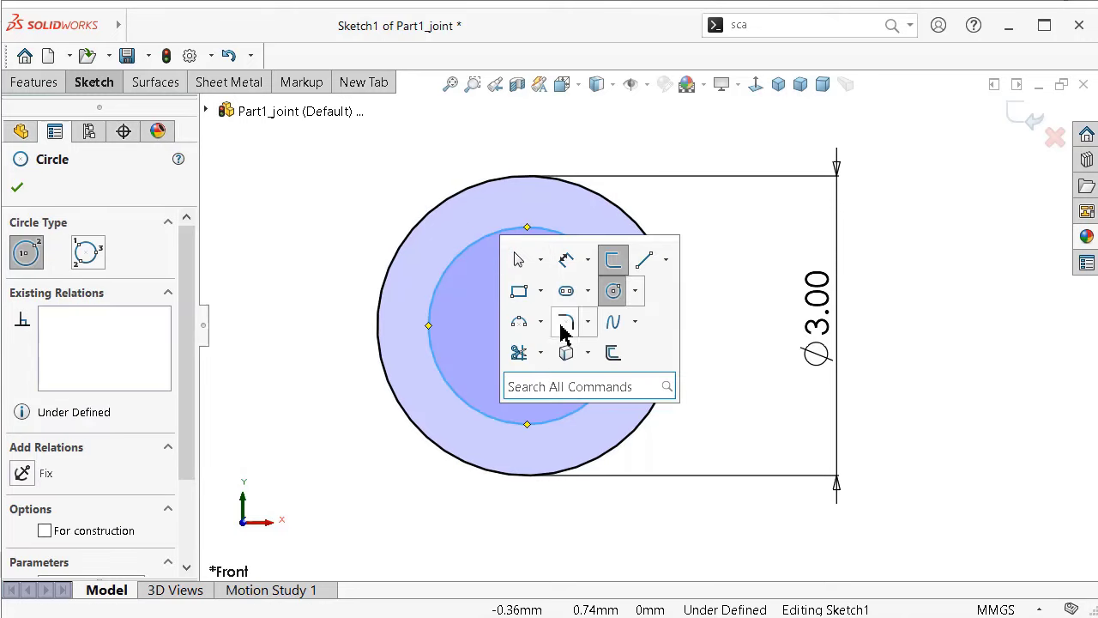
left_click(543, 291)
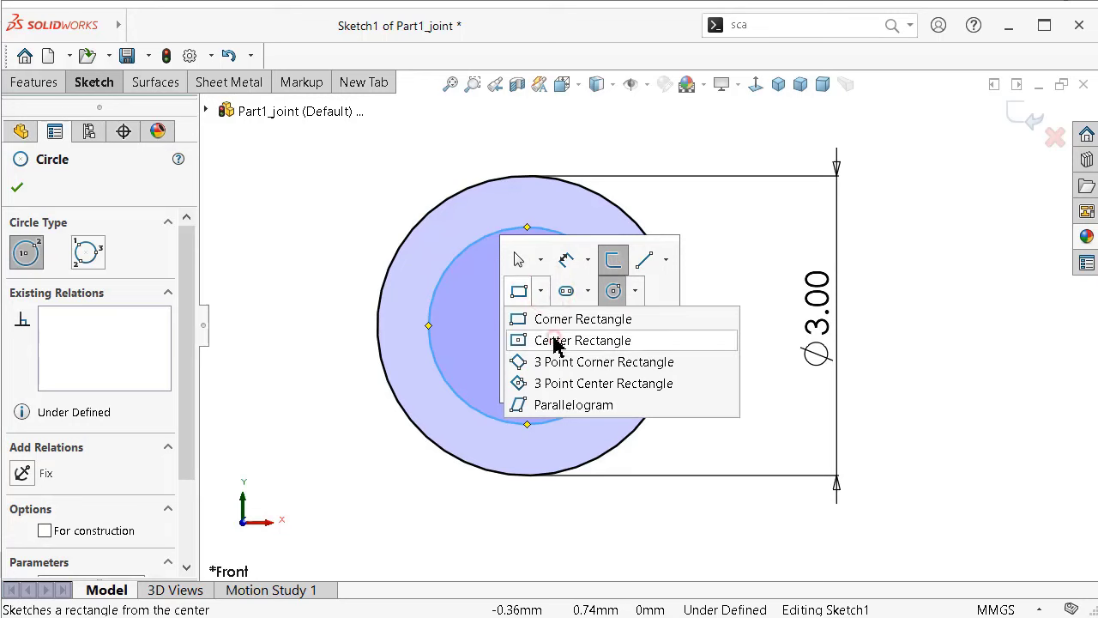
left_click(555, 341)
left_click(528, 326)
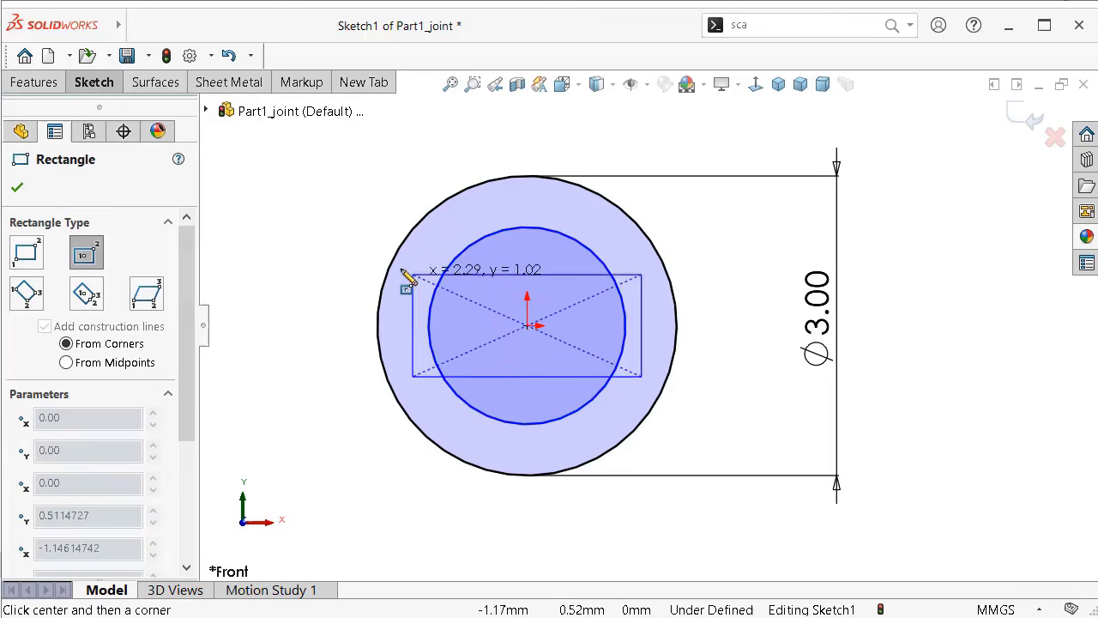
left_click(356, 244)
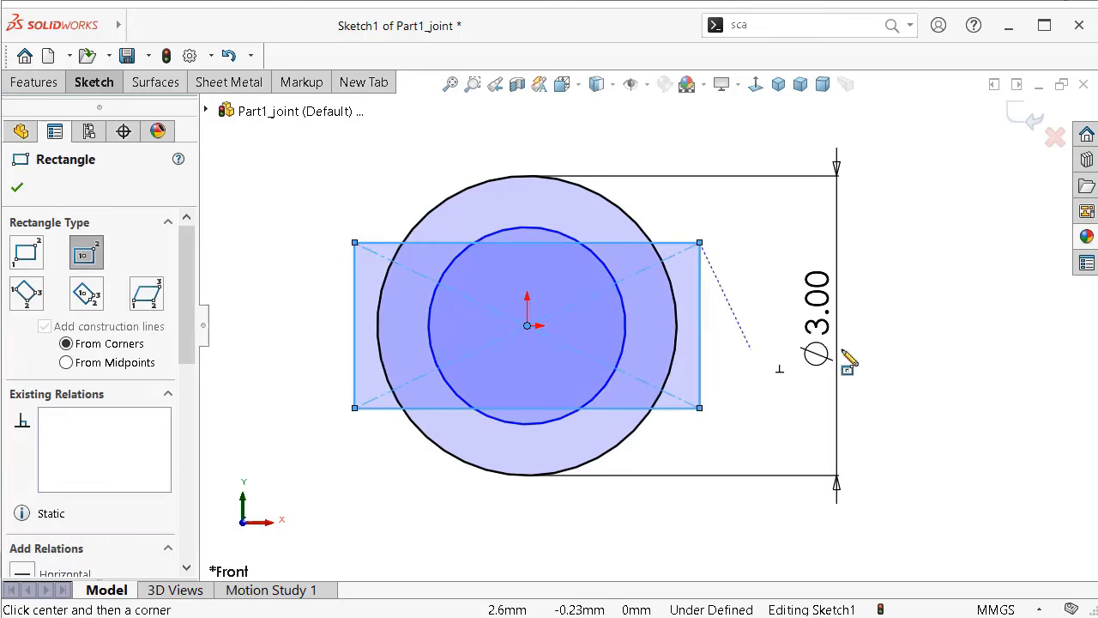
right_click_drag(915, 409, 914, 255)
key("Escape")
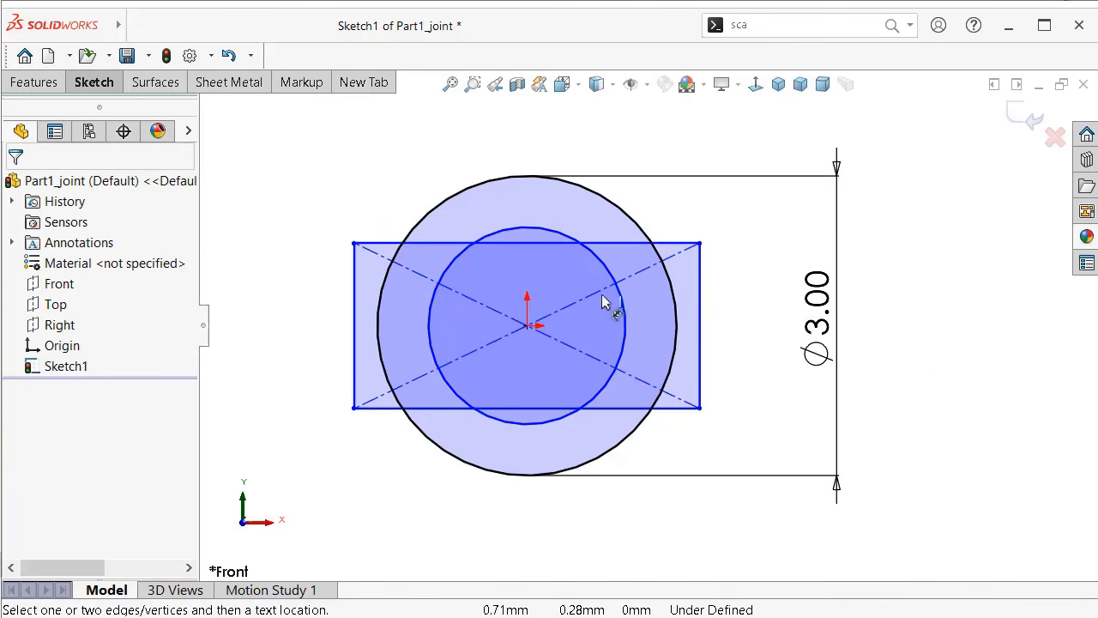
Step: Dimension the inner circle to 2 mm diameter and the rectangle height to 1.8 mm
left_click(616, 292)
left_click(316, 296)
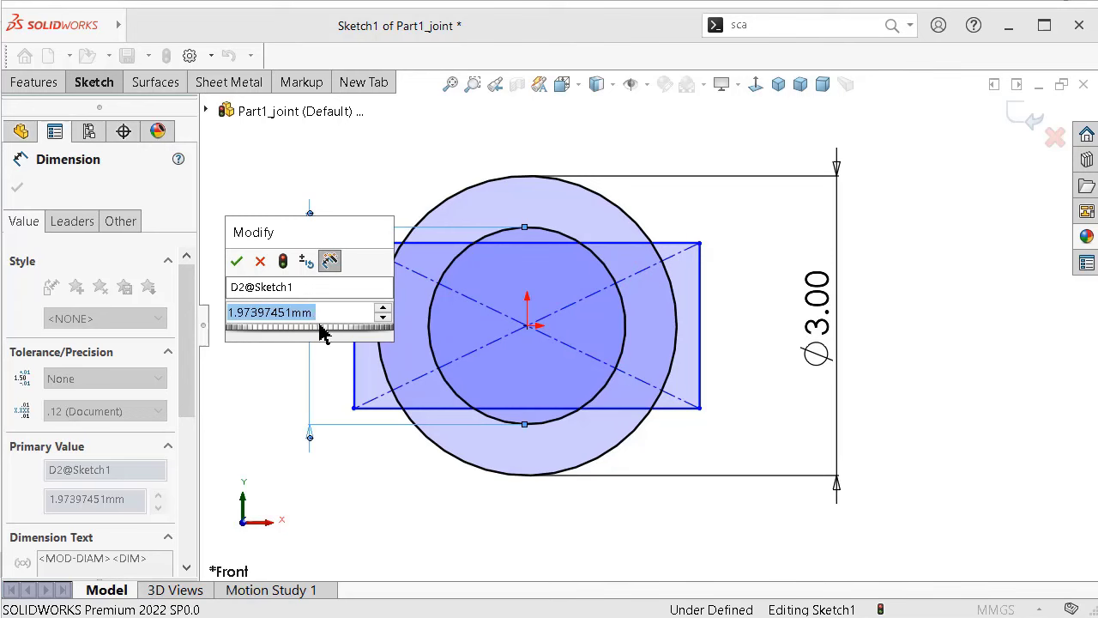
type("2")
key("Return")
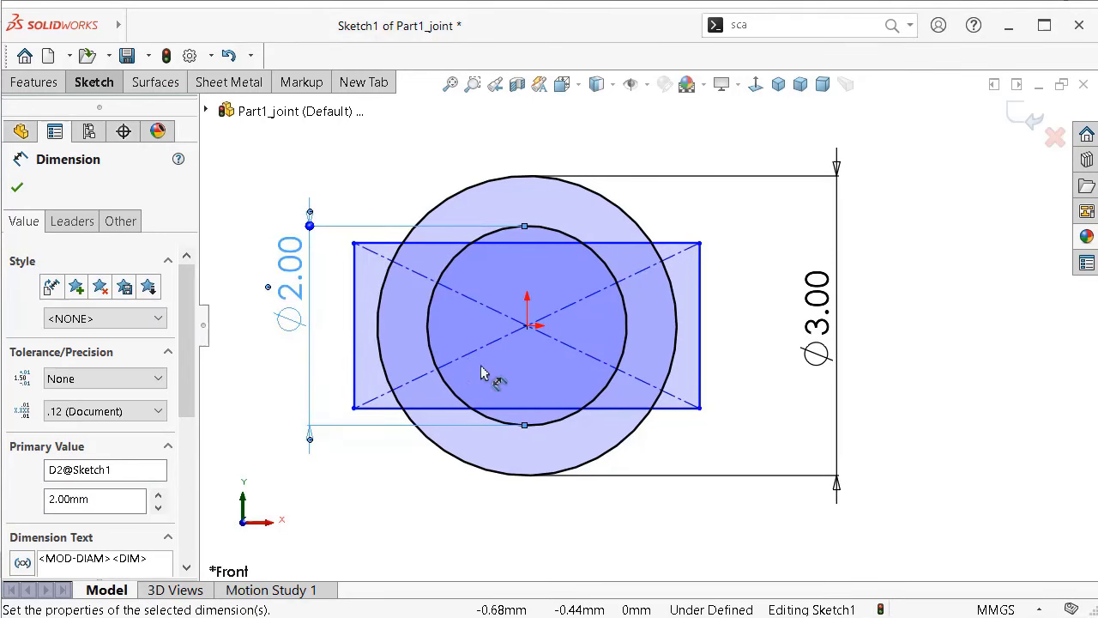
left_click(702, 262)
left_click(761, 291)
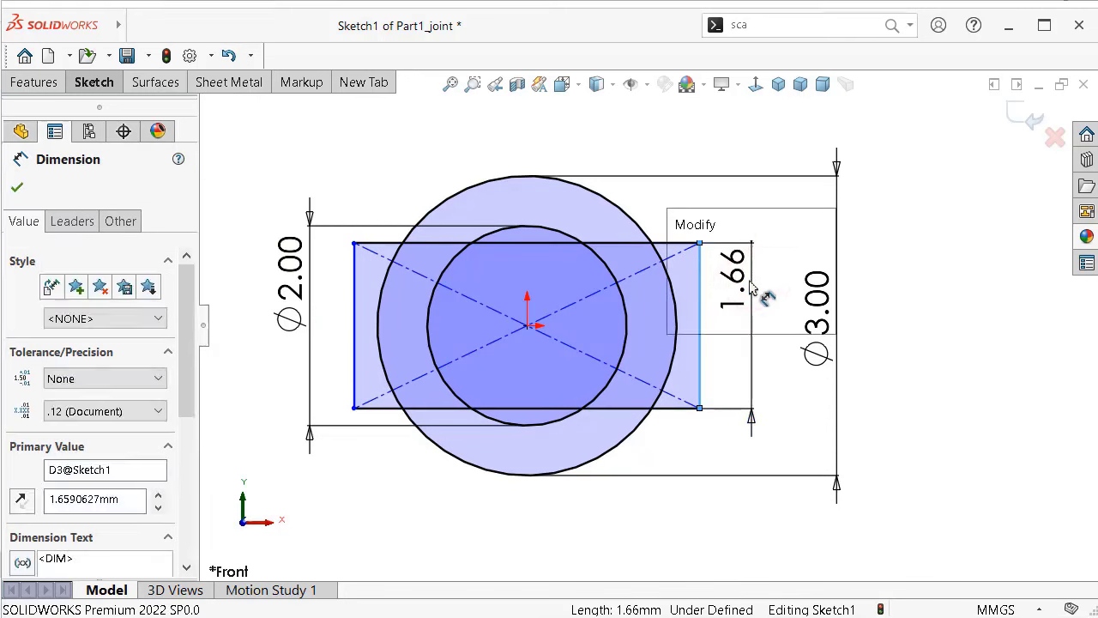
type("1.8")
key("Return")
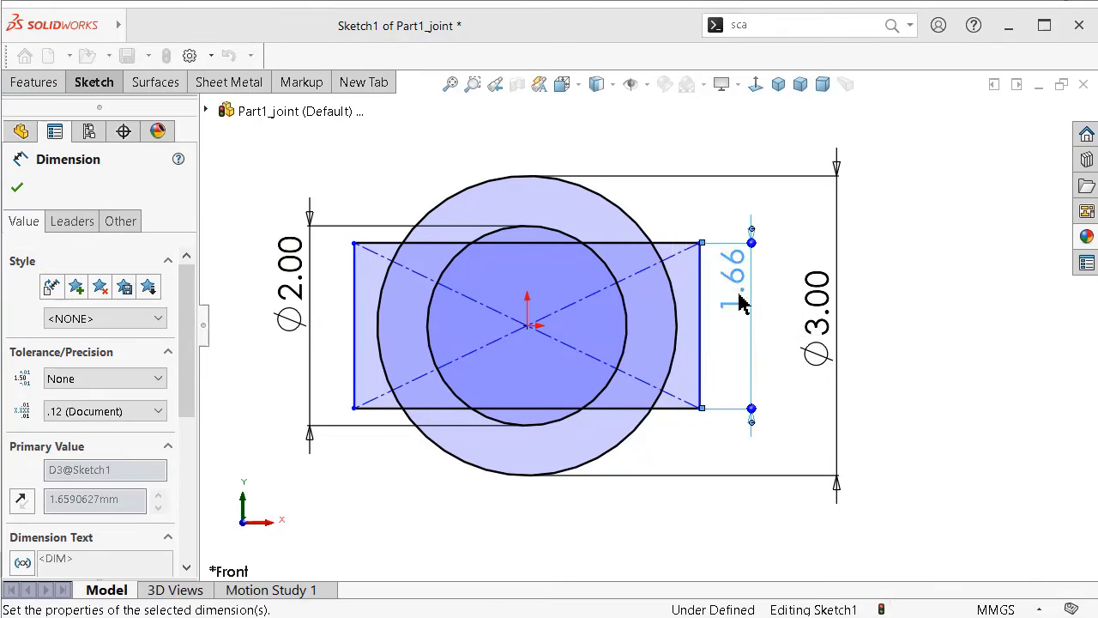
key("Escape")
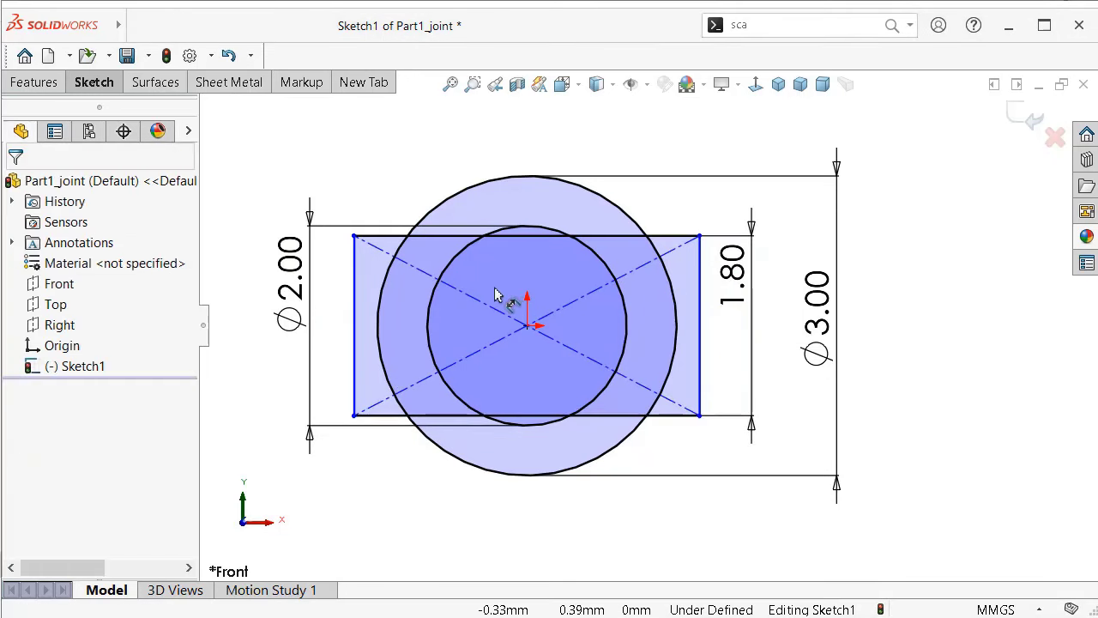
Step: Make the rectangle's right edge tangent to the outer circle
scroll(539, 306, "down", 2)
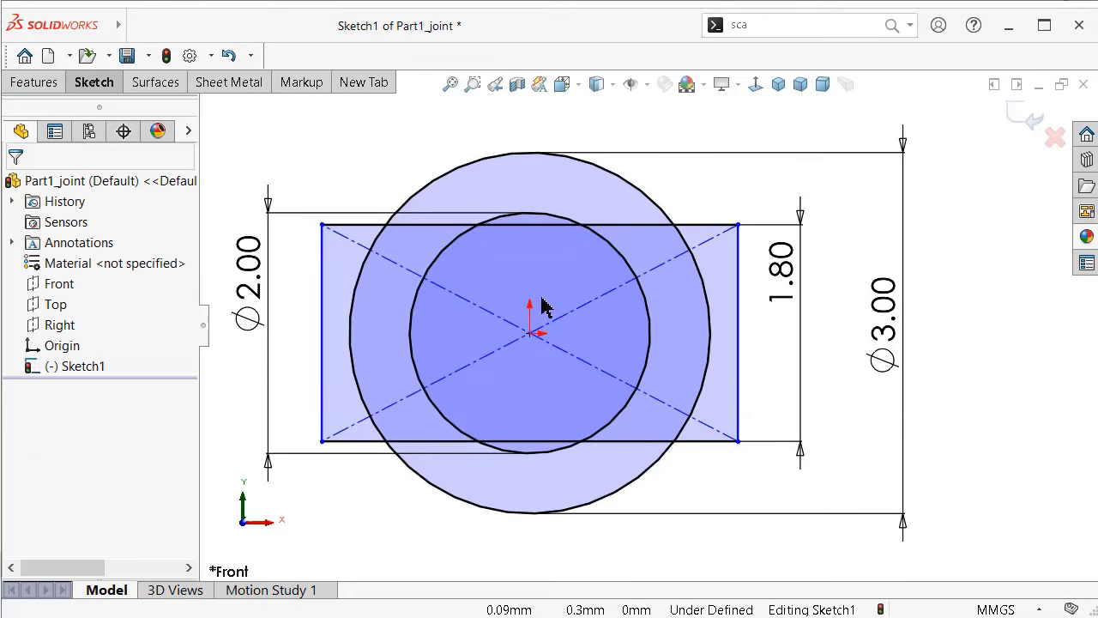
left_click(739, 354)
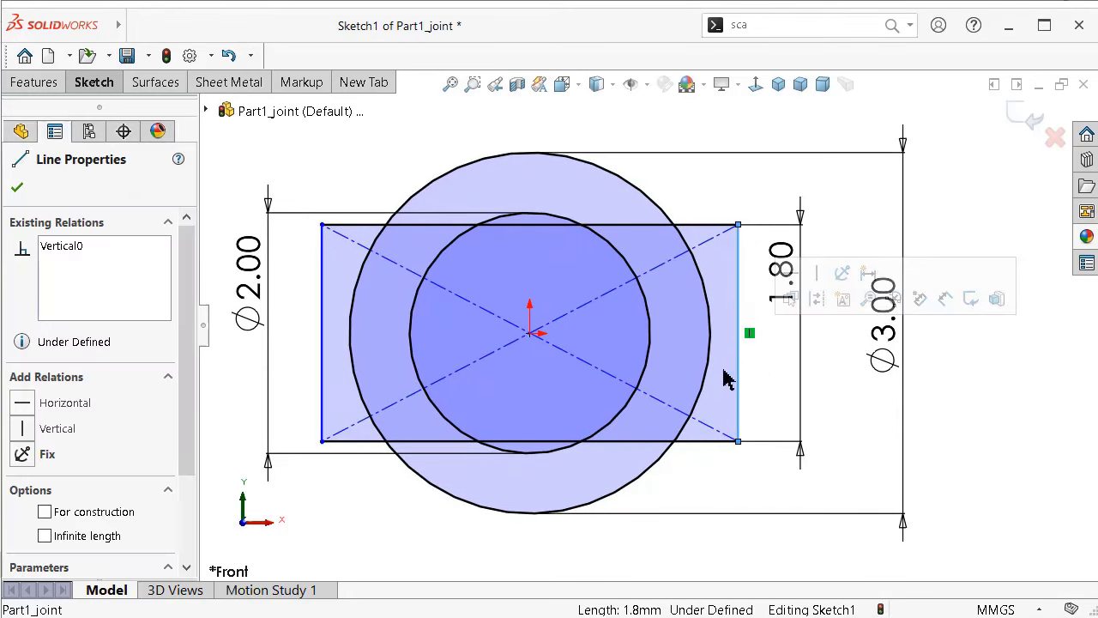
left_click(711, 367, "ctrl")
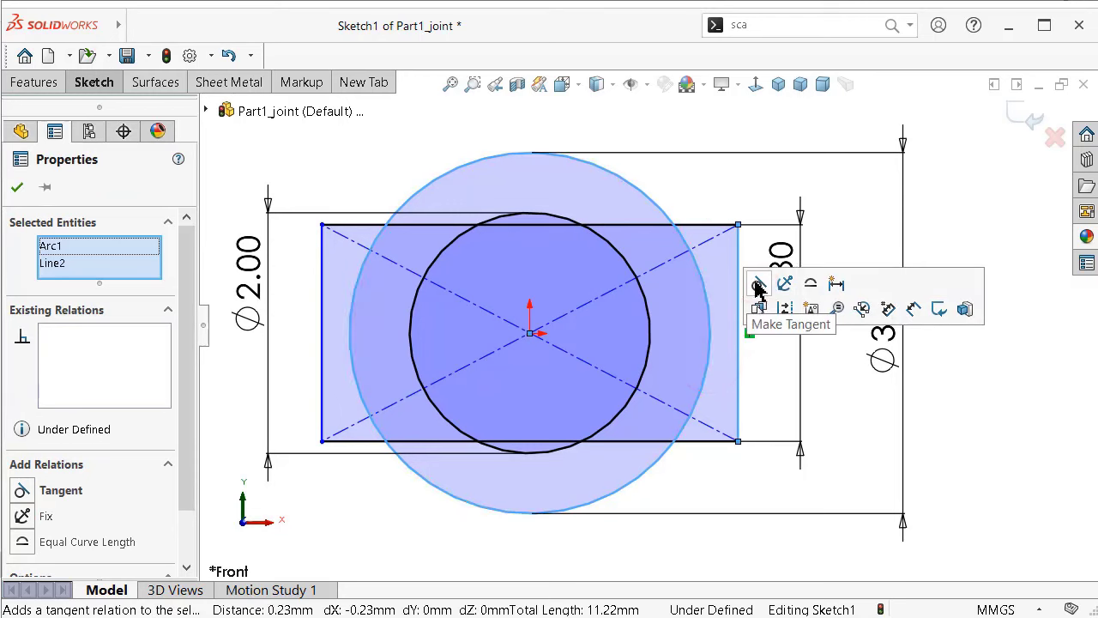
left_click(756, 287)
left_click(1023, 389)
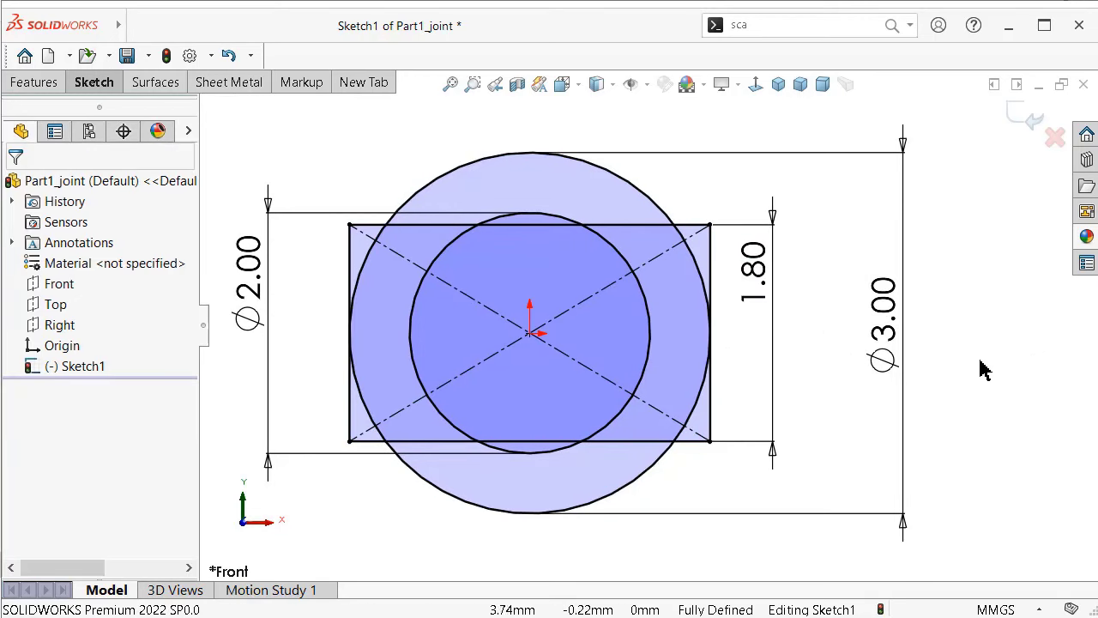
Step: In isometric view, extrude the upper and lower crescent regions 2 mm blind
left_click(1017, 127)
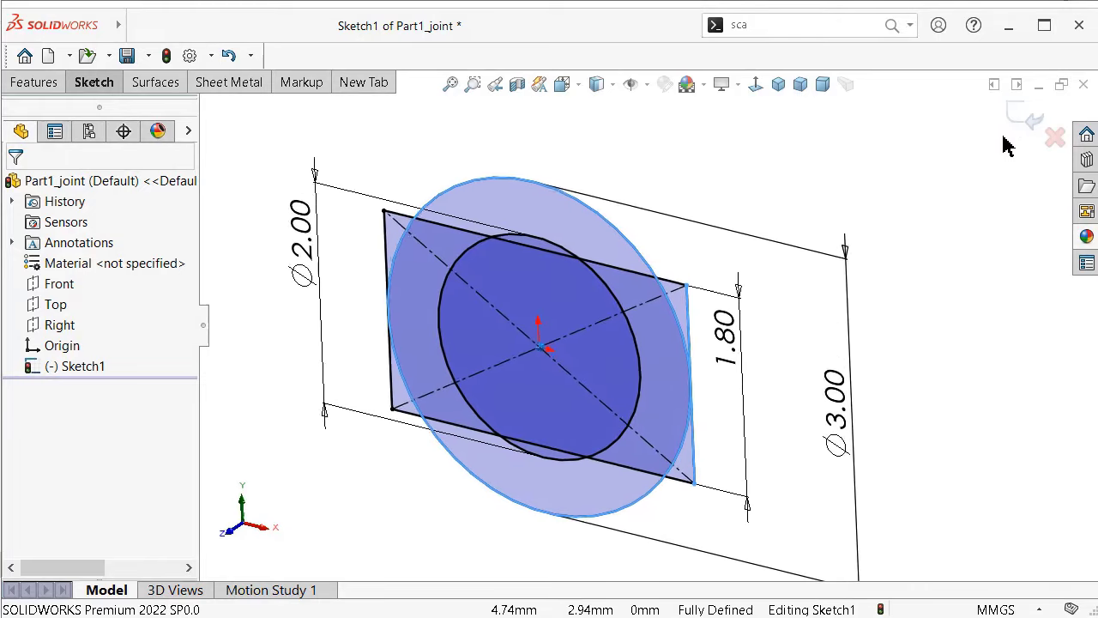
left_click(778, 86)
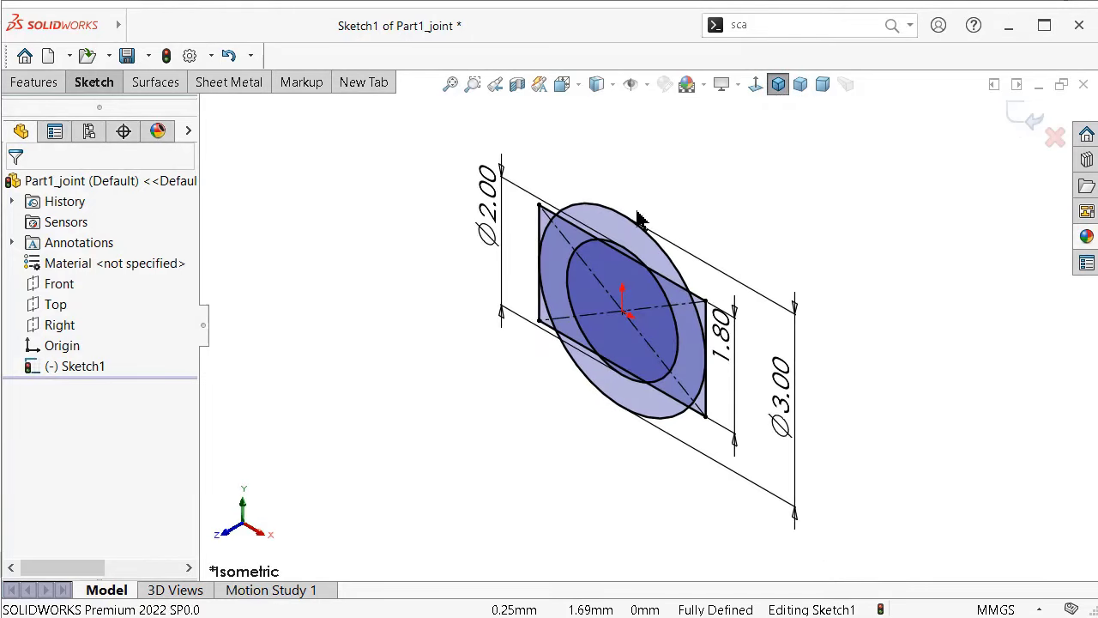
left_click(47, 86)
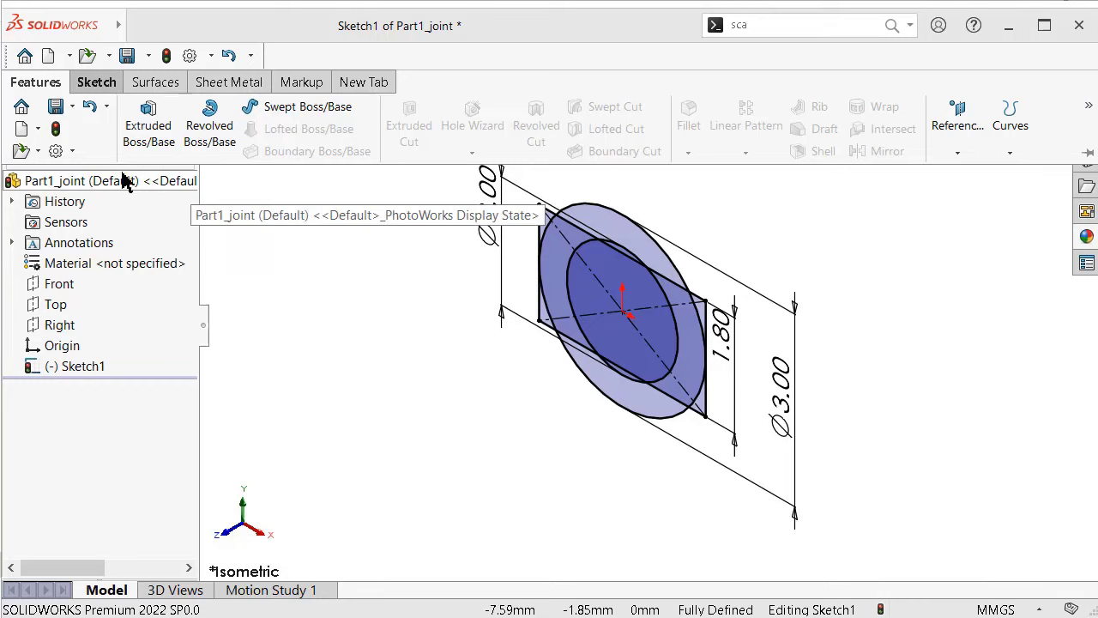
left_click(148, 137)
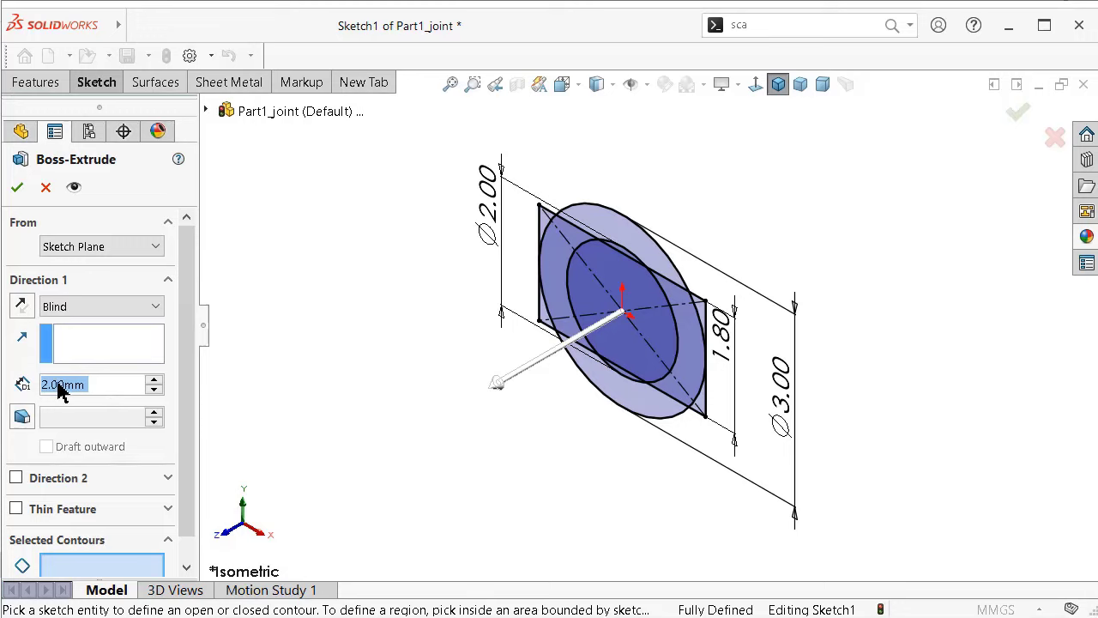
left_click(605, 225)
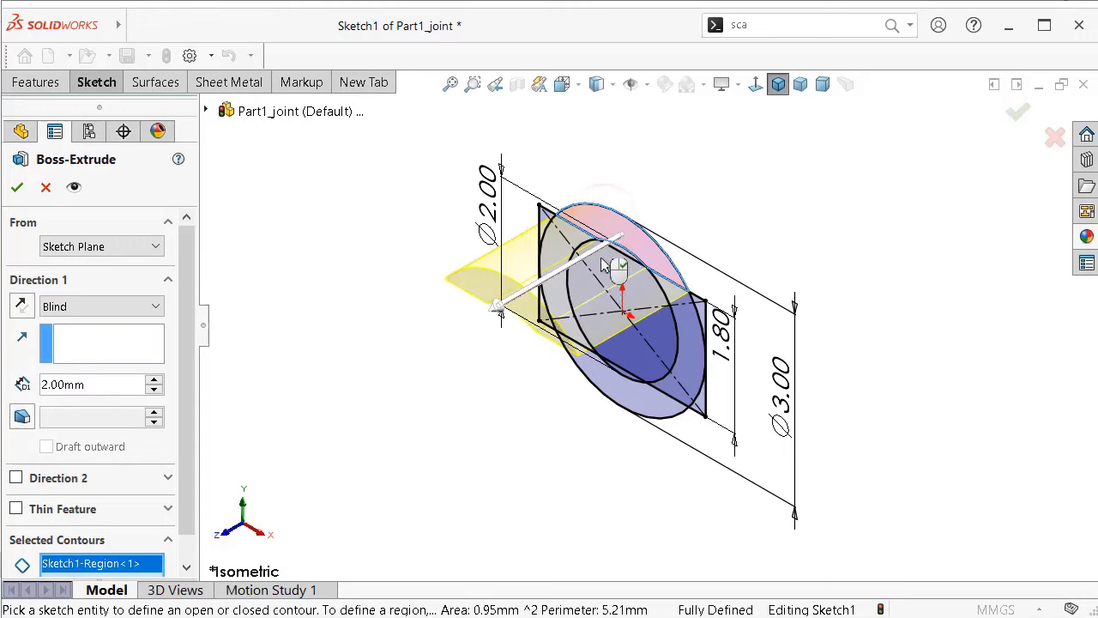
left_click(637, 403)
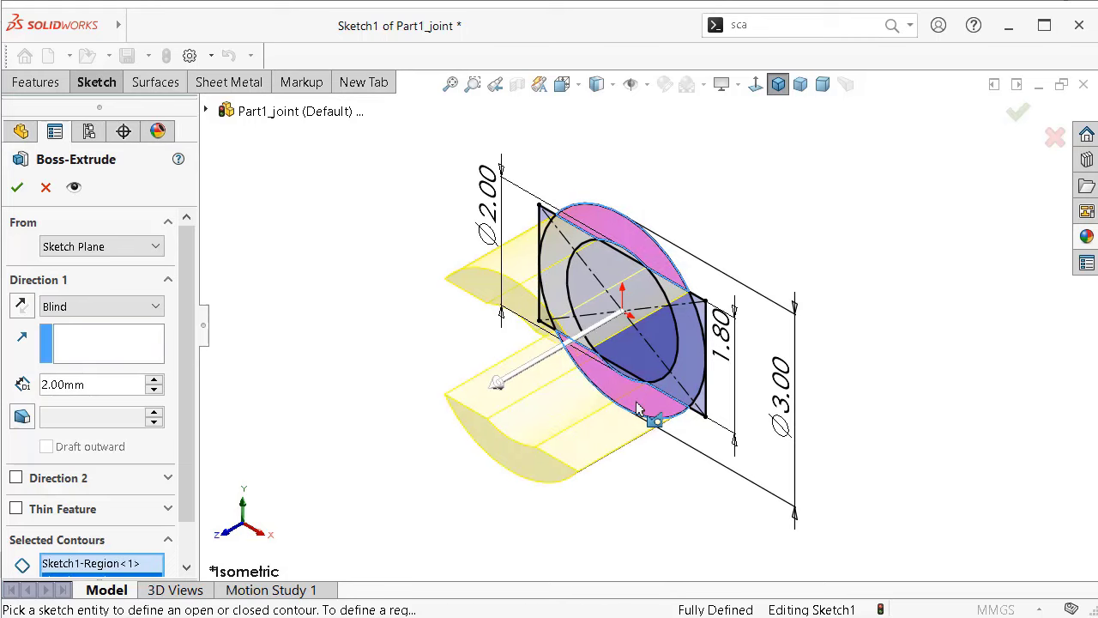
key("Return")
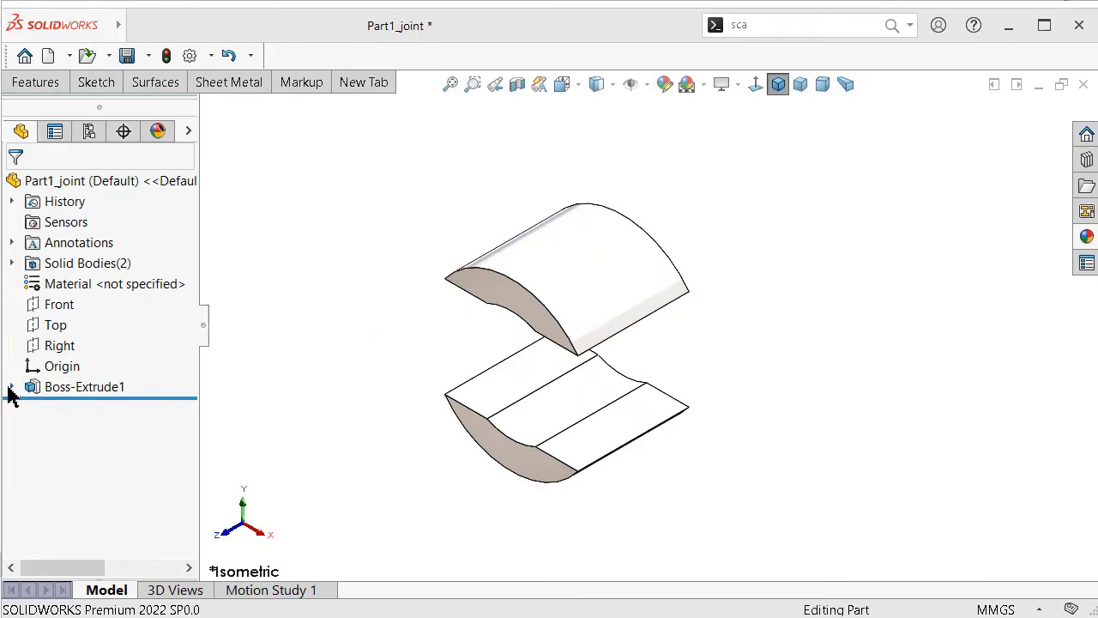
Step: Show Sketch1 under Boss-Extrude1 and select its 3 mm outer circle for a new boss
left_click(11, 387)
left_click(82, 410)
left_click(95, 378)
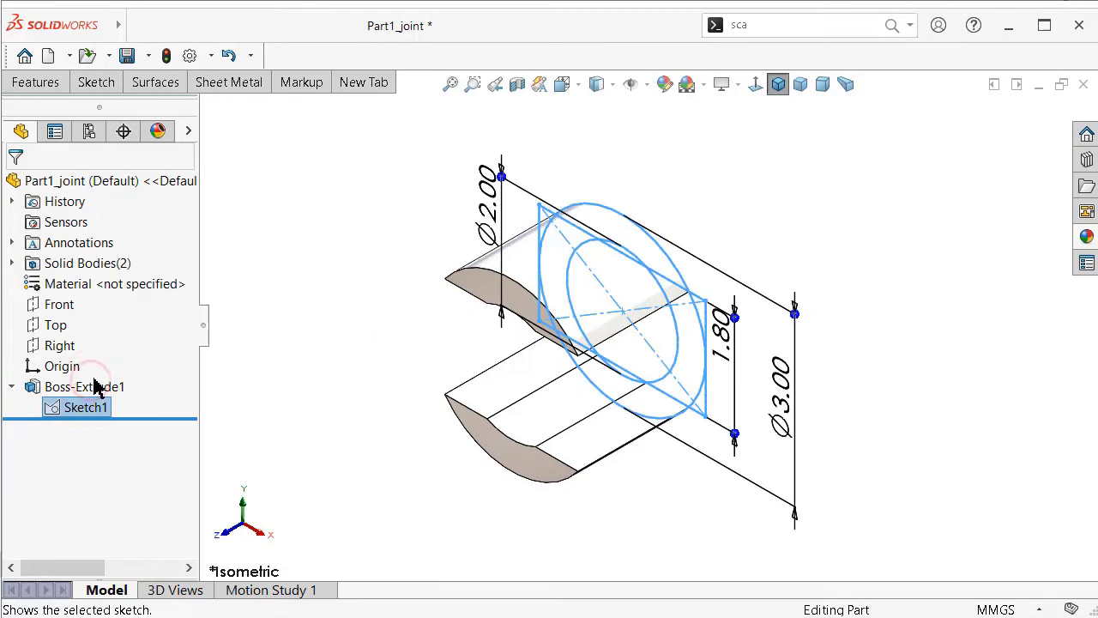
left_click(673, 271)
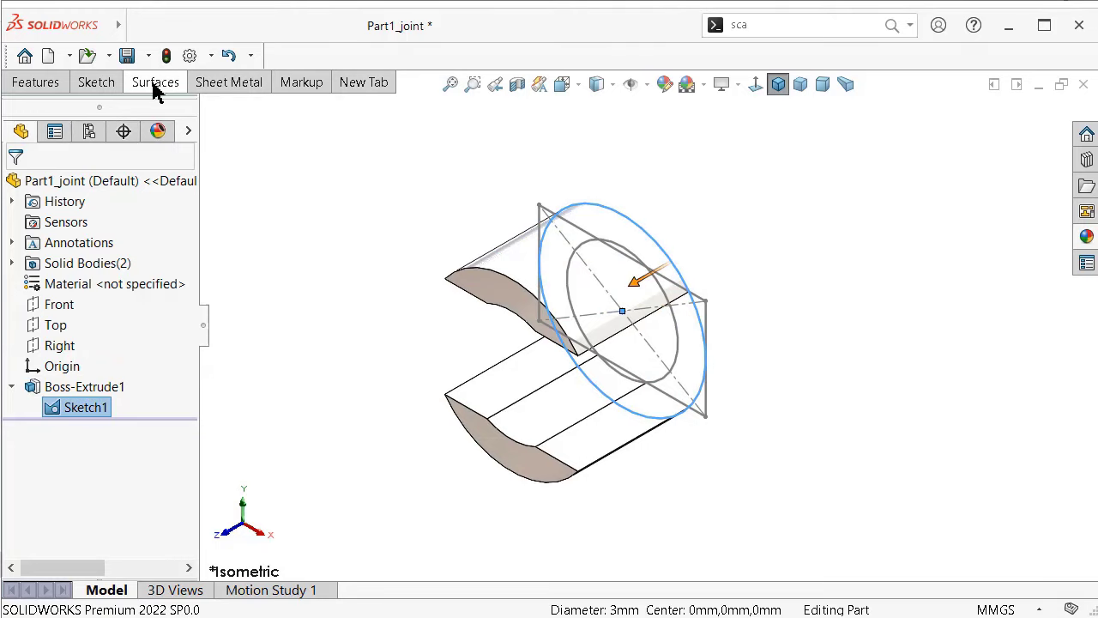
left_click(36, 83)
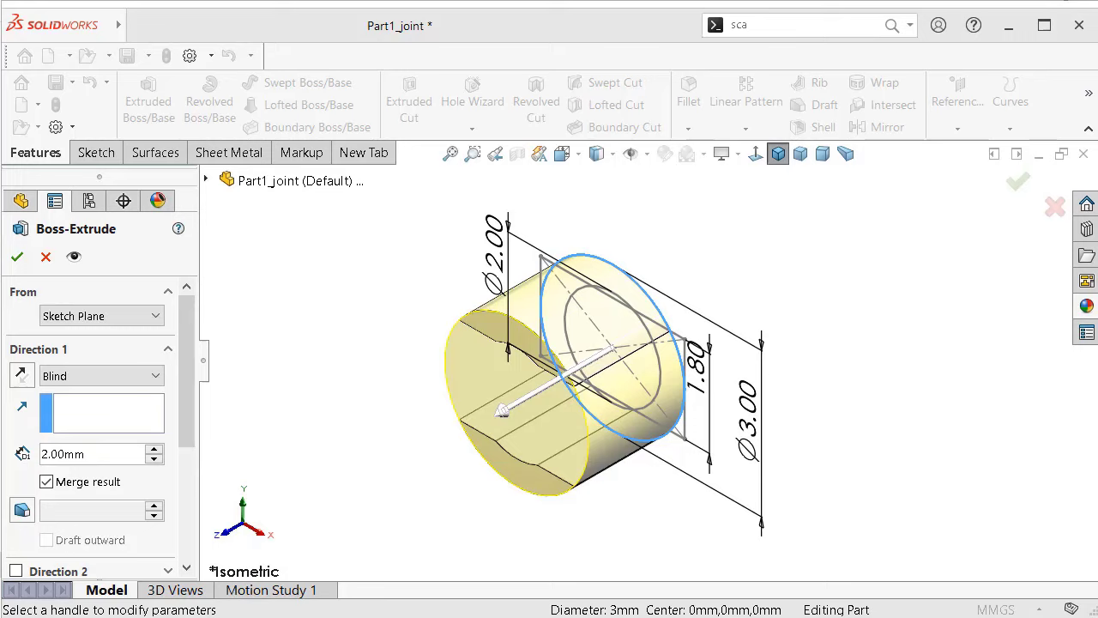
Step: Extrude the 3 mm circle 1 mm in the reversed direction, then reselect it for another boss
left_click(118, 462)
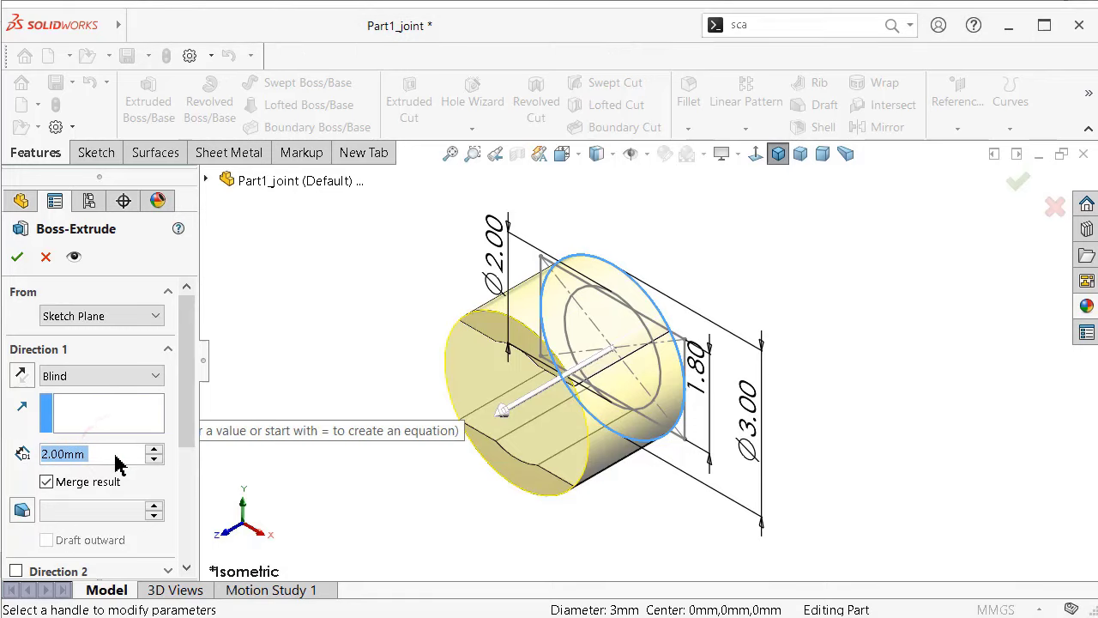
type("1")
left_click(8, 428)
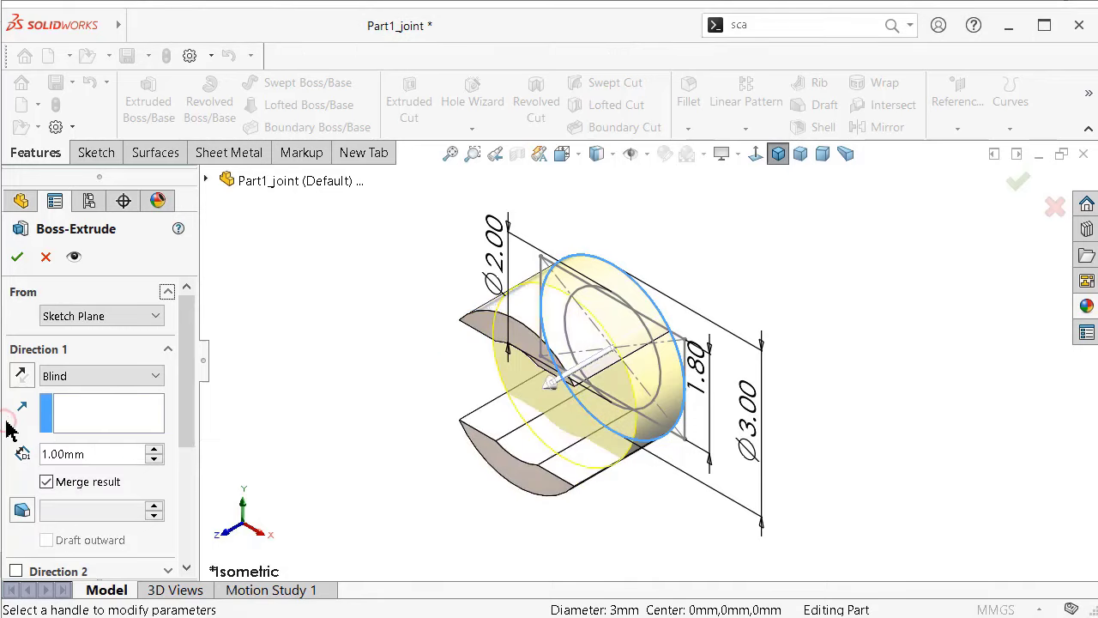
left_click(22, 375)
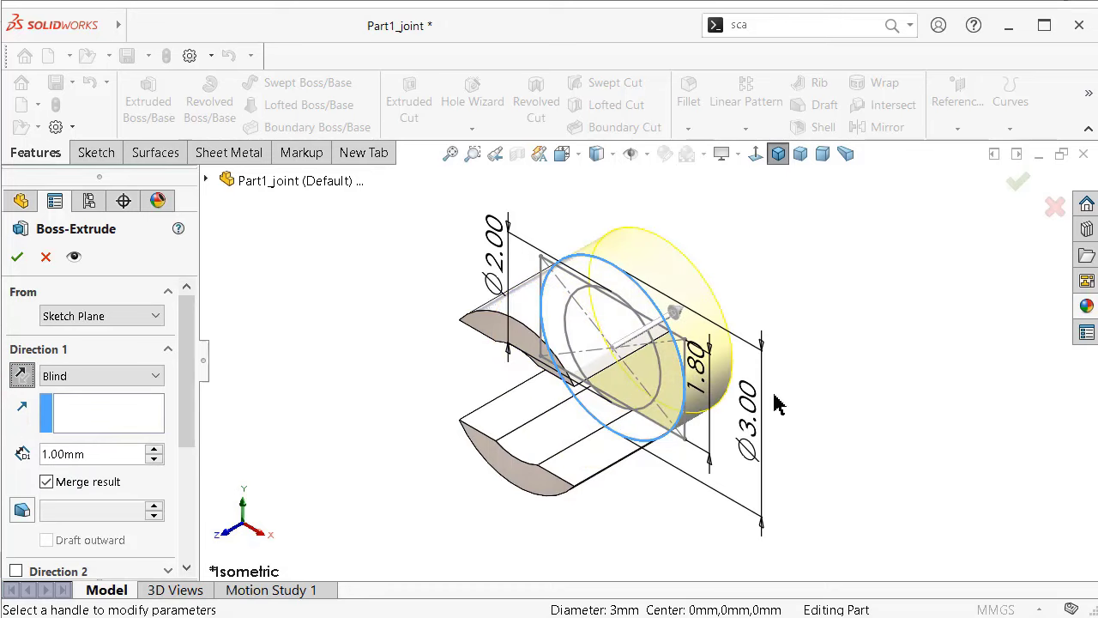
mouse_move(776, 405)
middle_mouse_down()
mouse_move(767, 363)
mouse_move(728, 372)
middle_mouse_up()
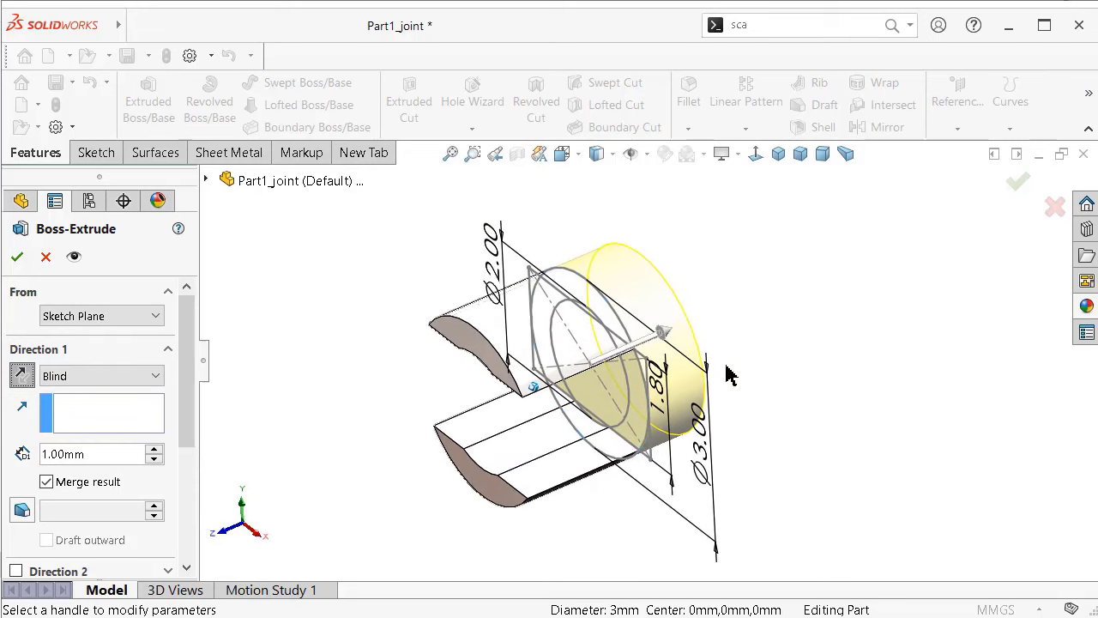
left_click(1017, 185)
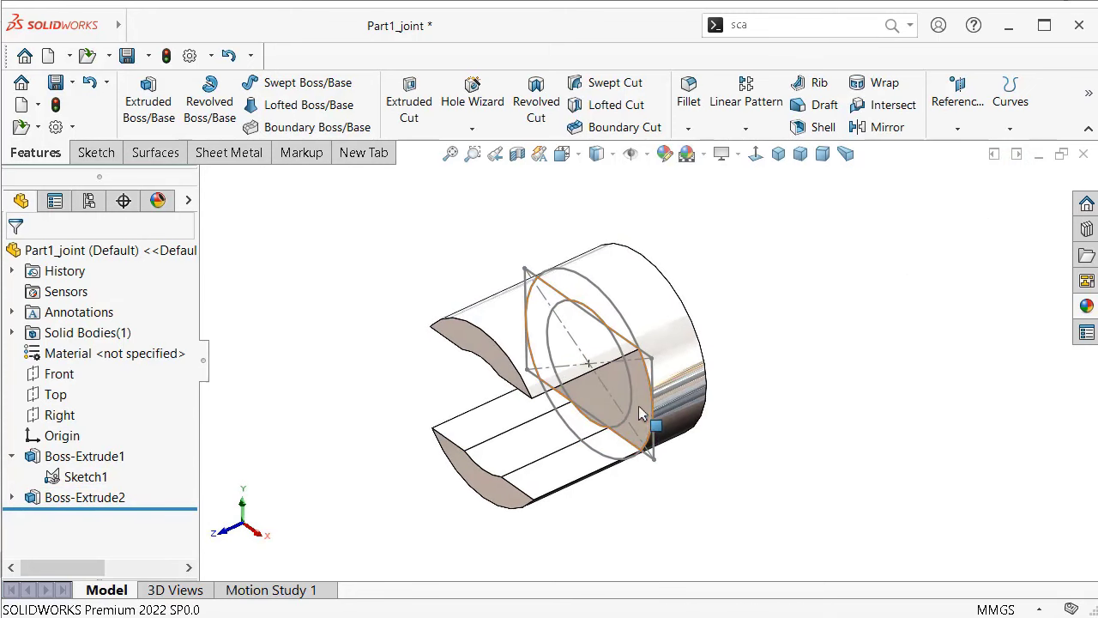
left_click(626, 326)
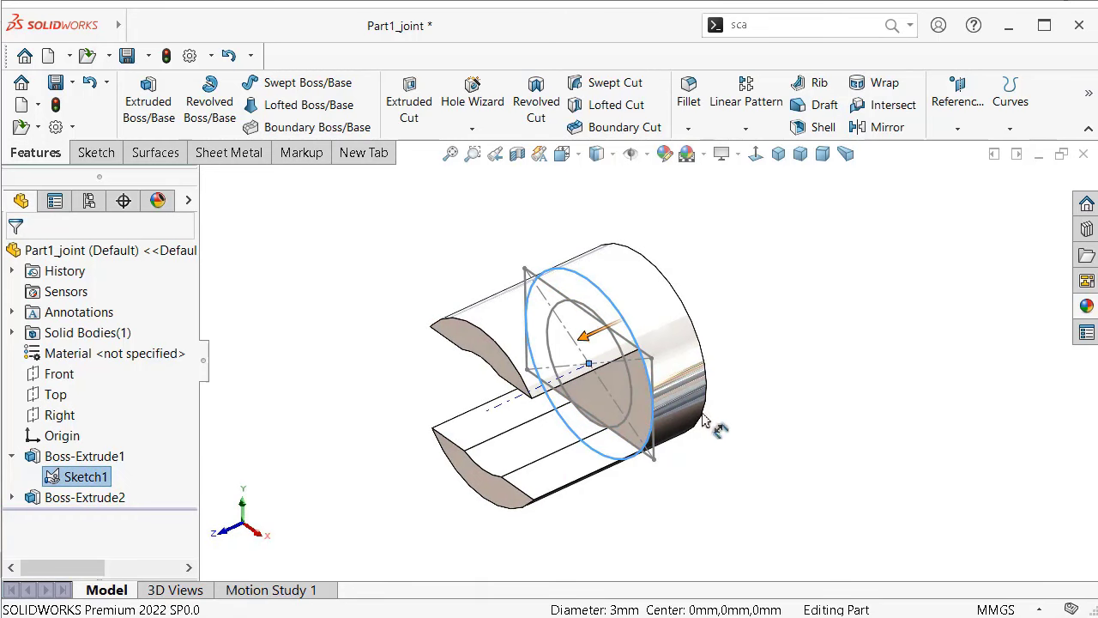
left_click(157, 101)
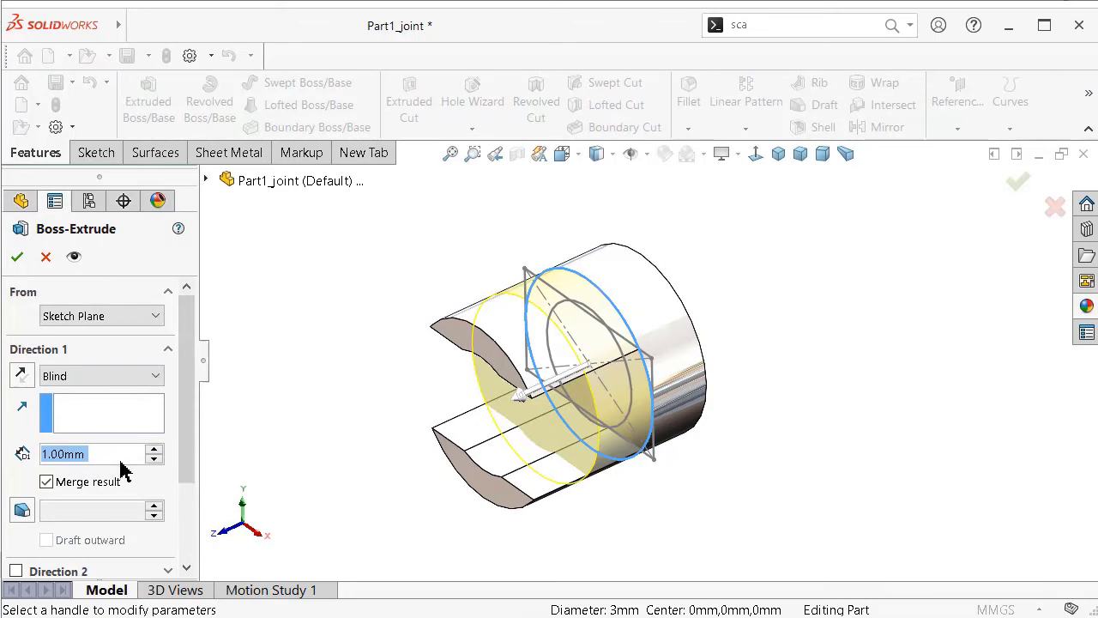
Step: Set the boss to 3.50 mm reversed, starting from the previous boss's end face
type("3.")
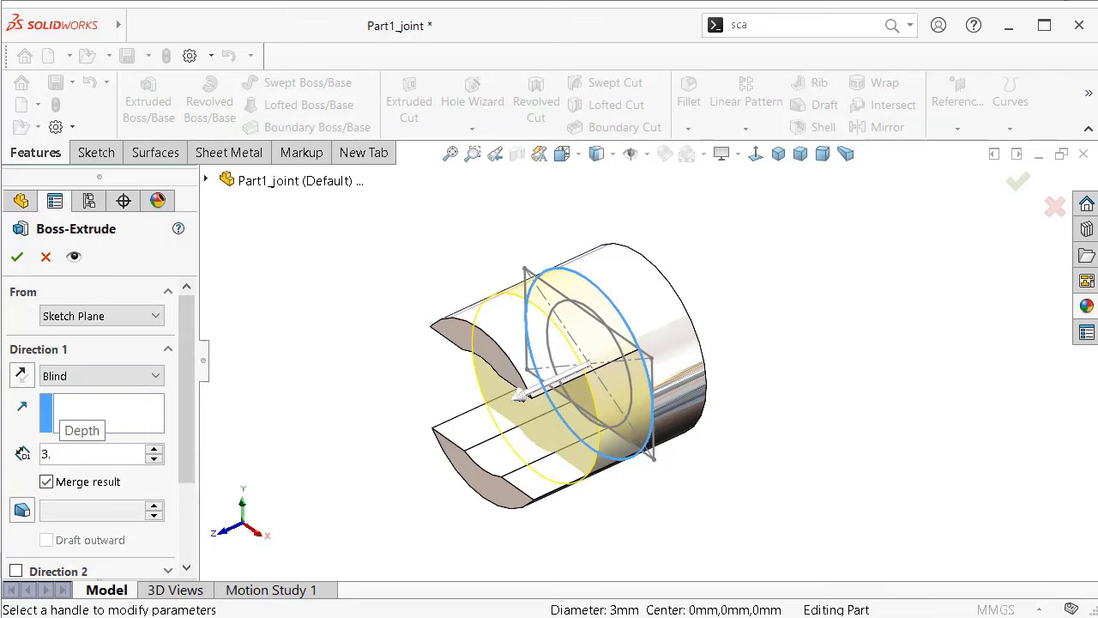
type("5")
left_click(266, 334)
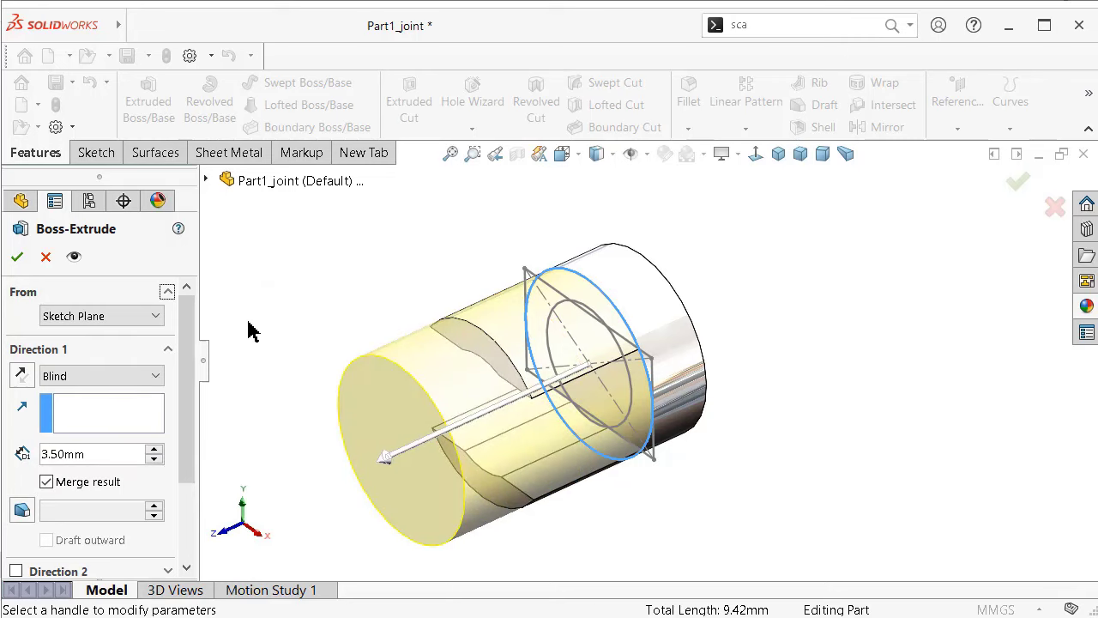
left_click(21, 375)
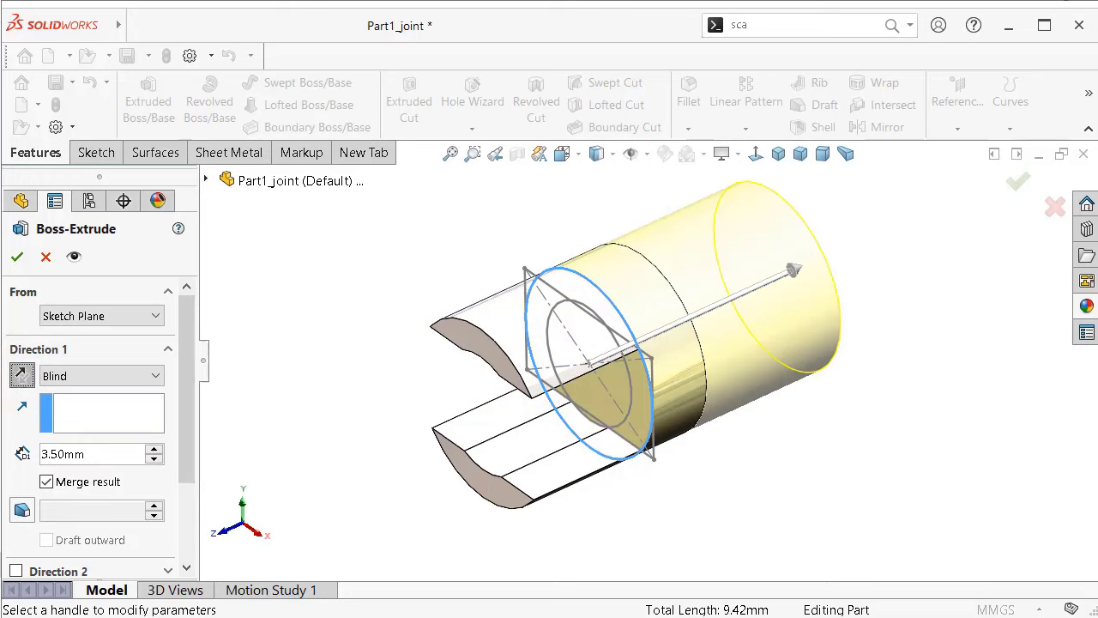
left_click(135, 317)
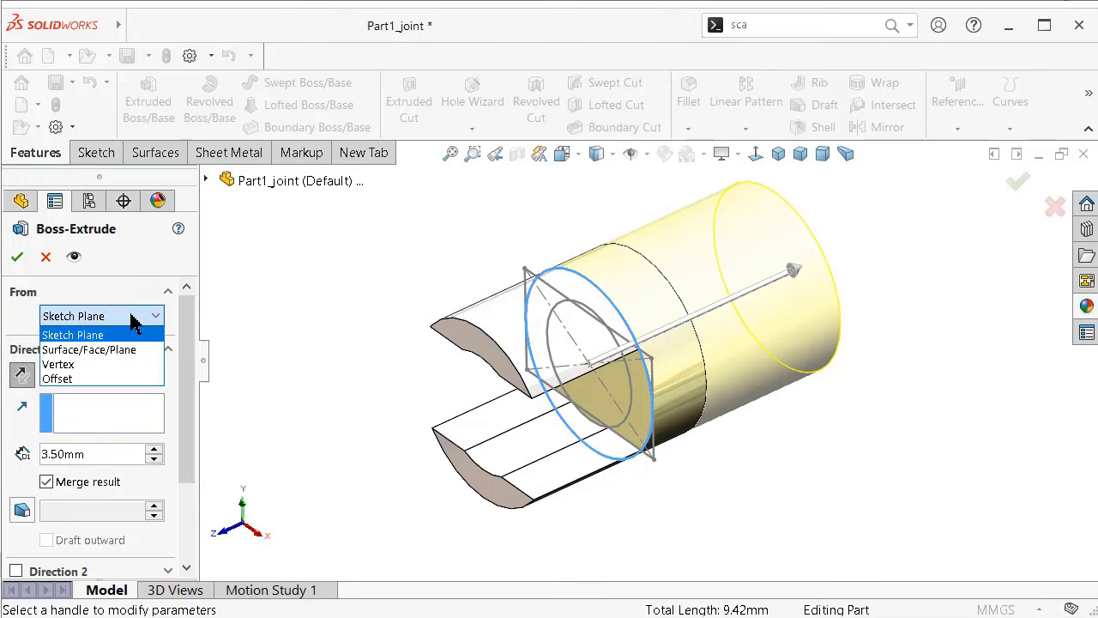
left_click(122, 350)
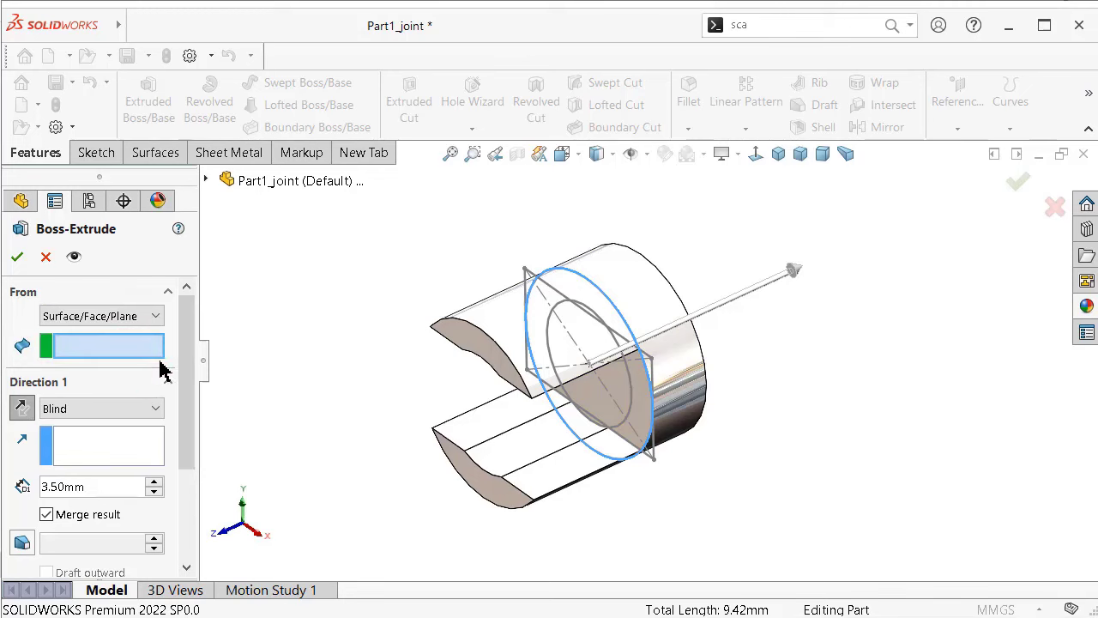
mouse_move(616, 375)
middle_mouse_down()
mouse_move(671, 368)
mouse_move(667, 321)
mouse_move(657, 314)
mouse_move(598, 345)
middle_mouse_up()
left_click(656, 314)
Step: Add the second Sketch1 region to the selected contours and accept the extrusion
left_click_drag(183, 404, 189, 490)
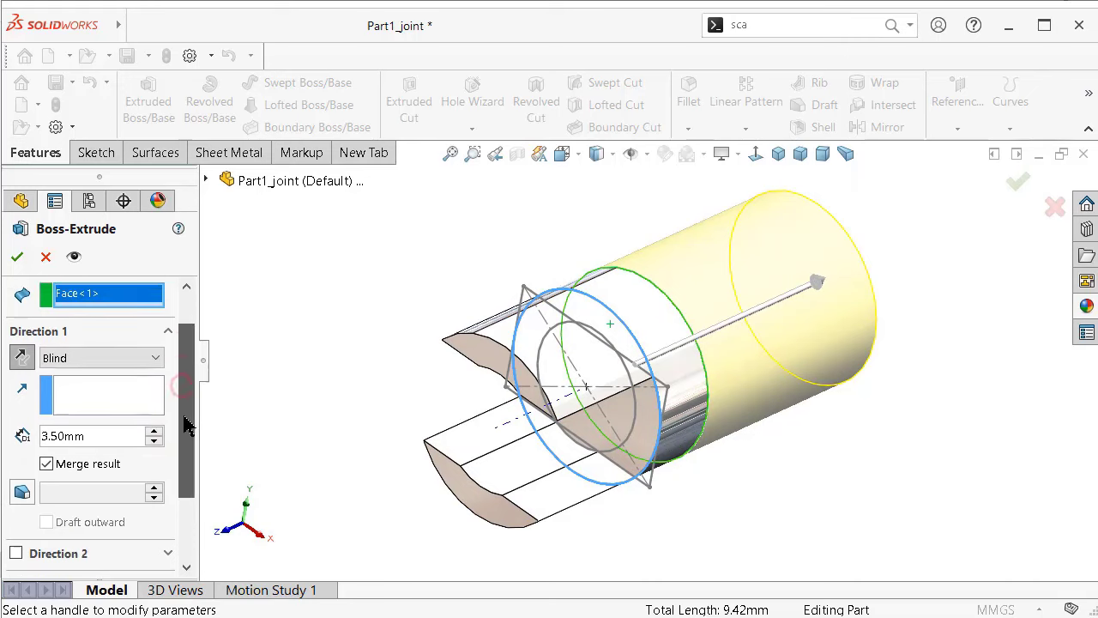
left_click(145, 553)
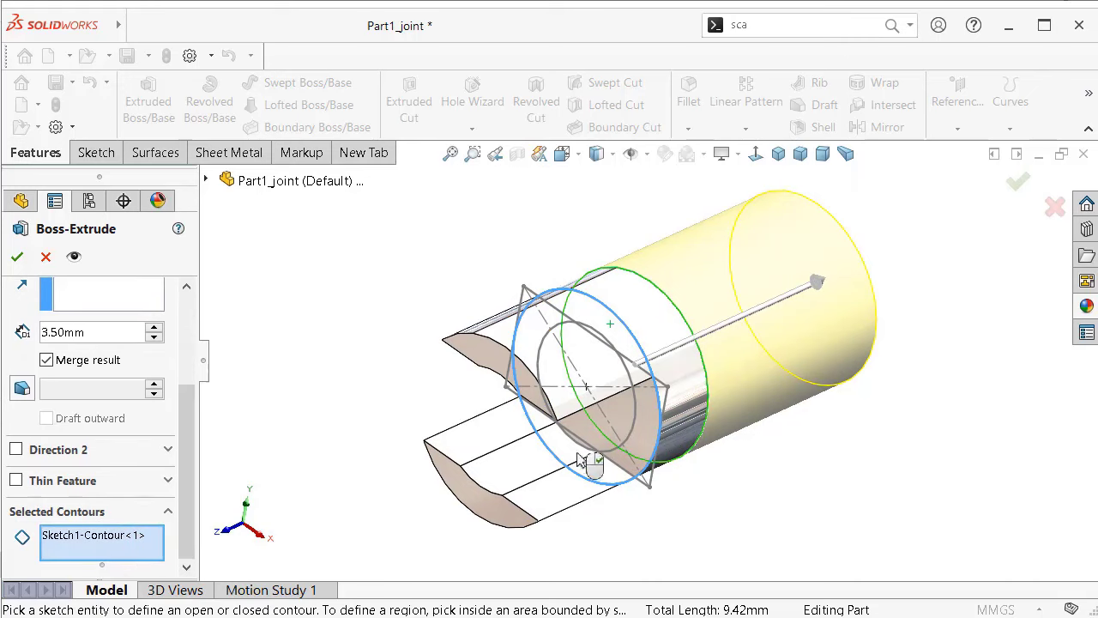
left_click(635, 415)
mouse_move(635, 417)
middle_mouse_down()
mouse_move(630, 431)
mouse_move(894, 275)
middle_mouse_up()
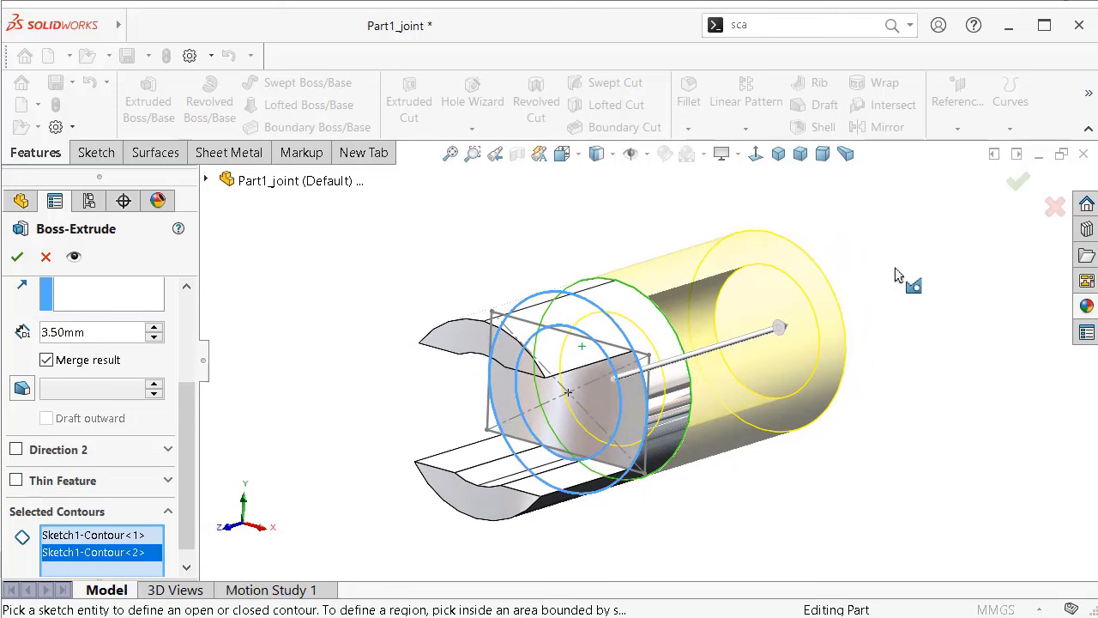
left_click(1010, 189)
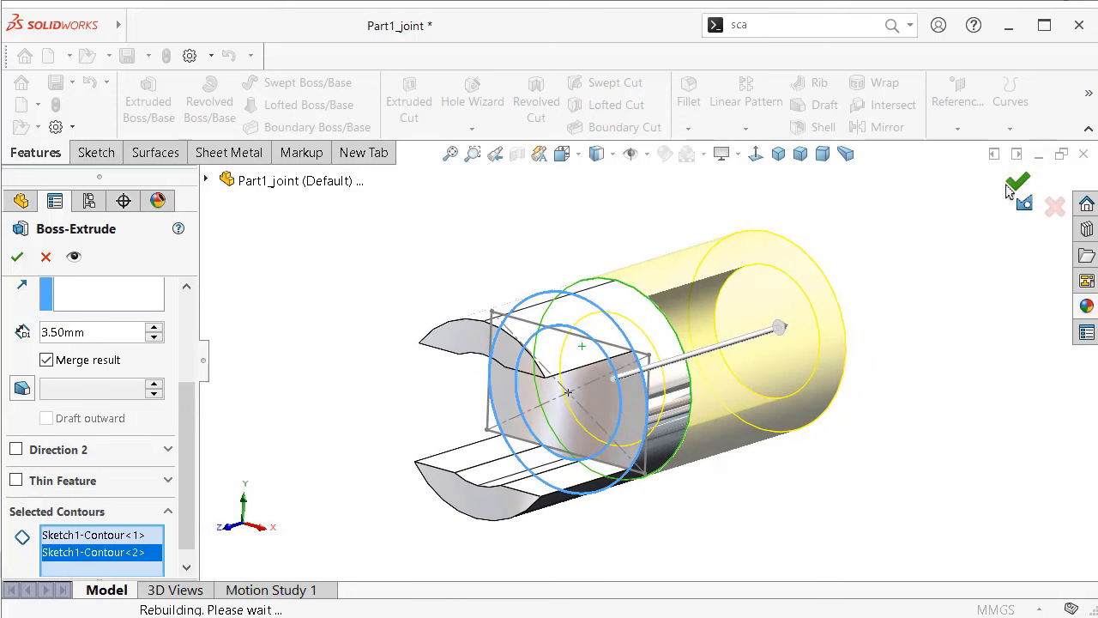
Step: Rotate the view with Ctrl+4 and the arrow keys to inspect the shaft from several sides
key("ctrl+4")
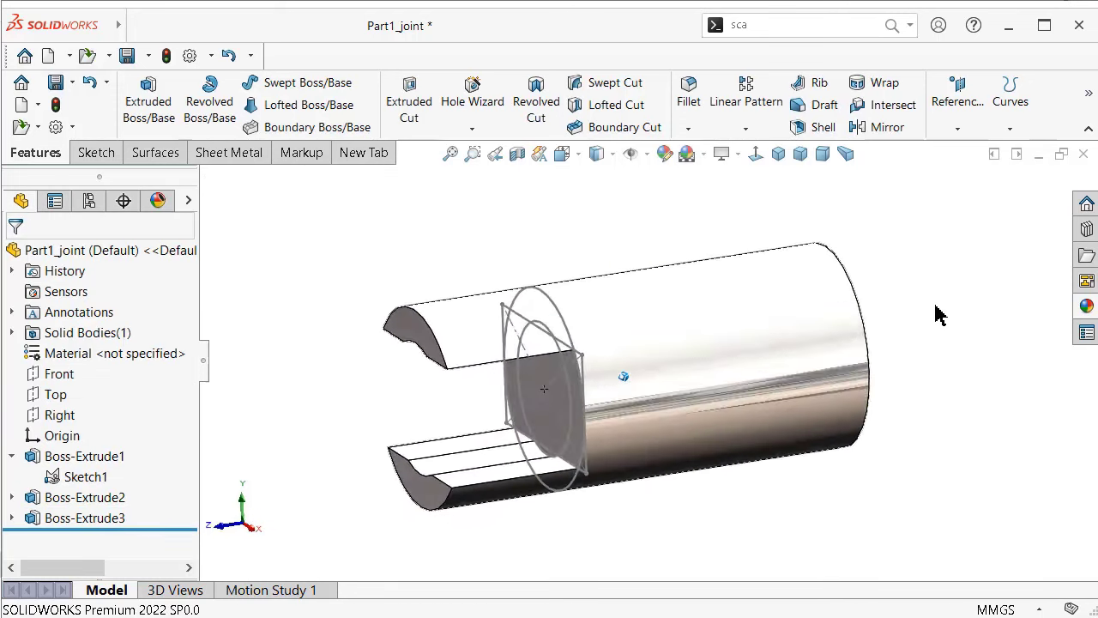
key("Left")
key("Left")
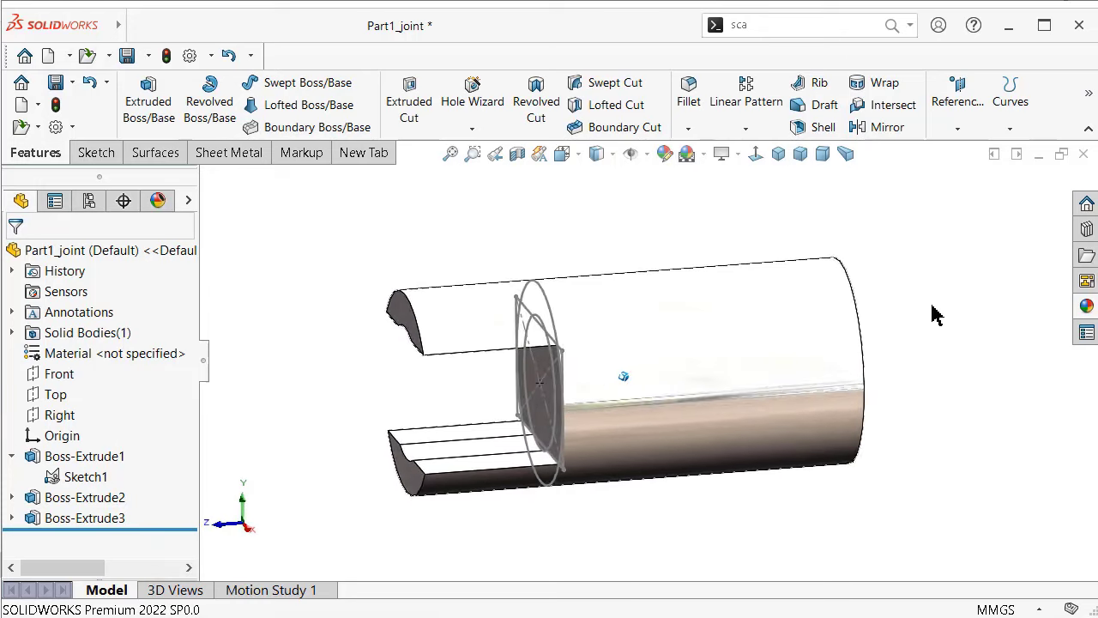
key("Left")
key("Left")
key("Left")
key("Left")
key("Left")
key("Left")
key("Left")
key("Left")
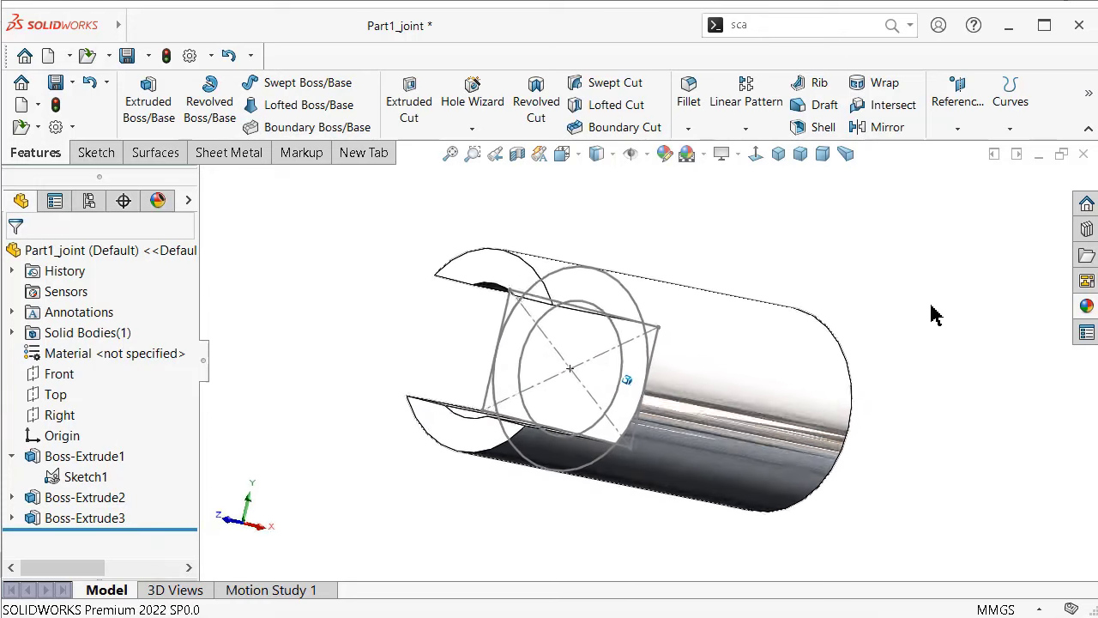
key("Left")
key("Left")
key("Up")
key("Up")
key("Up")
key("Up")
key("Up")
key("Up")
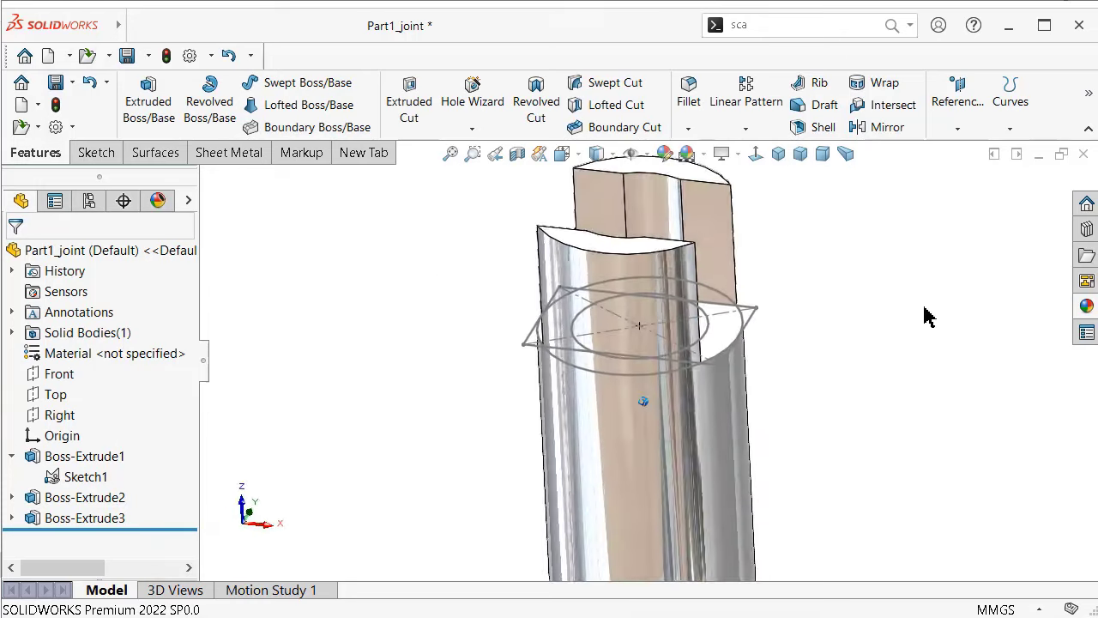
key("Left")
key("Left")
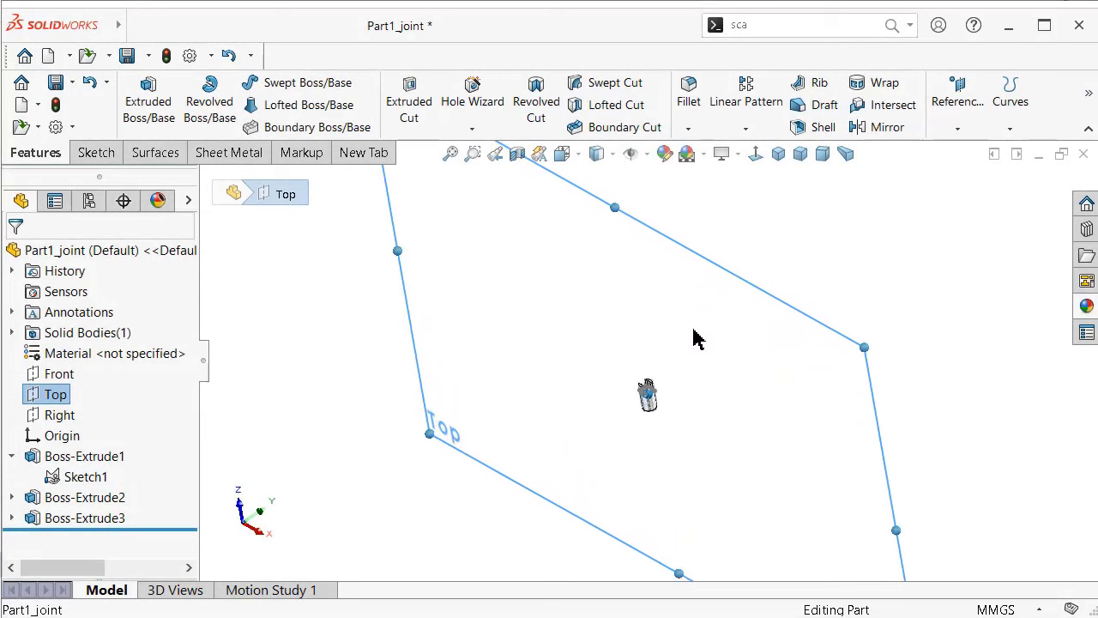
Step: Start Sketch2 on the Top plane, viewed normal to it and zoomed in
left_click(275, 378)
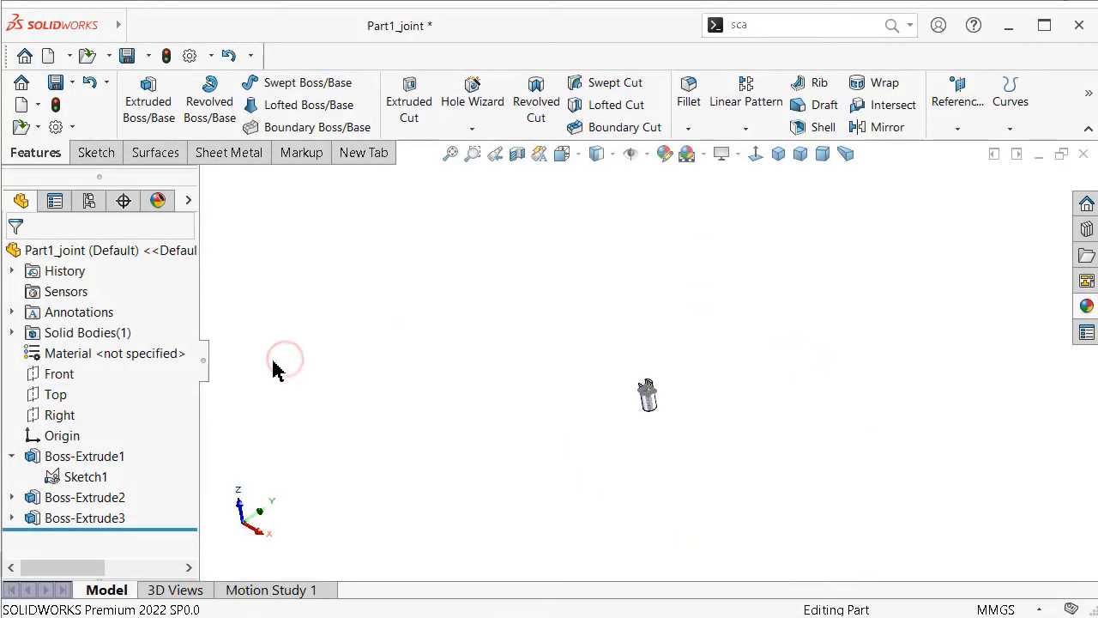
left_click(73, 396)
left_click(79, 370)
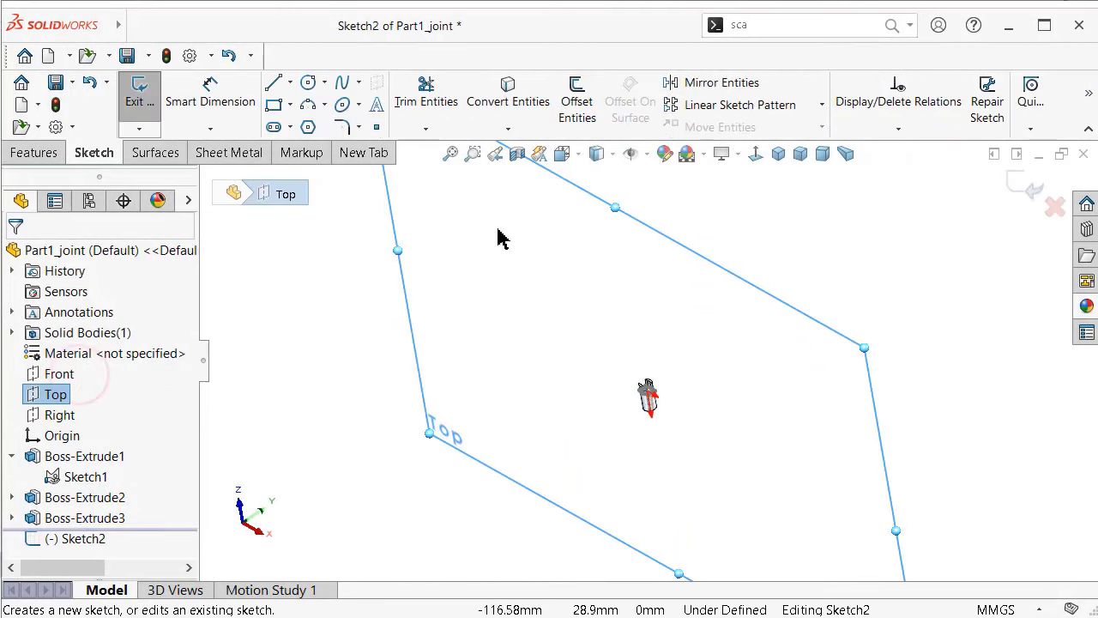
left_click(755, 155)
scroll(657, 463, "down", 3)
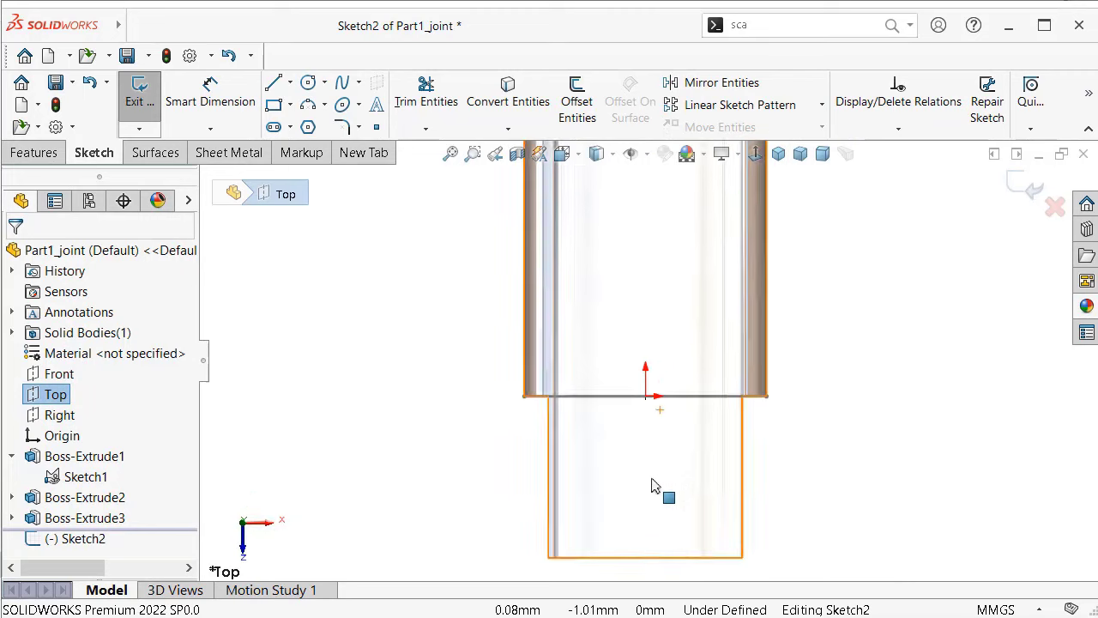
scroll(657, 515, "down", 1)
scroll(637, 498, "down", 2)
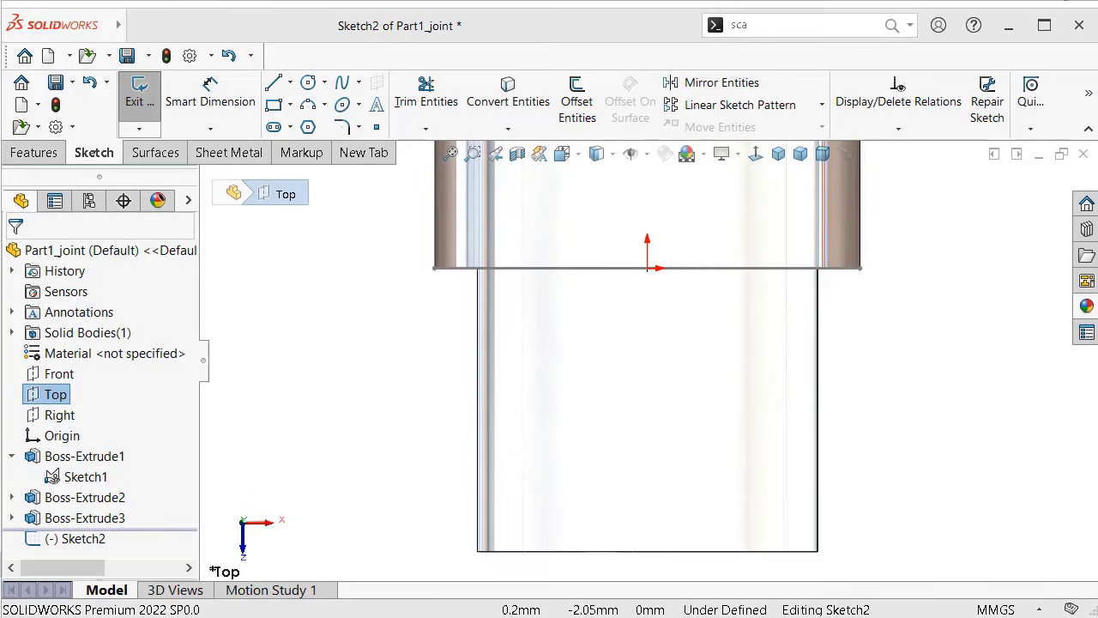
Step: Draw a U-shaped profile of two slanted lines joined by an arc across the shaft end
left_click(275, 84)
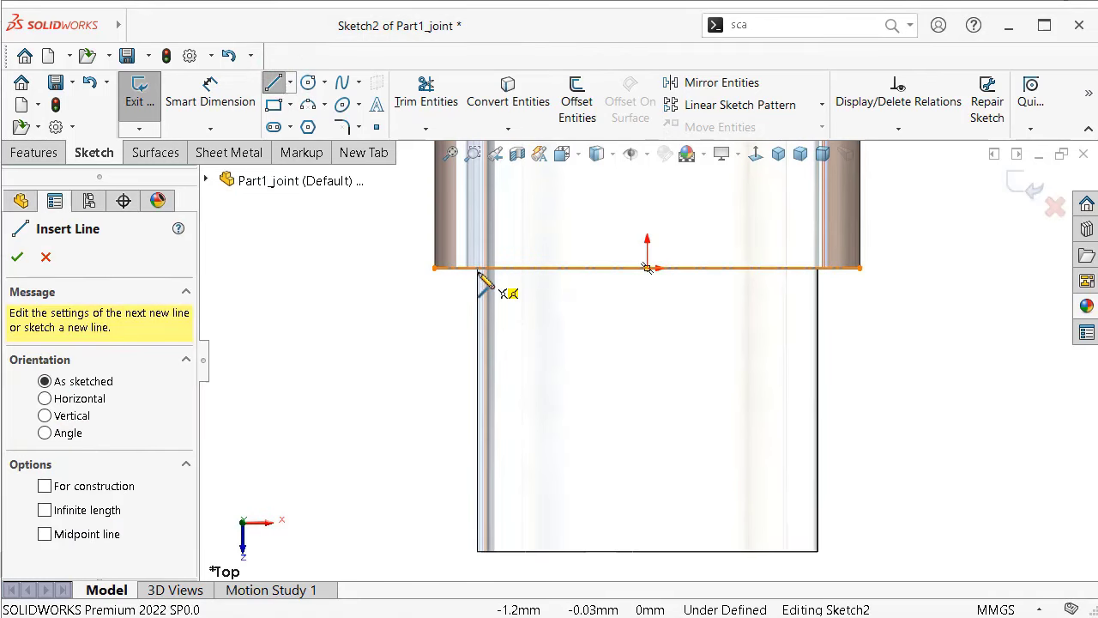
left_click(477, 269)
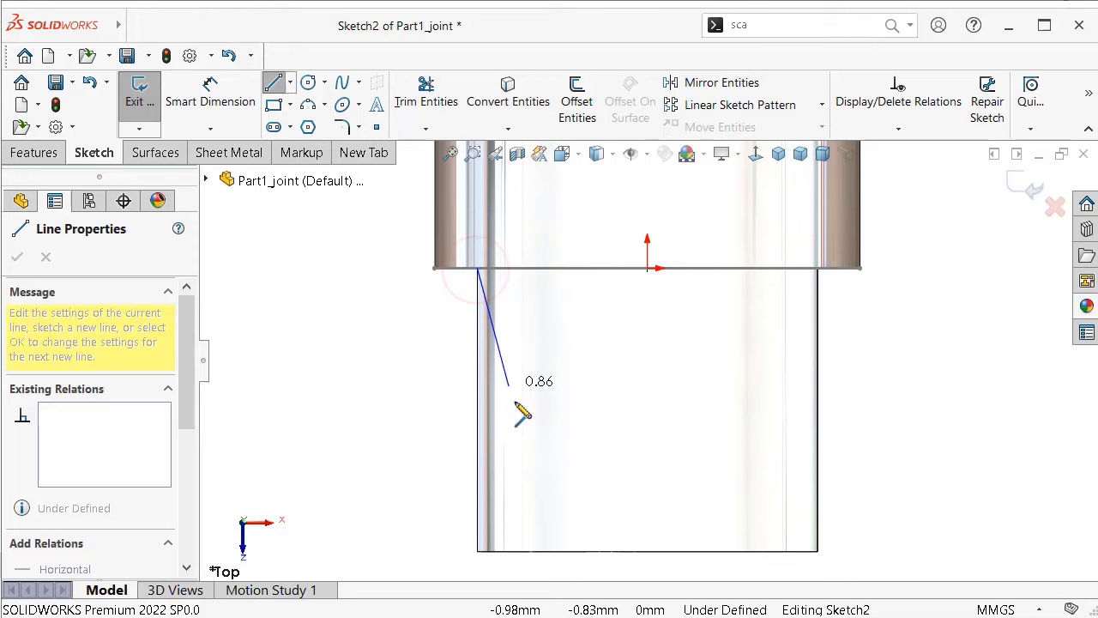
left_click(535, 484)
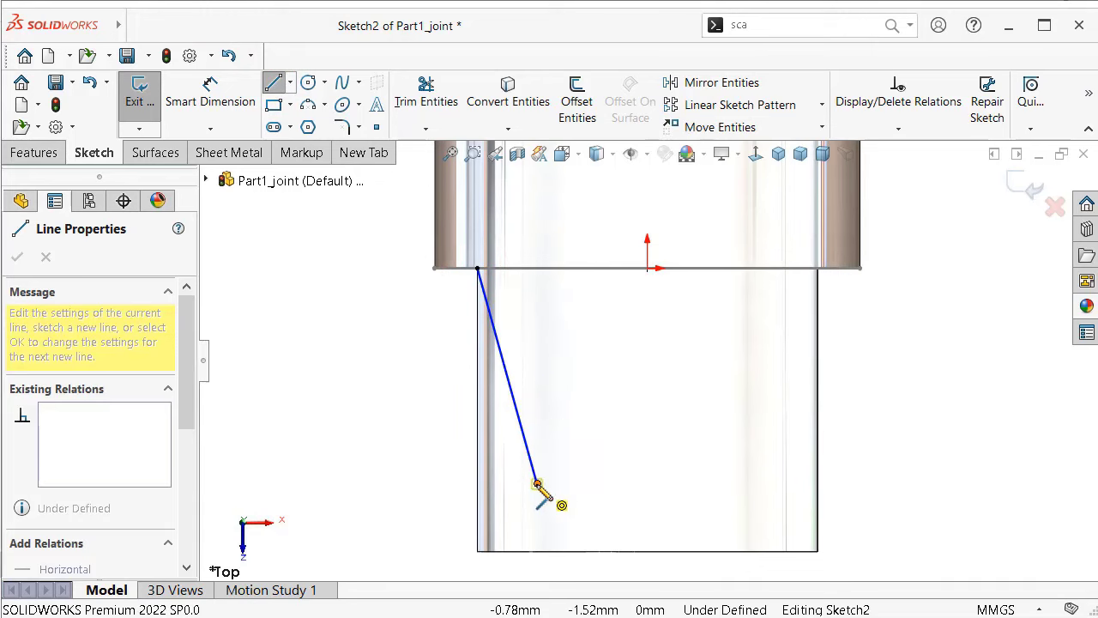
left_click(765, 484)
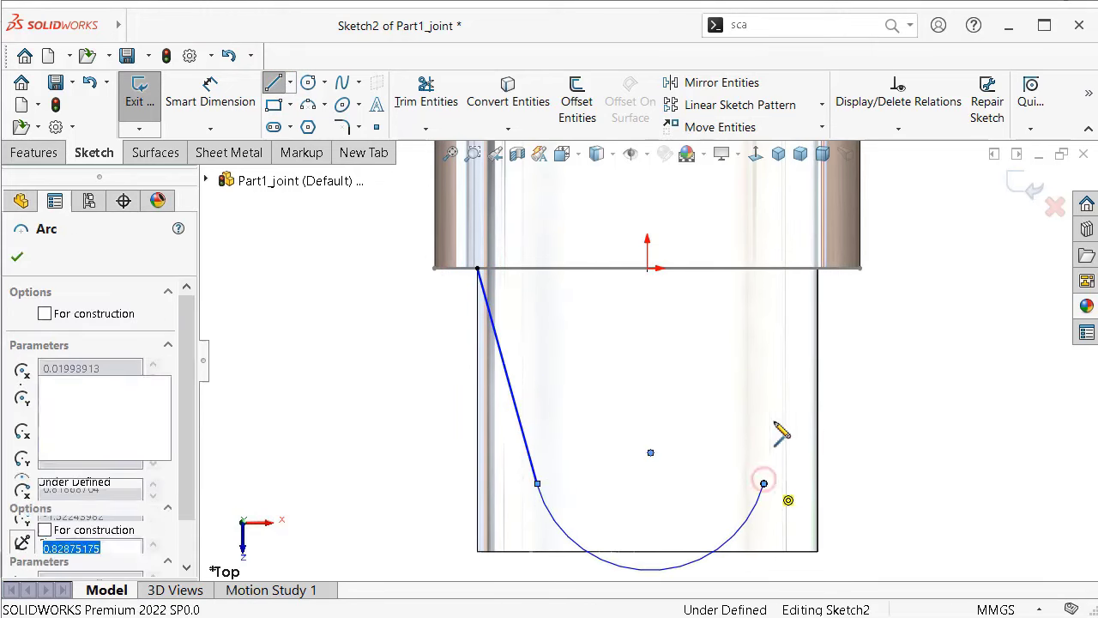
left_click(817, 269)
key("Escape")
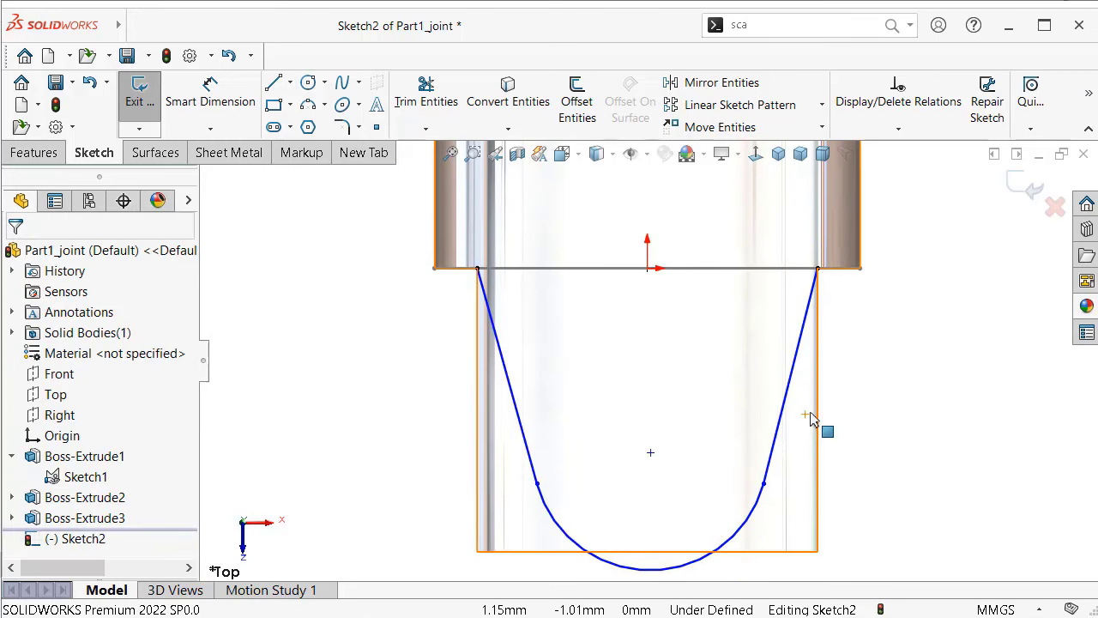
Step: Make the two slanted lines equal in length
left_click(777, 422)
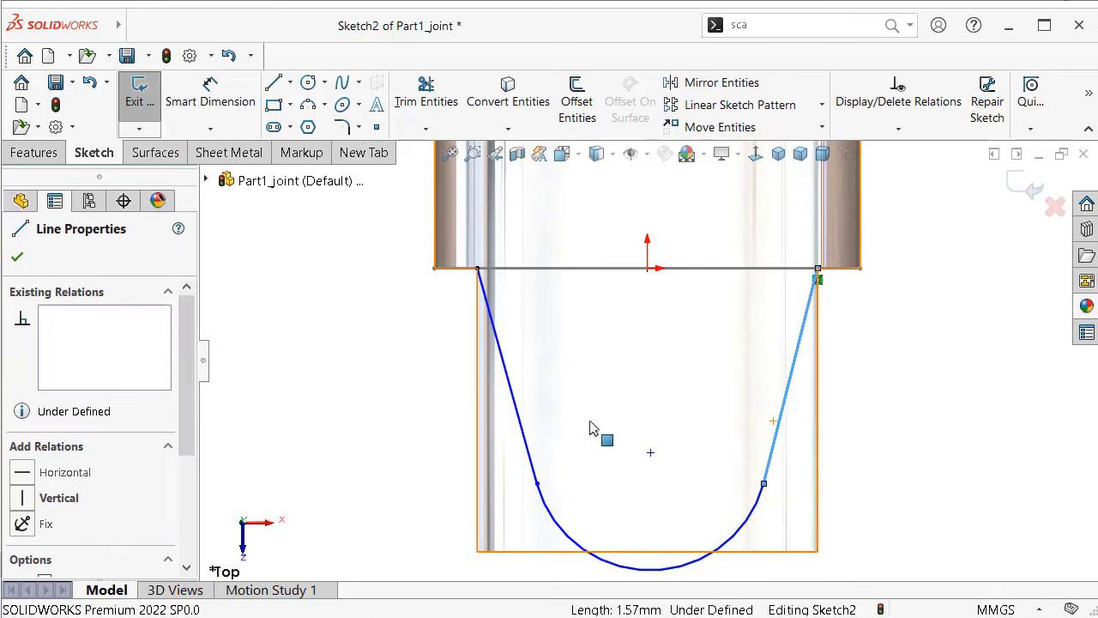
left_click(529, 432, "ctrl")
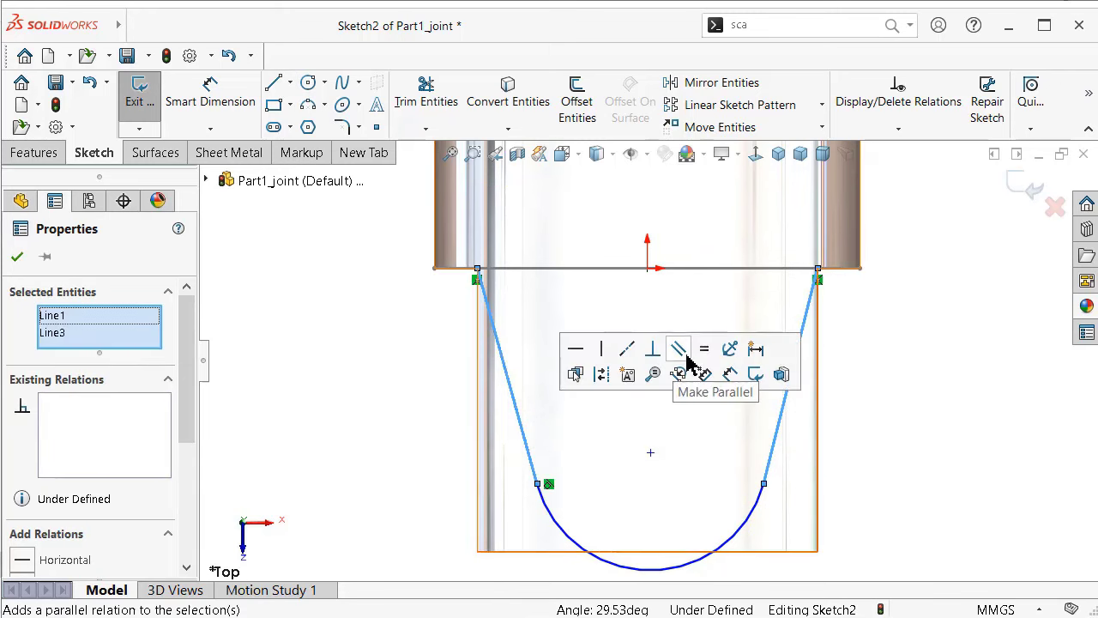
left_click(706, 355)
left_click(977, 439)
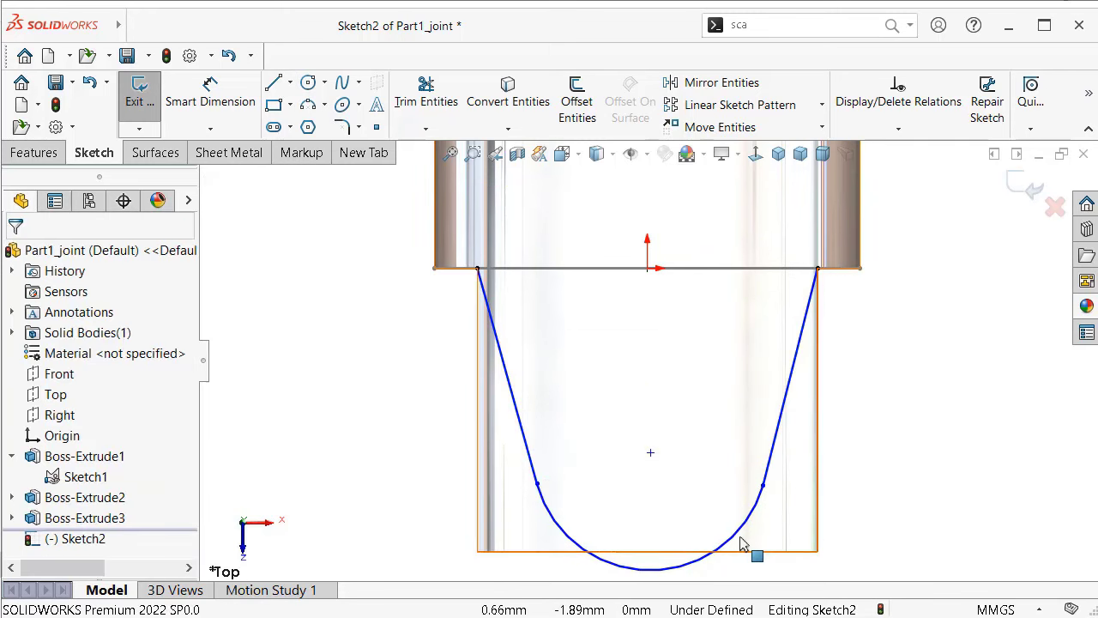
Step: Make the bottom arc tangent to the part's bottom edge
left_click(763, 486)
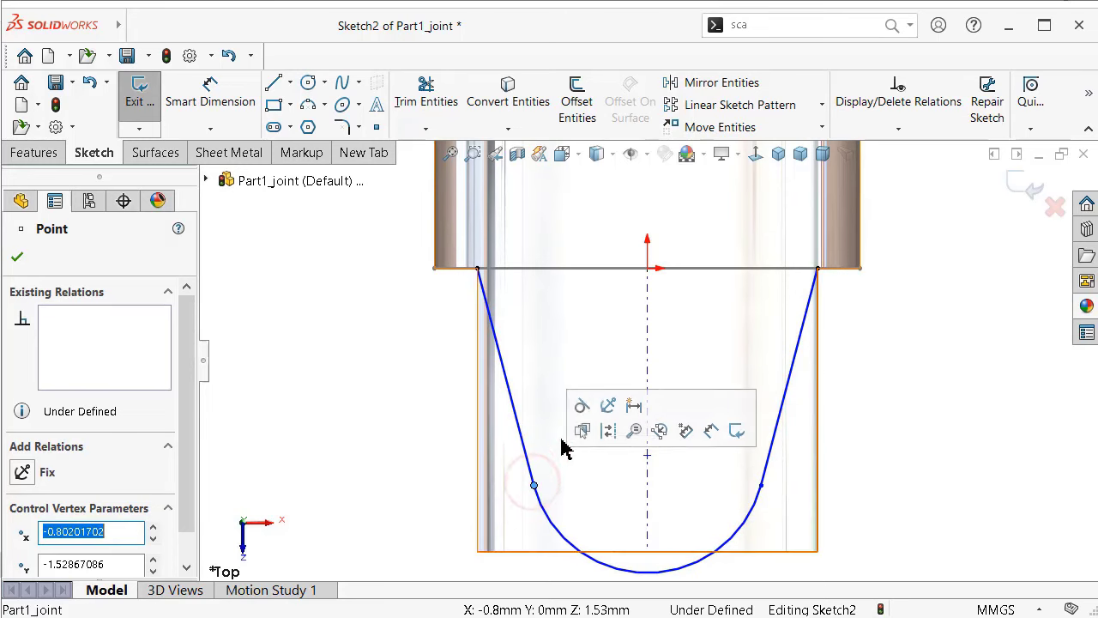
left_click(889, 470)
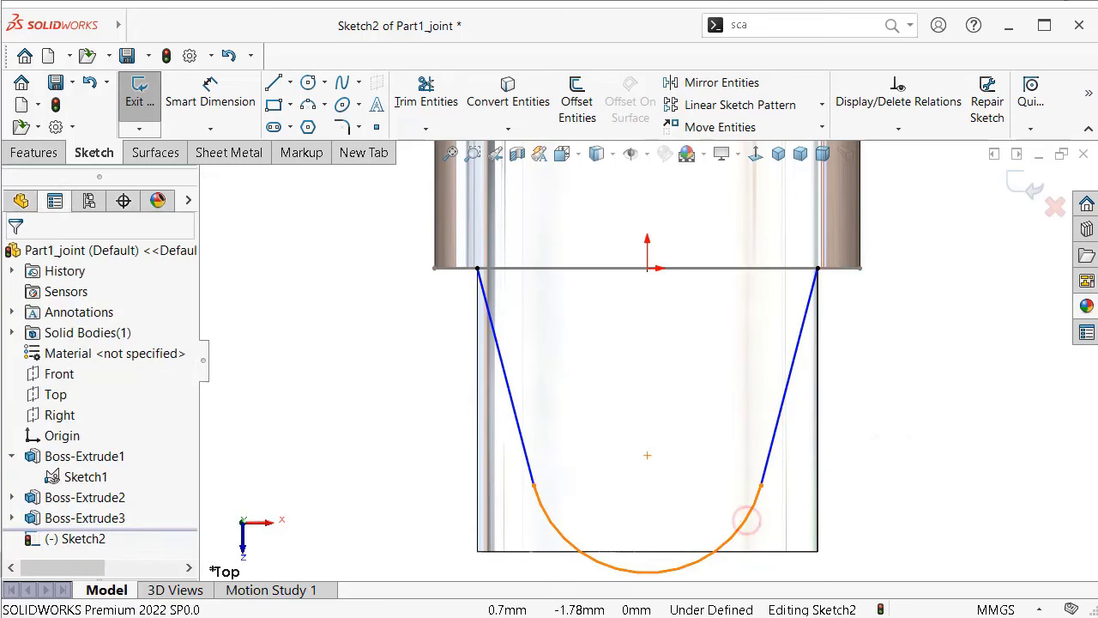
left_click(748, 527)
left_click(758, 551, "ctrl")
left_click(804, 481)
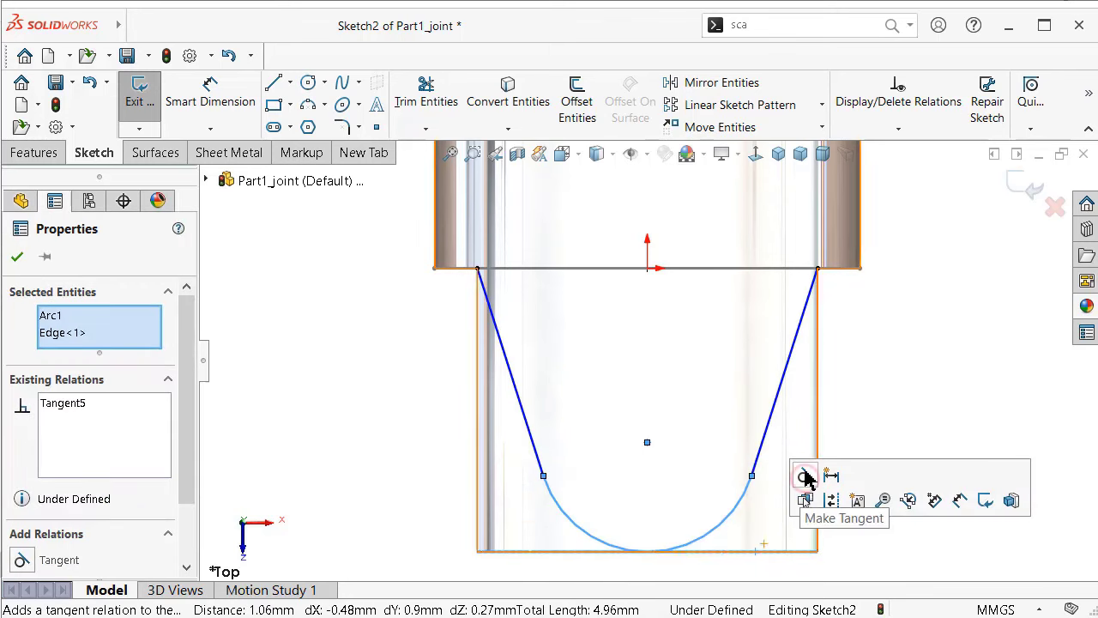
left_click(920, 368)
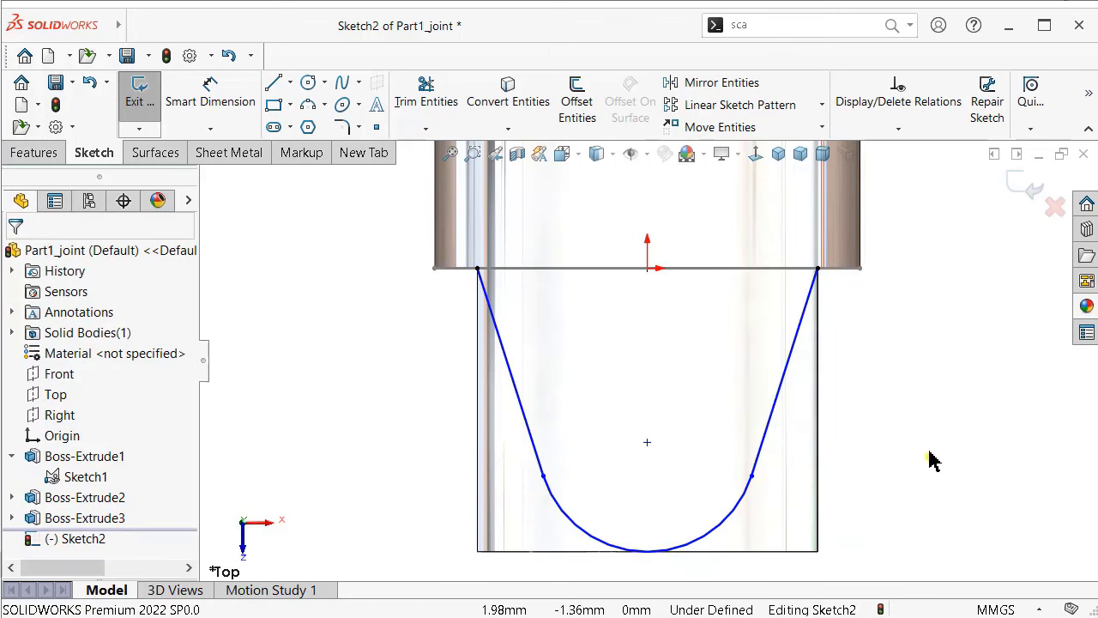
Step: Dimension the arc radius to 1 mm
right_click_drag(929, 458, 931, 326)
left_click(746, 496)
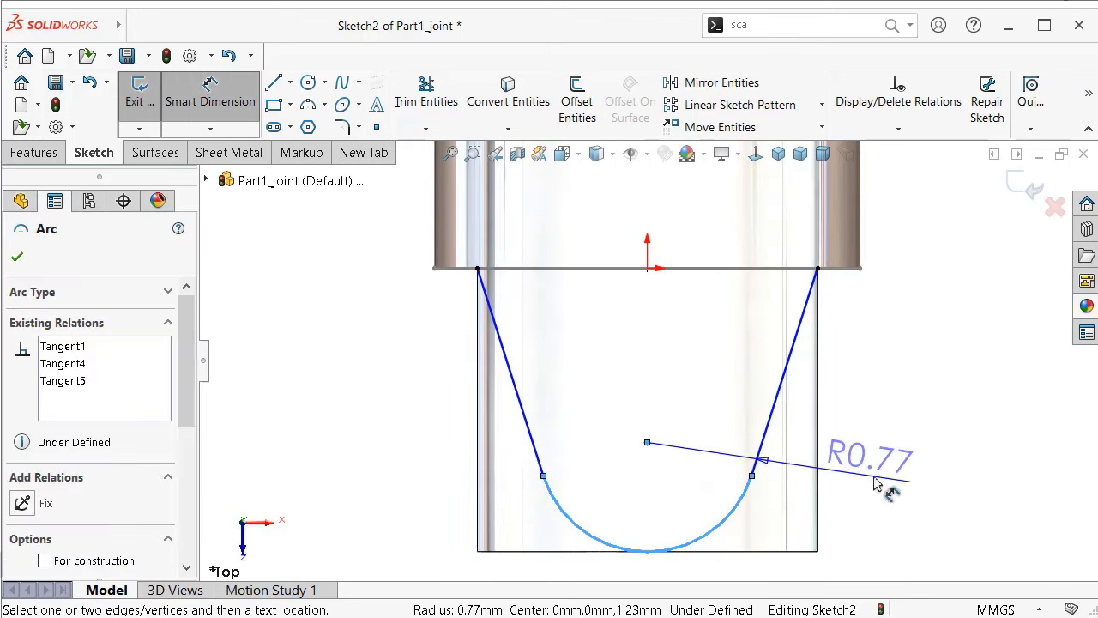
left_click(885, 483)
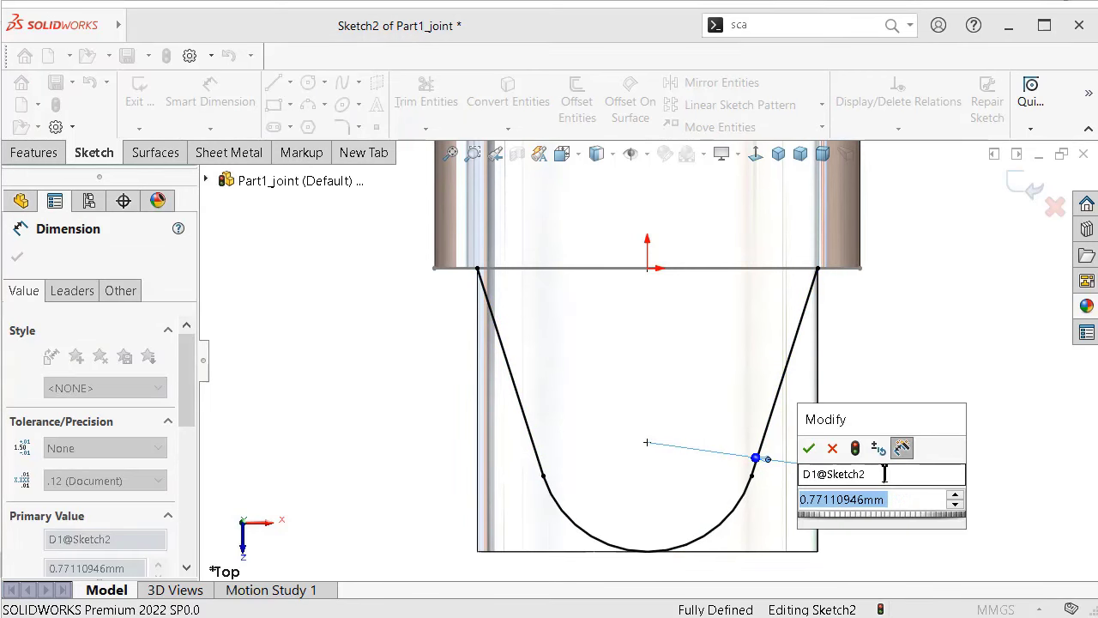
type("1")
key("Return")
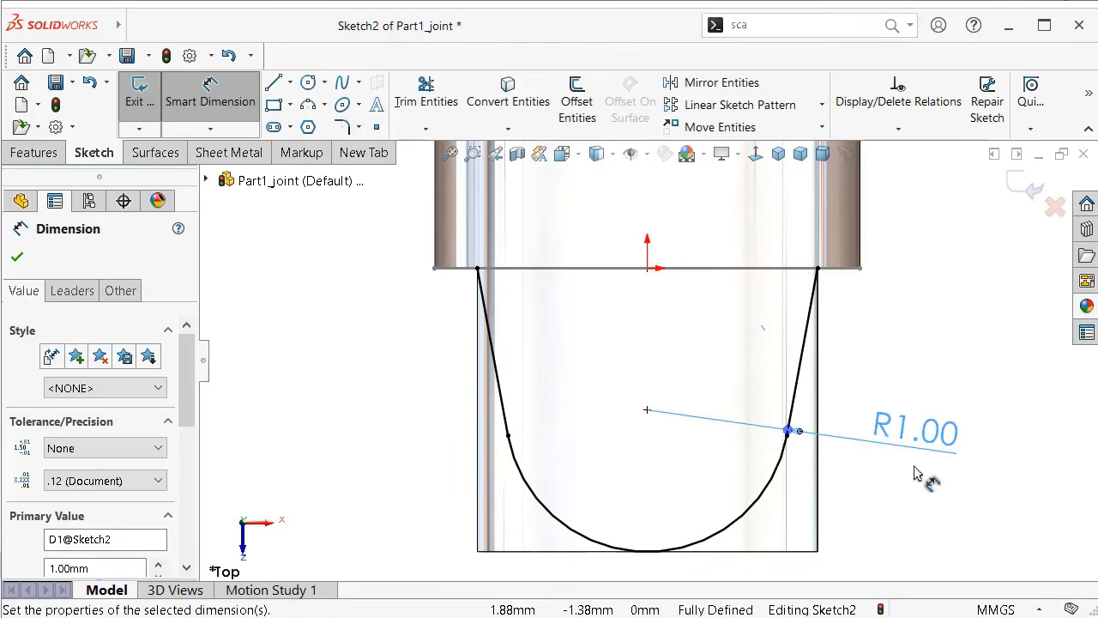
left_click(452, 416)
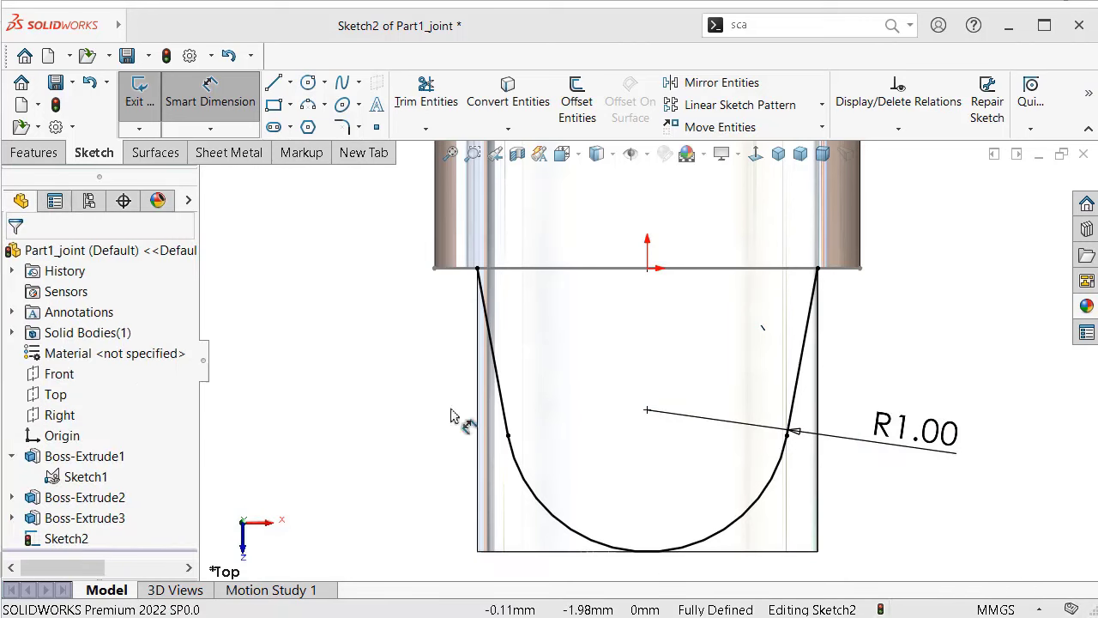
left_click(35, 153)
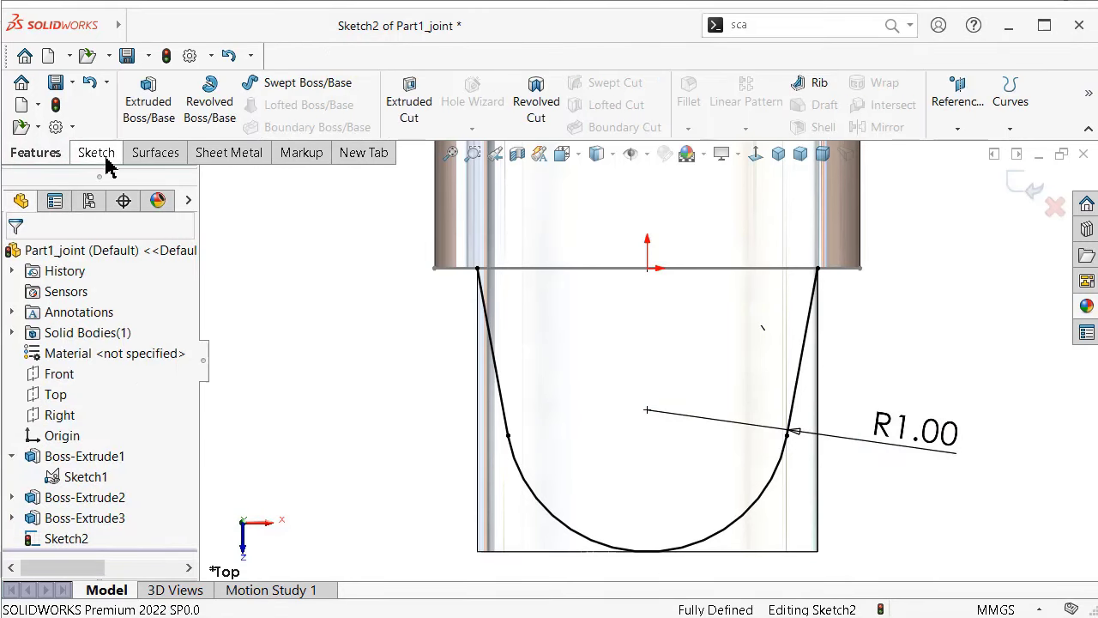
Step: Extrude-cut the U-shaped sketch Through All - Both to form the fork
left_click(420, 113)
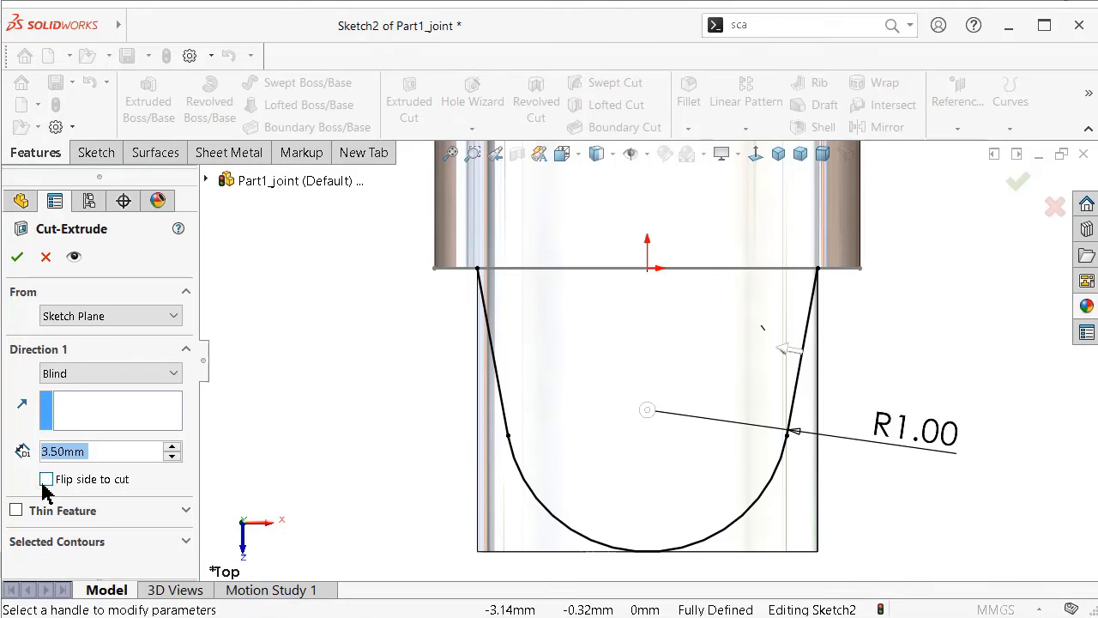
left_click(91, 375)
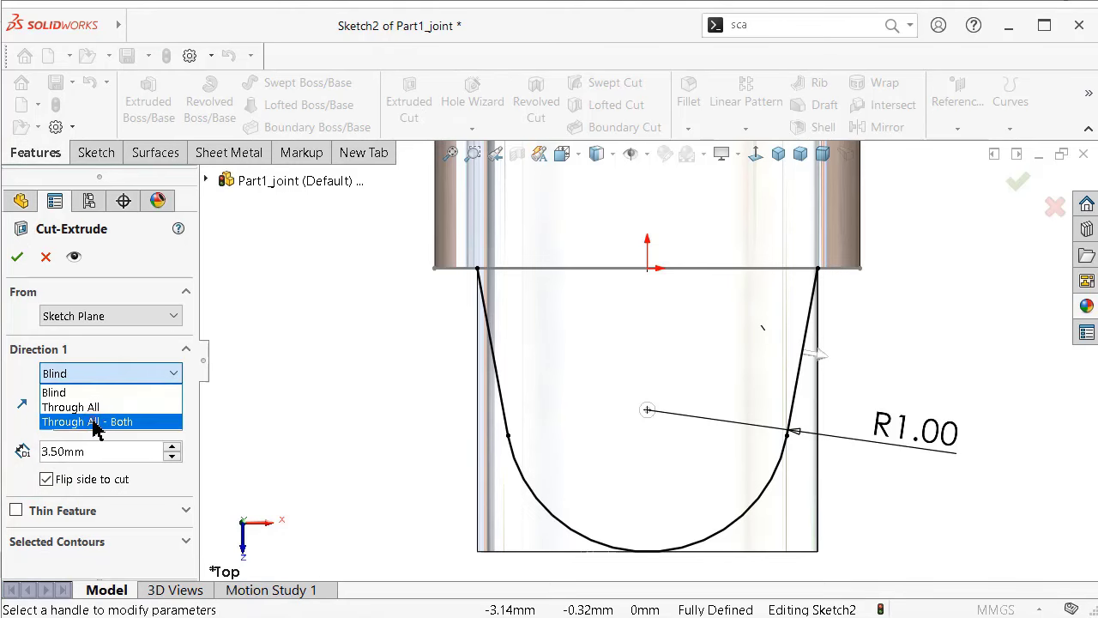
left_click(98, 421)
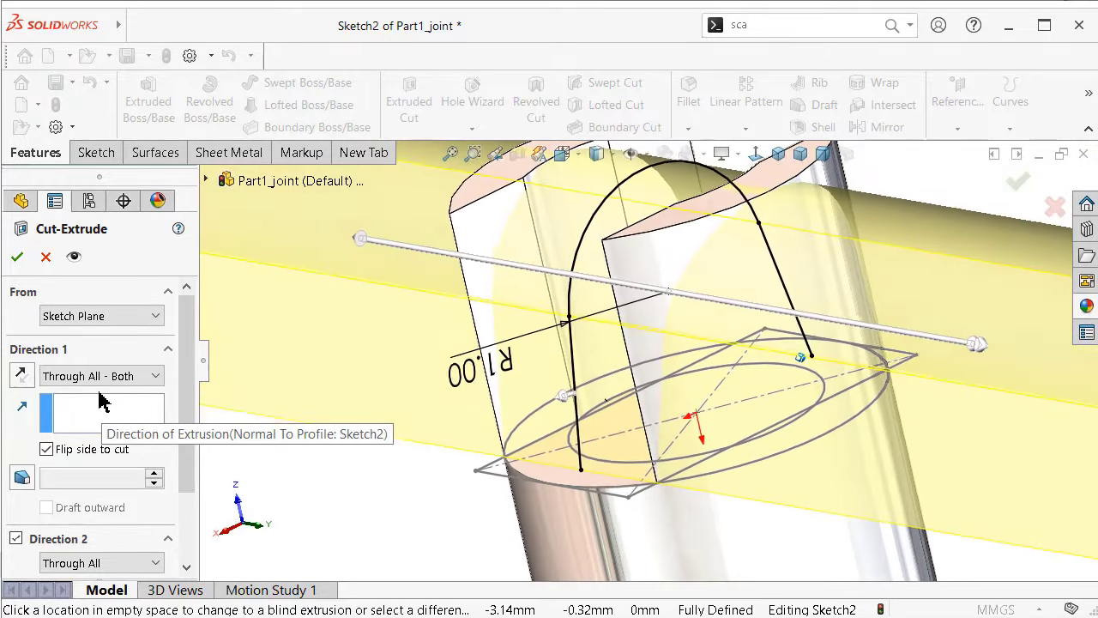
left_click(1021, 192)
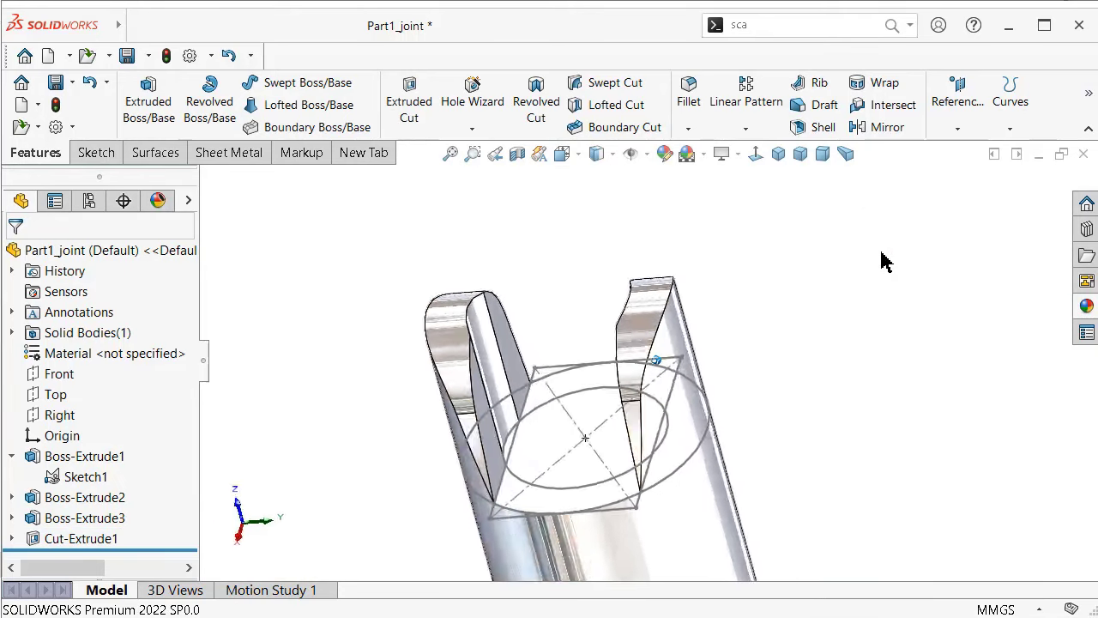
Step: Expand Cut-Extrude1 and toggle the visibility of Sketch2
left_click(11, 539)
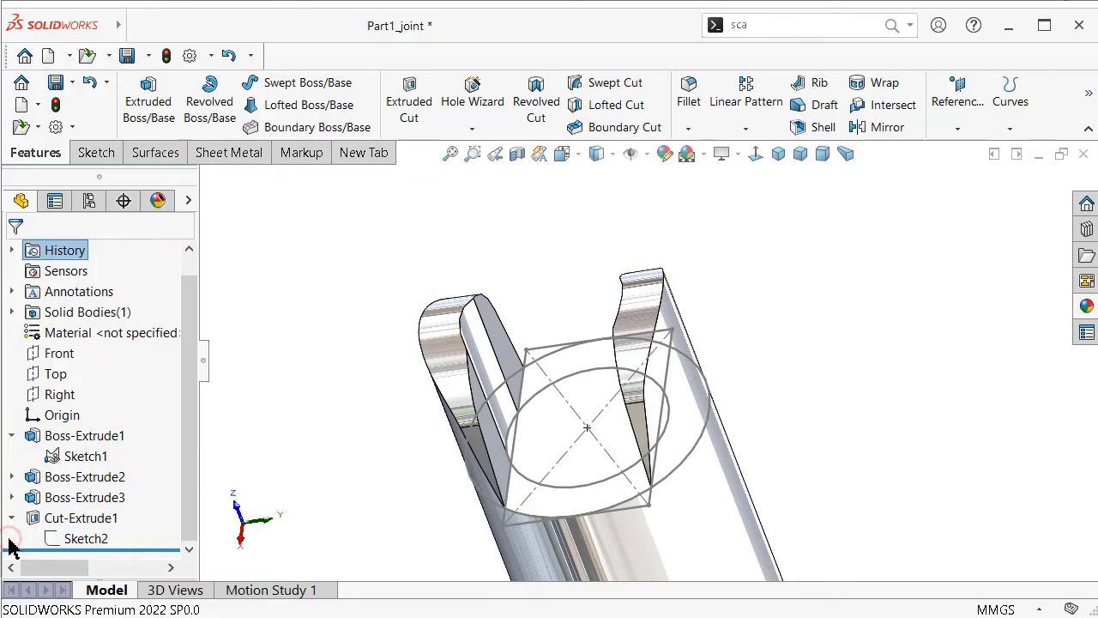
left_click(77, 542)
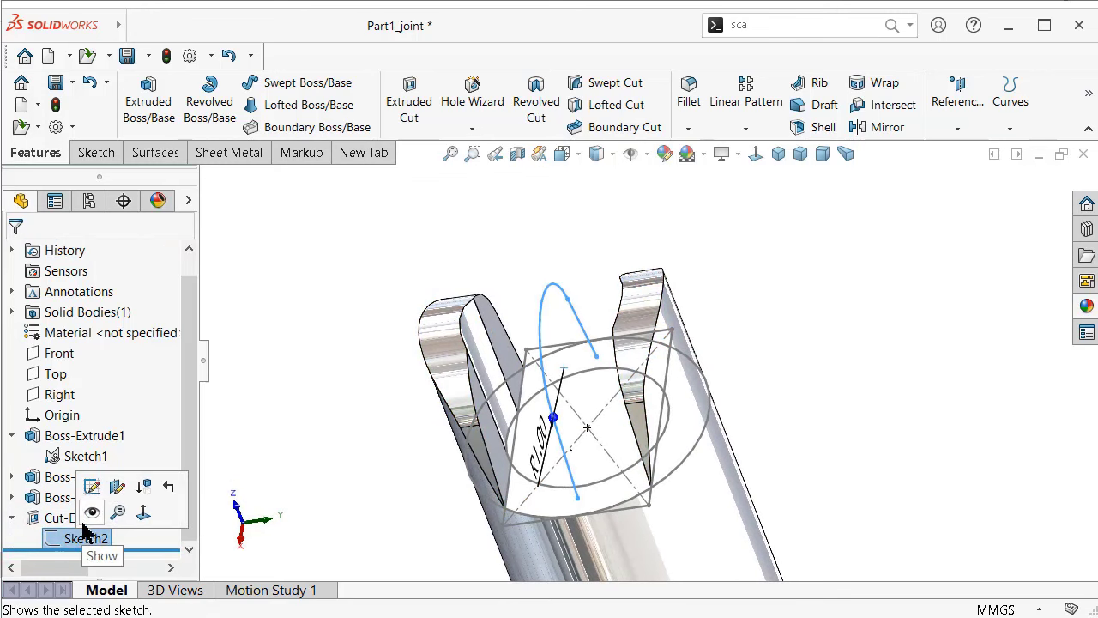
left_click(307, 292)
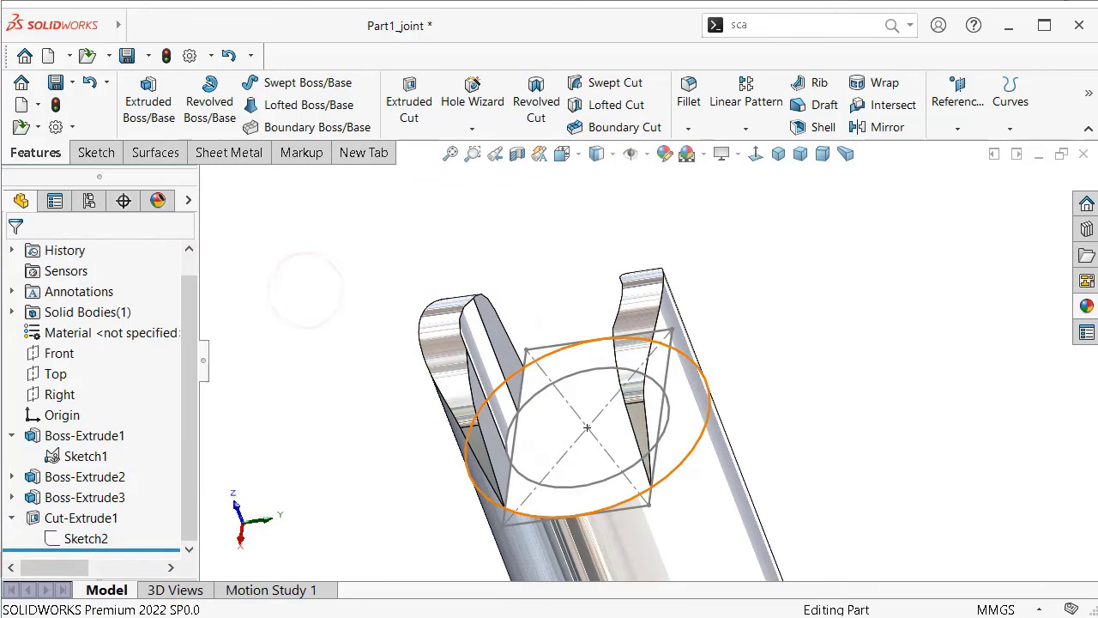
Step: Start a new sketch on the Top plane and view it normal to the plane
left_click(778, 154)
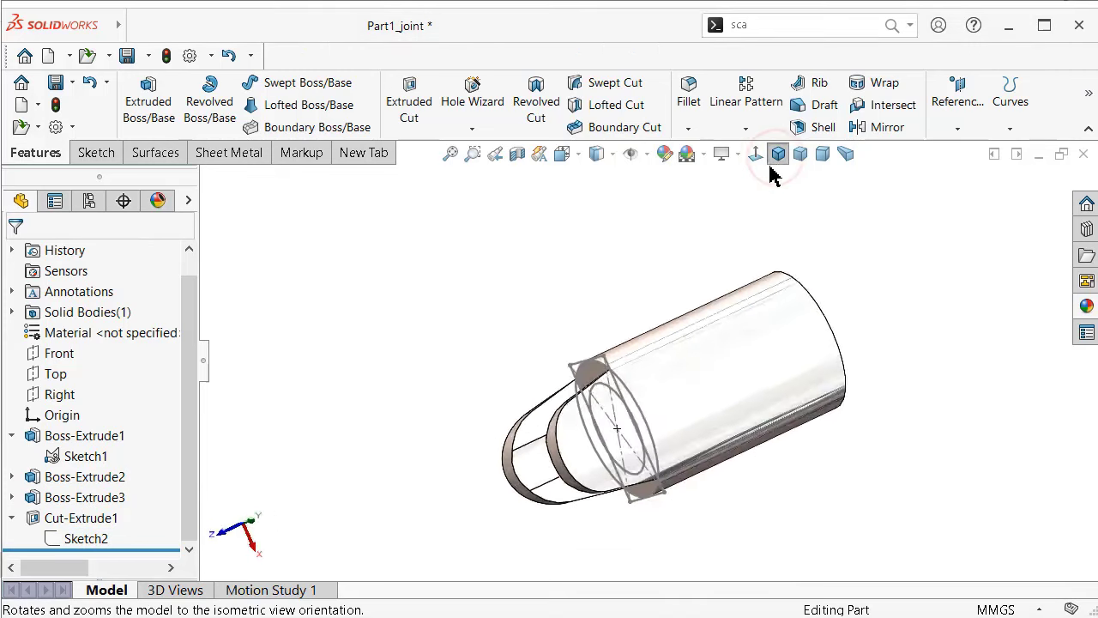
left_click(56, 376)
left_click(72, 353)
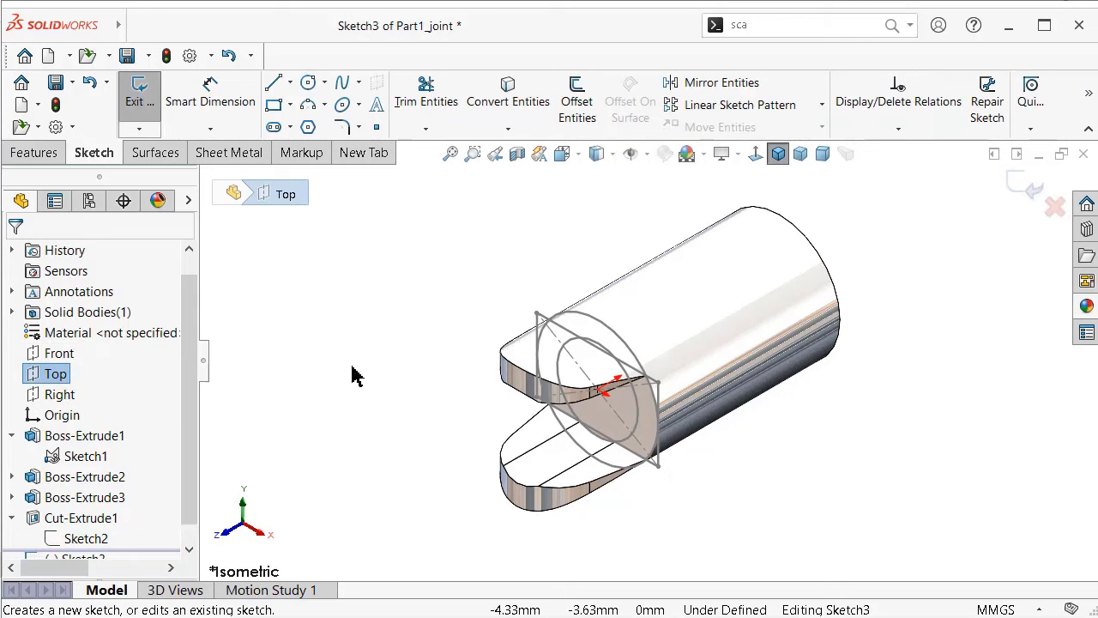
left_click(755, 153)
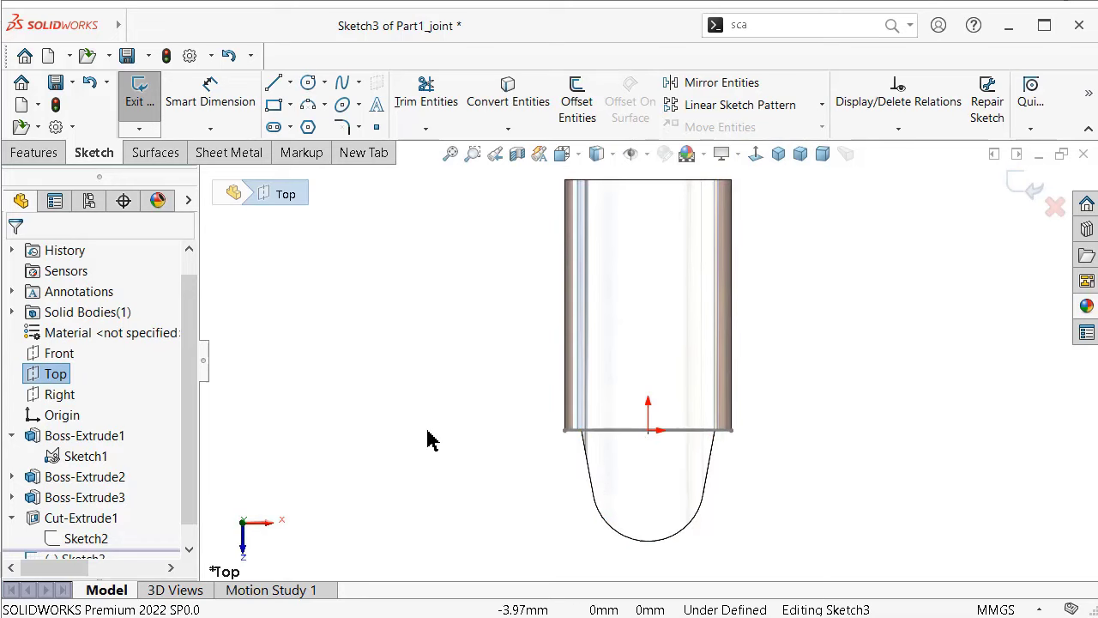
Step: Draw a small circle inside the fork end
key("s")
left_click(546, 487)
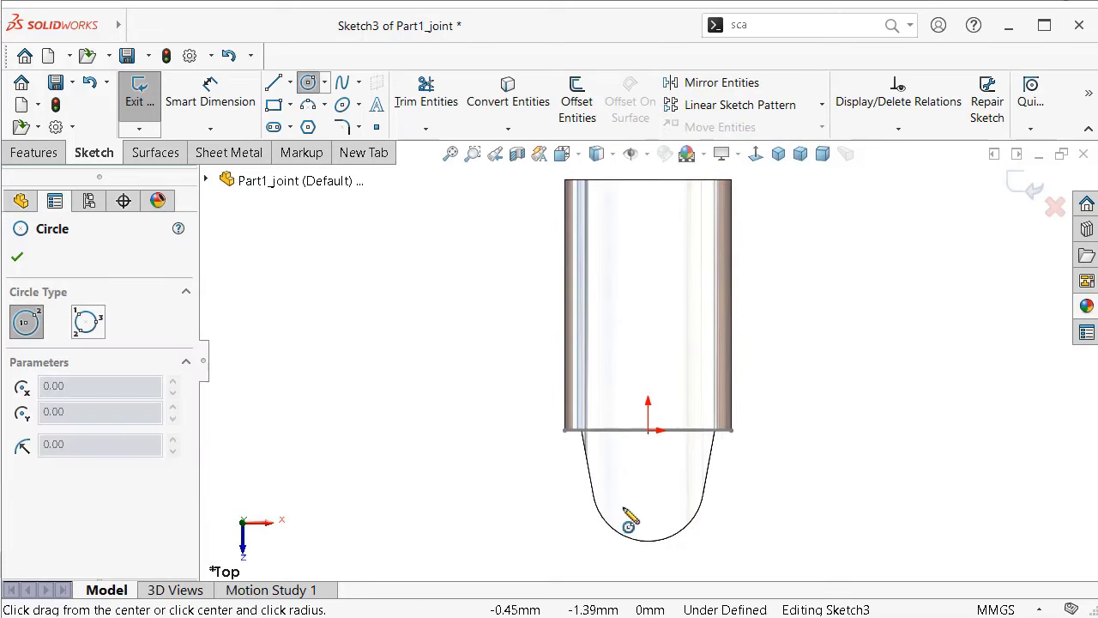
left_click(649, 495)
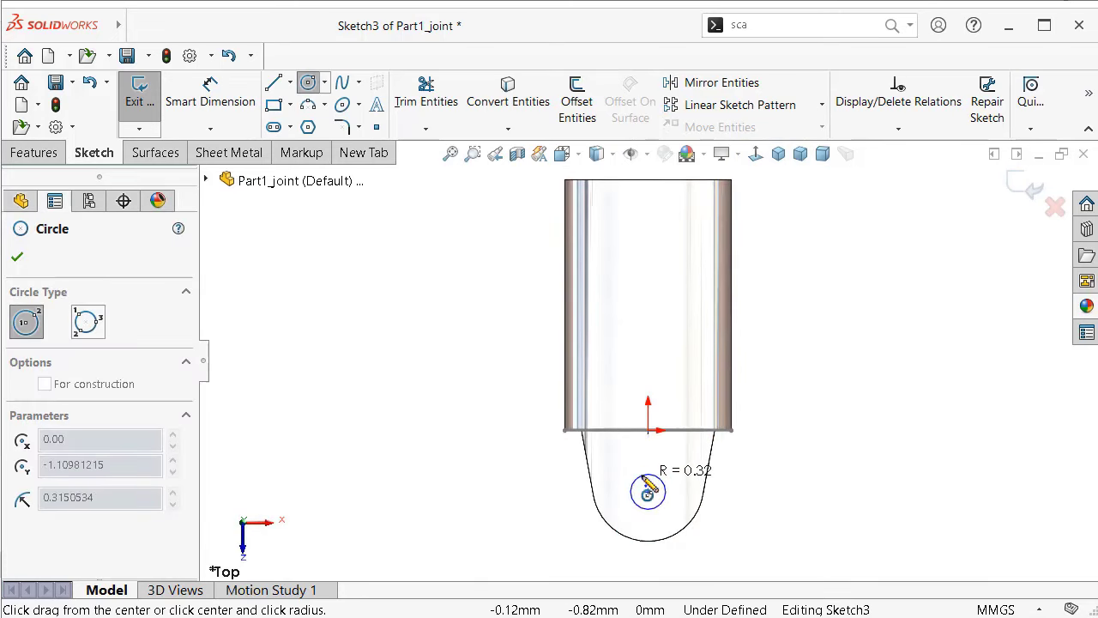
left_click(647, 487)
Step: Draw a construction centerline from the circle's centre to the origin
key("s")
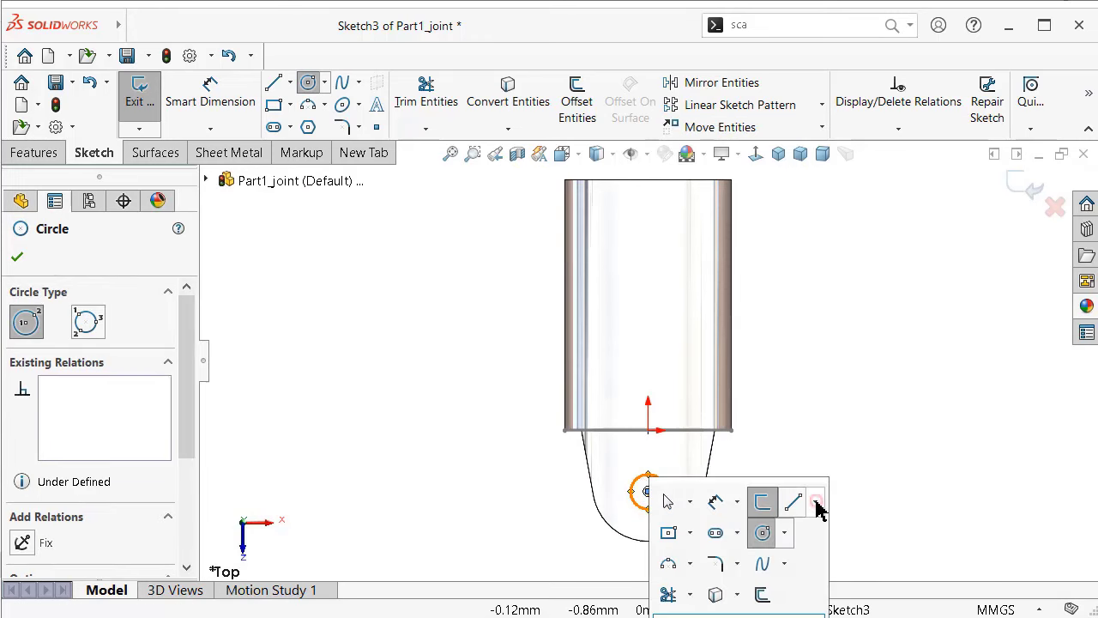
left_click(818, 504)
left_click(819, 548)
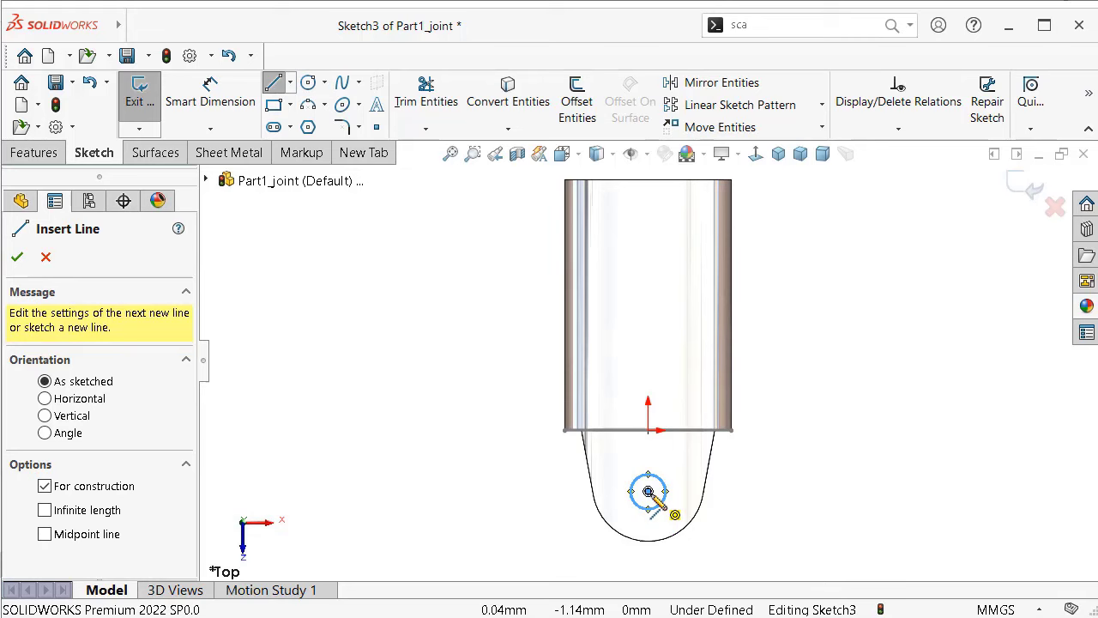
left_click(648, 492)
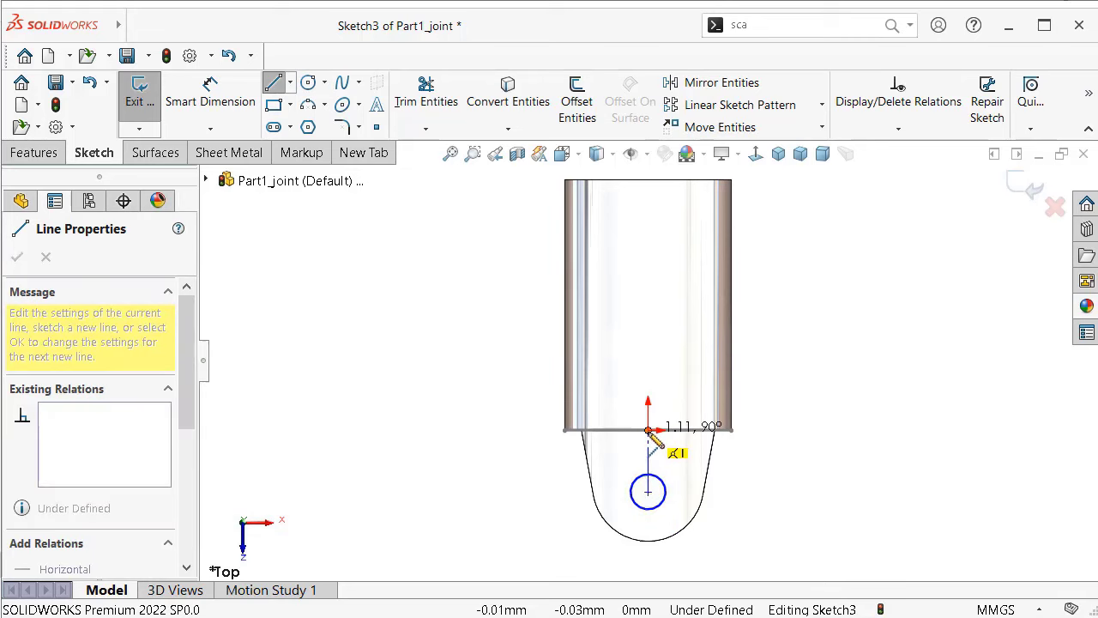
left_click(647, 430)
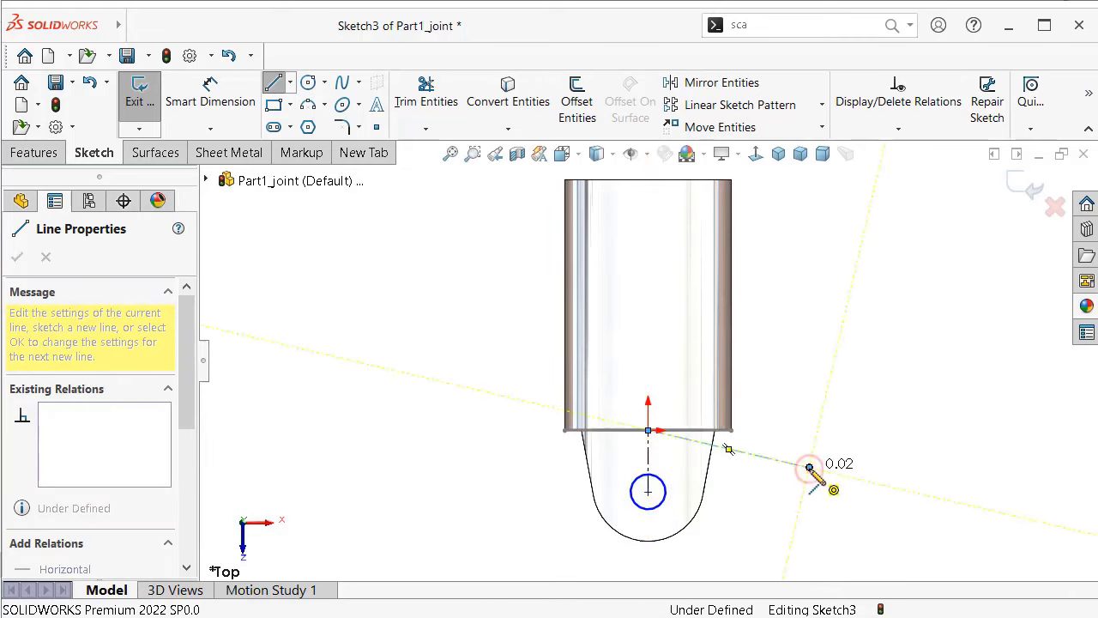
key("Escape")
right_click_drag(854, 508, 838, 404)
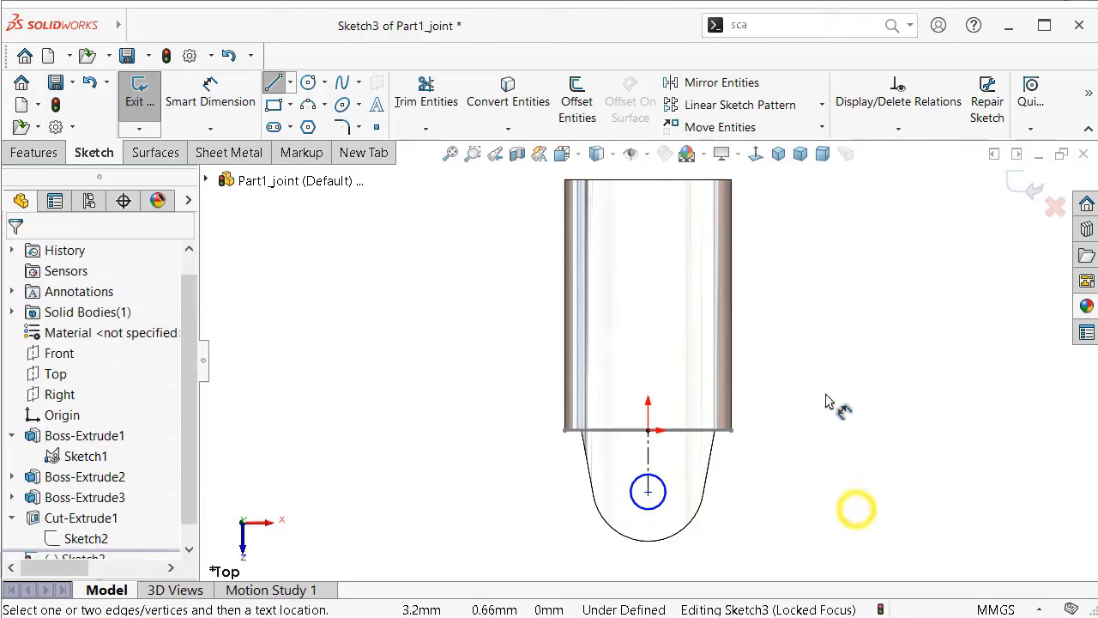
Step: Dimension the centerline to 1.00 mm, fixing the circle's offset from the origin
left_click(649, 454)
left_click(764, 470)
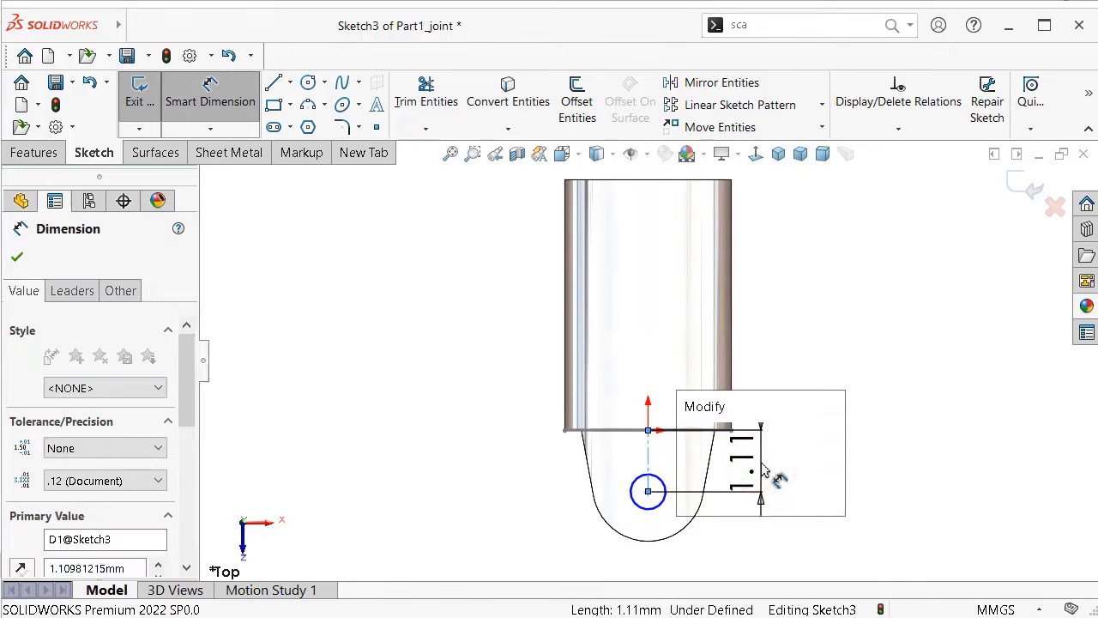
type("1")
key("Return")
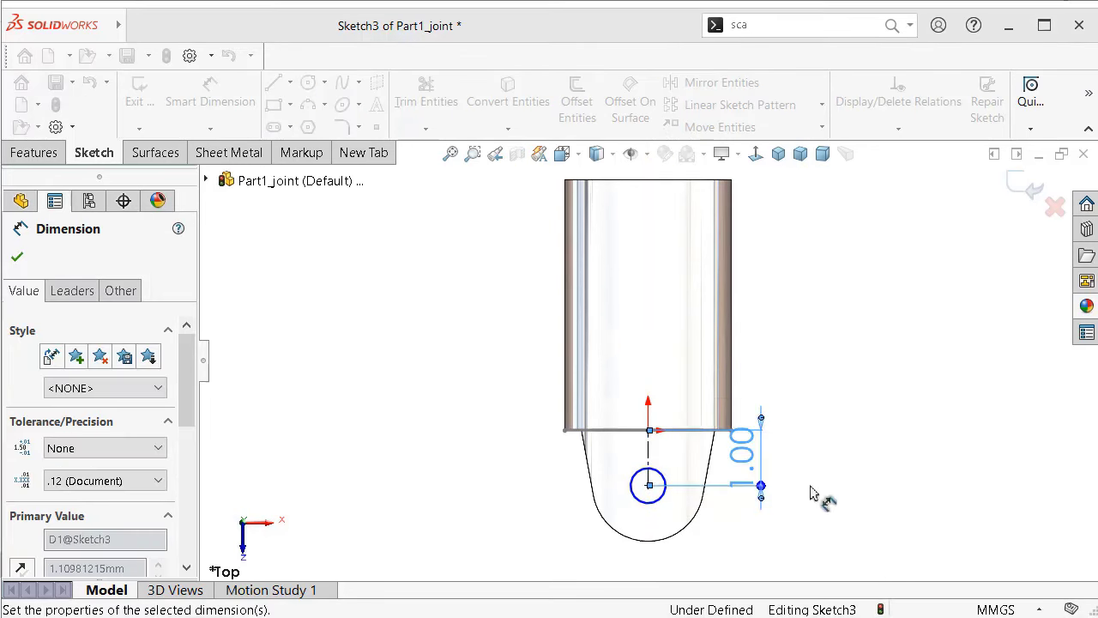
Step: Dimension the circle's diameter to 0.60 mm
right_click_drag(862, 503, 862, 421)
right_click_drag(862, 502, 858, 404)
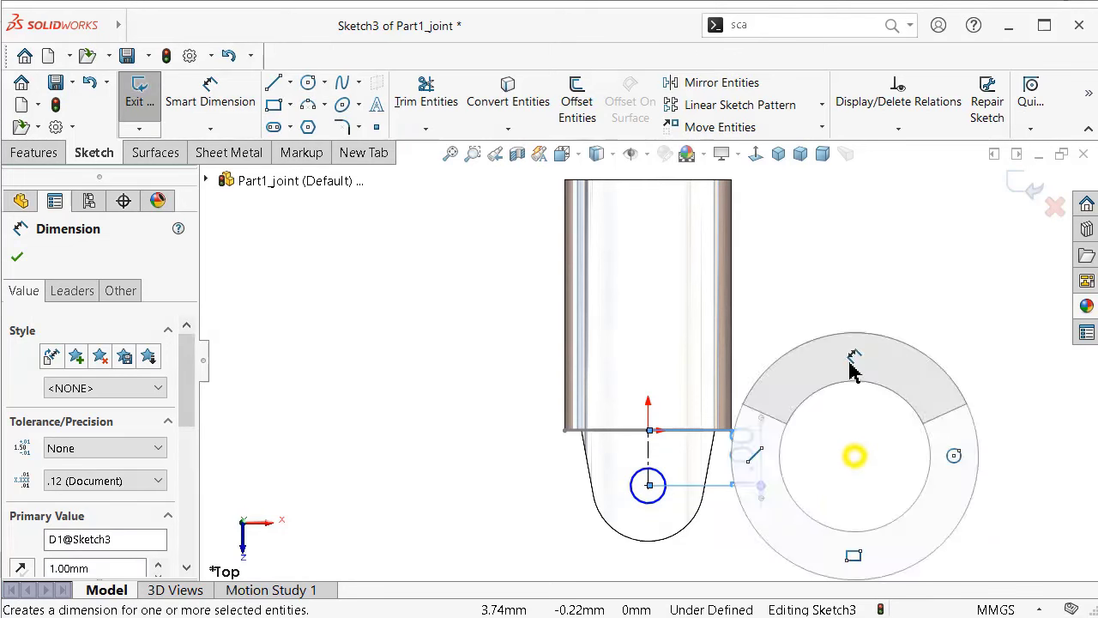
left_click(648, 506)
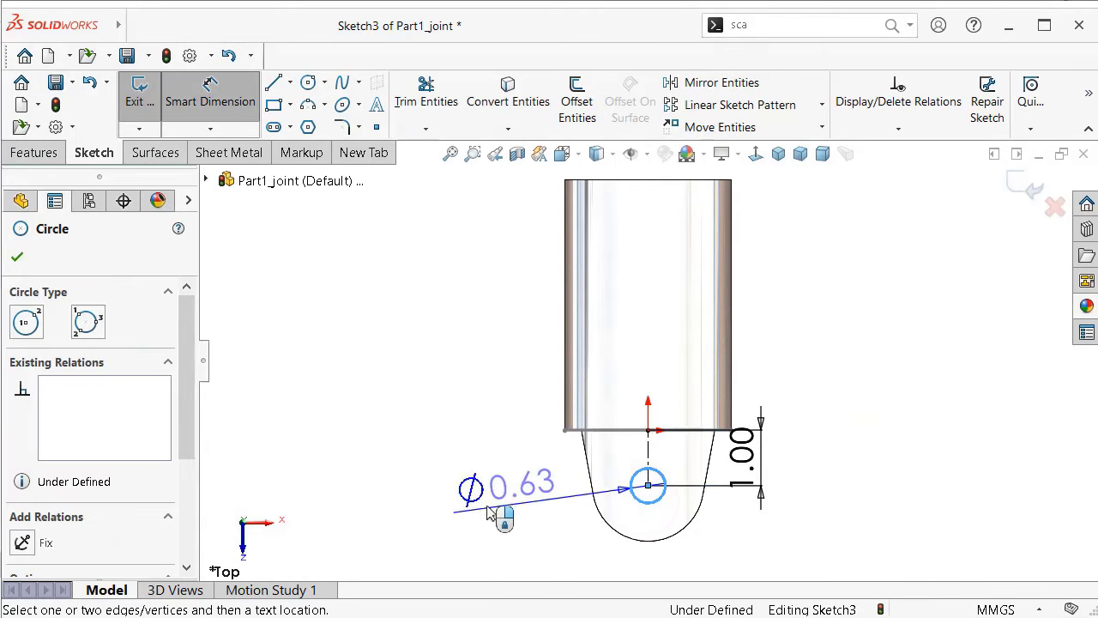
left_click(474, 508)
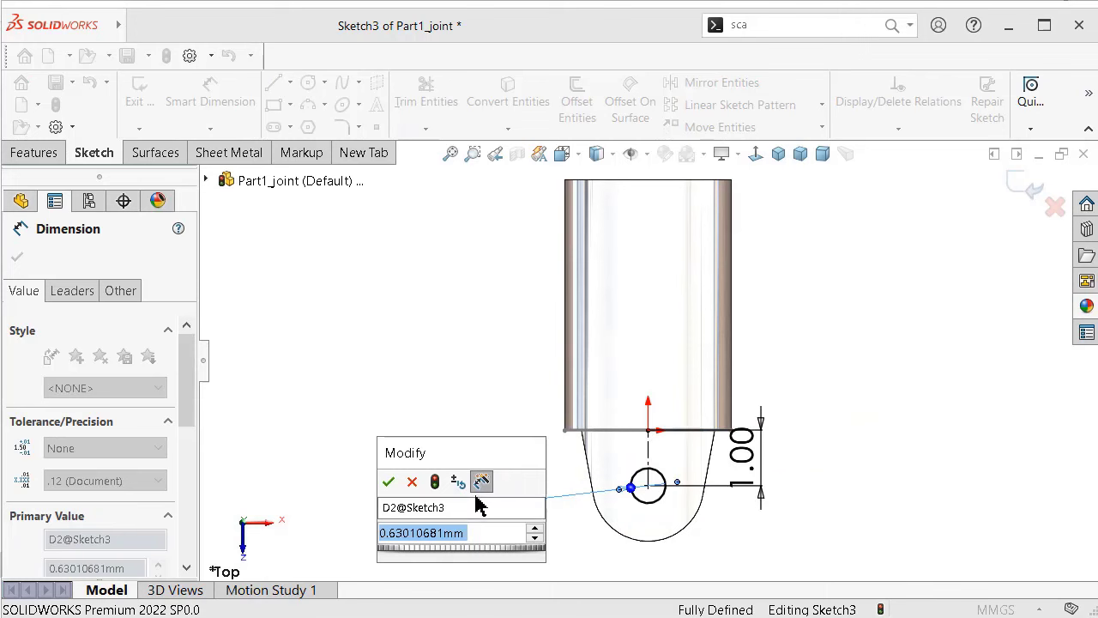
type("0.6")
key("Return")
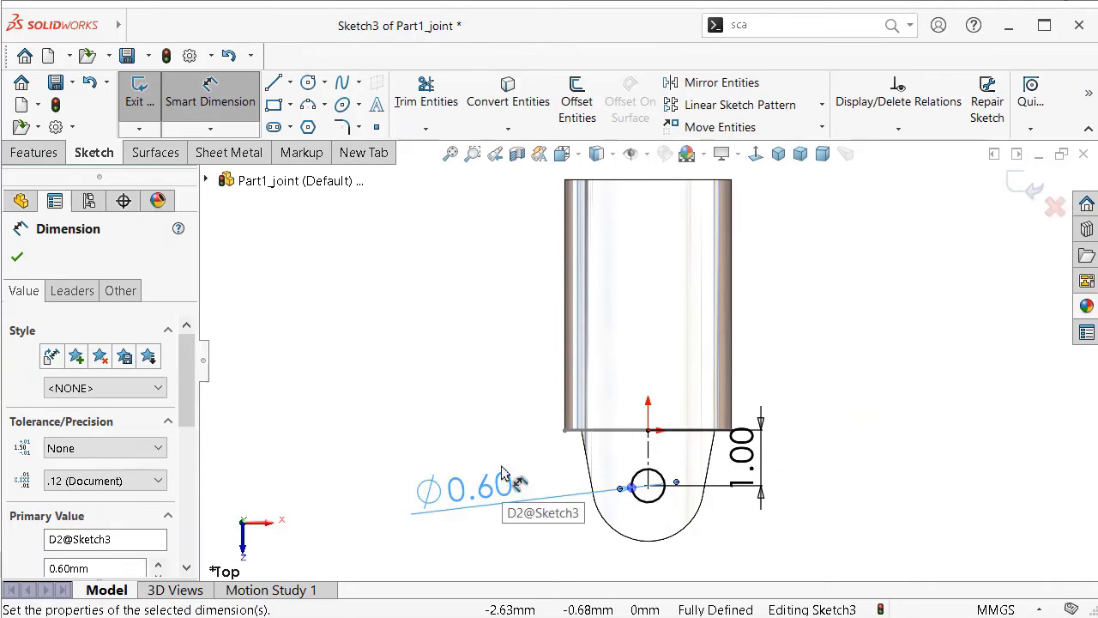
left_click(39, 154)
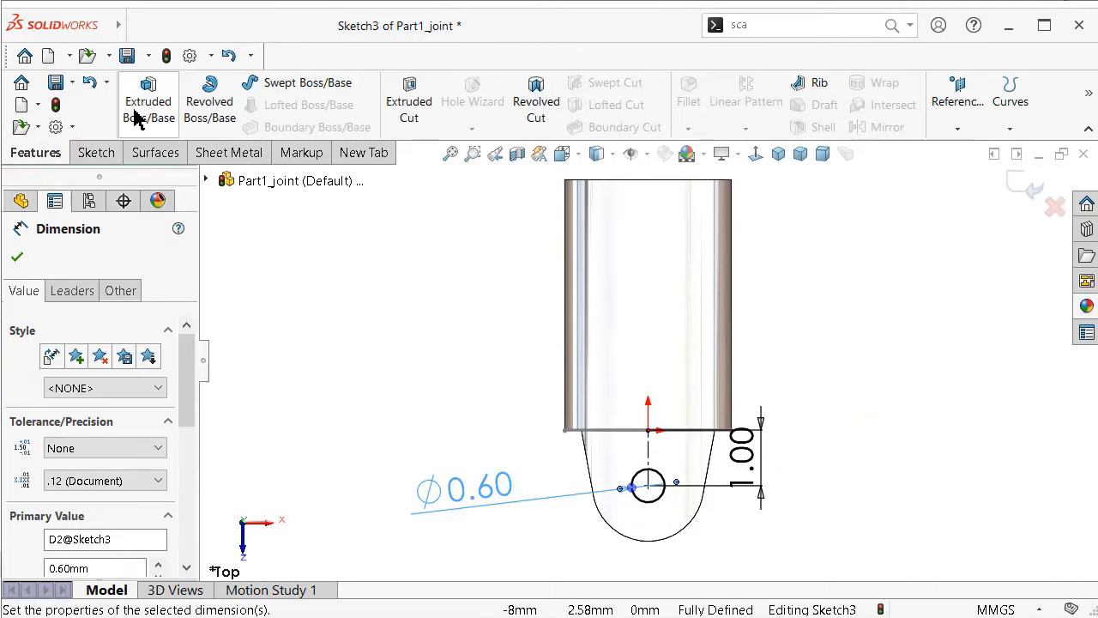
Step: Extrude-cut the Ø0.60 mm circle Through All - Both, after trying Mid Plane, to pierce both prongs
left_click(412, 118)
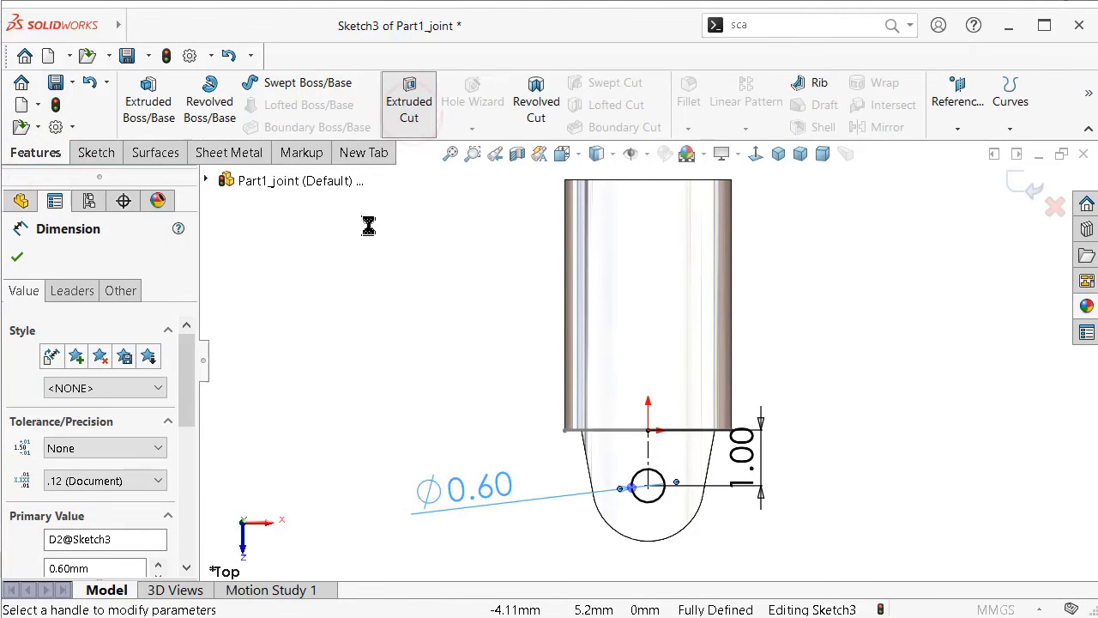
left_click(112, 375)
left_click(112, 375)
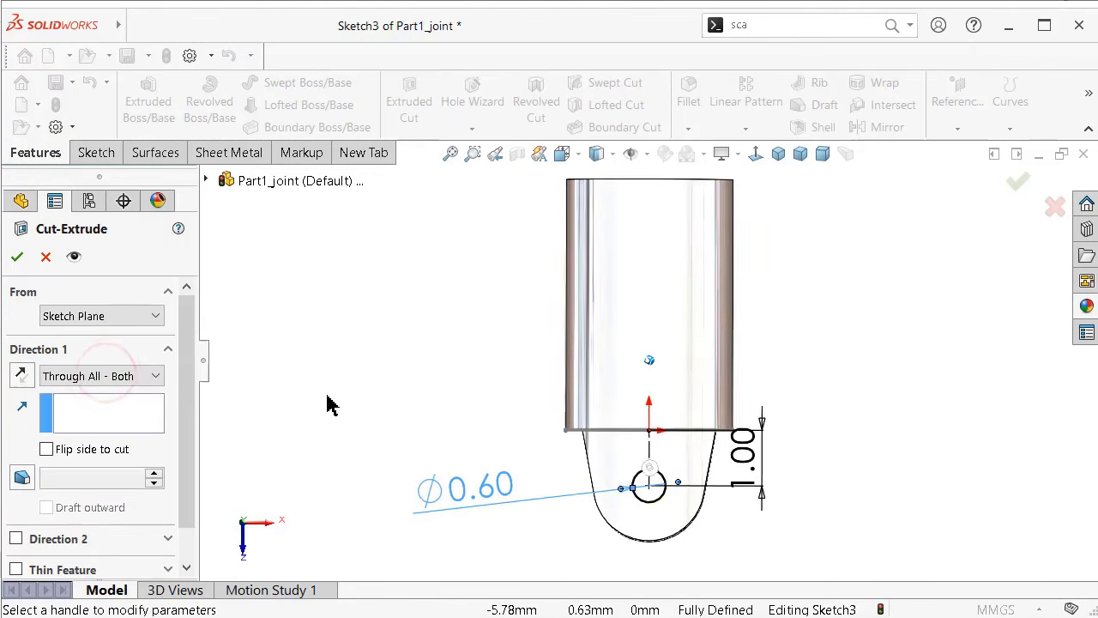
left_click(145, 377)
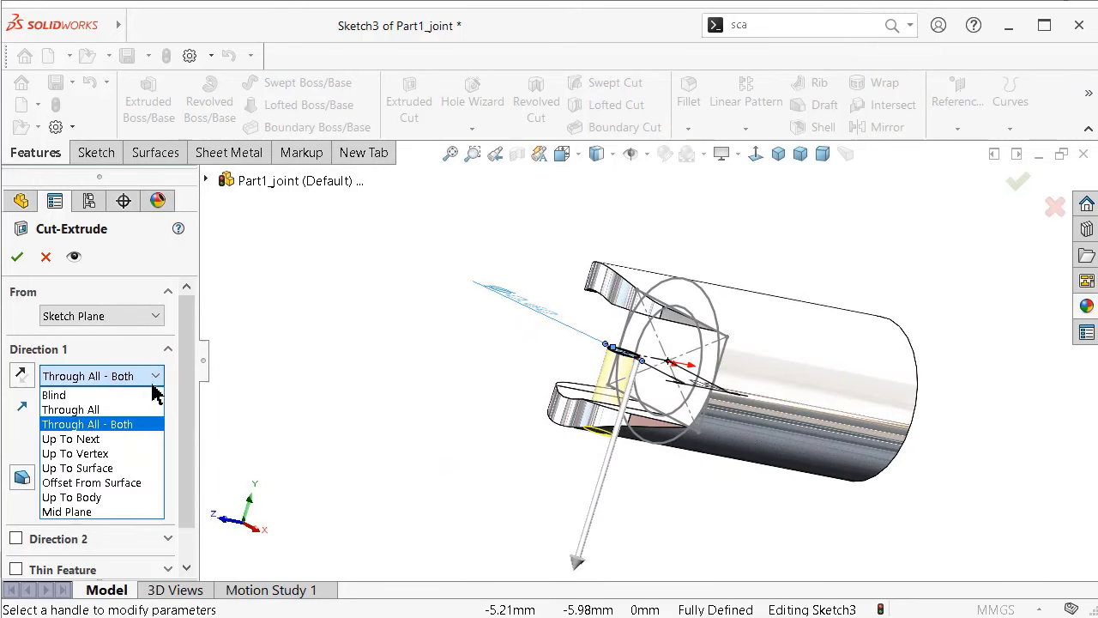
left_click(309, 374)
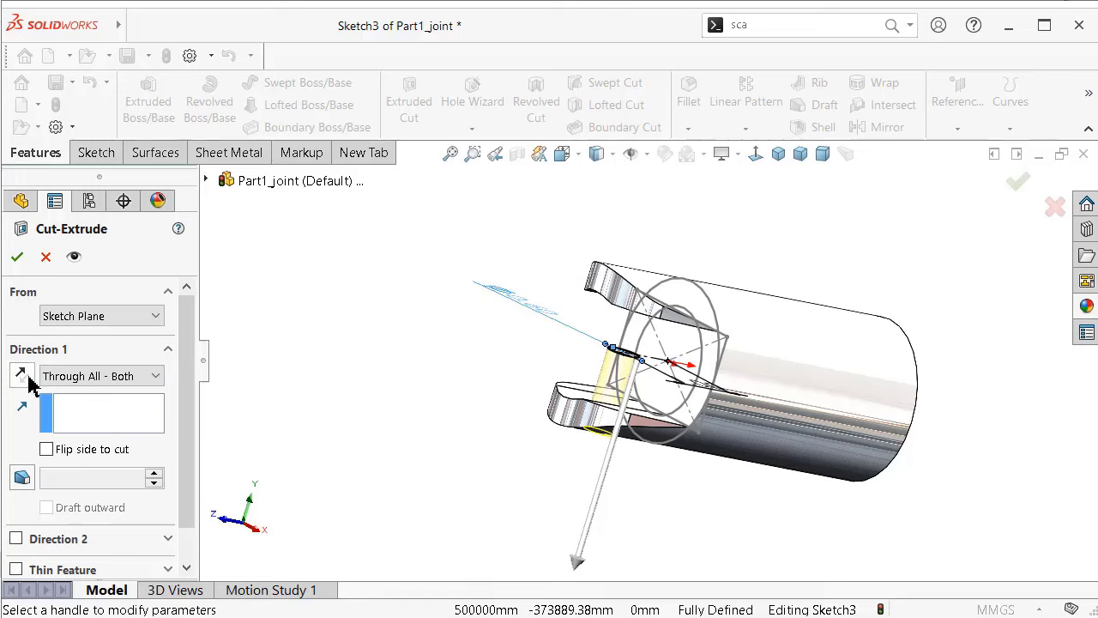
left_click(80, 377)
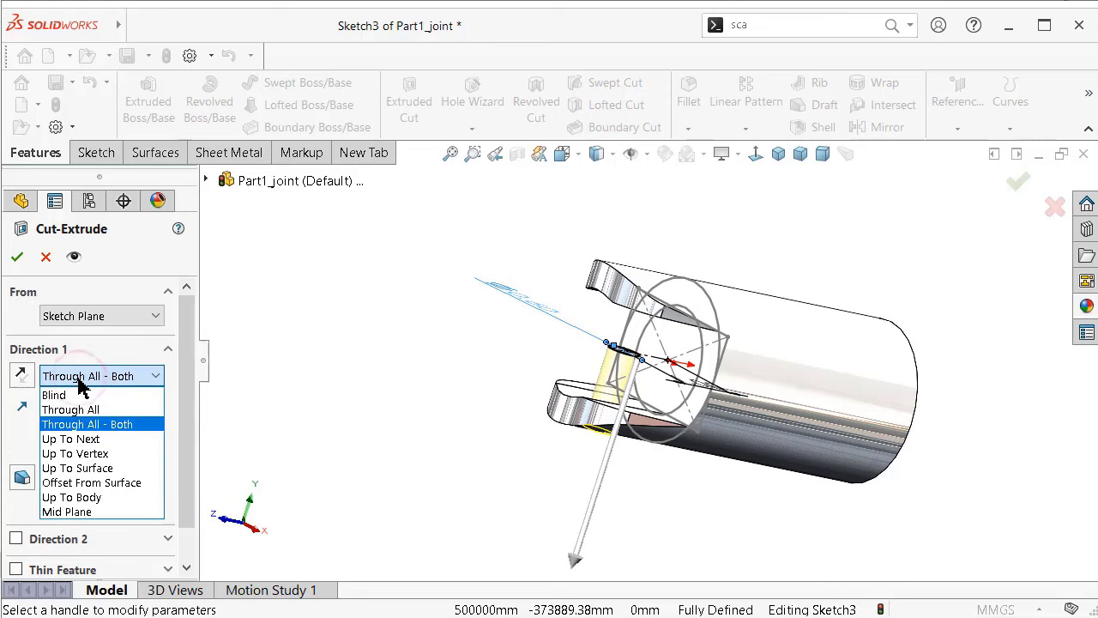
left_click(83, 511)
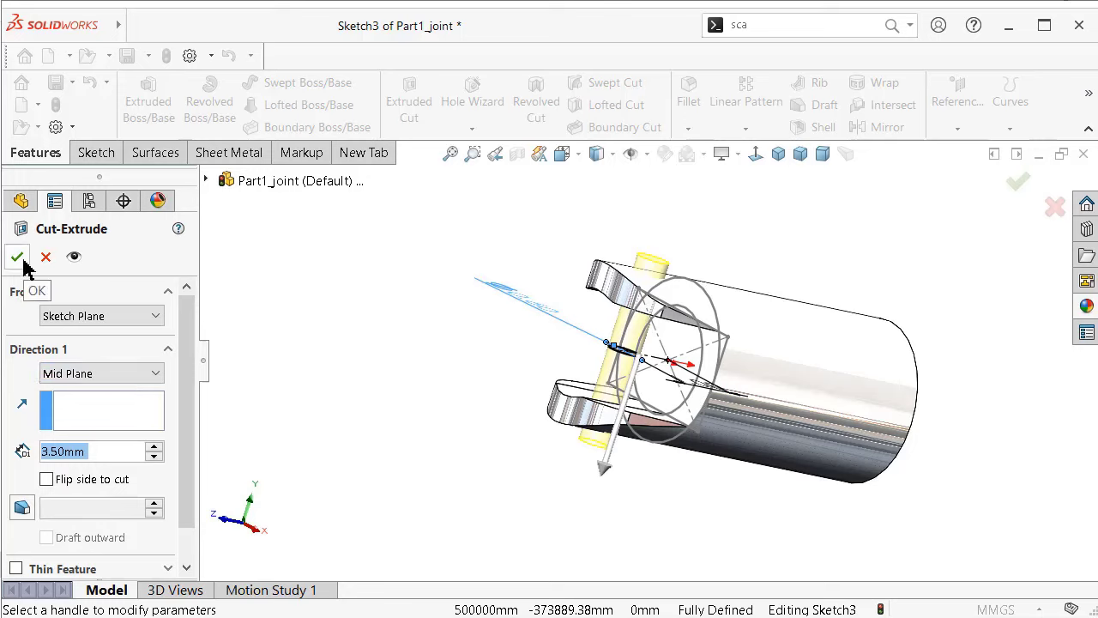
left_click(83, 376)
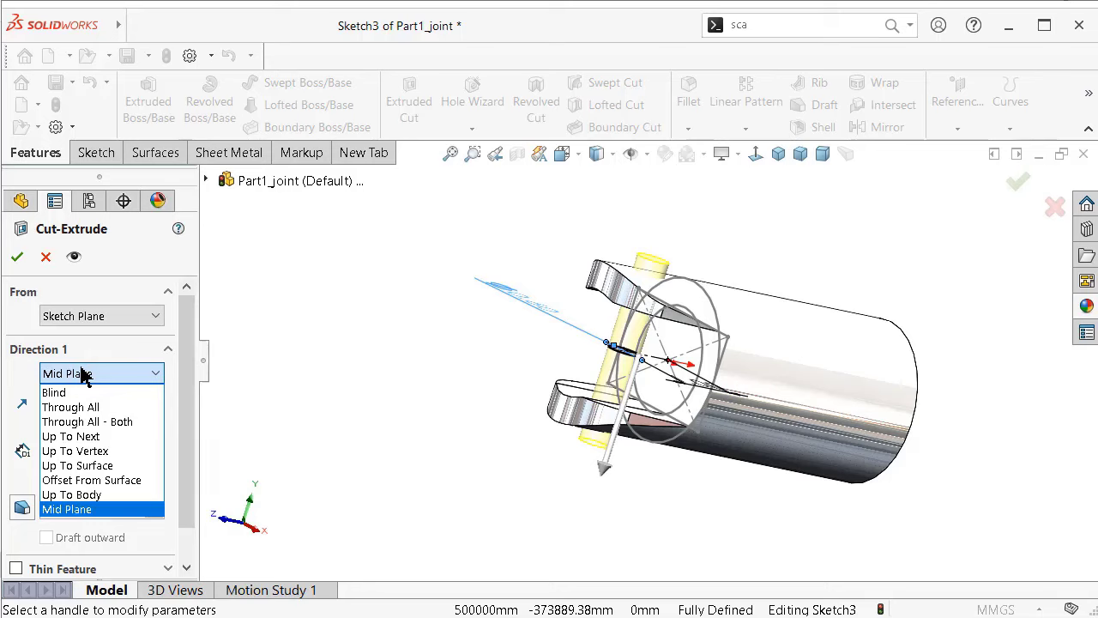
left_click(115, 421)
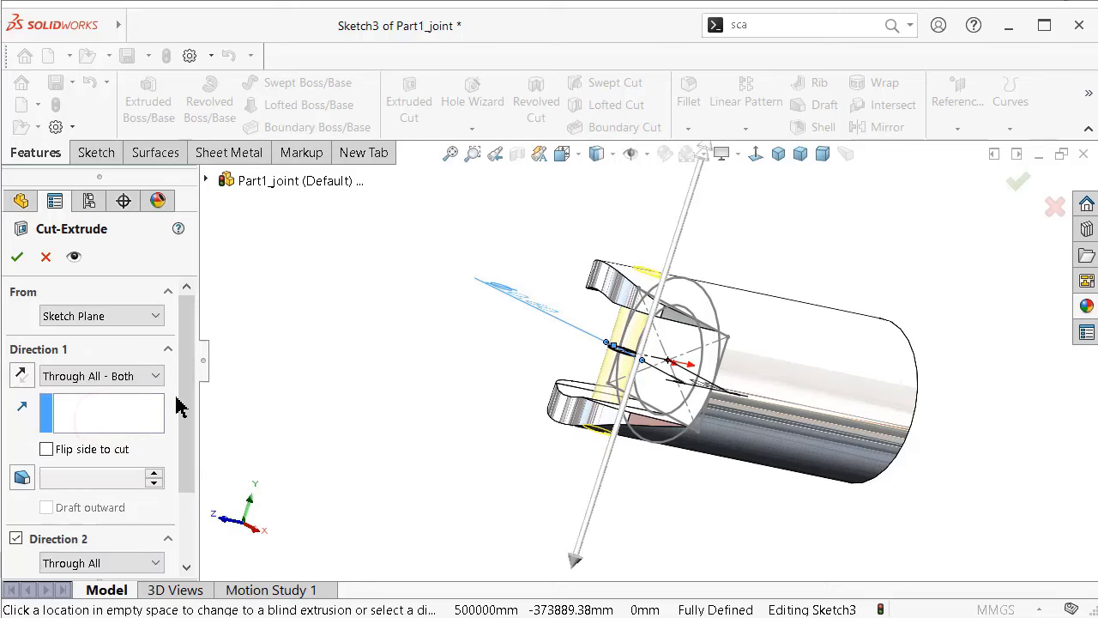
left_click(17, 257)
middle_click_drag(375, 381, 374, 376)
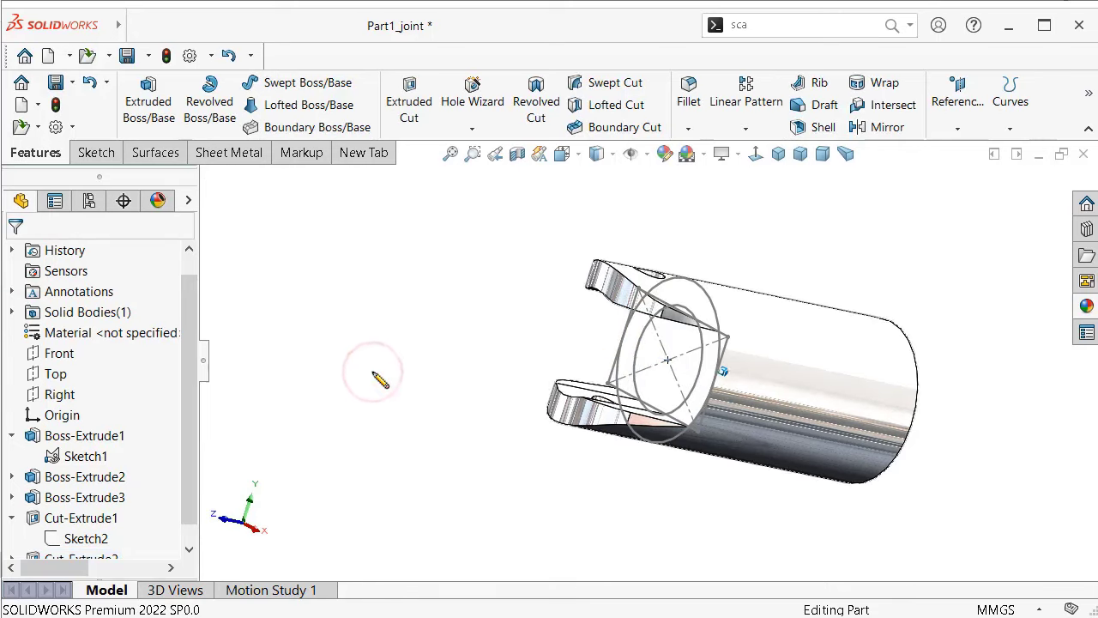
key("Left")
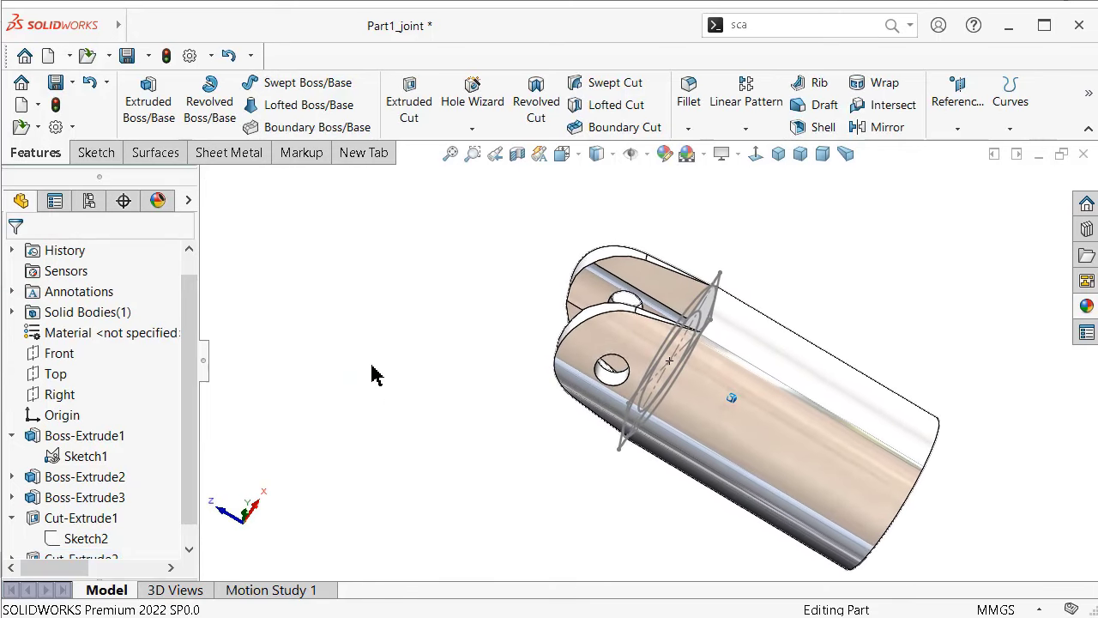
key("Left")
key("Left")
key("Left")
key("Left")
key("Left")
key("Left")
key("Left")
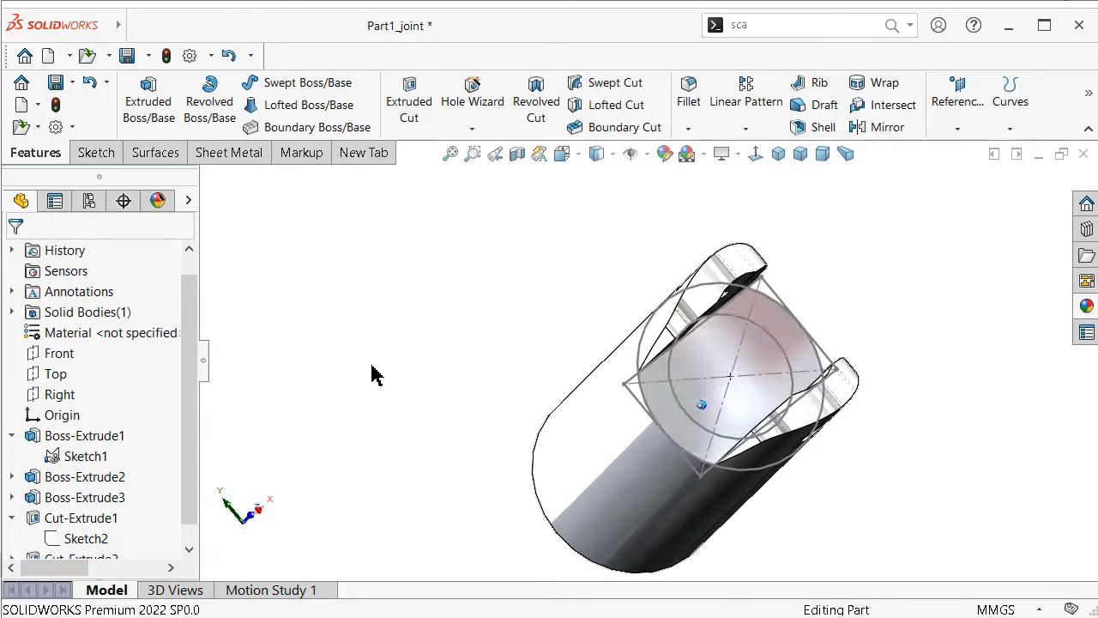
key("Left")
key("Left")
key("Left")
key("Left")
key("Left")
key("Left")
key("Left")
key("Left")
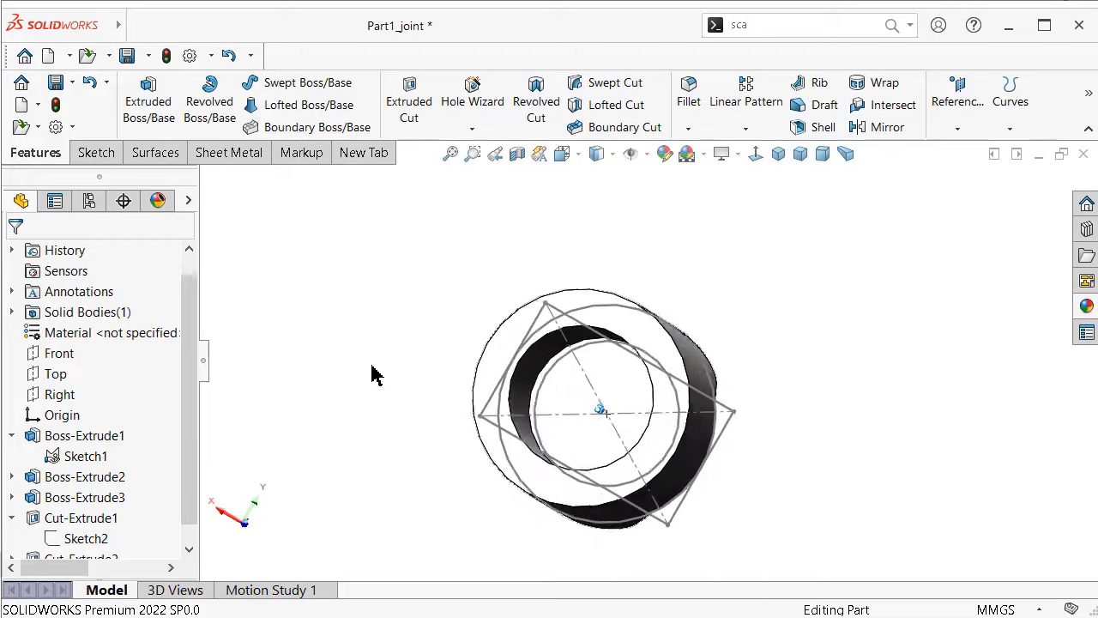
key("Left")
key("Left")
key("Left")
key("Left")
key("Left")
key("Left")
key("Left")
key("Left")
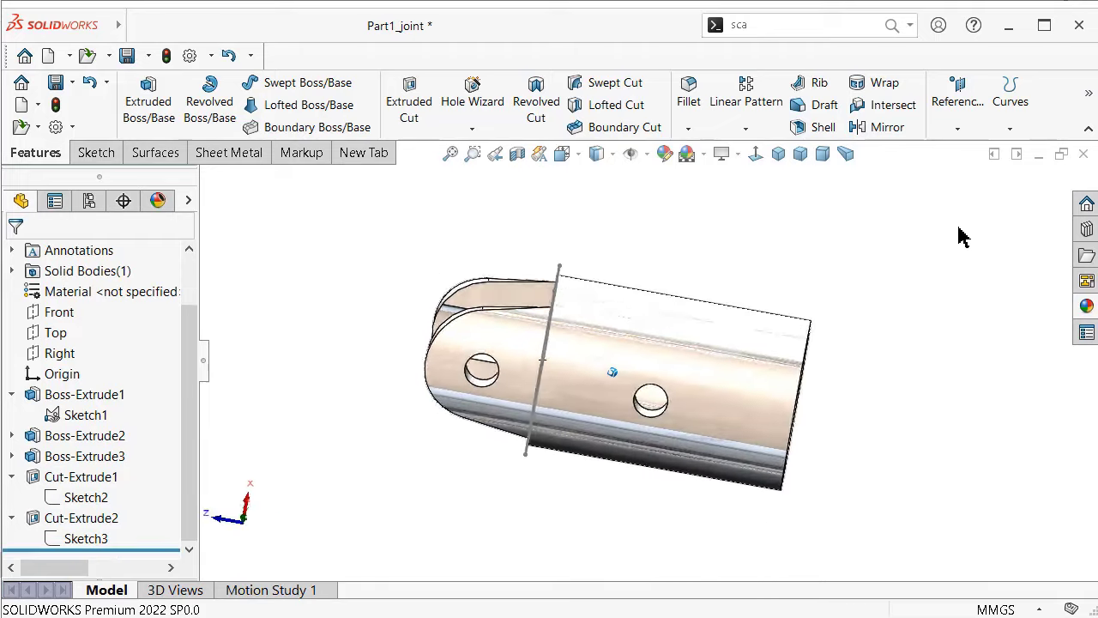
key("Left")
key("Left")
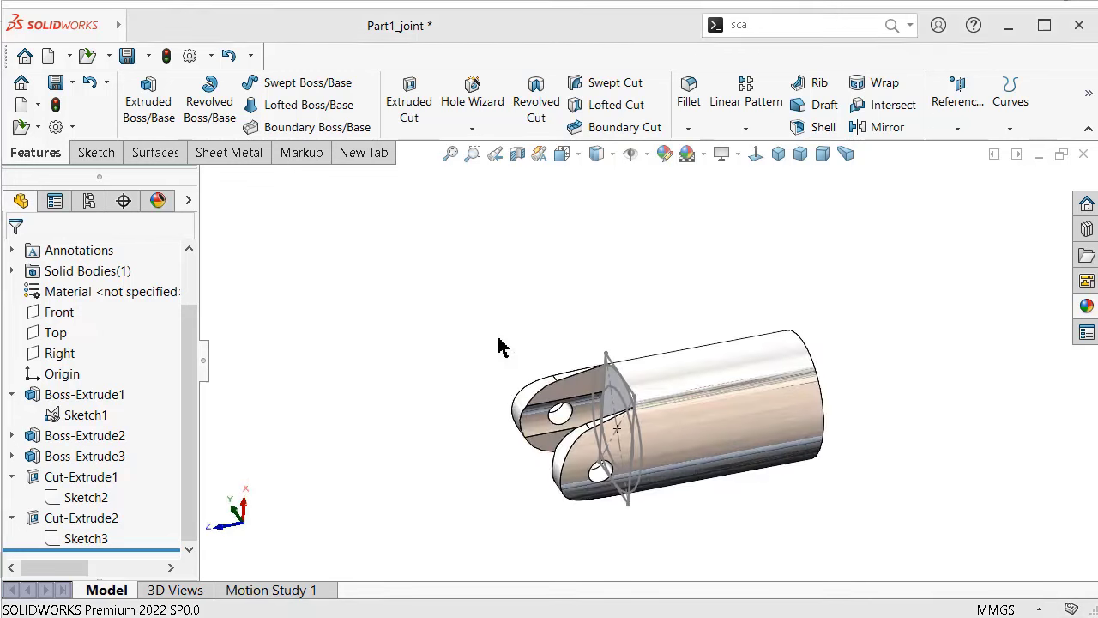
key("Left")
key("Left")
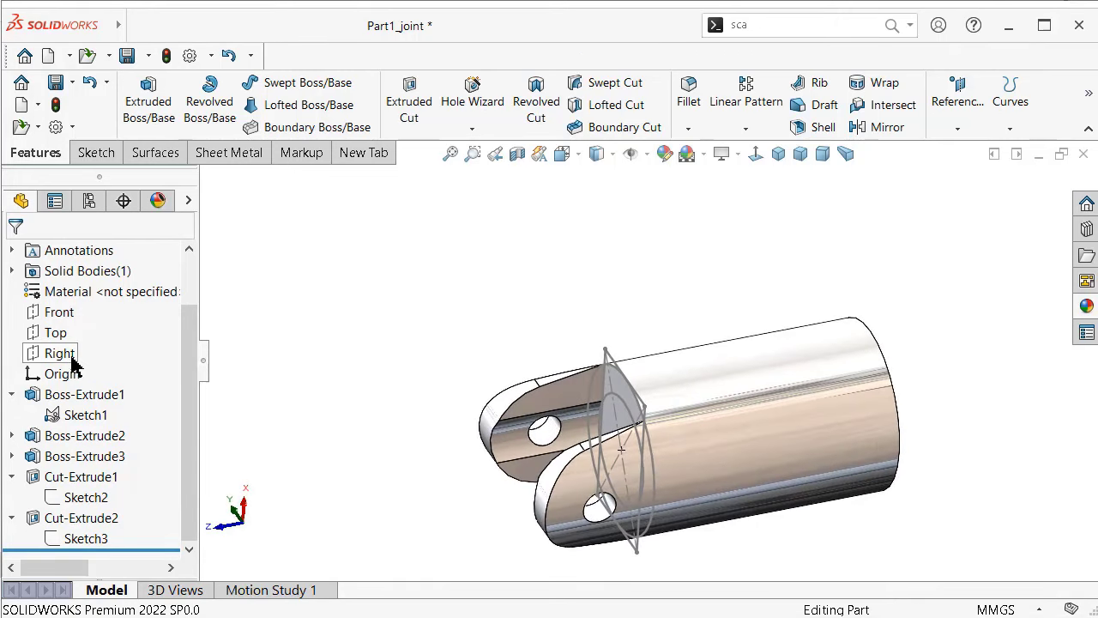
Step: Start a Right-plane sketch and draw a horizontal centerline from the origin along the axis
left_click(67, 355)
left_click(82, 331)
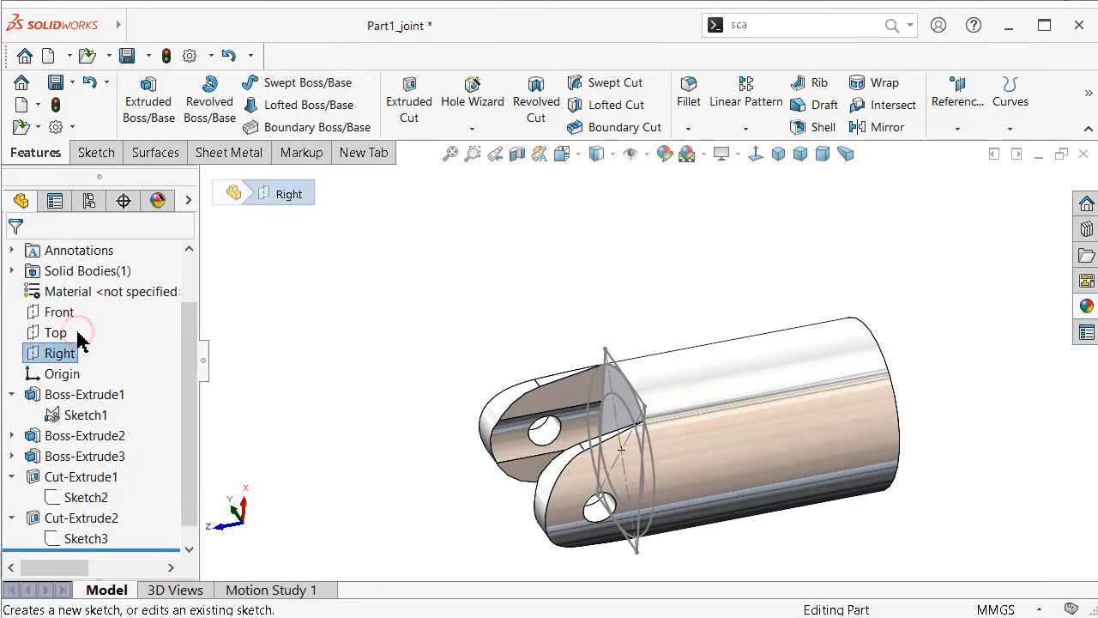
left_click(756, 158)
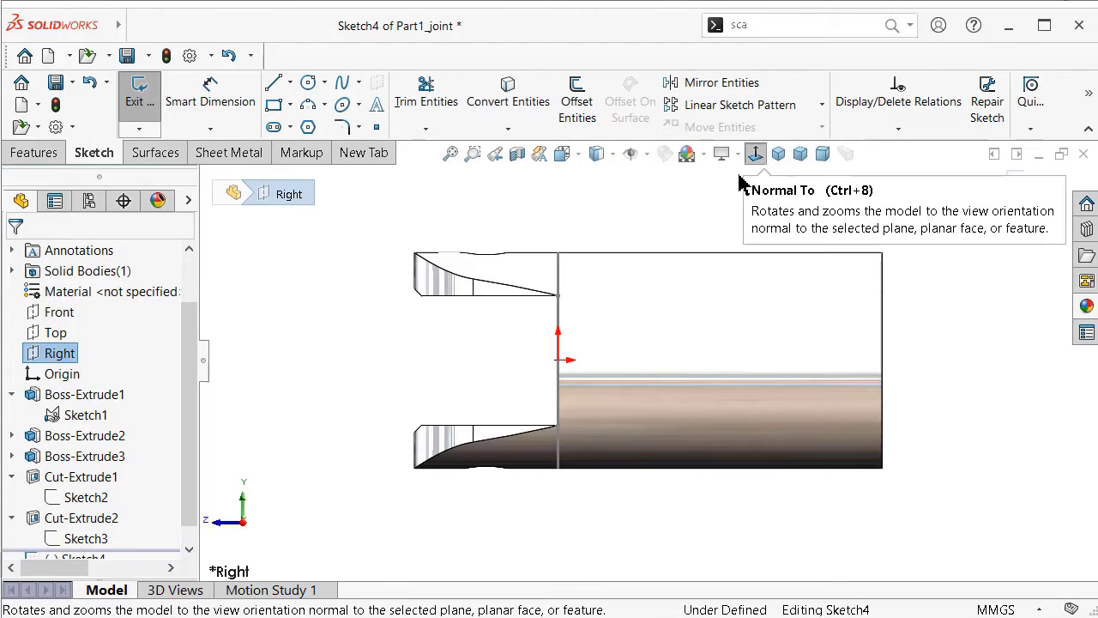
key("s")
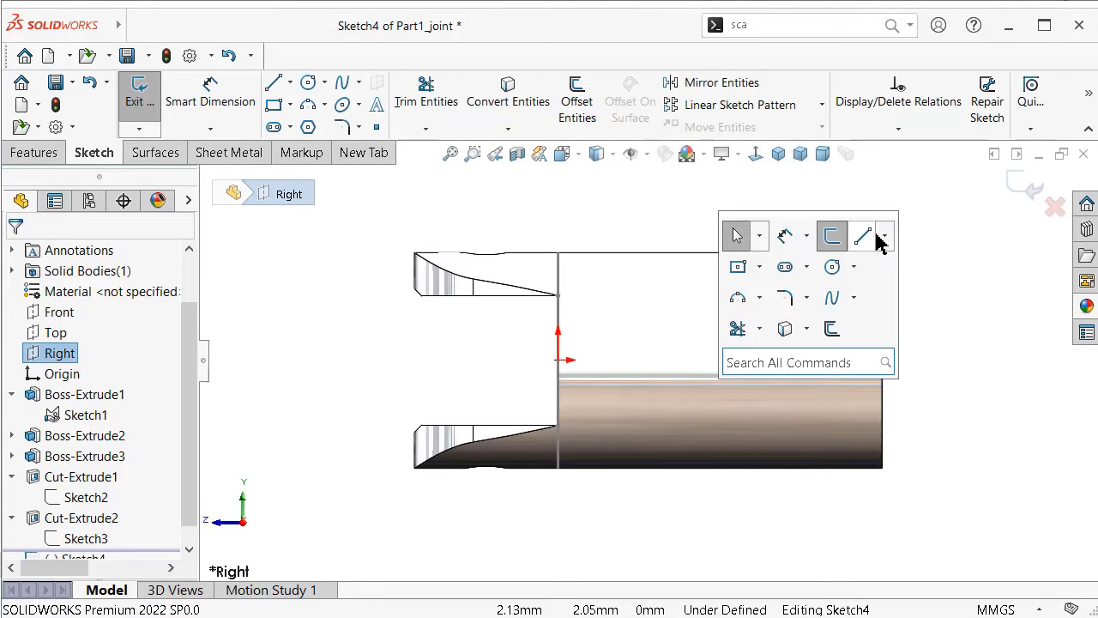
left_click(884, 238)
left_click(896, 284)
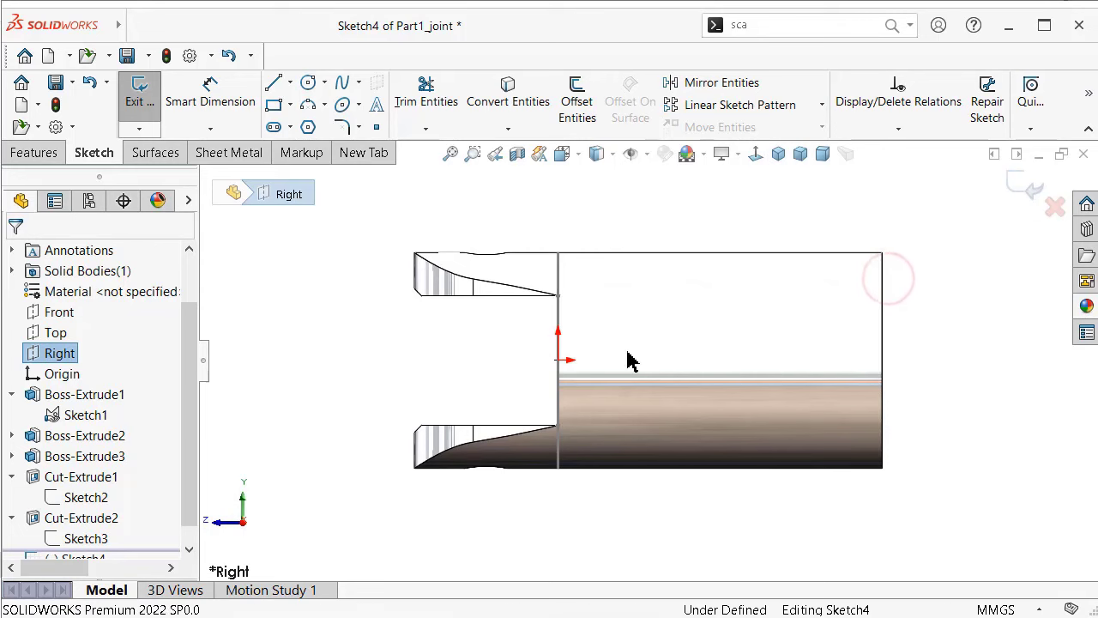
left_click(559, 361)
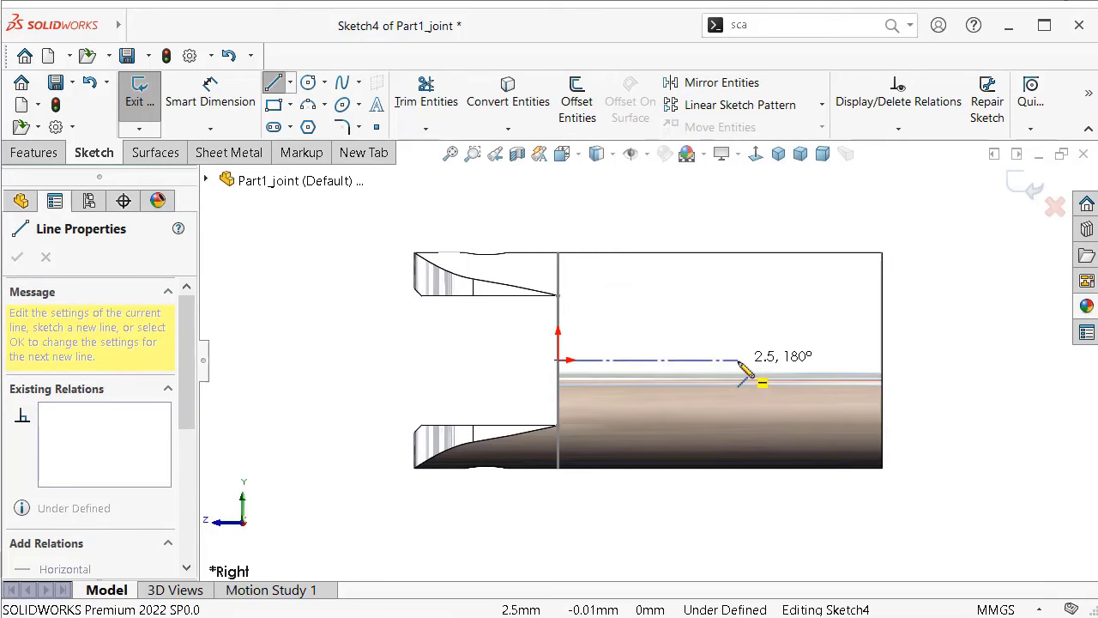
left_click(736, 360)
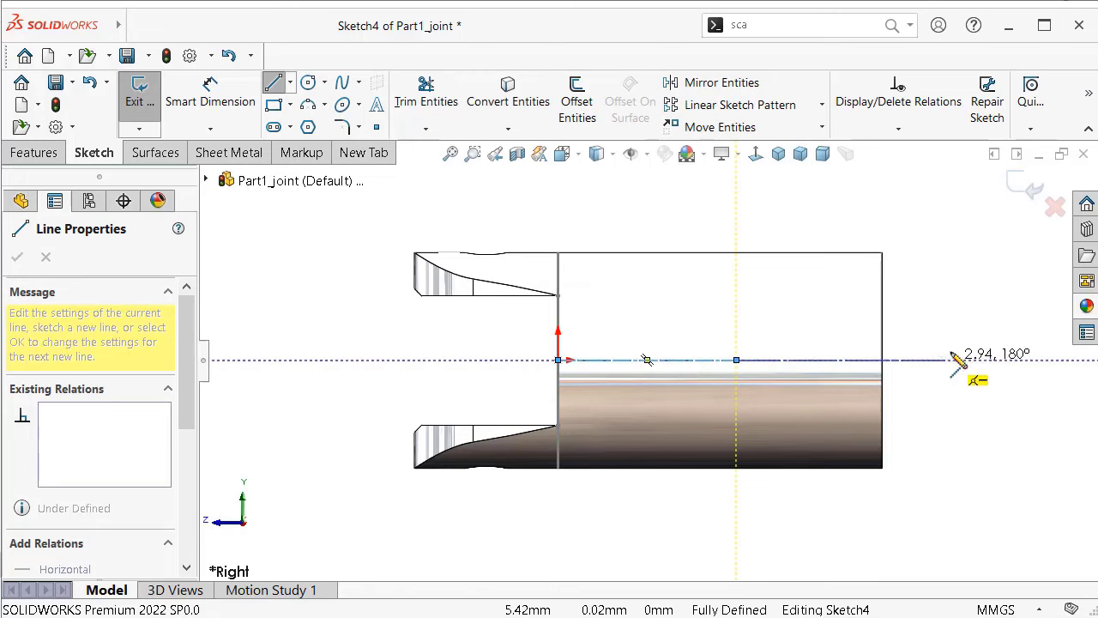
key("Escape")
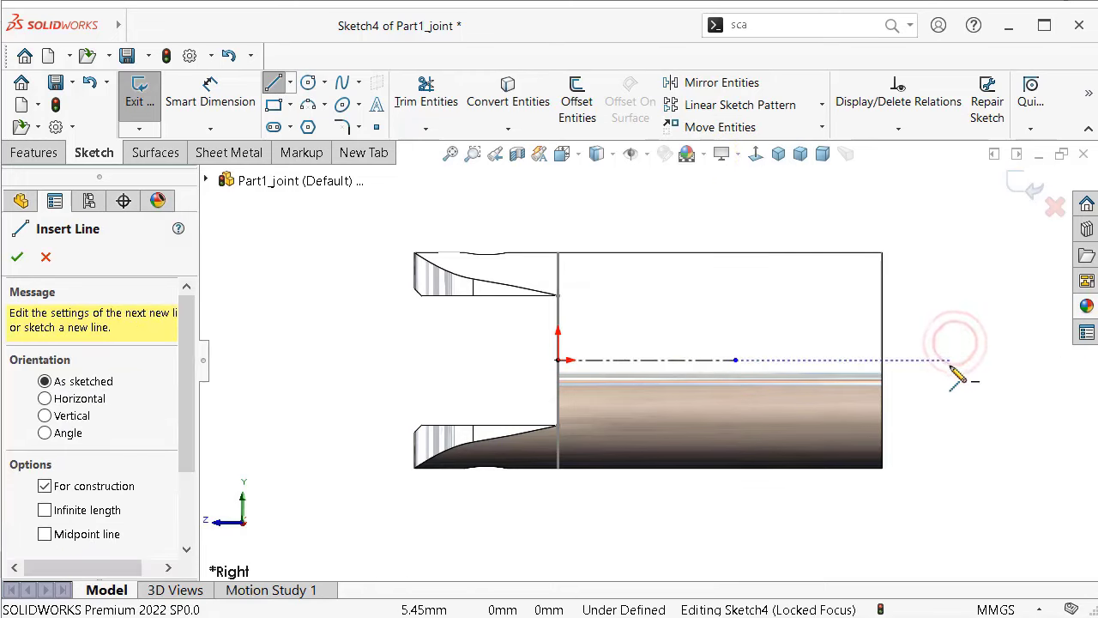
Step: Dimension the centerline's length to 2.40 mm
key("Escape")
right_click_drag(950, 374, 944, 283)
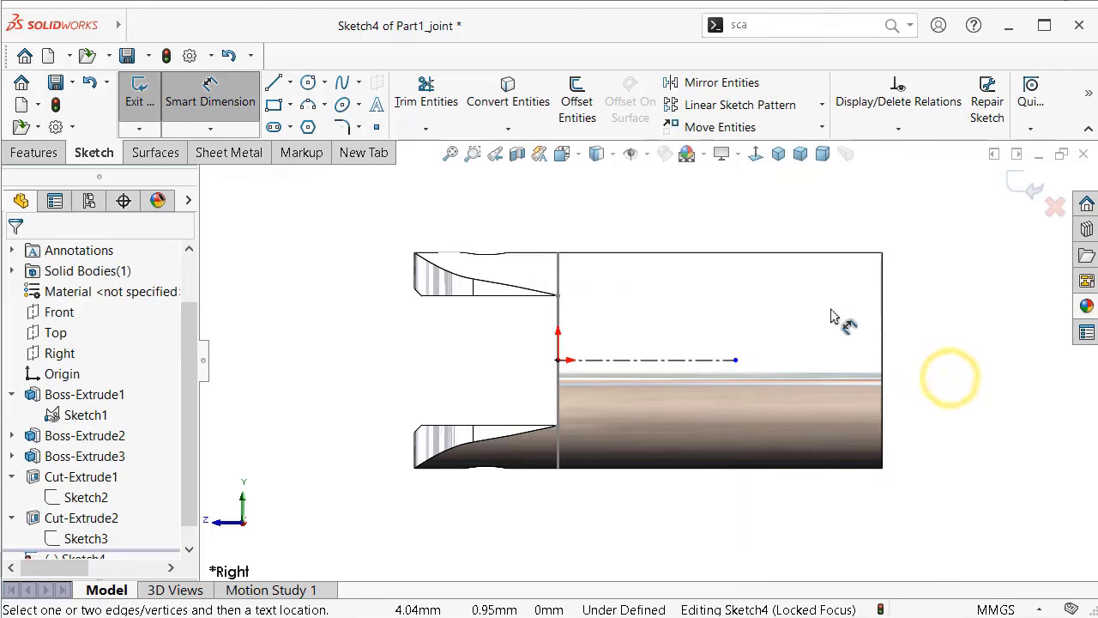
left_click(723, 364)
left_click(674, 530)
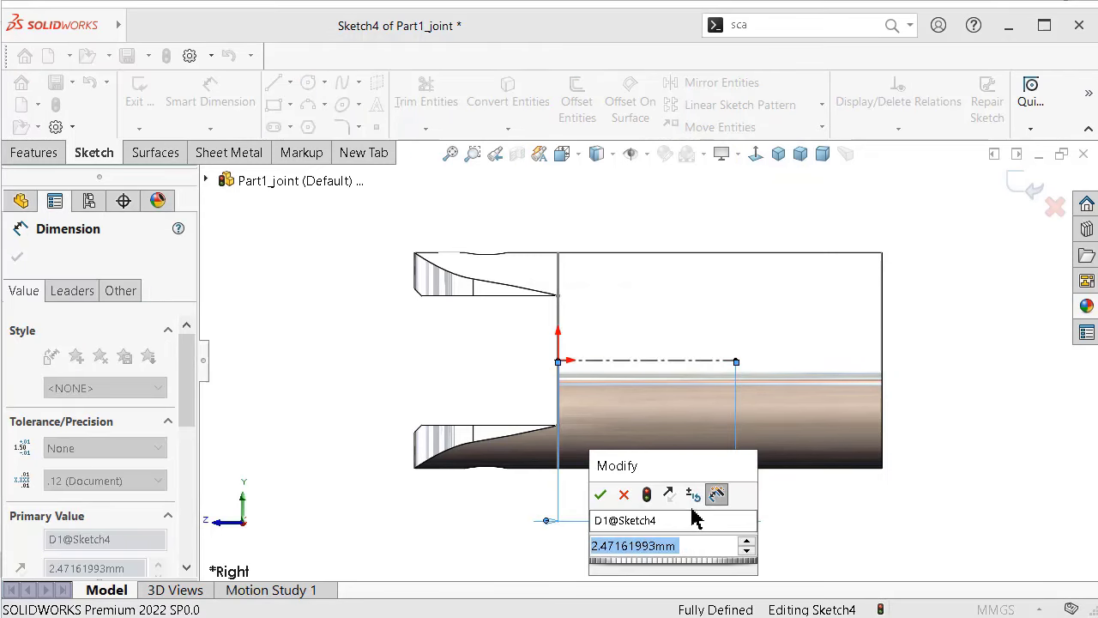
type("2.4")
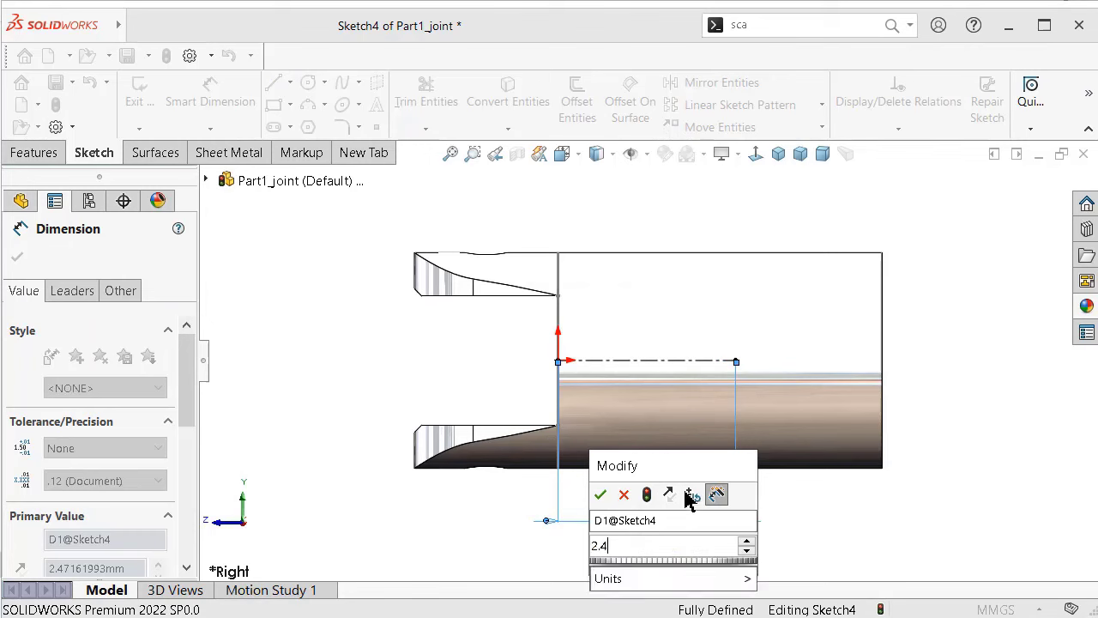
key("Return")
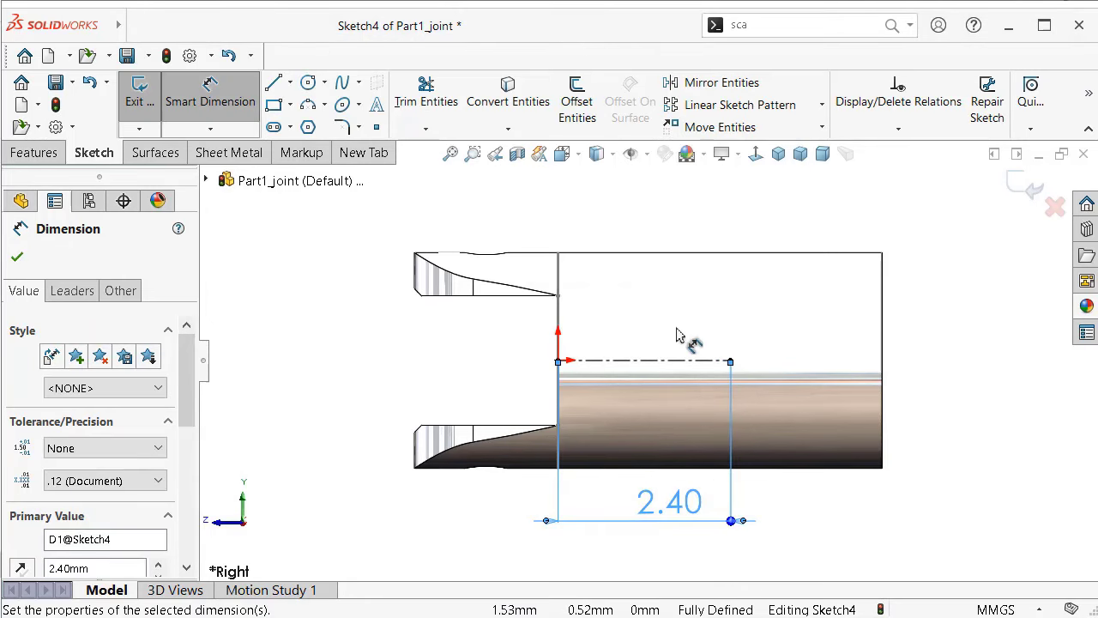
Step: Draw a circle centred on the end of the 2.40 mm centerline
key("s")
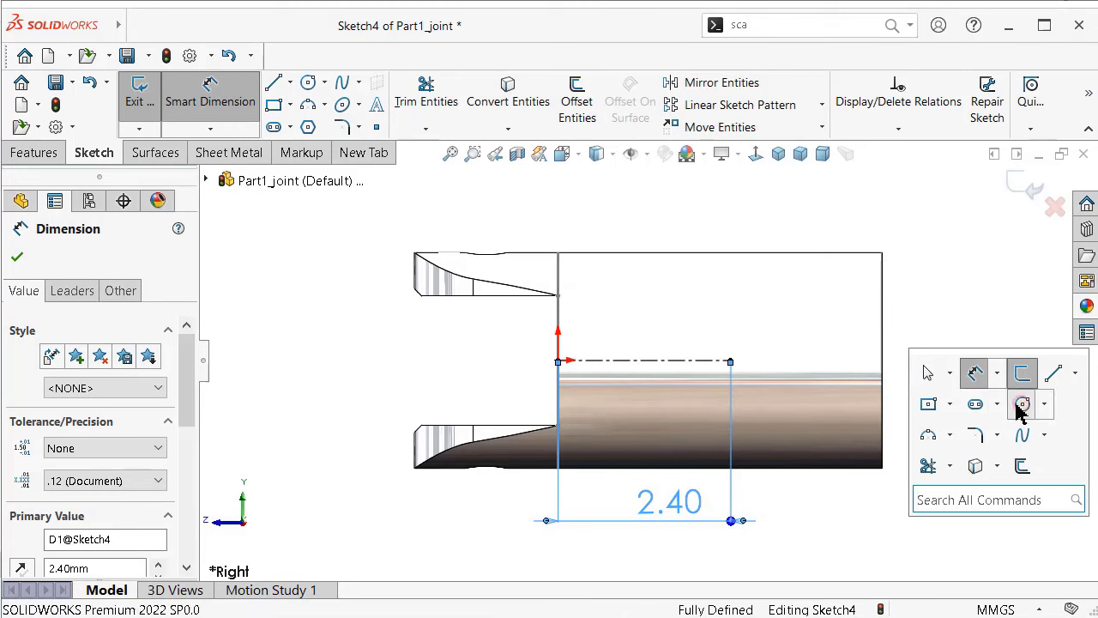
left_click(950, 407)
left_click(730, 361)
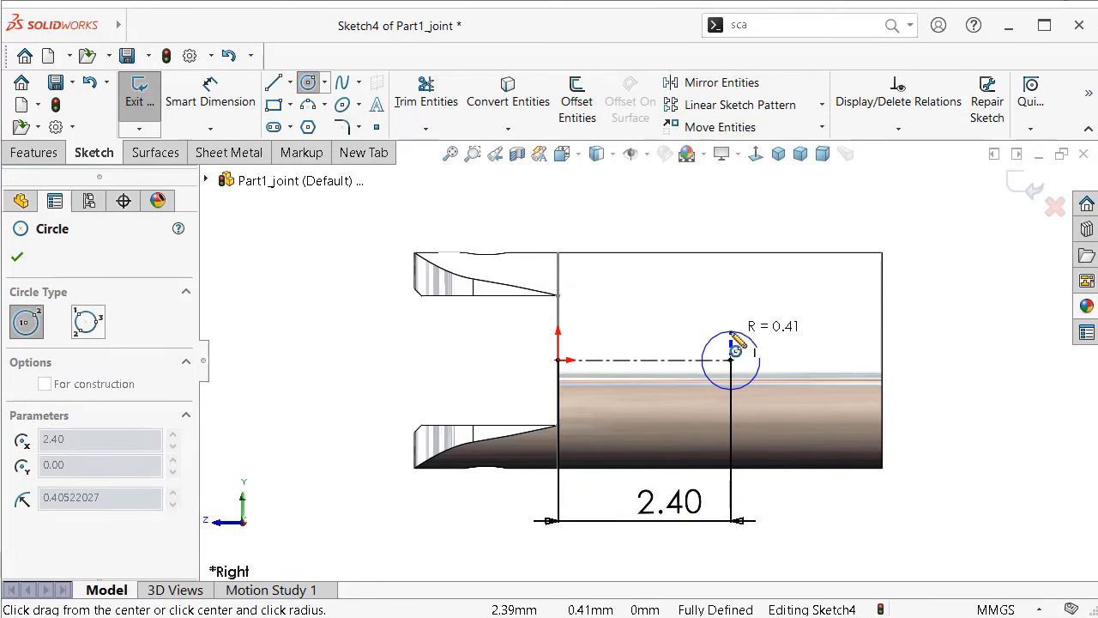
left_click(735, 348)
Step: Dimension the circle's diameter to 0.80 mm
right_click_drag(948, 424, 949, 360)
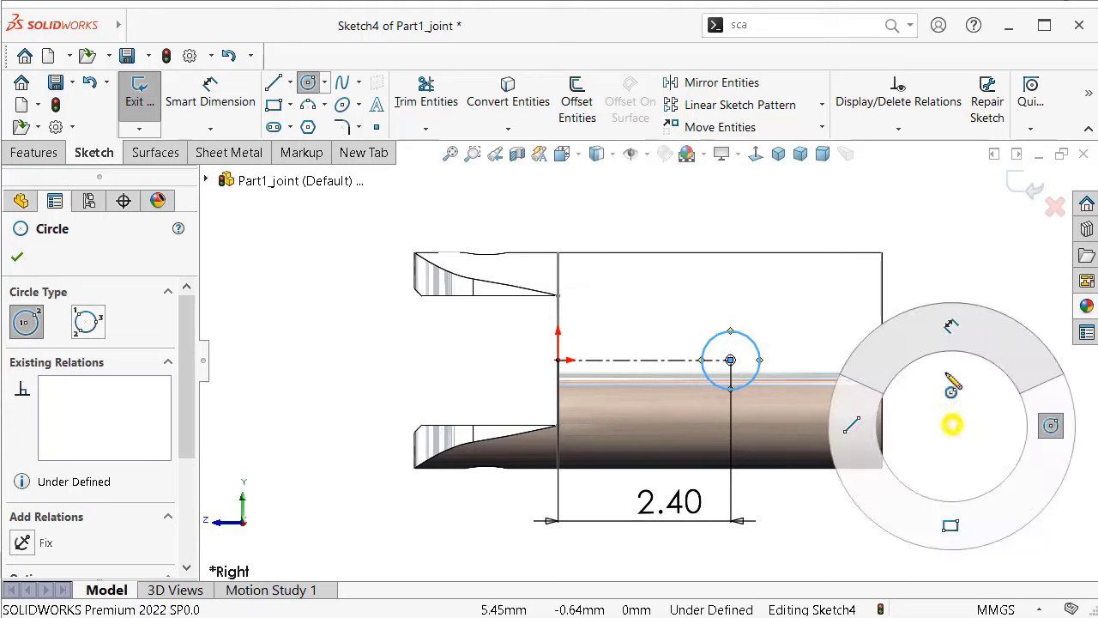
left_click(759, 347)
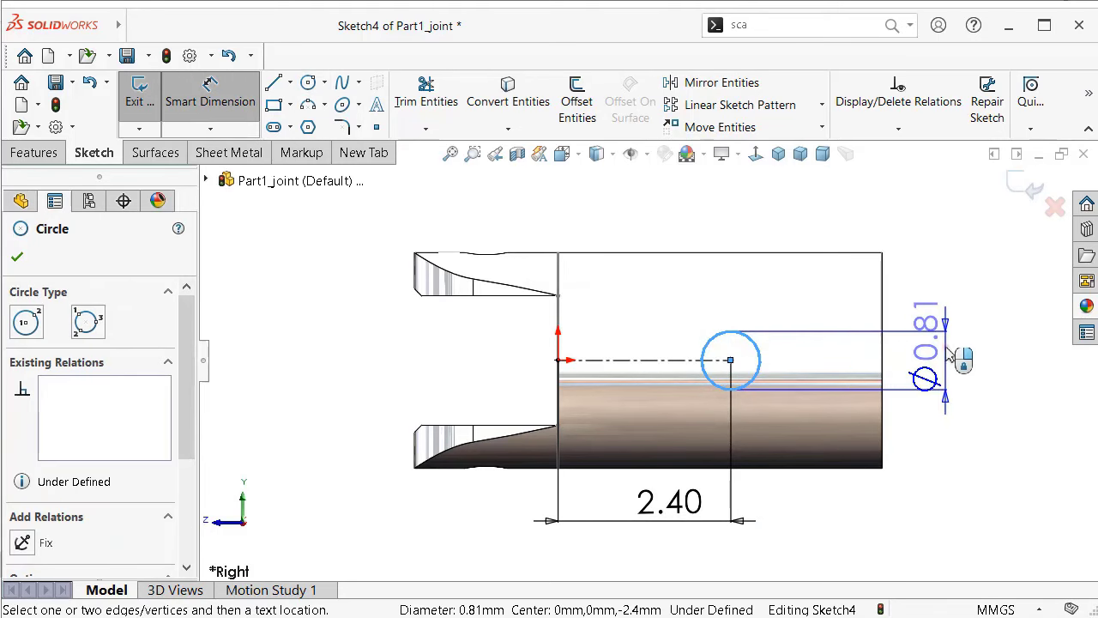
left_click(946, 355)
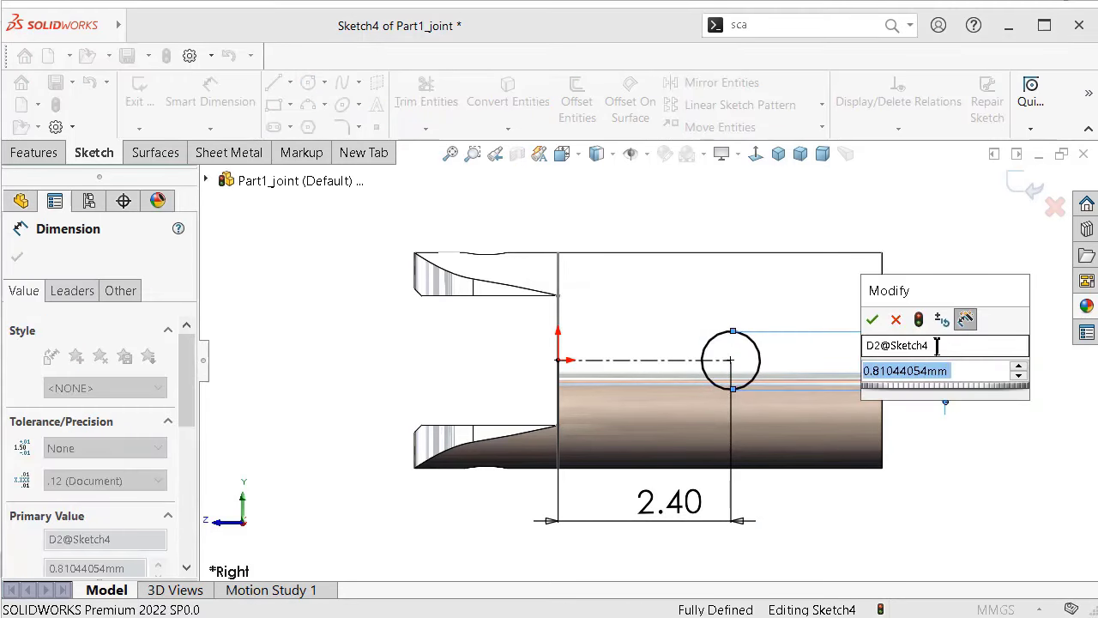
type("0.")
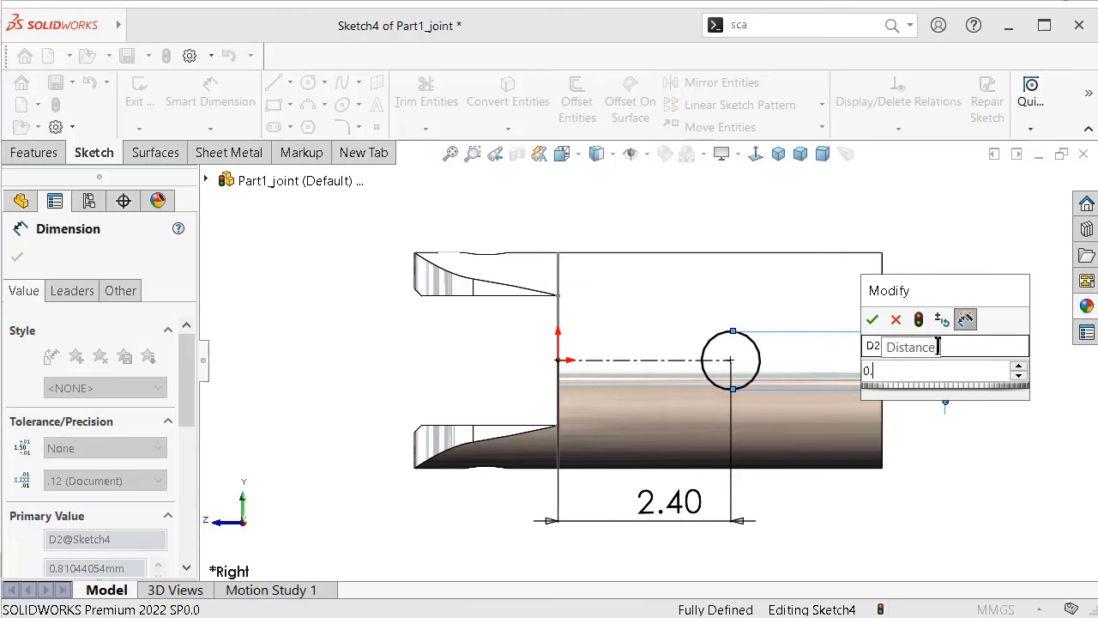
type("8")
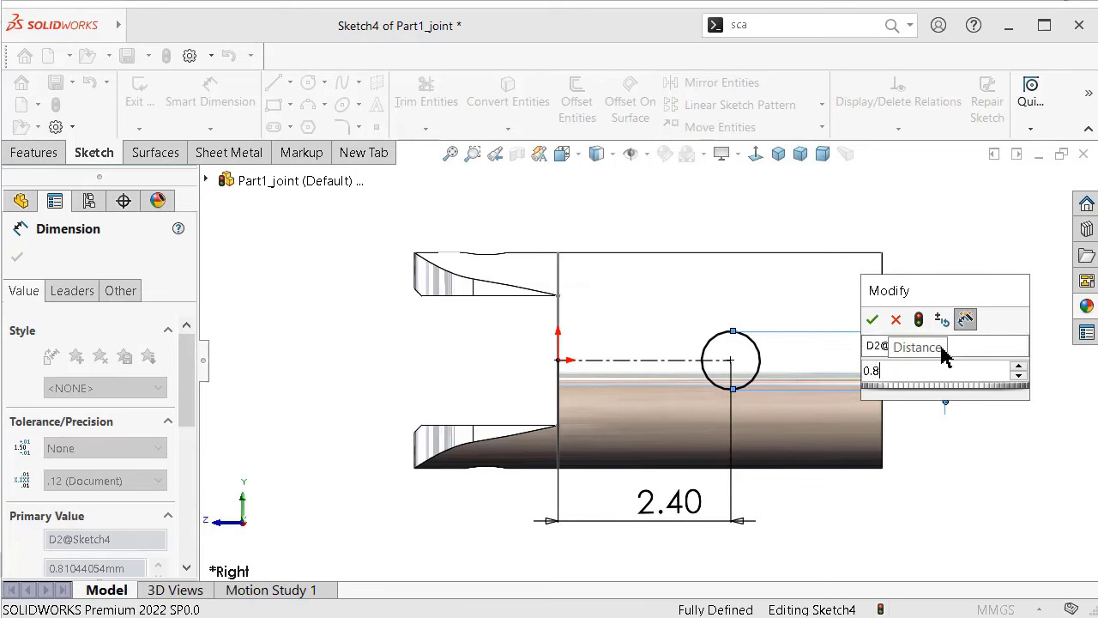
key("Return")
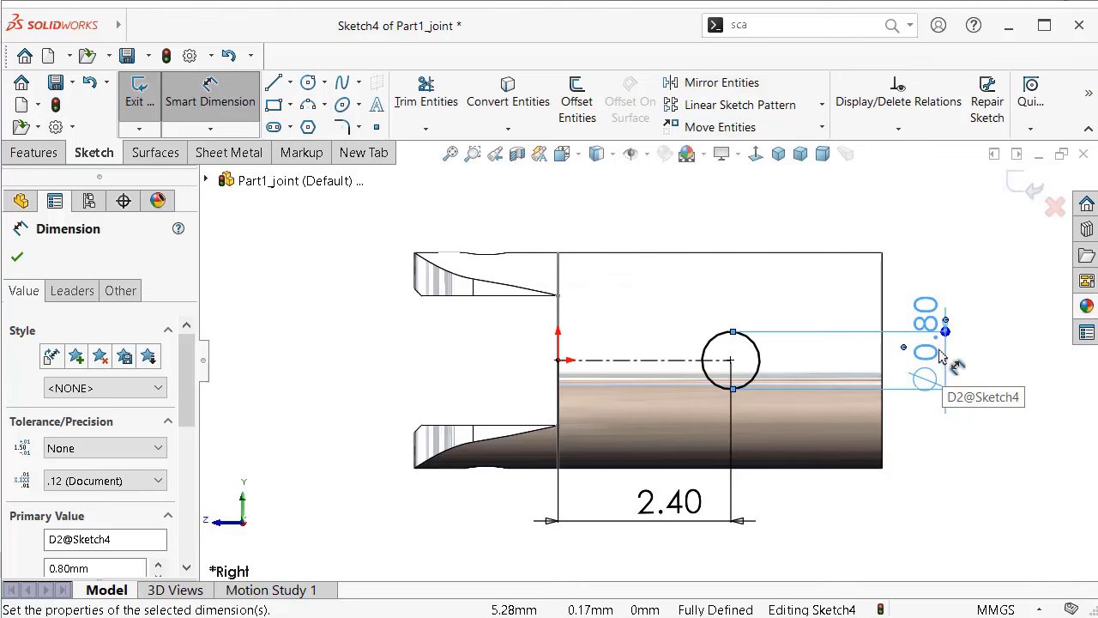
middle_click_drag(934, 357, 169, 260)
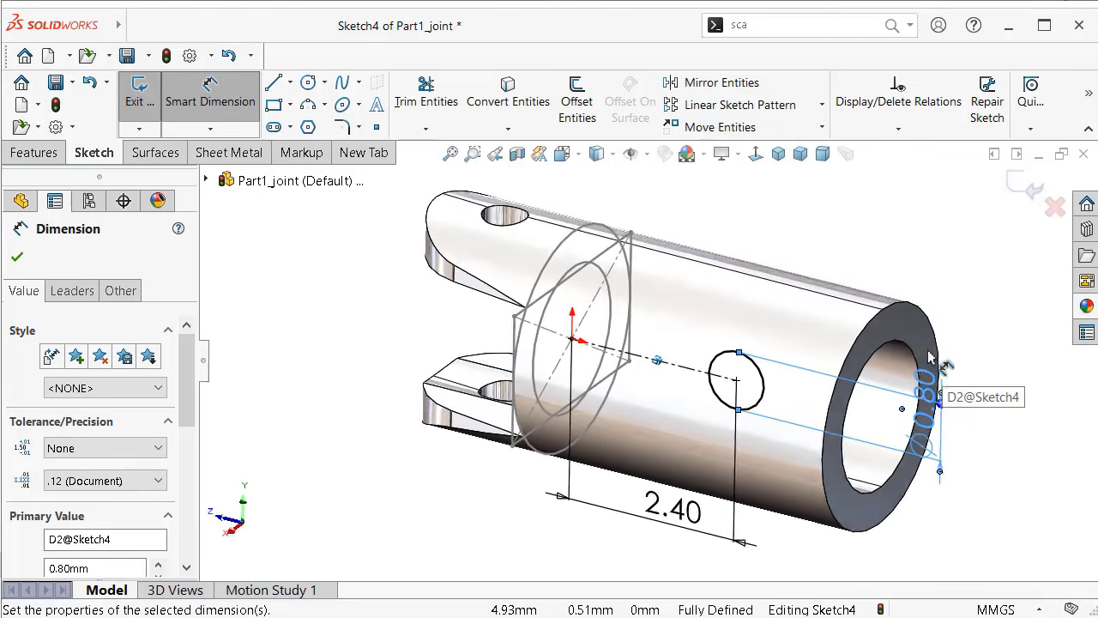
left_click(34, 153)
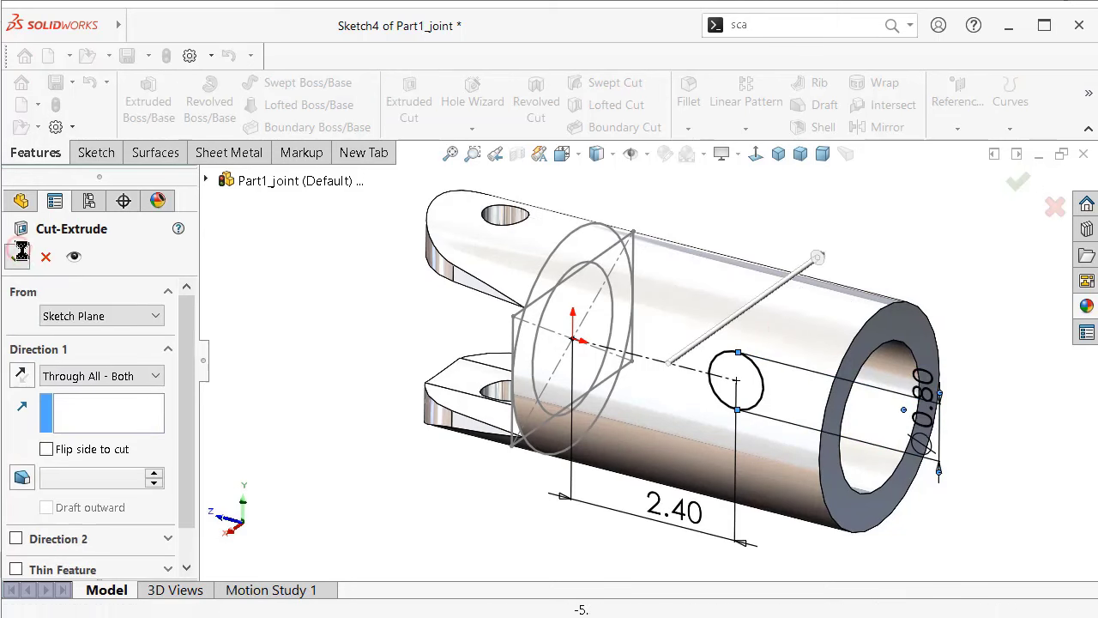
Step: Apply Cut-Extrude3, then edit it so Direction 1 is Through All - Both
left_click(21, 251)
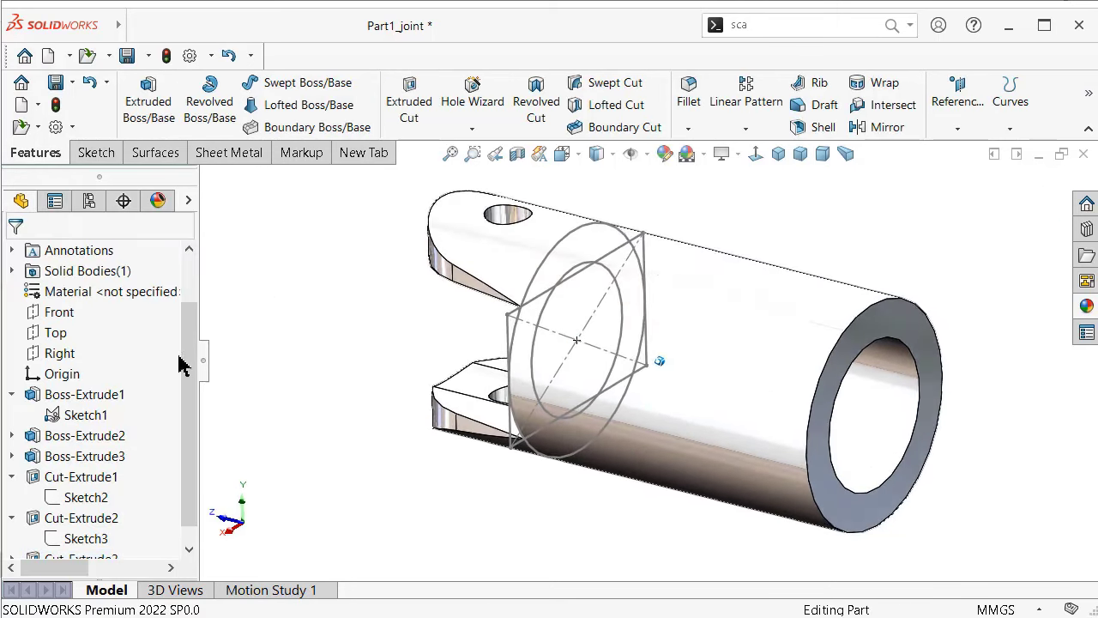
left_click(101, 547)
left_click(122, 474)
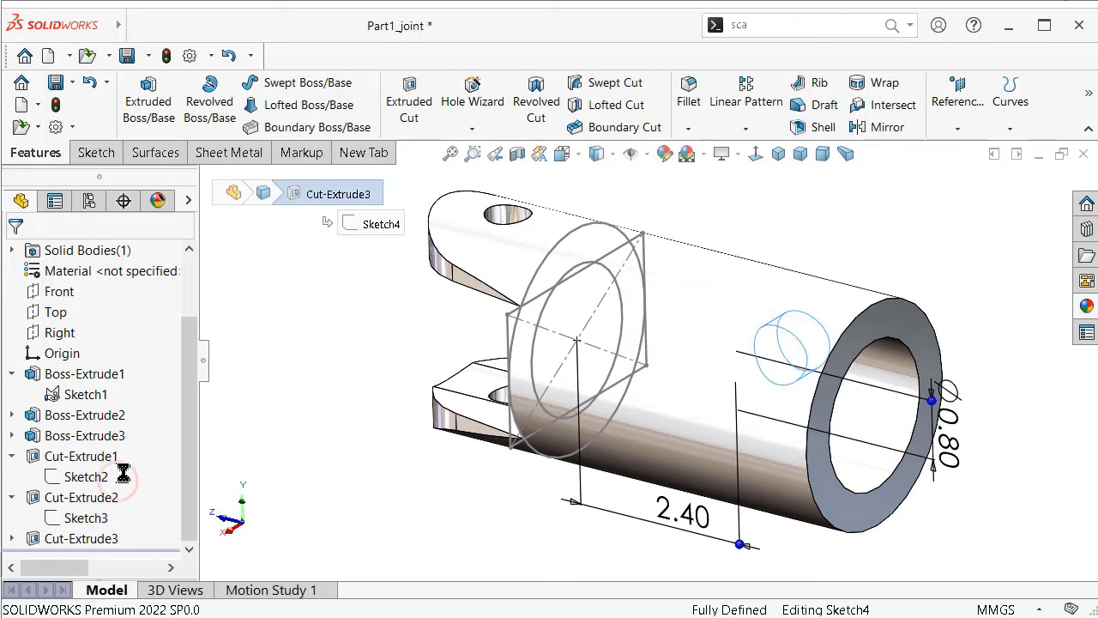
left_click(107, 378)
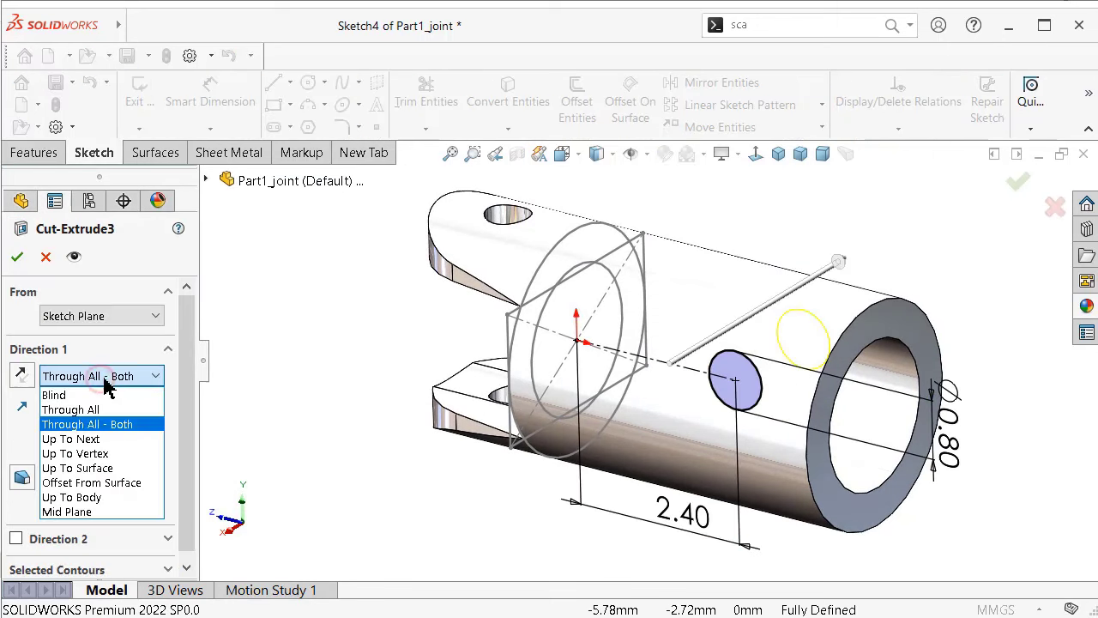
left_click(103, 497)
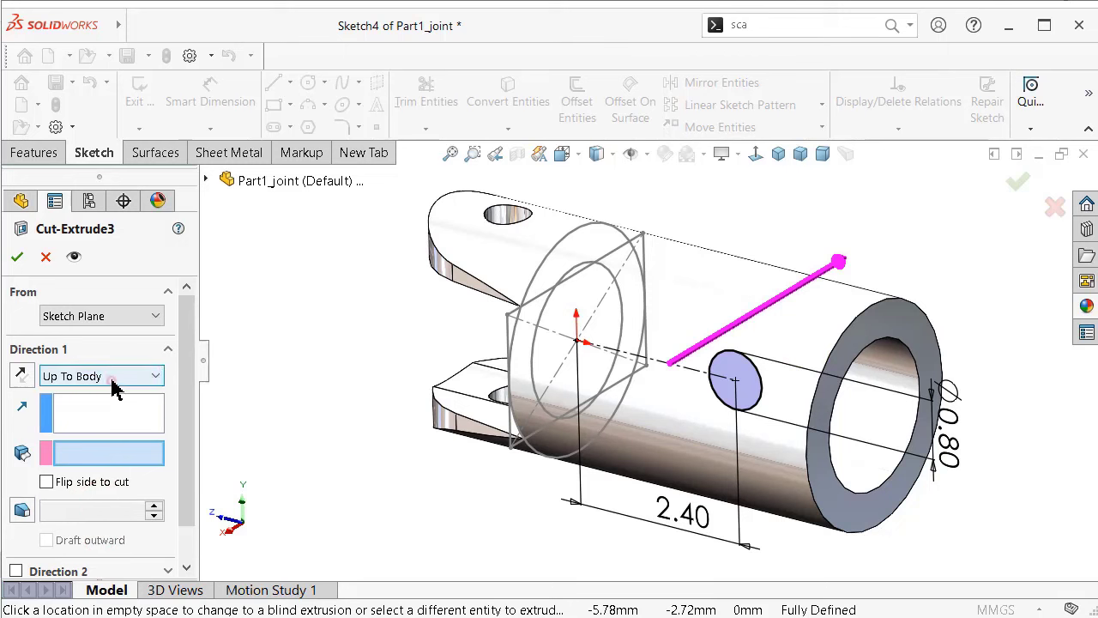
left_click(114, 385)
left_click(122, 422)
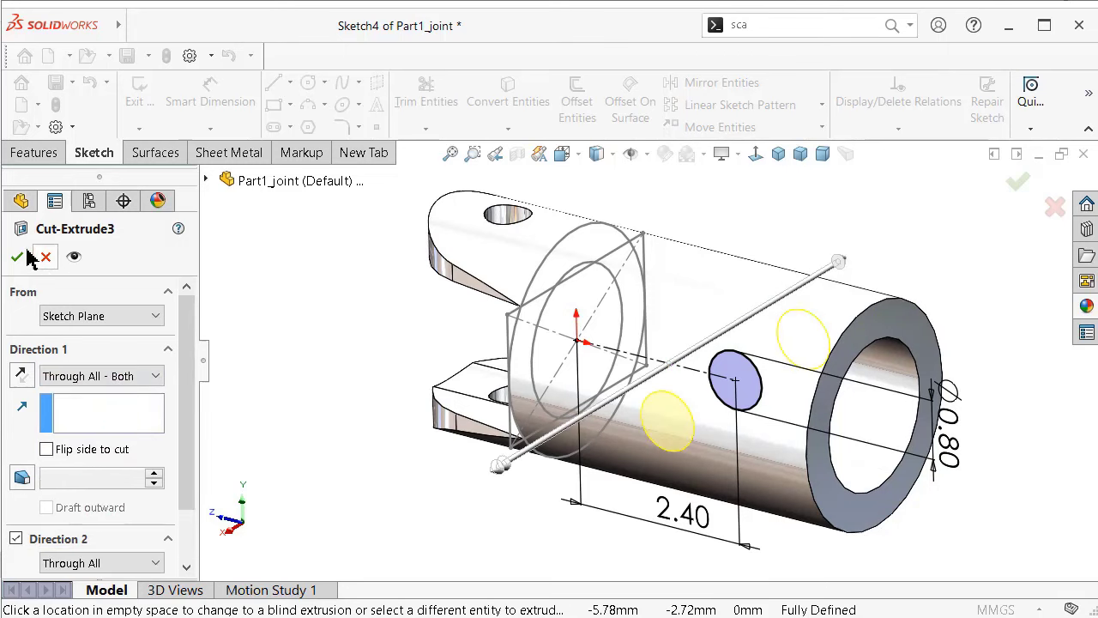
left_click(340, 312)
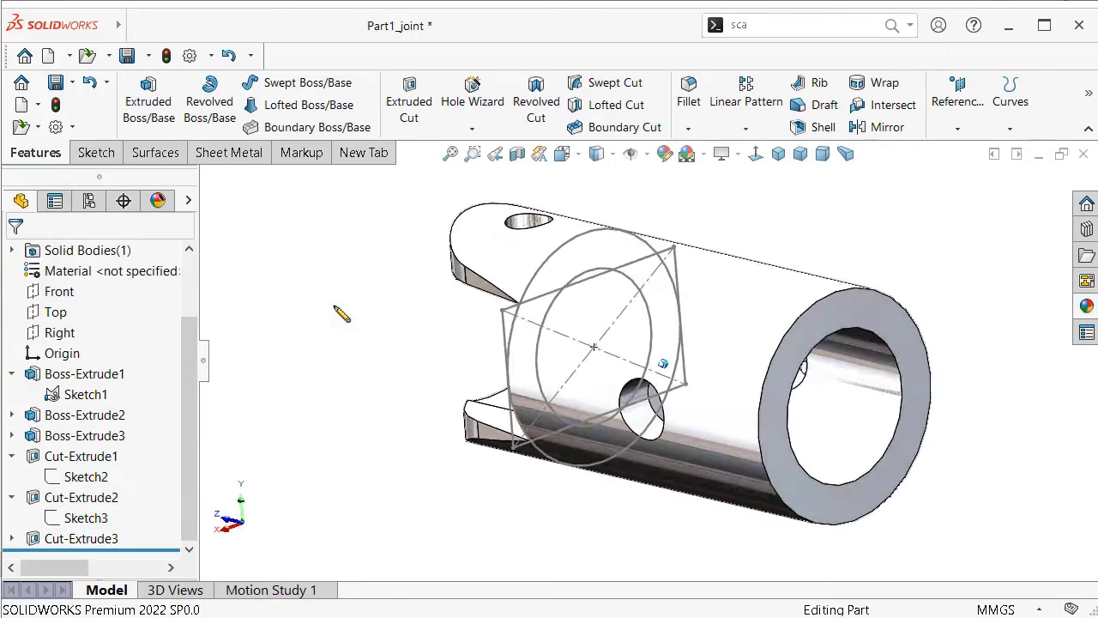
Step: Rotate the part to inspect the cross hole, fork edges and ring end face
key("Left")
key("Left")
key("Left")
key("Left")
key("Left")
key("Left")
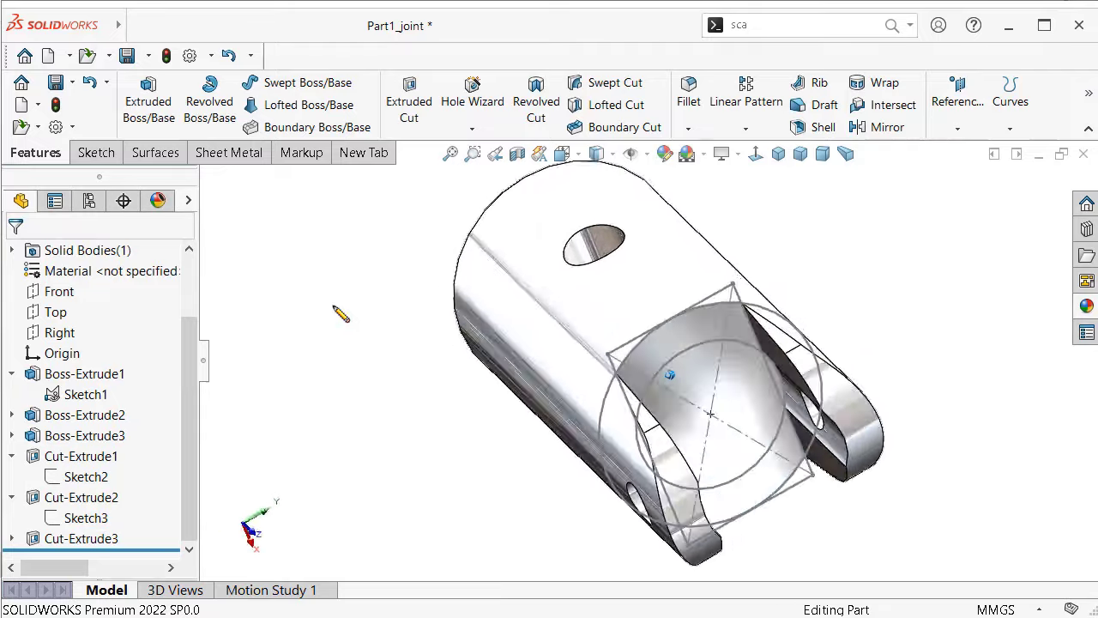
key("Left")
key("Left")
key("Left")
key("Left")
key("Left")
key("Left")
key("Left")
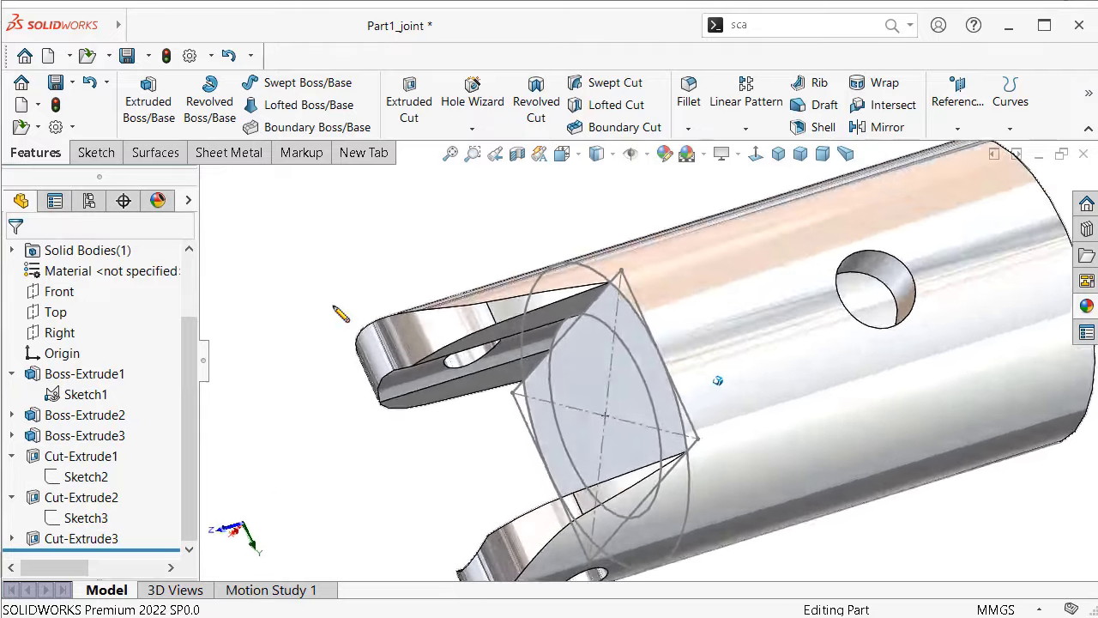
scroll(694, 337, "down", 3)
left_click(639, 297)
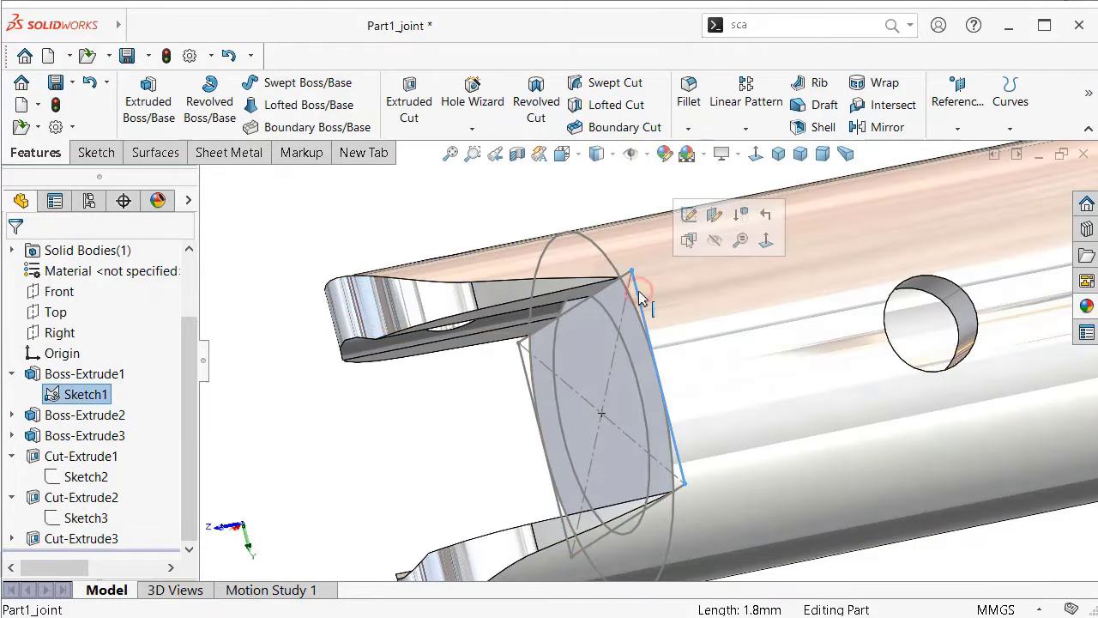
left_click(705, 251)
scroll(704, 249, "up", 5)
key("Left")
key("Left")
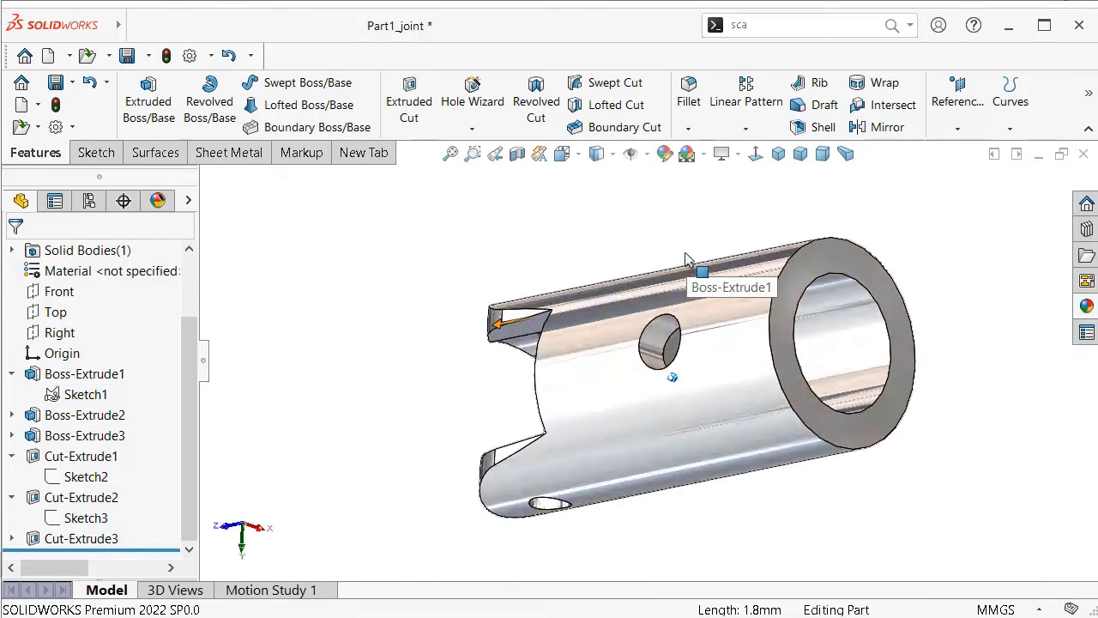
key("Left")
key("Left")
key("Left")
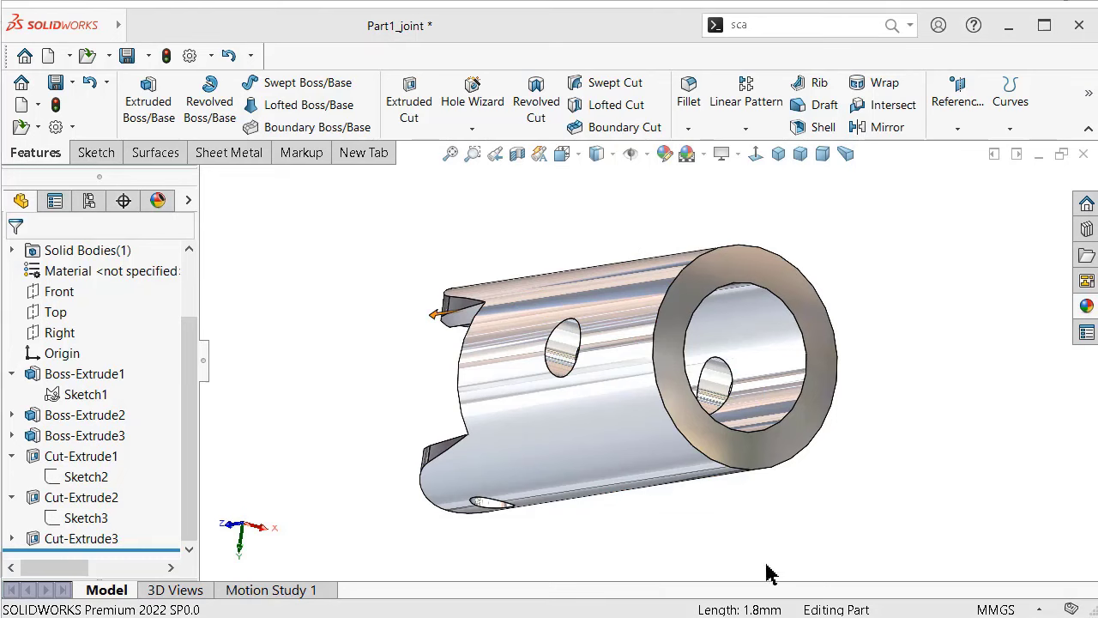
left_click(690, 108)
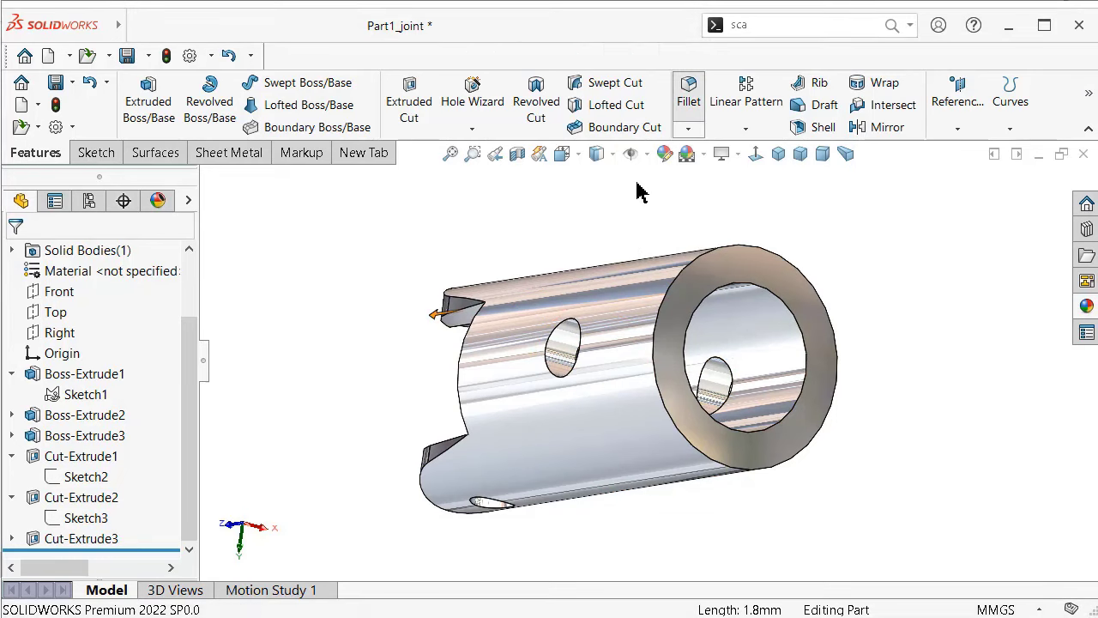
Step: Apply a 0.25 mm FilletXpert fillet to the cylinder's circular ring-end edge
left_click_drag(188, 391, 196, 458)
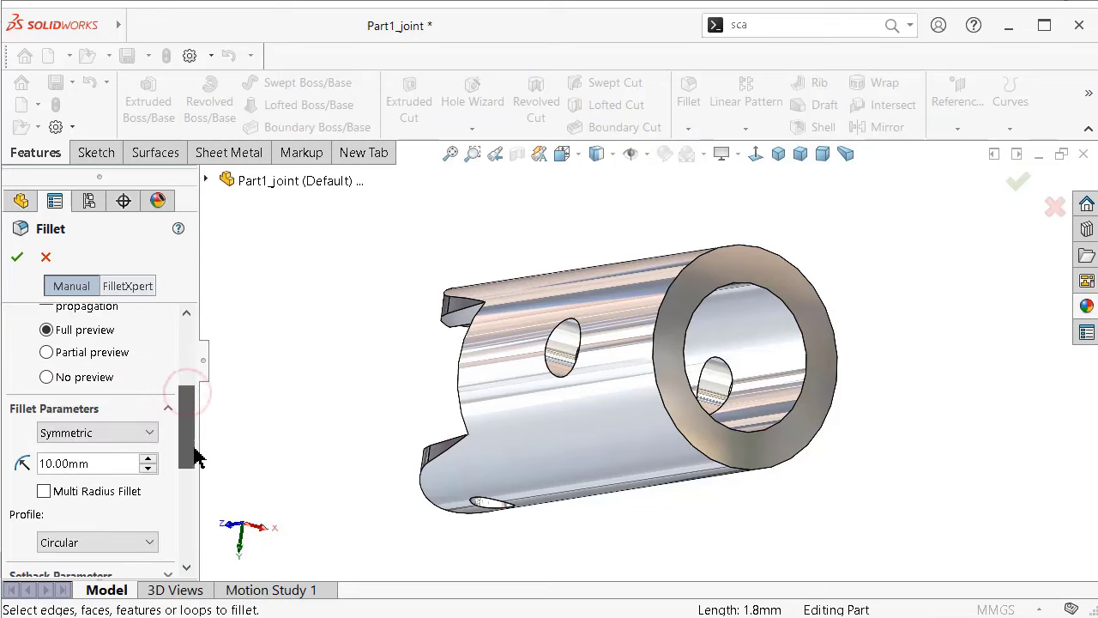
left_click(99, 465)
type("0.25")
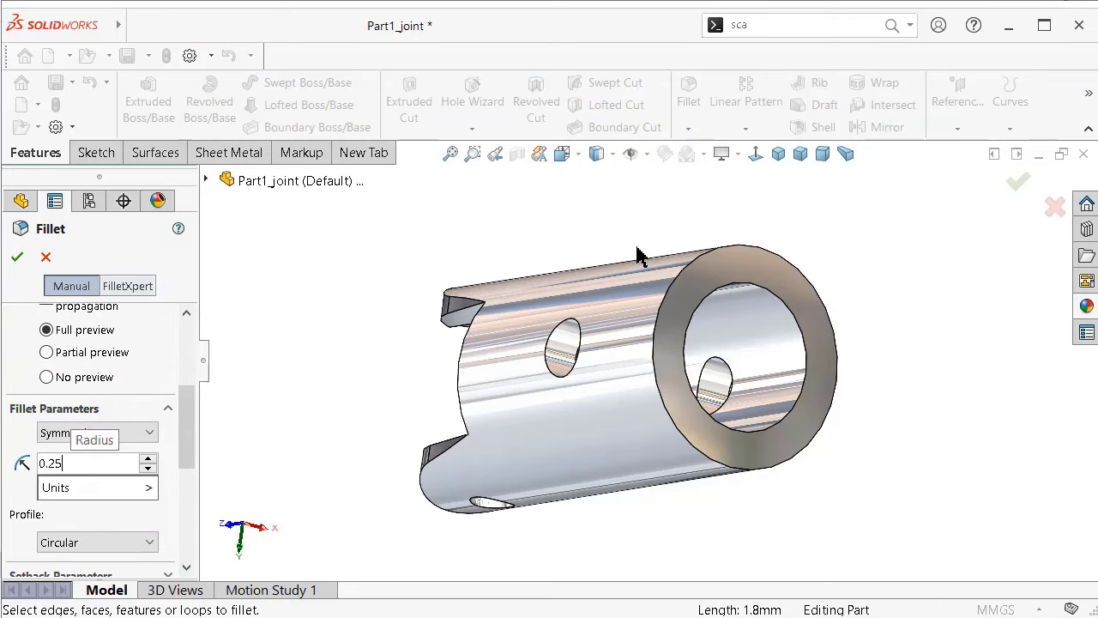
left_click(700, 262)
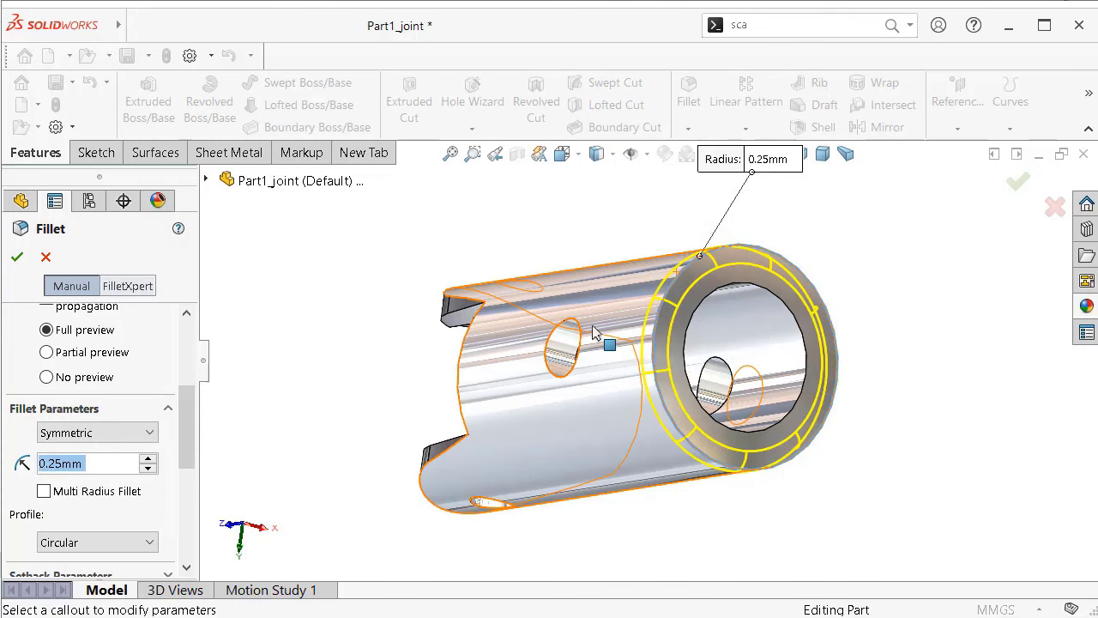
mouse_move(563, 391)
middle_mouse_down()
mouse_move(546, 433)
mouse_move(549, 404)
mouse_move(562, 414)
middle_mouse_up()
left_click(129, 287)
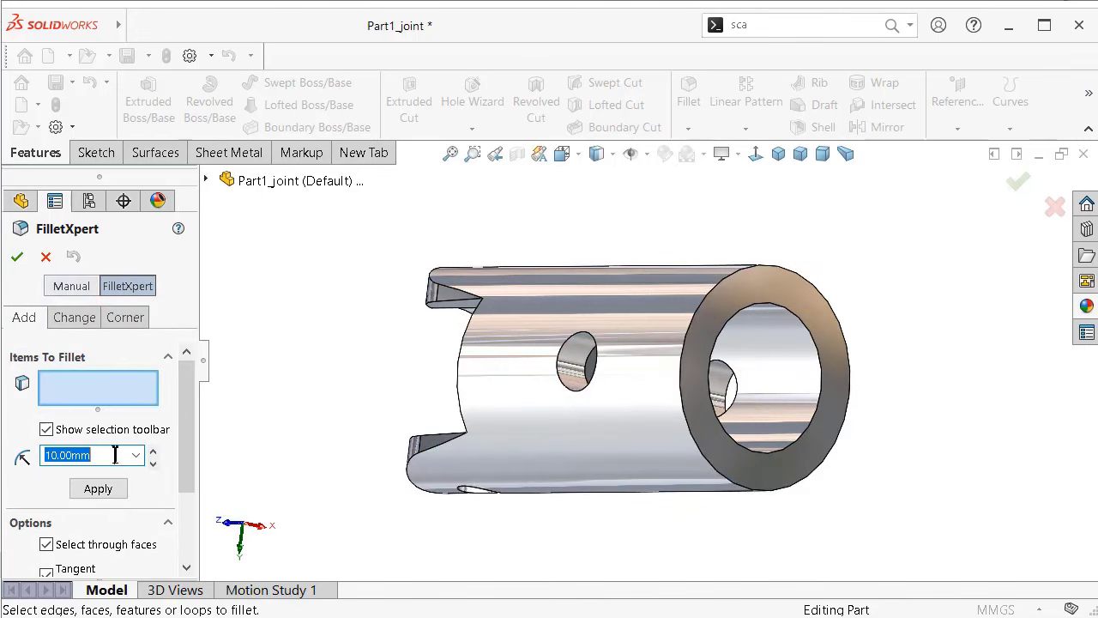
left_click(722, 293)
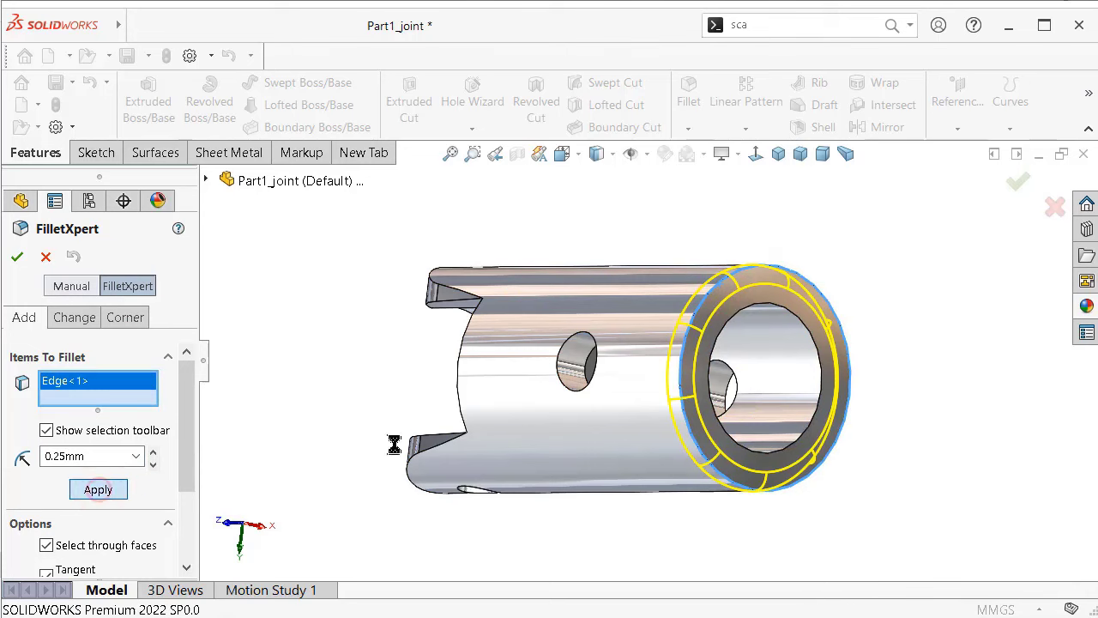
Step: Enter a 0.02 mm fillet radius and return to Manual fillet mode
mouse_move(515, 392)
middle_mouse_down()
mouse_move(541, 412)
mouse_move(703, 415)
mouse_move(637, 392)
mouse_move(277, 429)
middle_mouse_up()
scroll(193, 413, "down", 1)
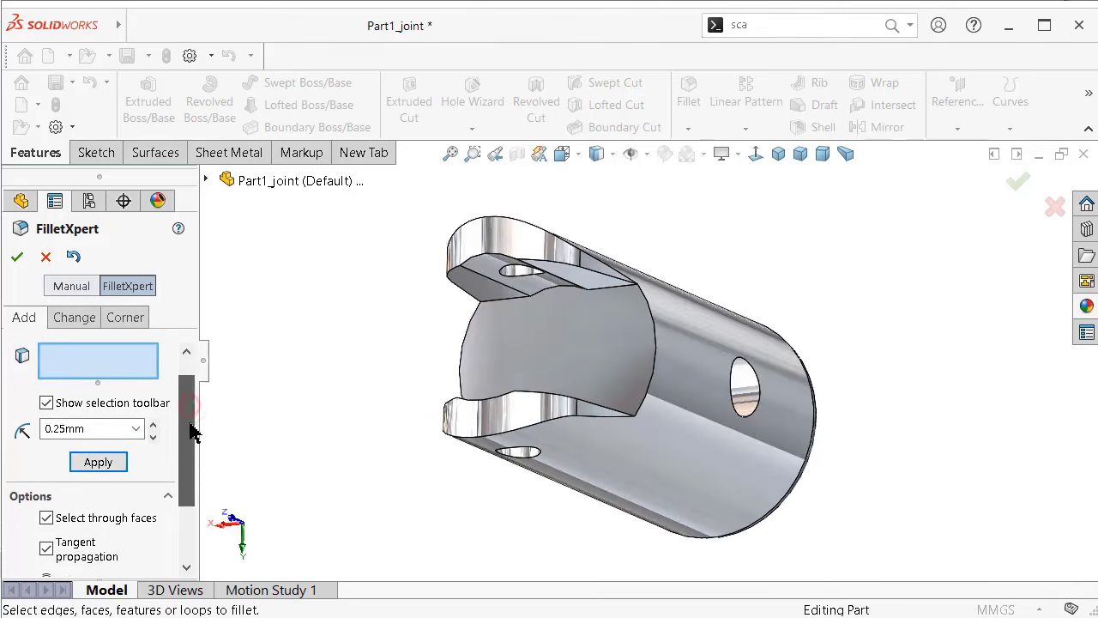
type("0.02")
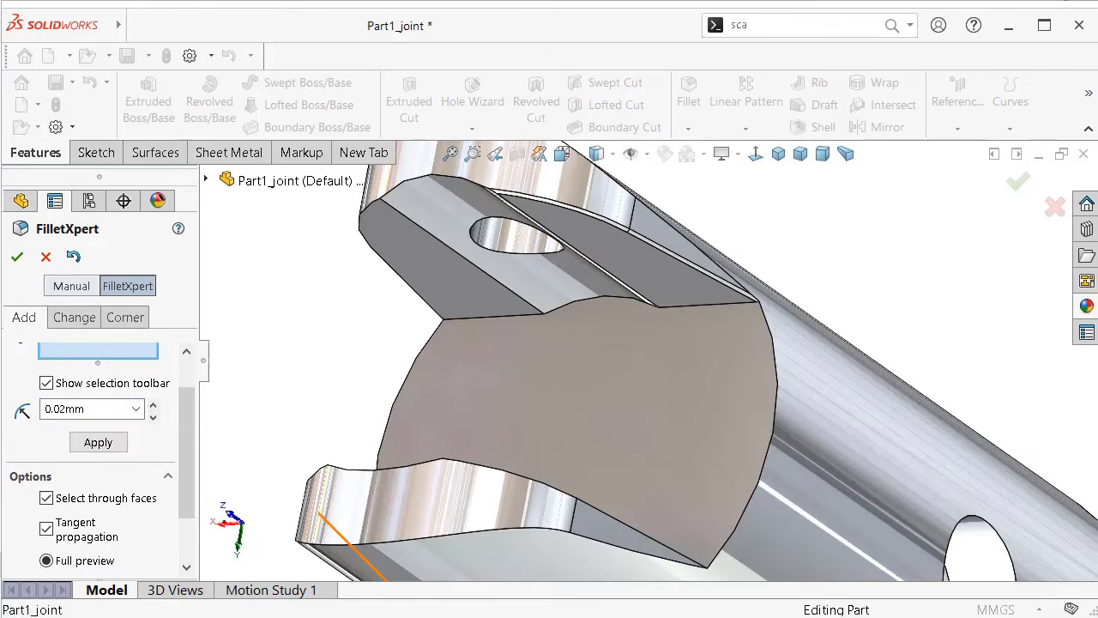
left_click(60, 290)
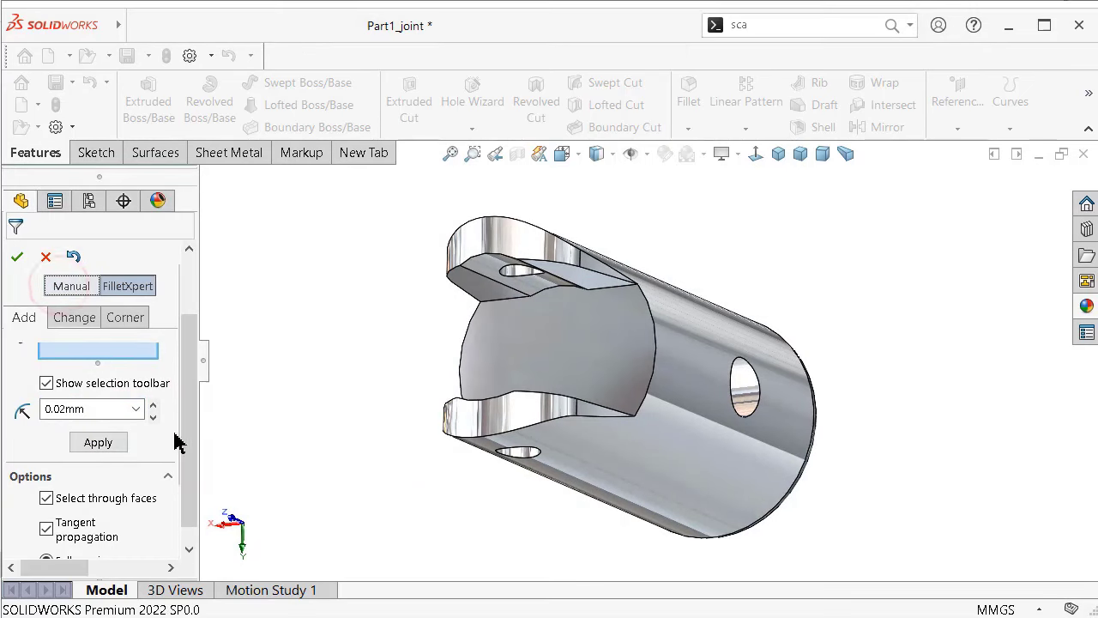
Step: Set the manual fillet radius to 0.1 mm
left_click(110, 403)
left_click_drag(187, 376, 258, 446)
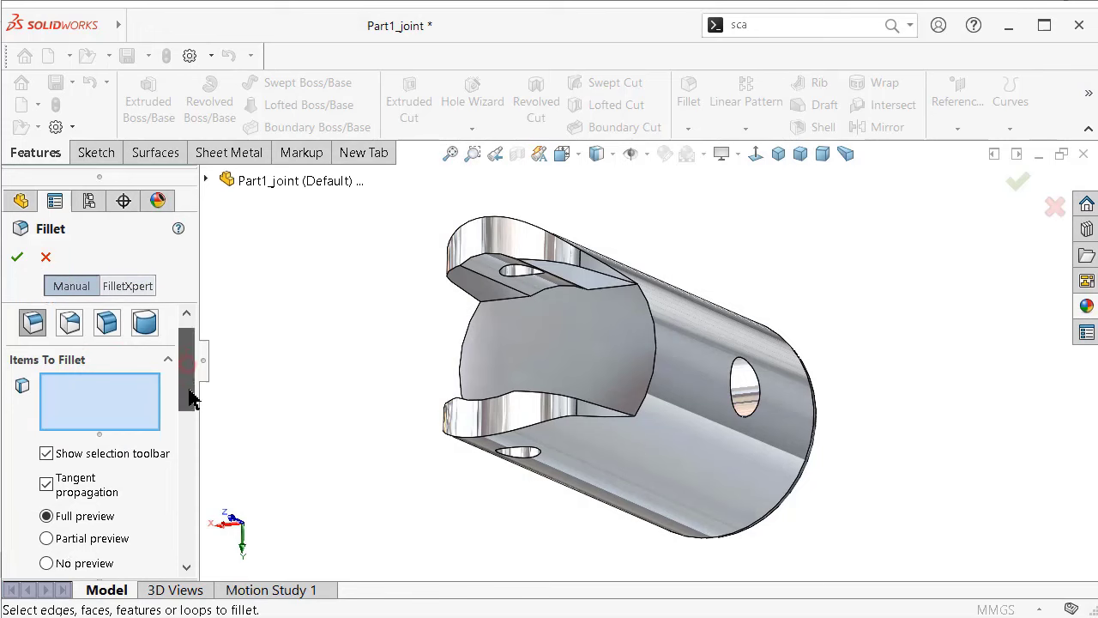
middle_click_drag(257, 446, 302, 440)
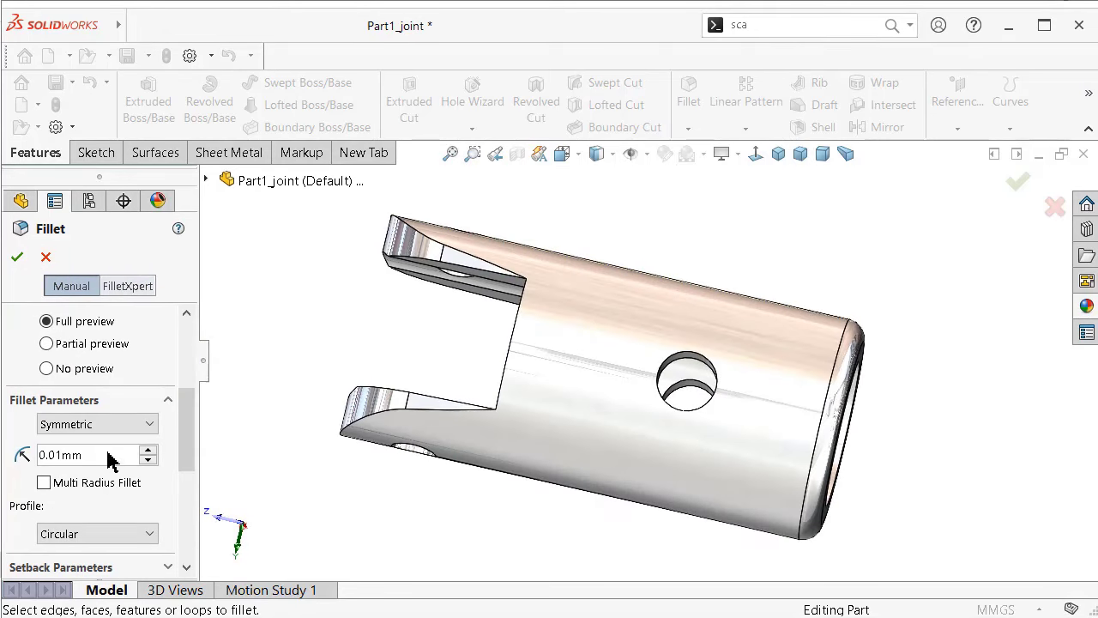
type("0.")
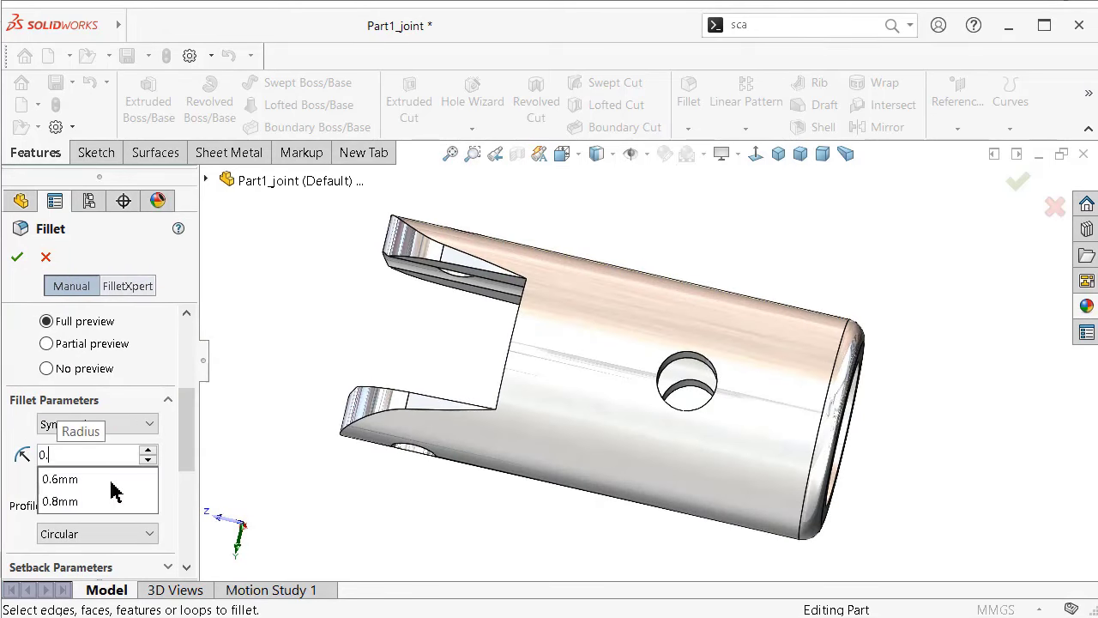
type("1")
Step: Select the first prong's edges and the upper prong's inner edge for the fillet
middle_click_drag(652, 344, 428, 250)
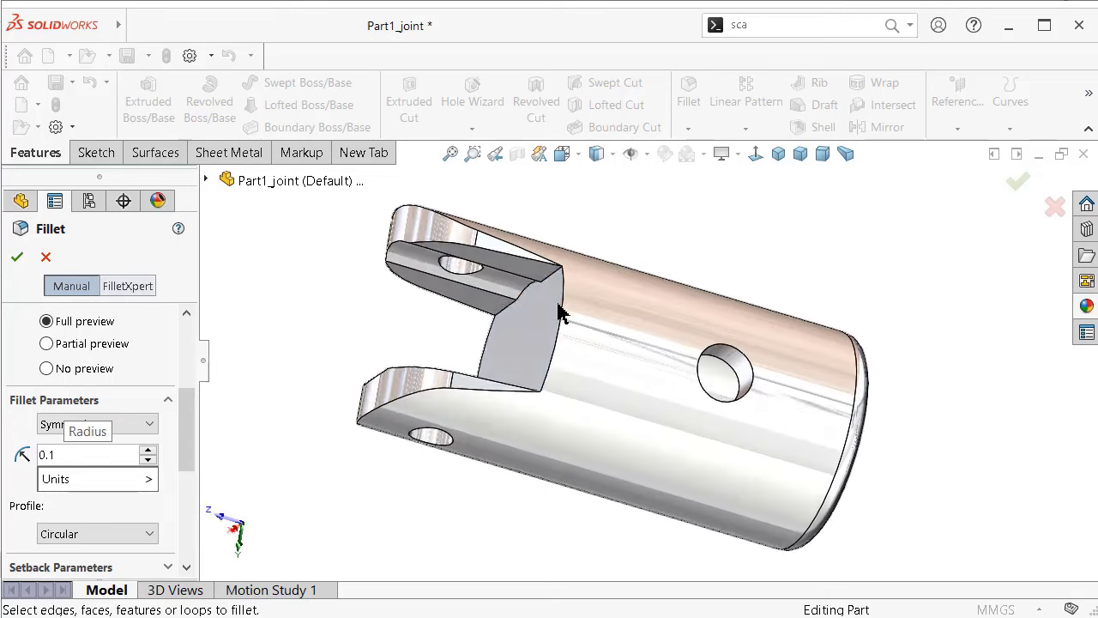
left_click(444, 246)
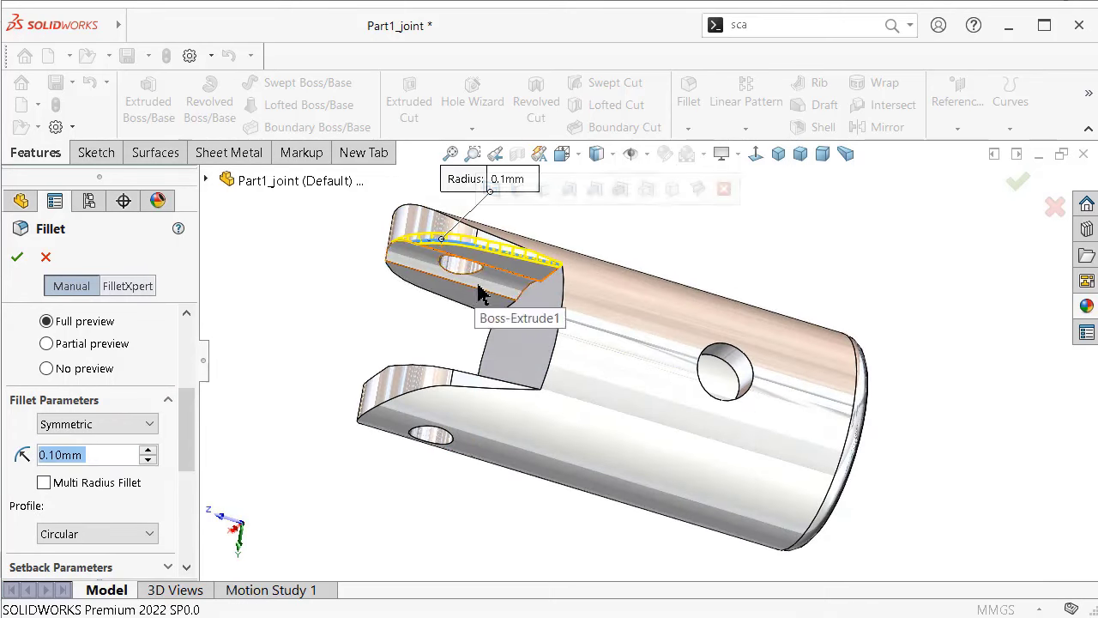
middle_click_drag(480, 294, 504, 276)
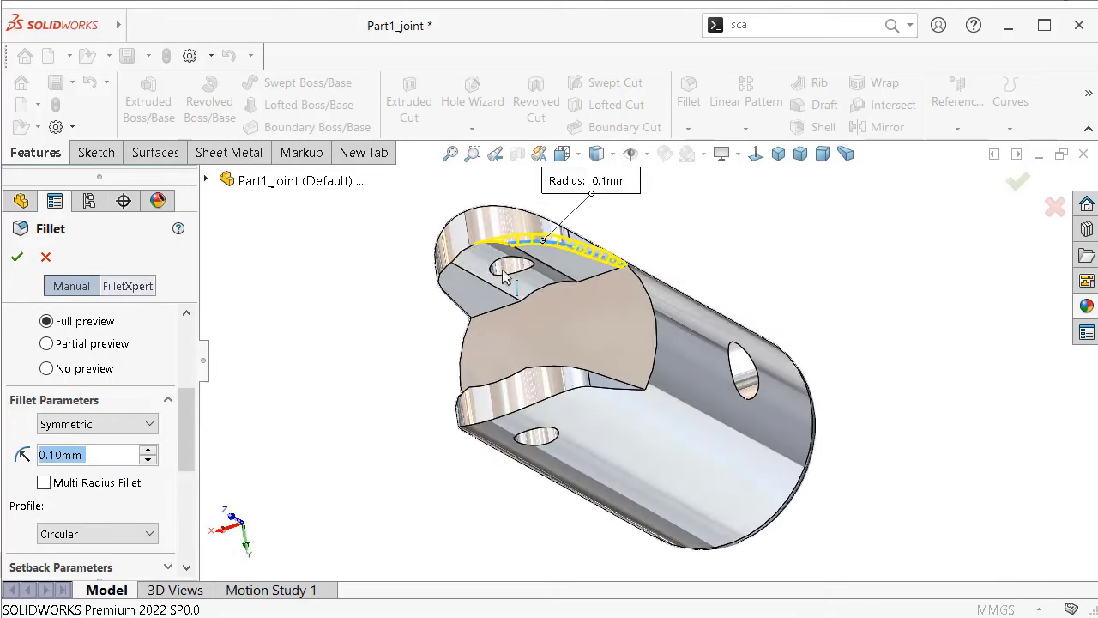
left_click(444, 274)
left_click(577, 309)
middle_click_drag(577, 309, 558, 556)
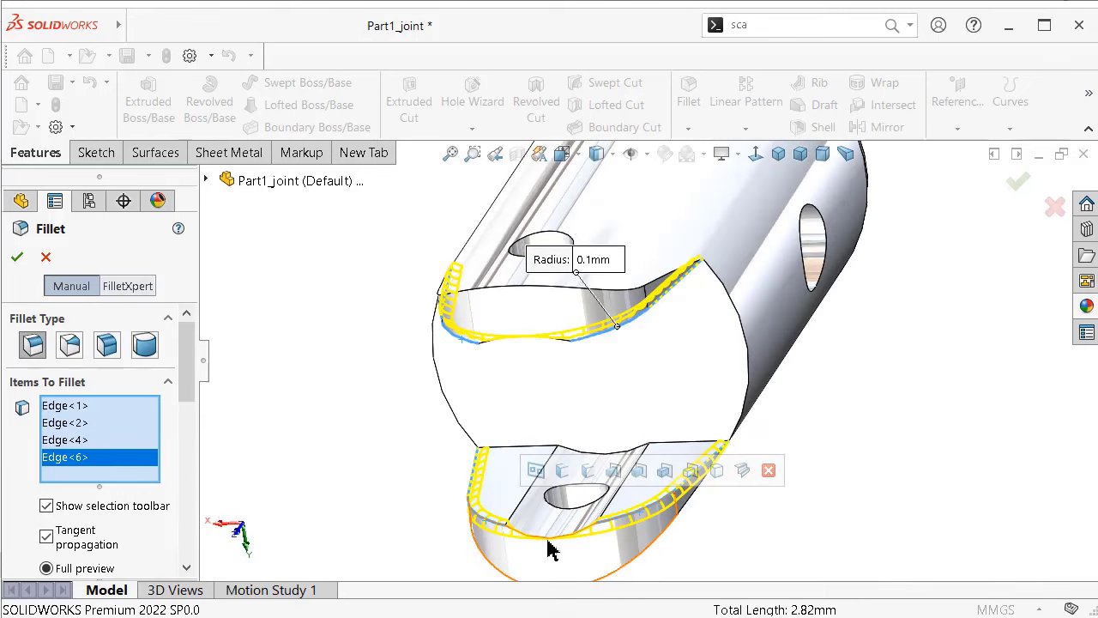
left_click(549, 546)
middle_click_drag(490, 551, 558, 249)
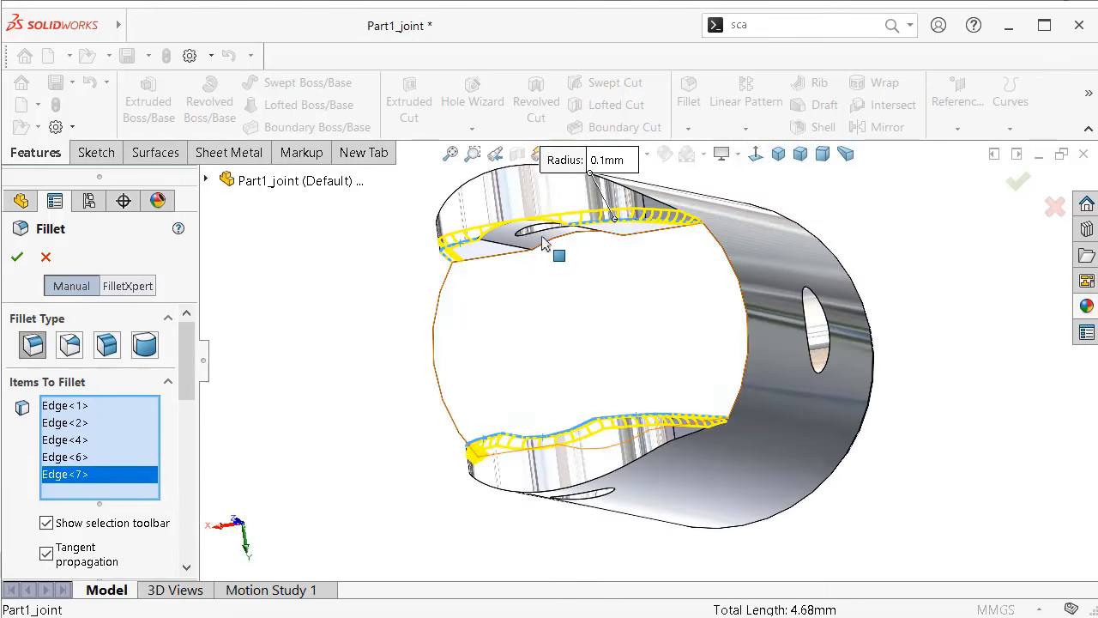
scroll(526, 284, "down", 5)
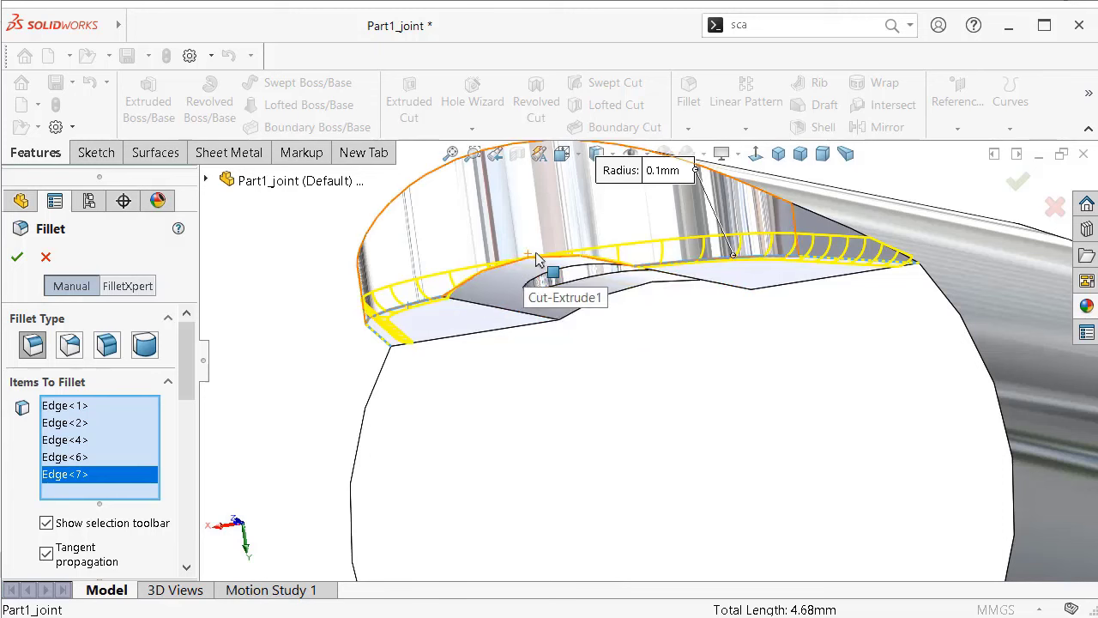
scroll(572, 266, "down", 3)
middle_click_drag(569, 238, 505, 286)
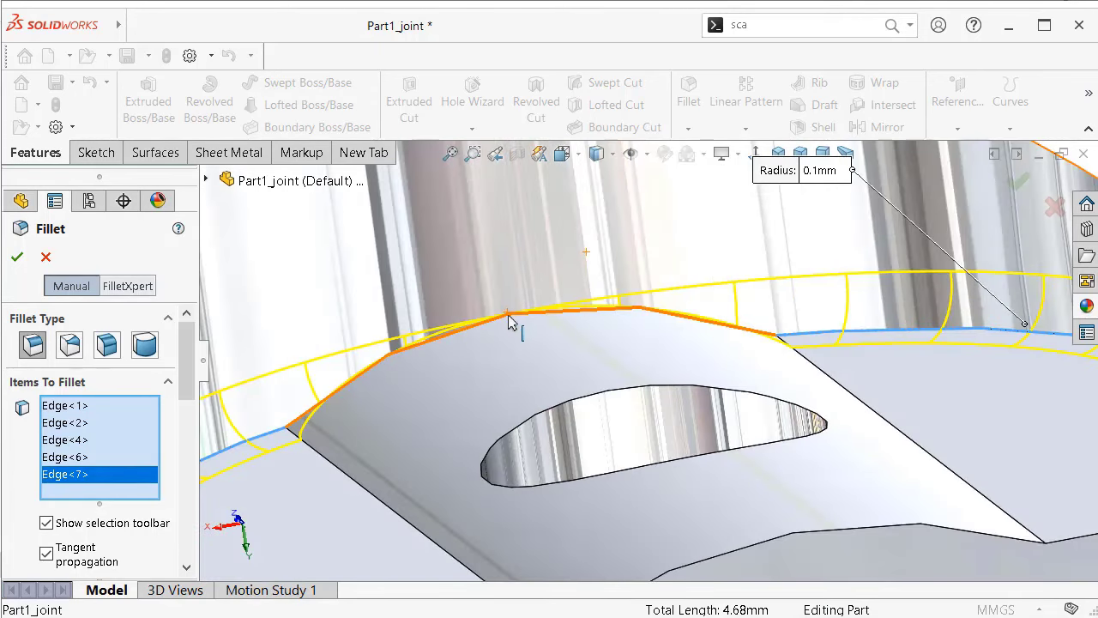
left_click(509, 321)
Step: Add the remaining prong edges, including the lower hole edge, to the 0.1 mm fillet
scroll(596, 372, "up", 3)
middle_click_drag(595, 372, 595, 370)
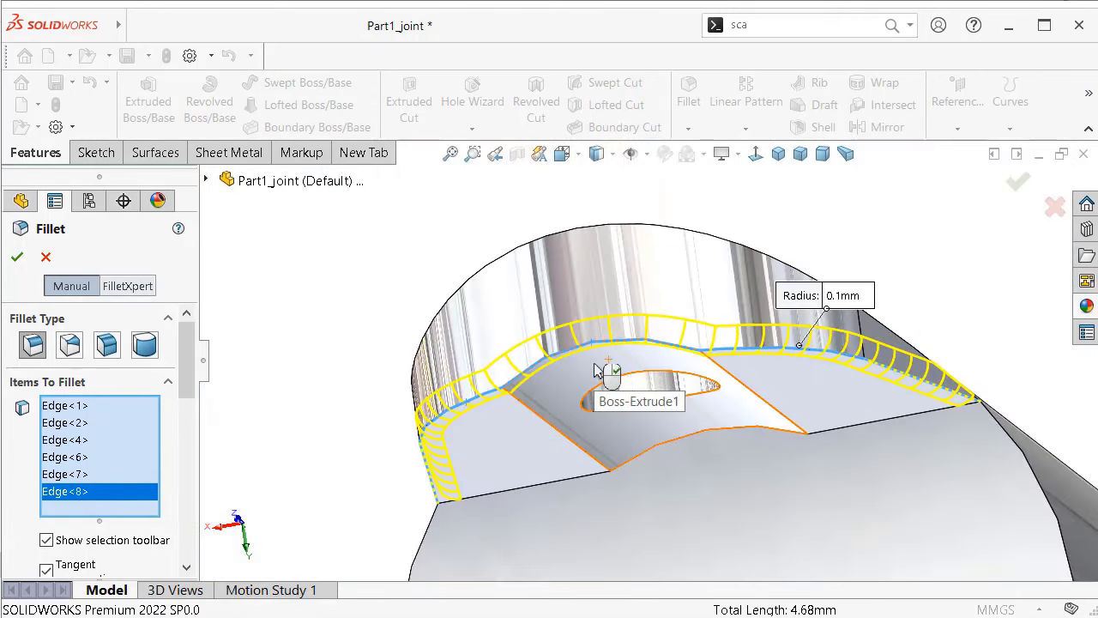
scroll(600, 378, "up", 2)
middle_click_drag(658, 435, 600, 442)
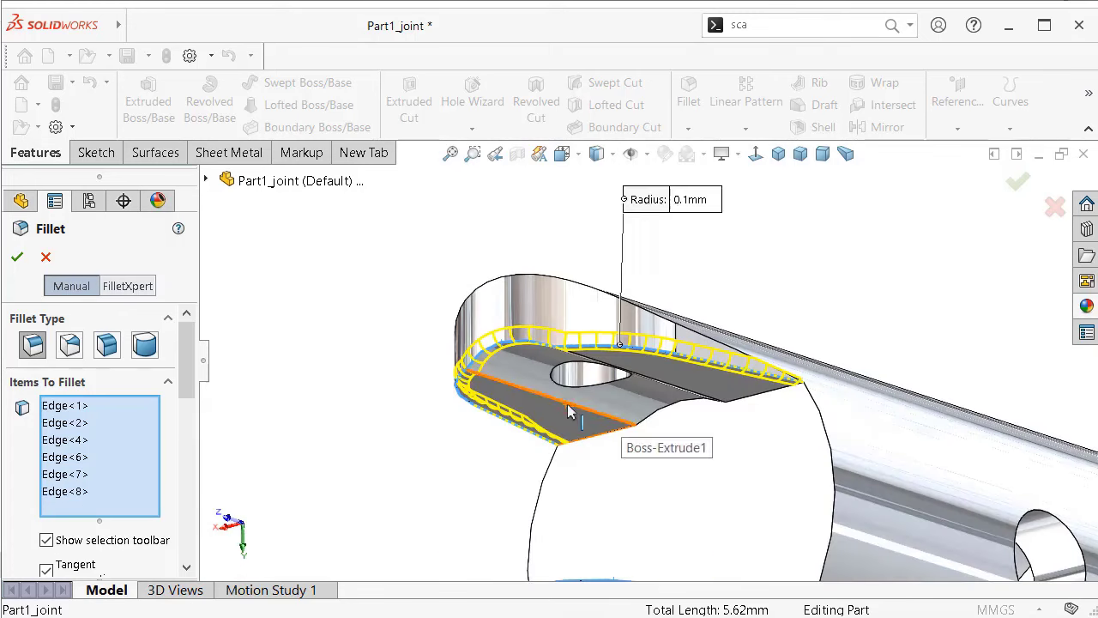
left_click(613, 415)
mouse_move(698, 401)
middle_mouse_down()
mouse_move(735, 369)
mouse_move(705, 381)
mouse_move(684, 509)
middle_mouse_up()
left_click(697, 386)
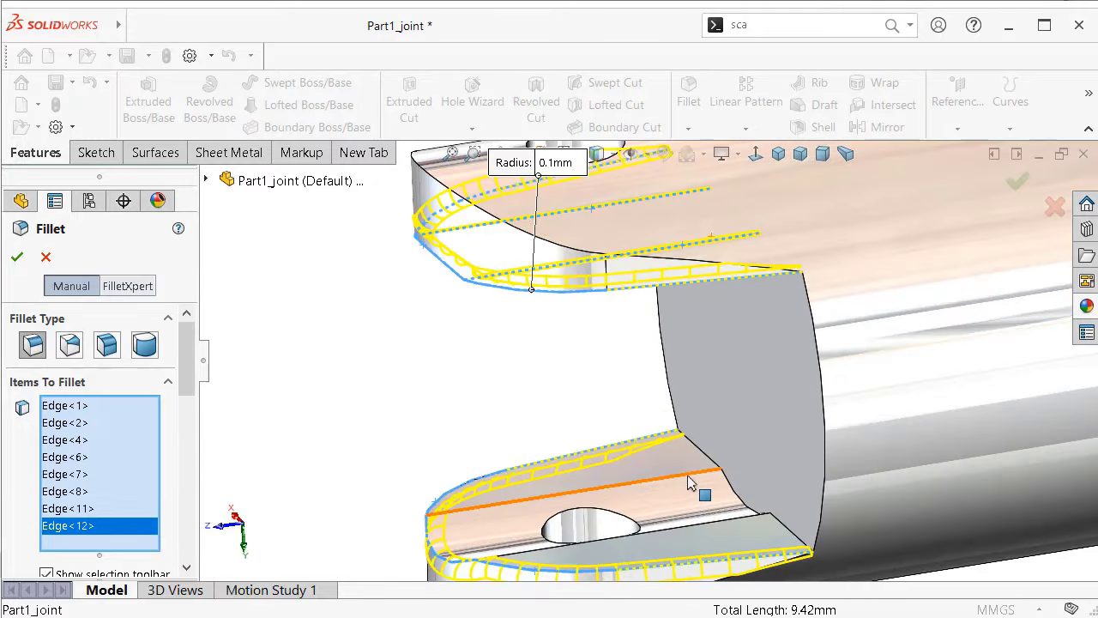
left_click(689, 483)
mouse_move(726, 510)
middle_mouse_down()
mouse_move(711, 558)
mouse_move(700, 558)
middle_mouse_up()
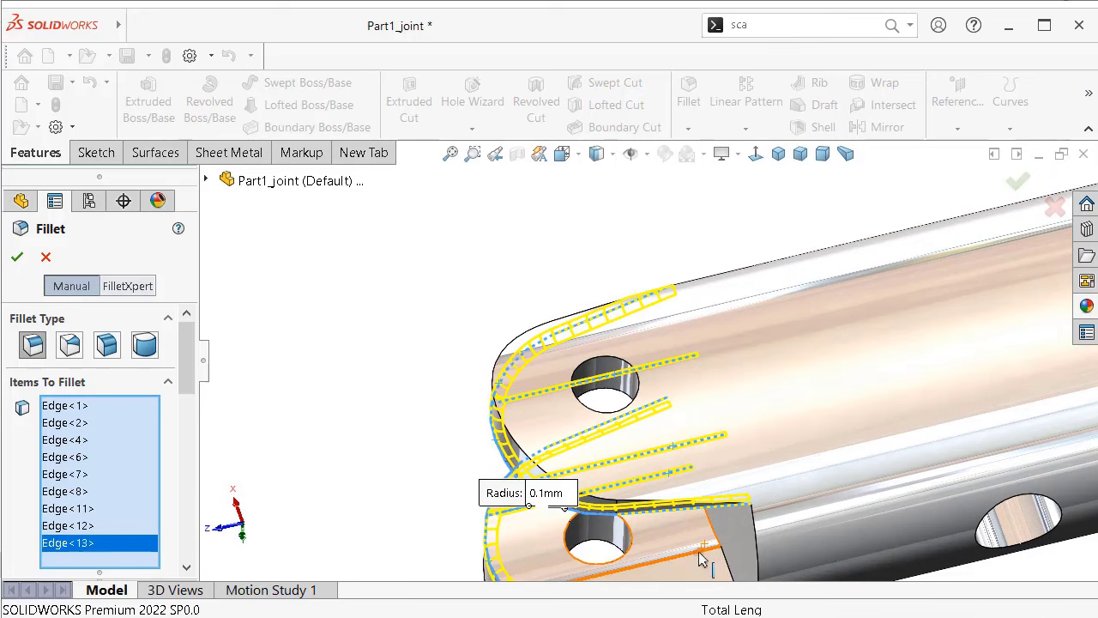
left_click(699, 559)
scroll(703, 549, "up", 3)
scroll(707, 540, "up", 3)
scroll(708, 535, "up", 2)
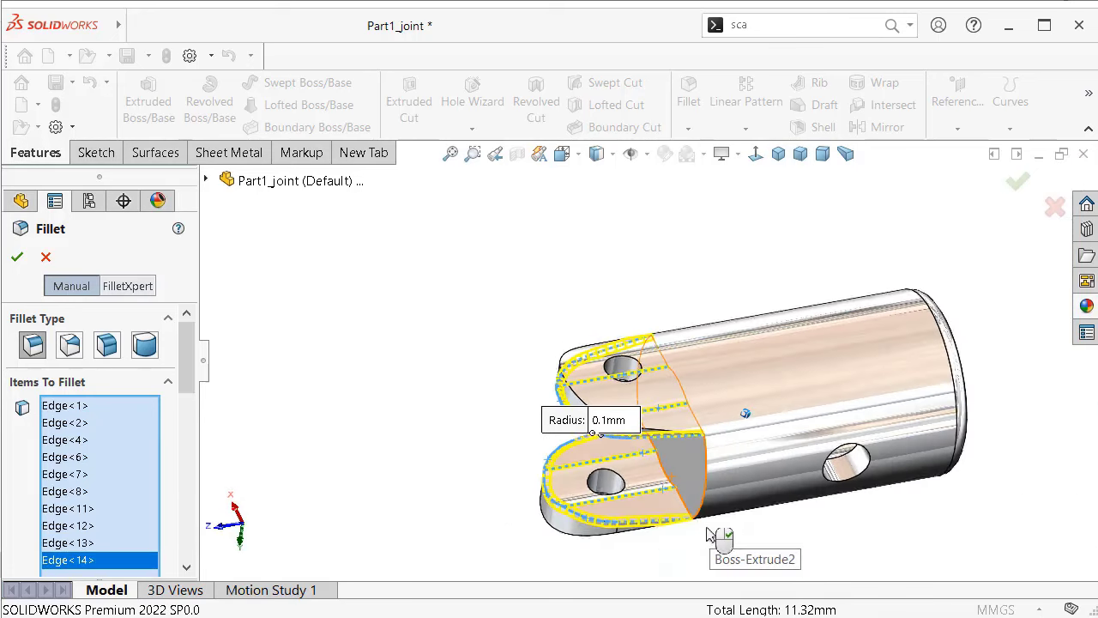
mouse_move(709, 536)
middle_mouse_down()
mouse_move(660, 472)
mouse_move(592, 451)
mouse_move(209, 372)
middle_mouse_up()
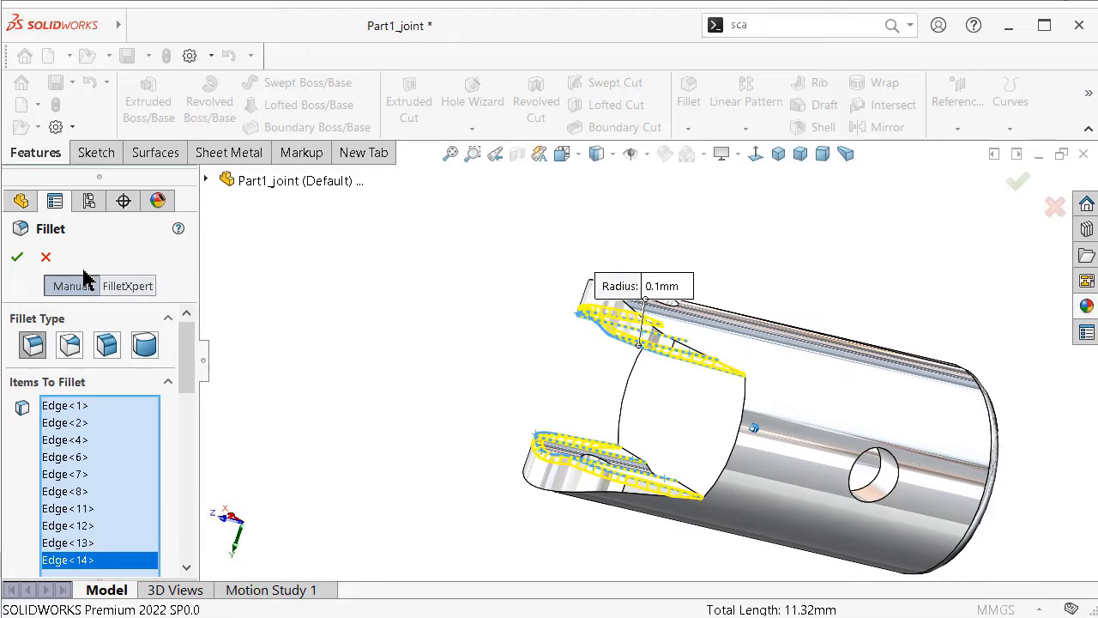
Step: Add the outer cylinder face and an inner face to the fillet, then remove the inner face
scroll(726, 441, "down", 2)
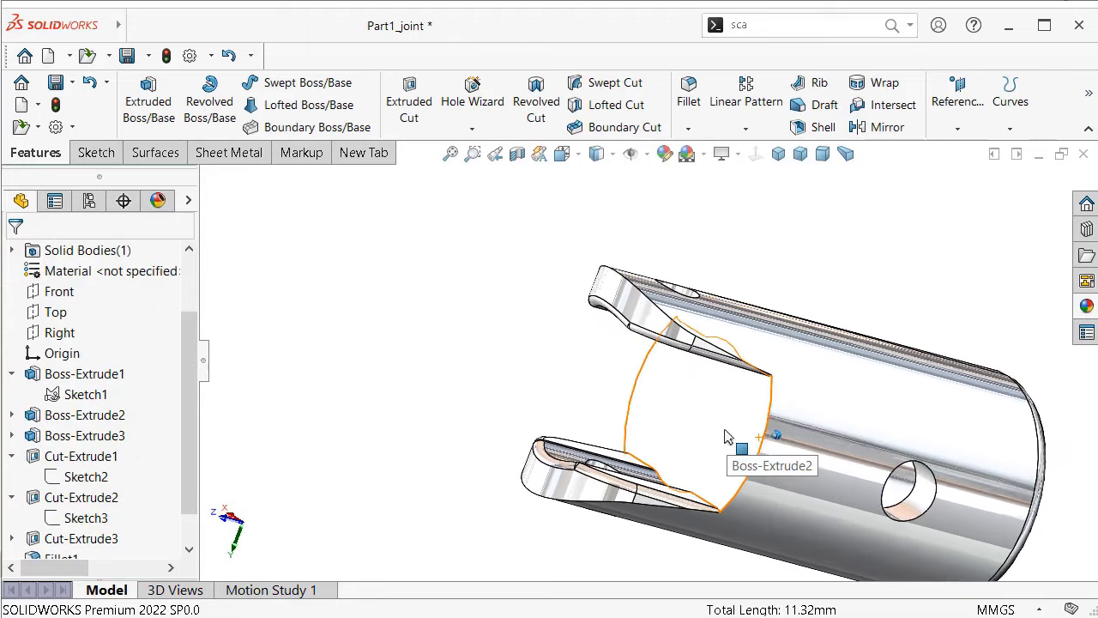
scroll(774, 444, "down", 2)
scroll(776, 431, "down", 2)
key("Down")
key("Down")
key("Down")
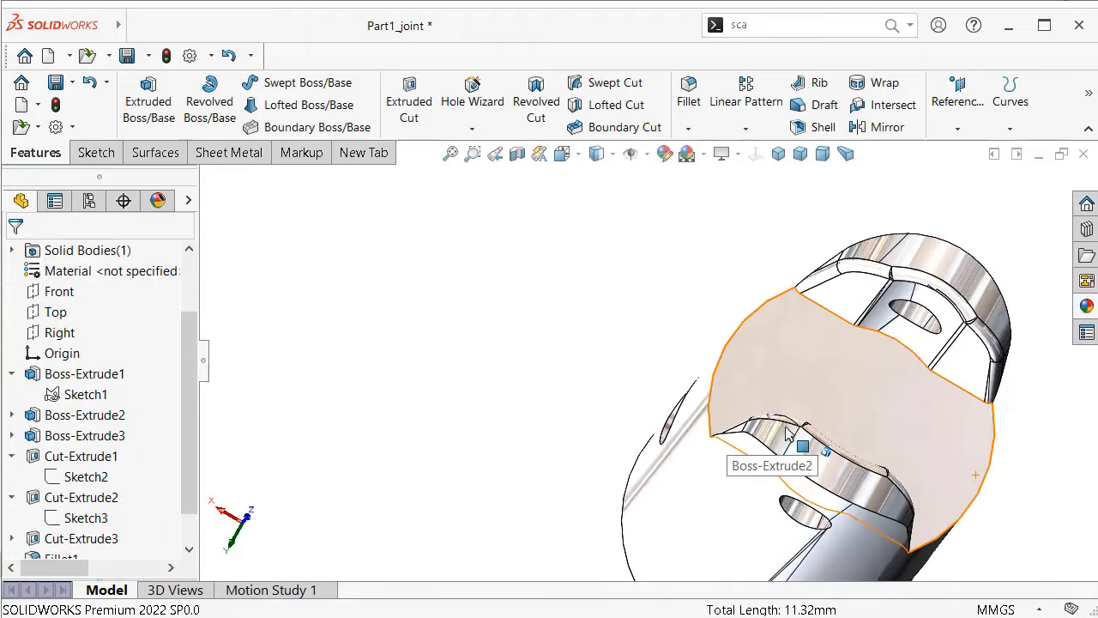
key("Down")
key("Down")
key("Down")
key("Down")
middle_click_drag(789, 433, 623, 242)
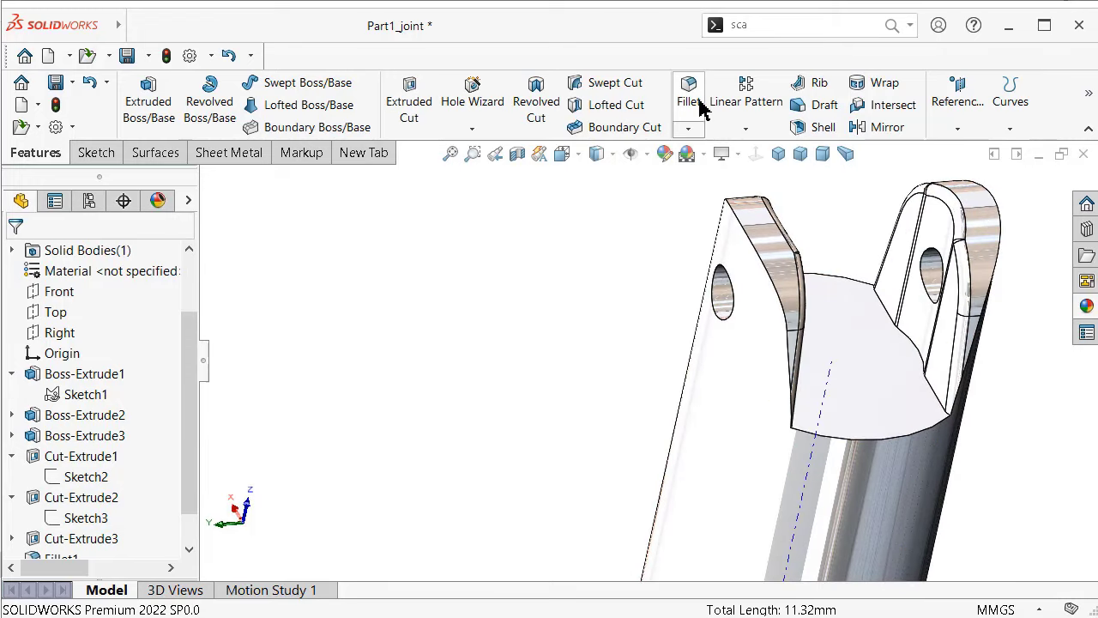
left_click(749, 447)
key("Down")
key("Down")
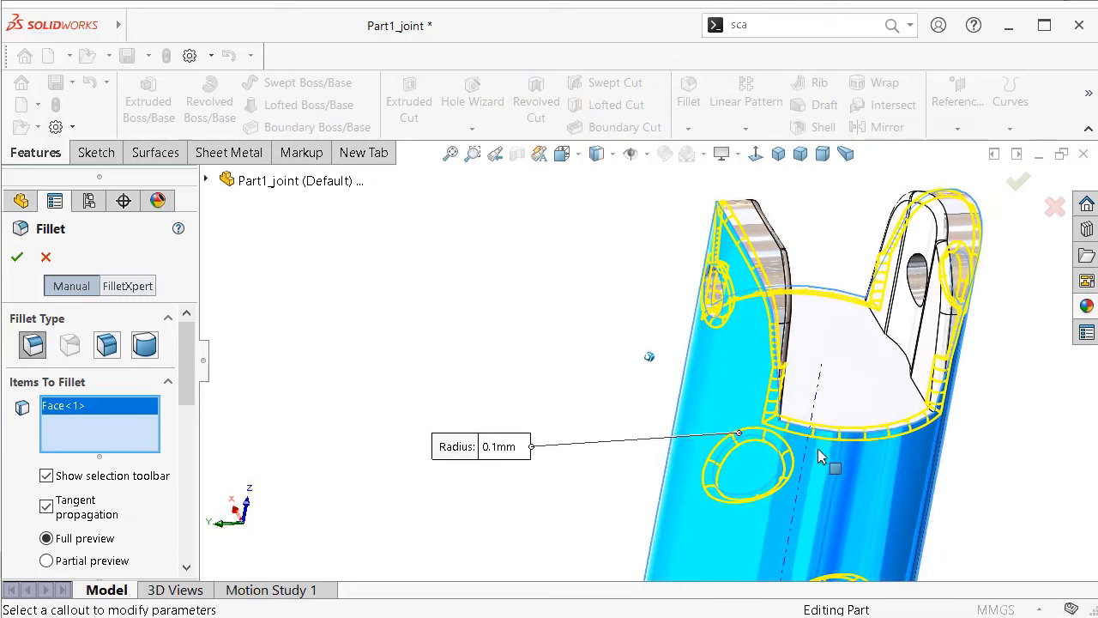
left_click(858, 380)
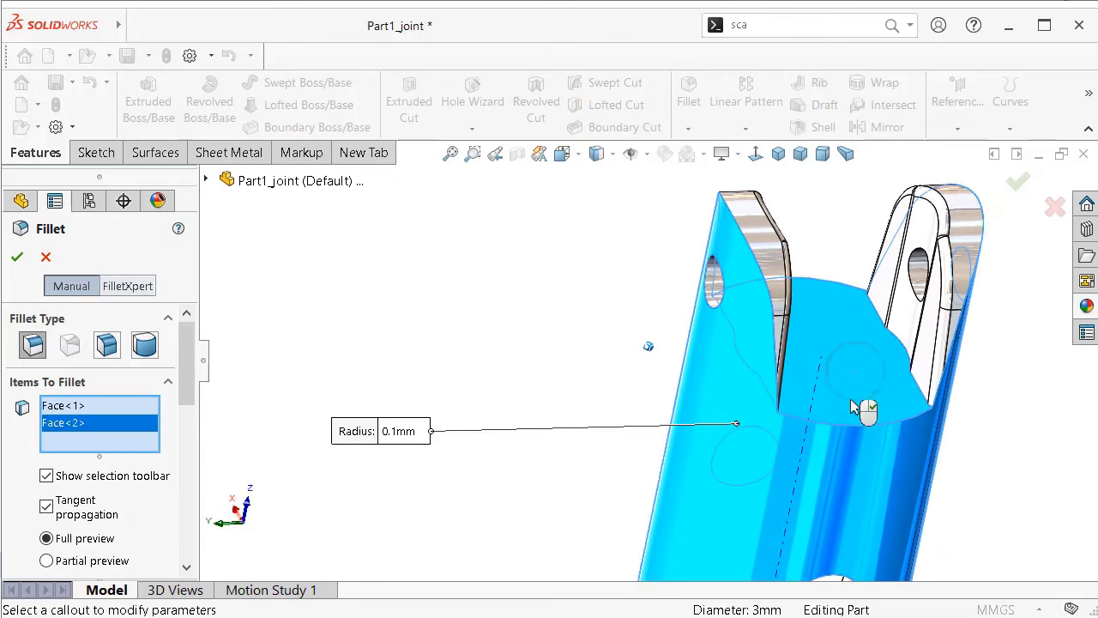
right_click(133, 437)
left_click(283, 460)
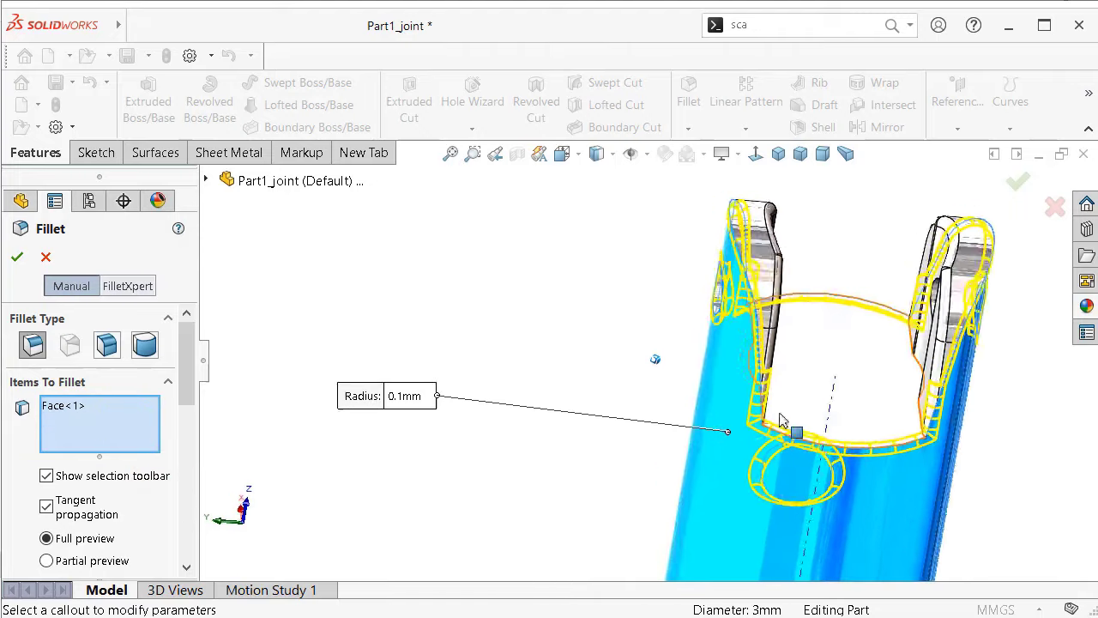
Step: Reorient the view and Clear Selections from the Items To Fillet list
middle_click_drag(780, 420, 862, 416)
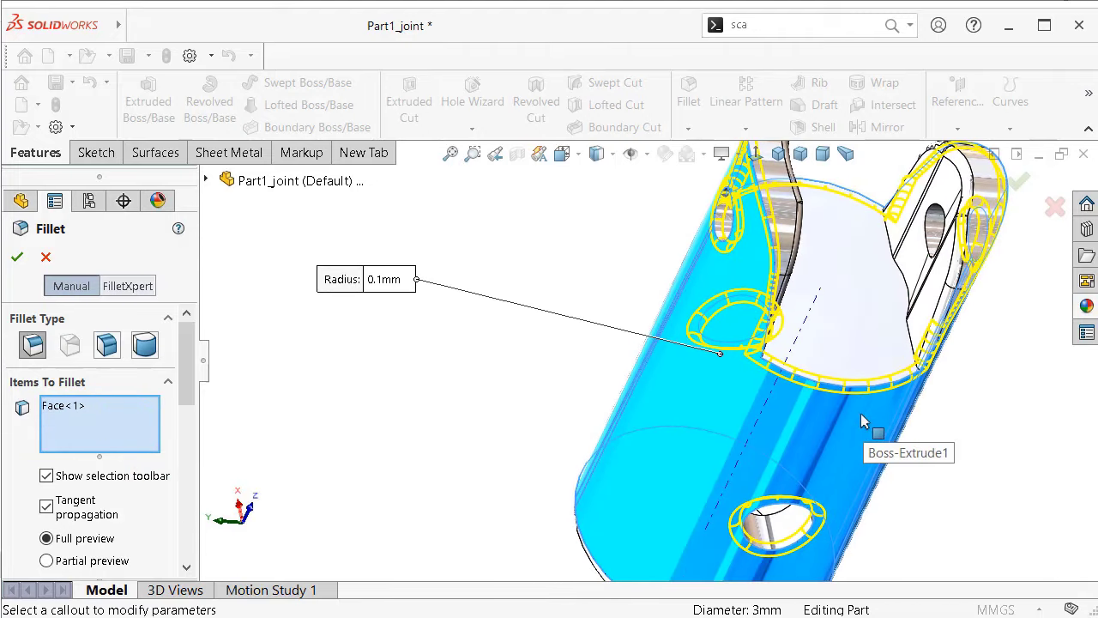
key("Down")
key("Down")
key("Down")
key("Down")
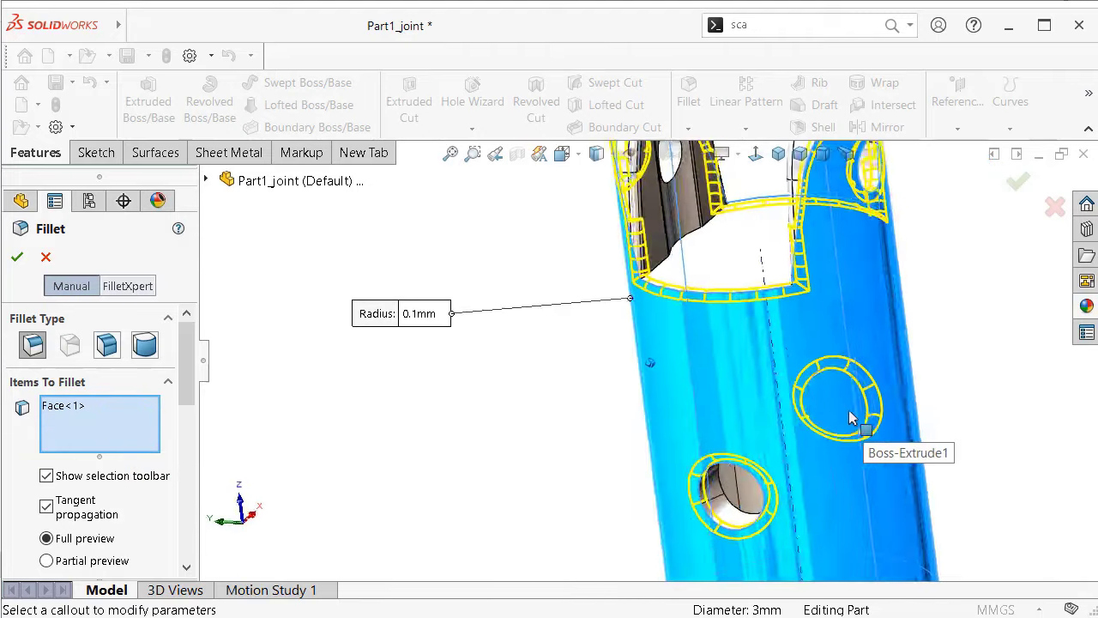
key("Down")
key("Down")
key("Down")
key("Down")
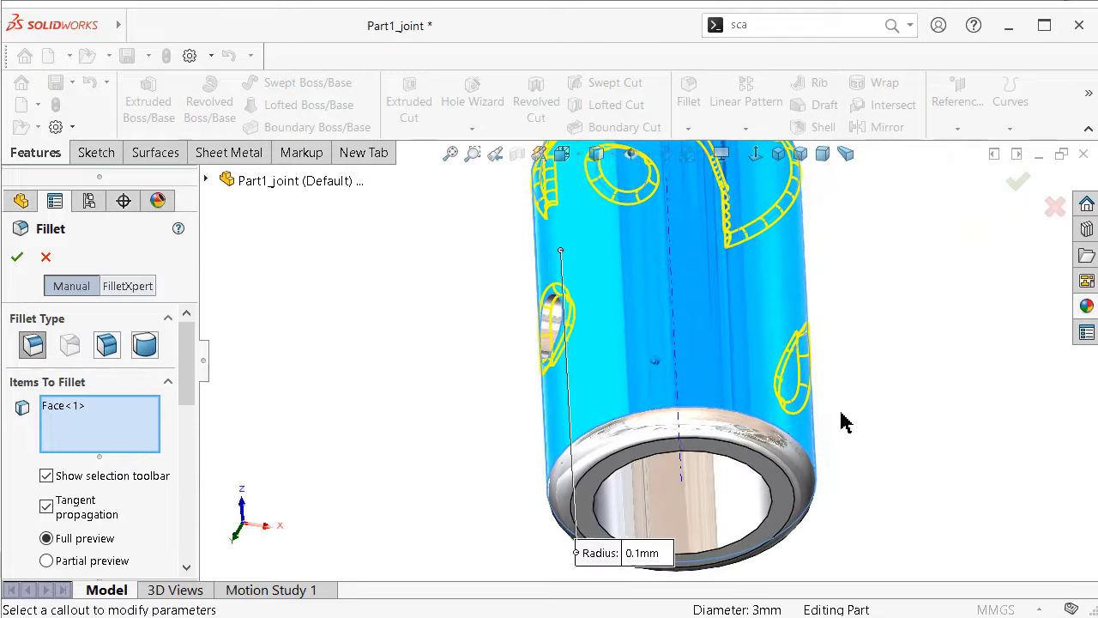
middle_click_drag(840, 420, 643, 283)
scroll(643, 283, "up", 3)
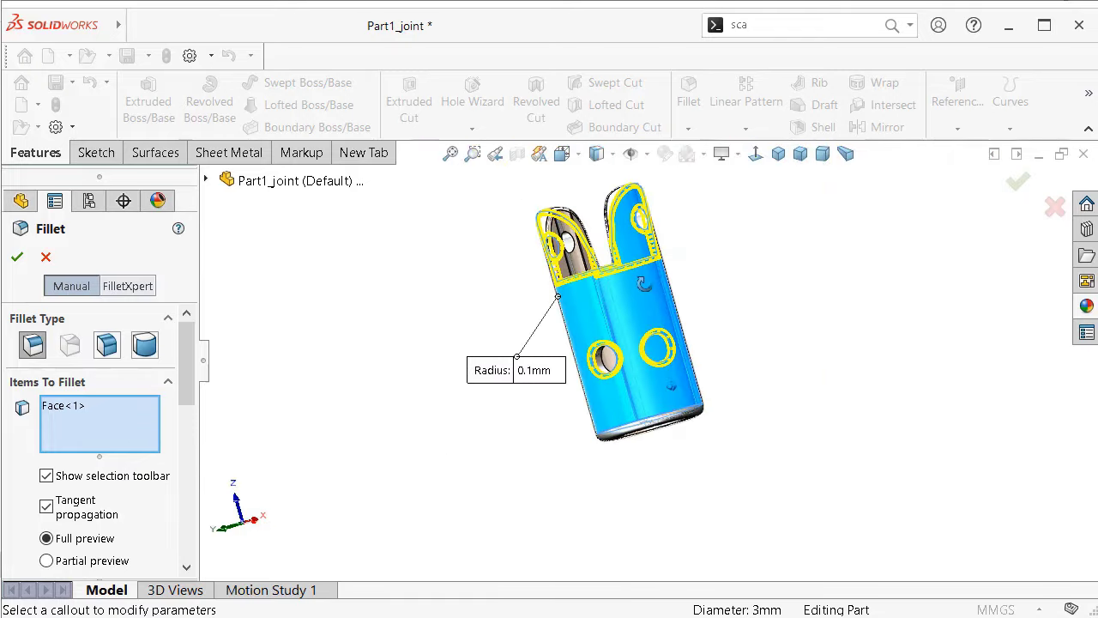
scroll(643, 283, "down", 3)
mouse_move(599, 352)
middle_mouse_down()
mouse_move(657, 358)
mouse_move(675, 378)
middle_mouse_up()
right_click(127, 435)
left_click(196, 439)
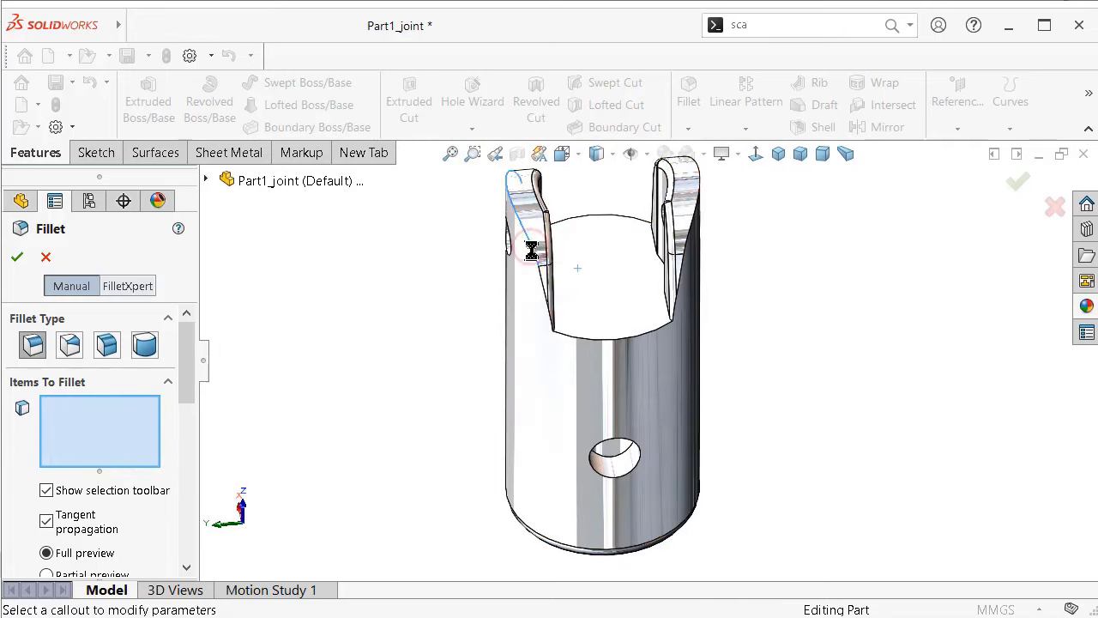
Step: Round the edges and the inner base face between the fork prongs with a 0.1 mm fillet
left_click(531, 249)
mouse_move(603, 294)
middle_mouse_down()
mouse_move(668, 290)
mouse_move(694, 326)
mouse_move(680, 342)
mouse_move(686, 330)
middle_mouse_up()
left_click(701, 310)
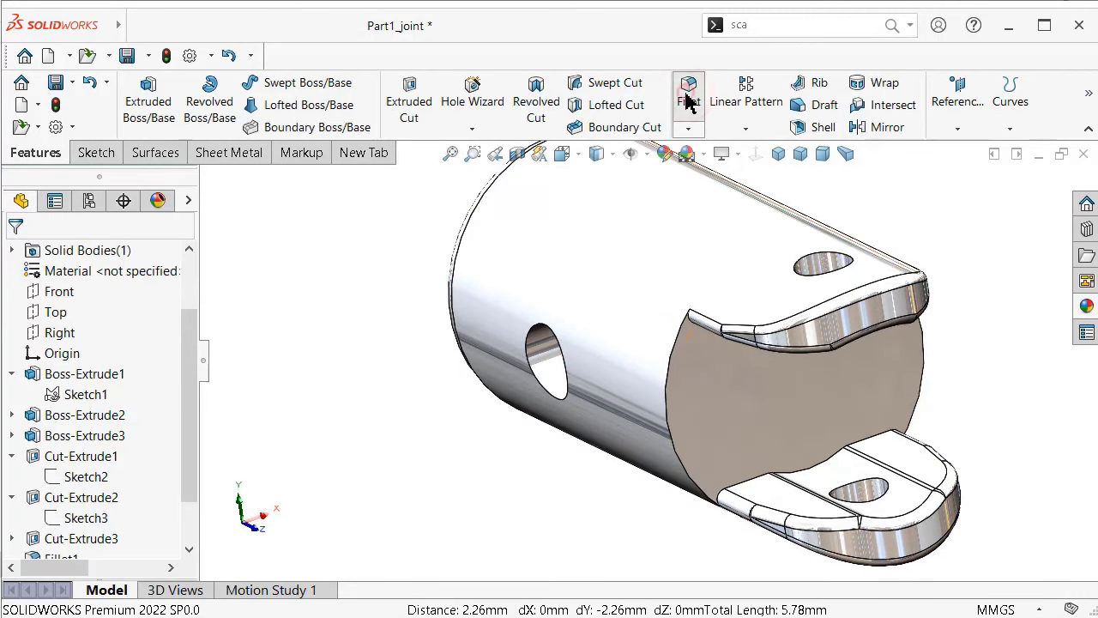
left_click(690, 388)
mouse_move(683, 384)
middle_mouse_down()
mouse_move(635, 381)
mouse_move(916, 248)
mouse_move(1015, 185)
middle_mouse_up()
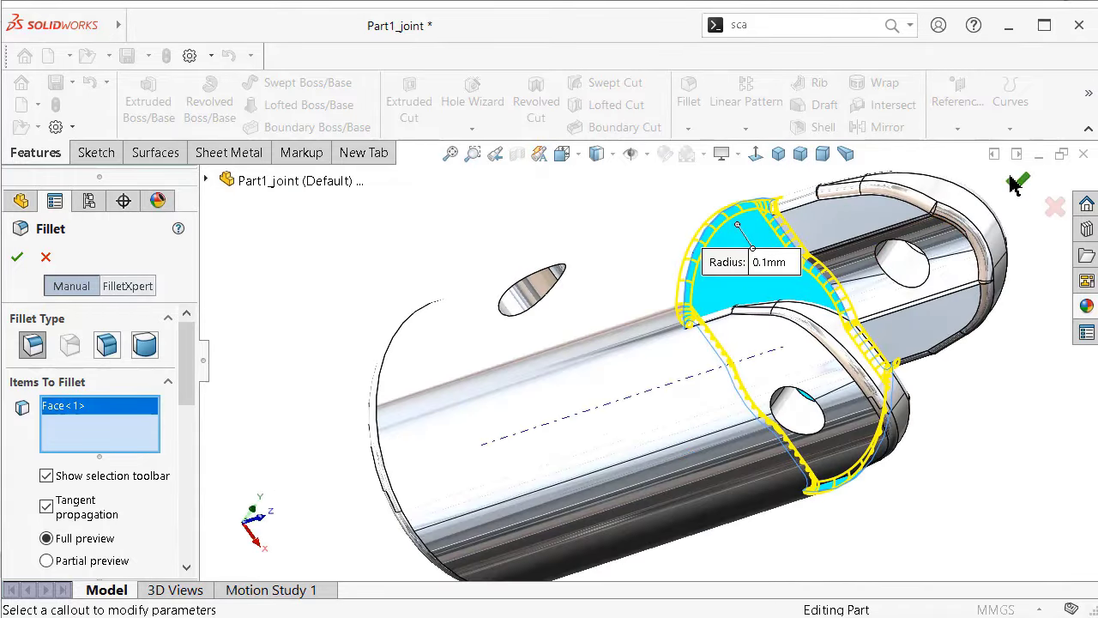
left_click(1017, 182)
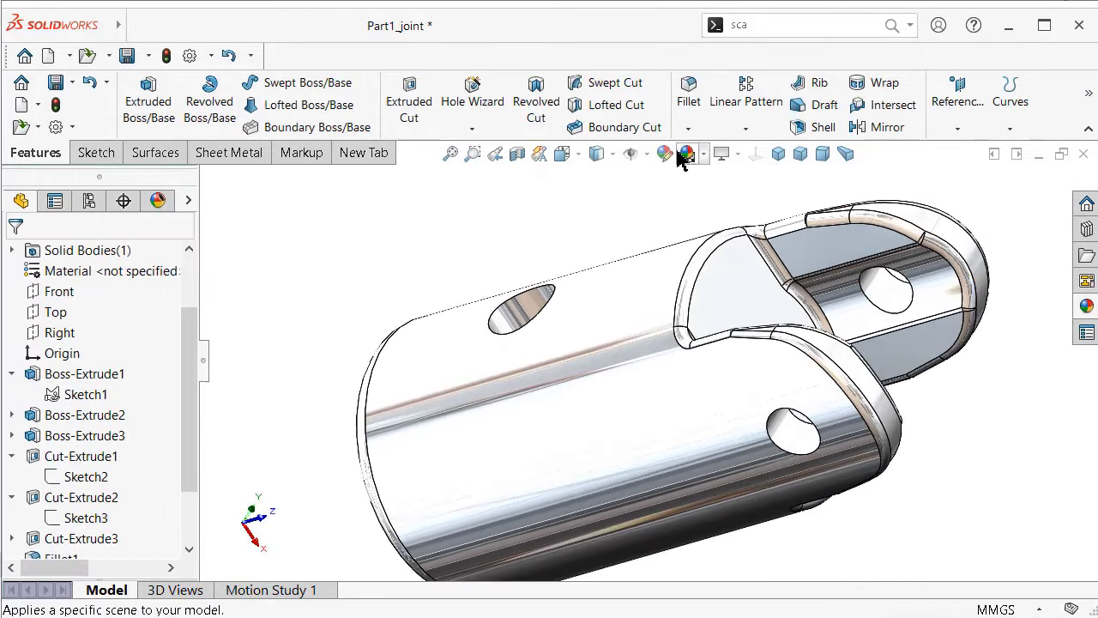
Step: Show the model shaded without edges and orbit in close to the fork end
left_click(598, 200)
mouse_move(598, 200)
middle_mouse_down()
mouse_move(698, 277)
mouse_move(674, 269)
mouse_move(912, 394)
mouse_move(867, 400)
mouse_move(816, 385)
mouse_move(964, 400)
mouse_move(779, 309)
mouse_move(553, 298)
mouse_move(513, 269)
mouse_move(503, 301)
mouse_move(703, 406)
mouse_move(669, 394)
mouse_move(642, 407)
mouse_move(826, 449)
mouse_move(703, 441)
middle_mouse_up()
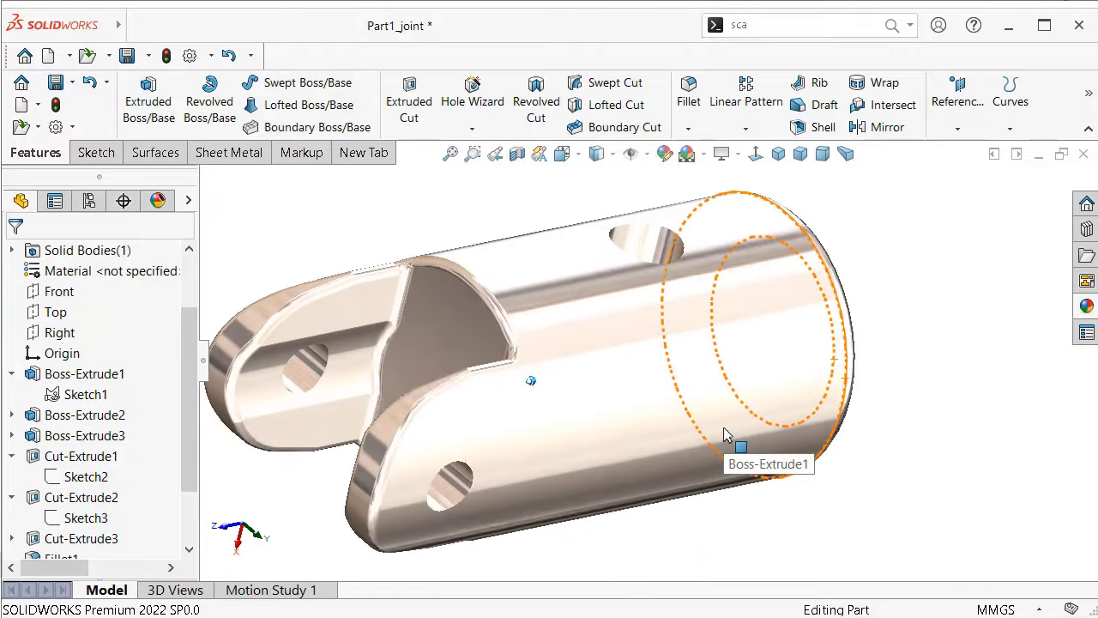
scroll(116, 551, "down", 2)
Step: Edit Fillet5 so it also rounds a face at the shaft's open ring end at 0.1 mm
left_click(57, 538)
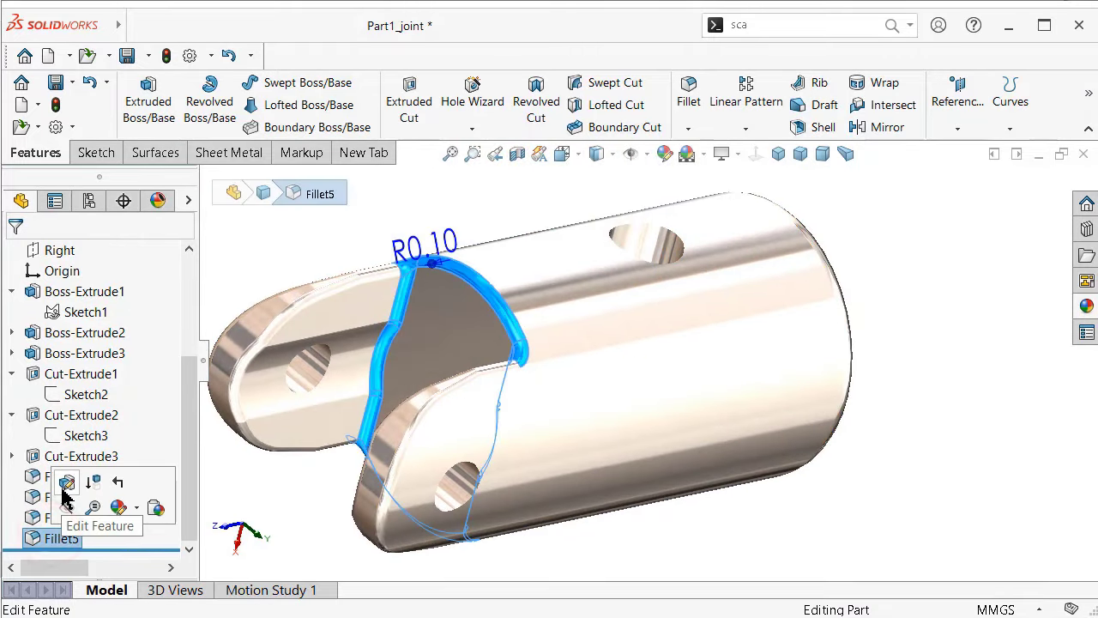
double_click(506, 502)
mouse_move(506, 502)
middle_mouse_down()
mouse_move(508, 392)
mouse_move(807, 358)
mouse_move(1015, 197)
mouse_move(615, 404)
middle_mouse_up()
left_click(503, 340)
left_click(1017, 189)
Step: Rotate the part through several views with the arrow keys to inspect the fillets
key("Left")
key("Left")
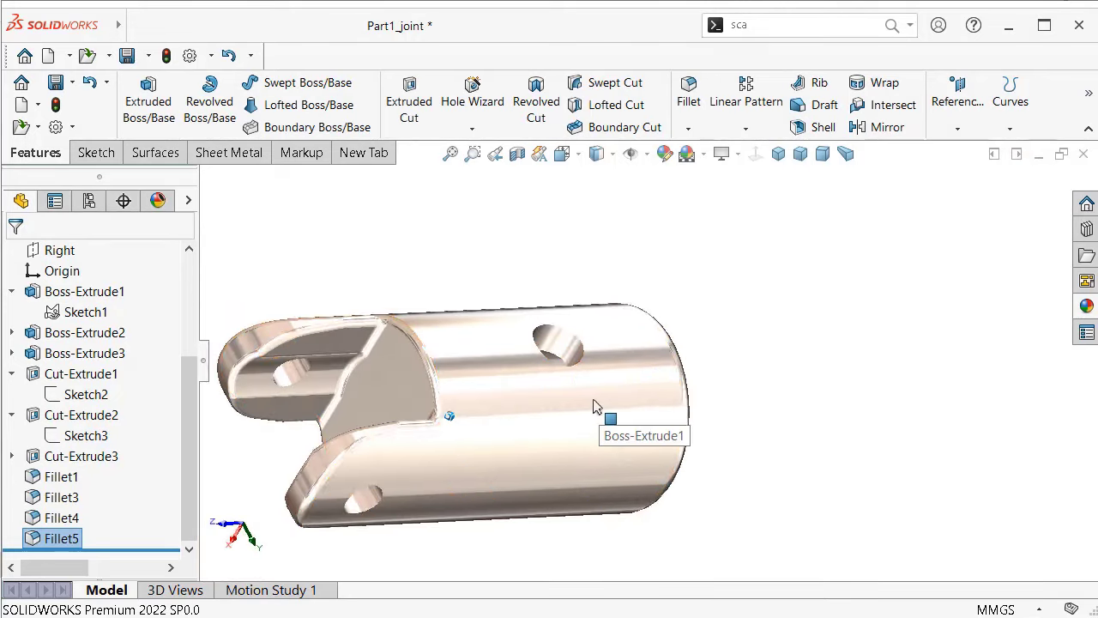
key("Left")
key("Left")
key("Left")
key("Left")
key("Up")
key("Up")
key("Up")
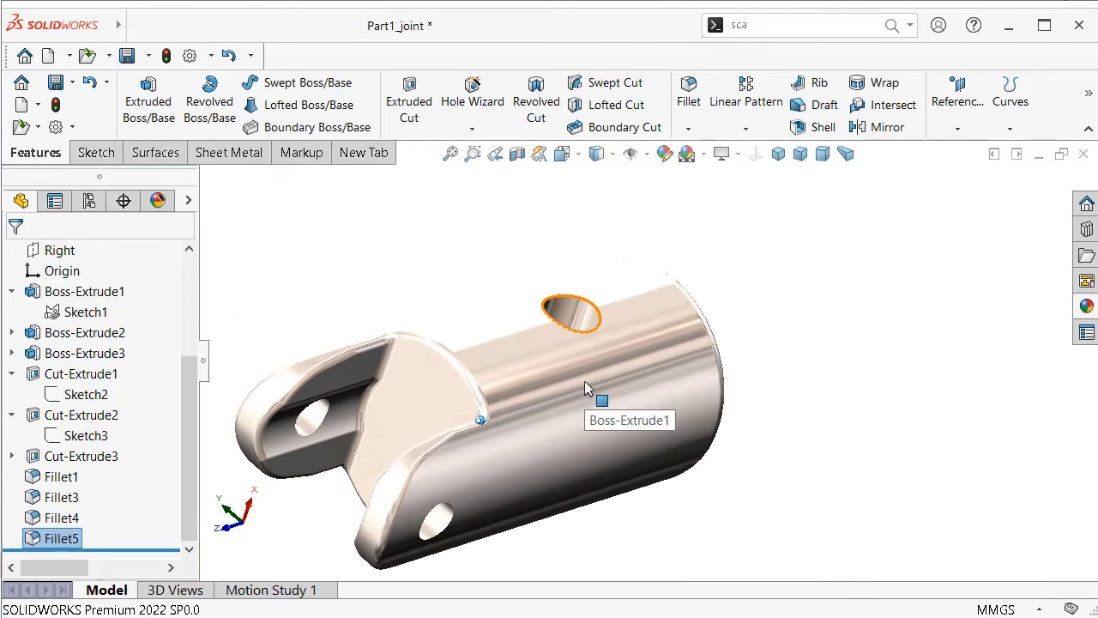
key("Up")
key("Up")
key("Up")
key("Down")
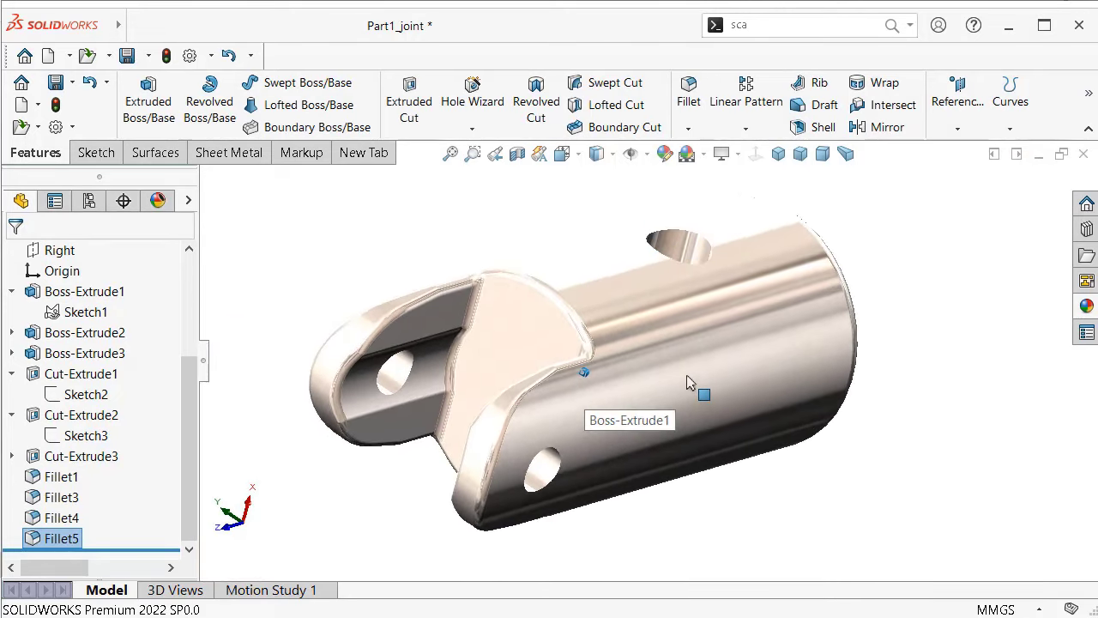
key("Up")
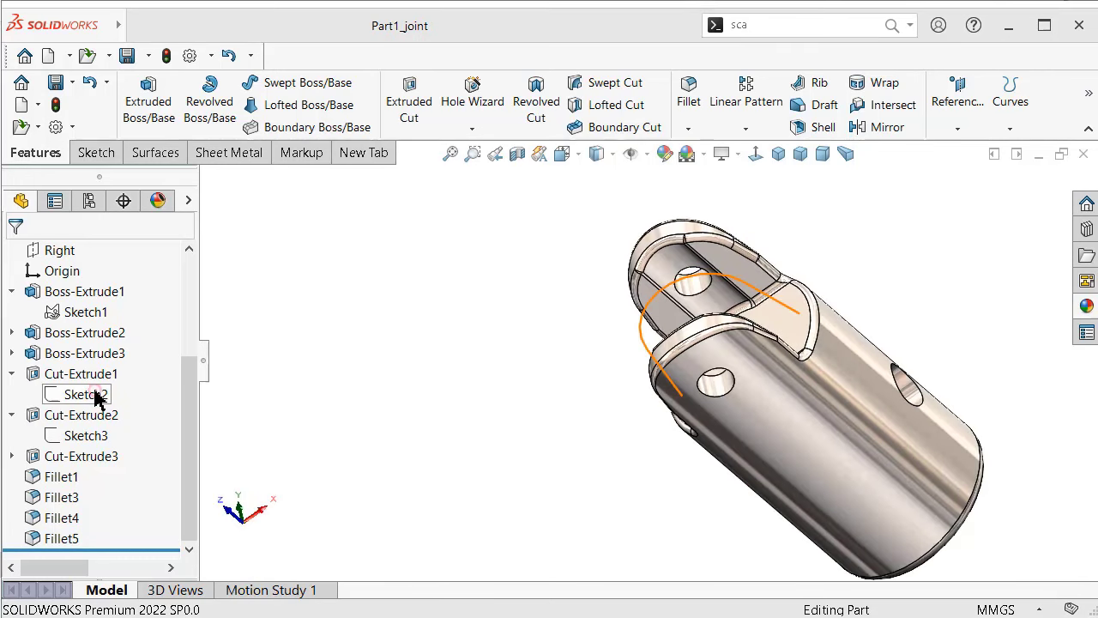
Step: Edit Sketch2 and pull both ends of the slot curve toward the shoulder line
left_click(97, 396)
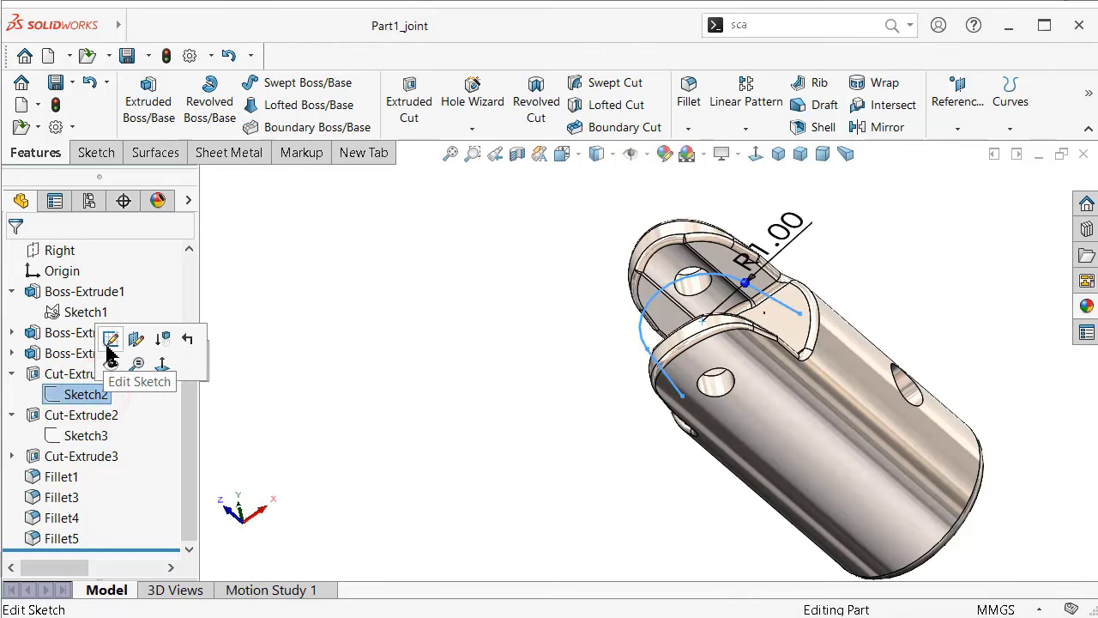
left_click(755, 154)
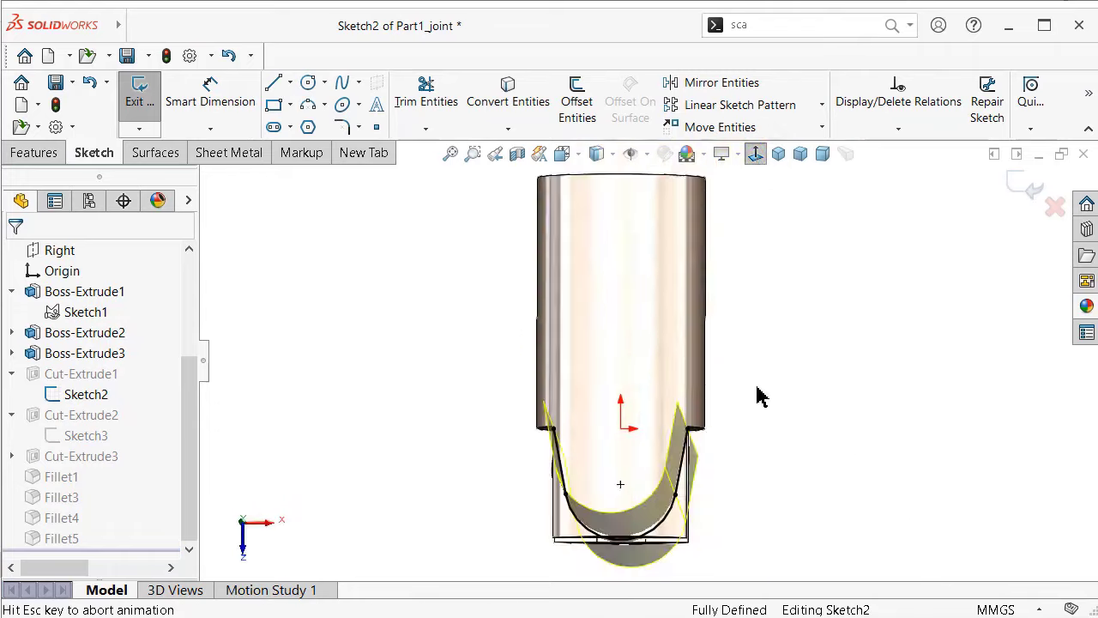
left_click(429, 297)
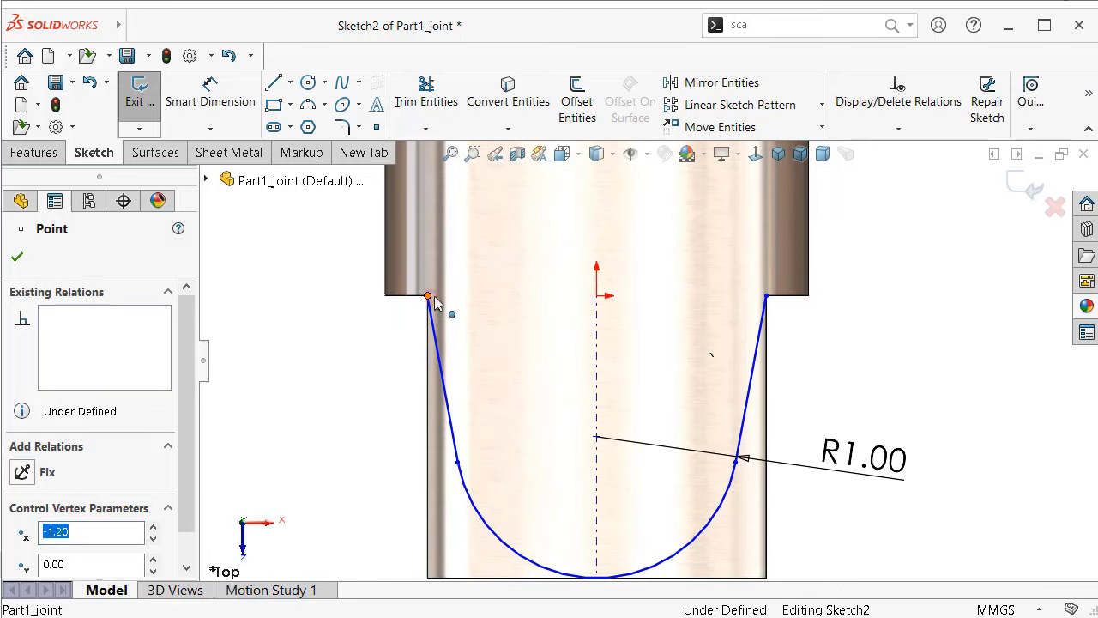
left_click_drag(434, 299, 452, 302)
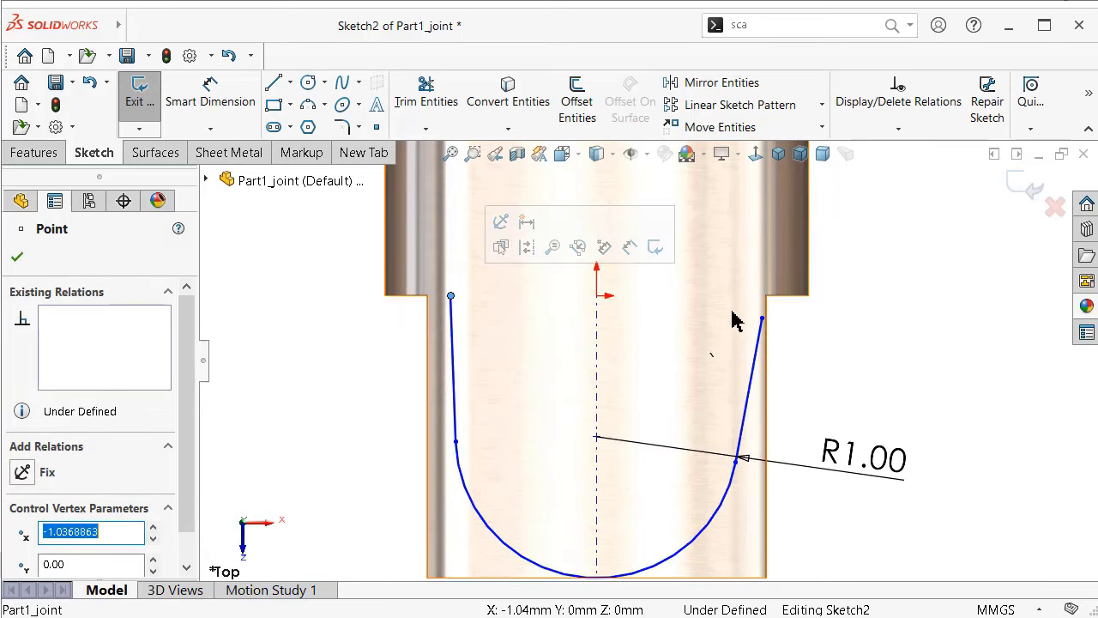
left_click_drag(762, 319, 753, 296)
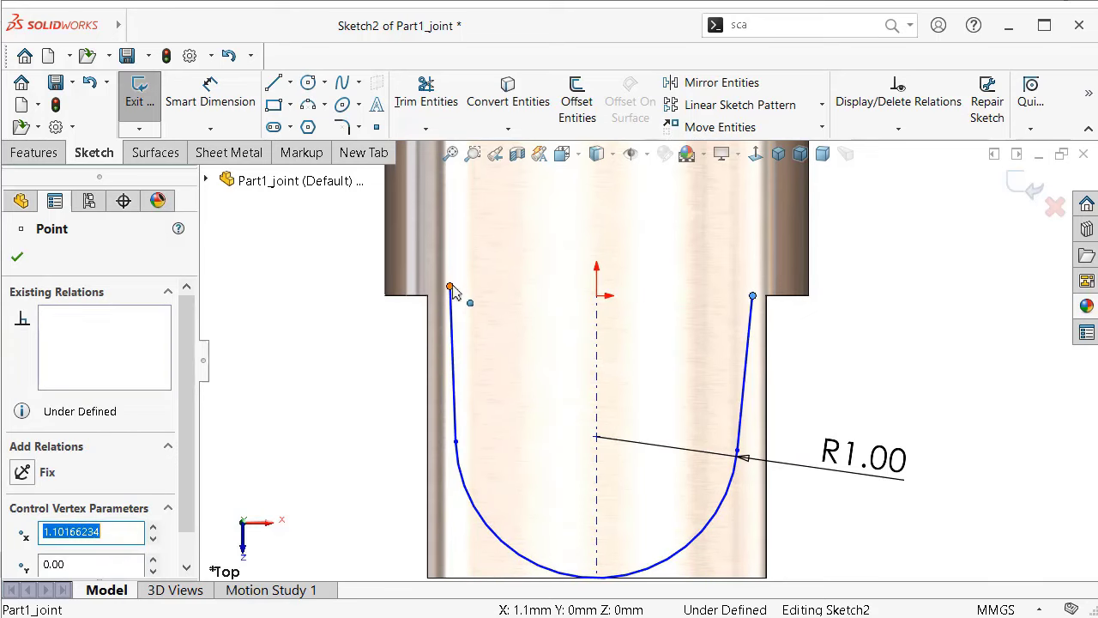
left_click(454, 309)
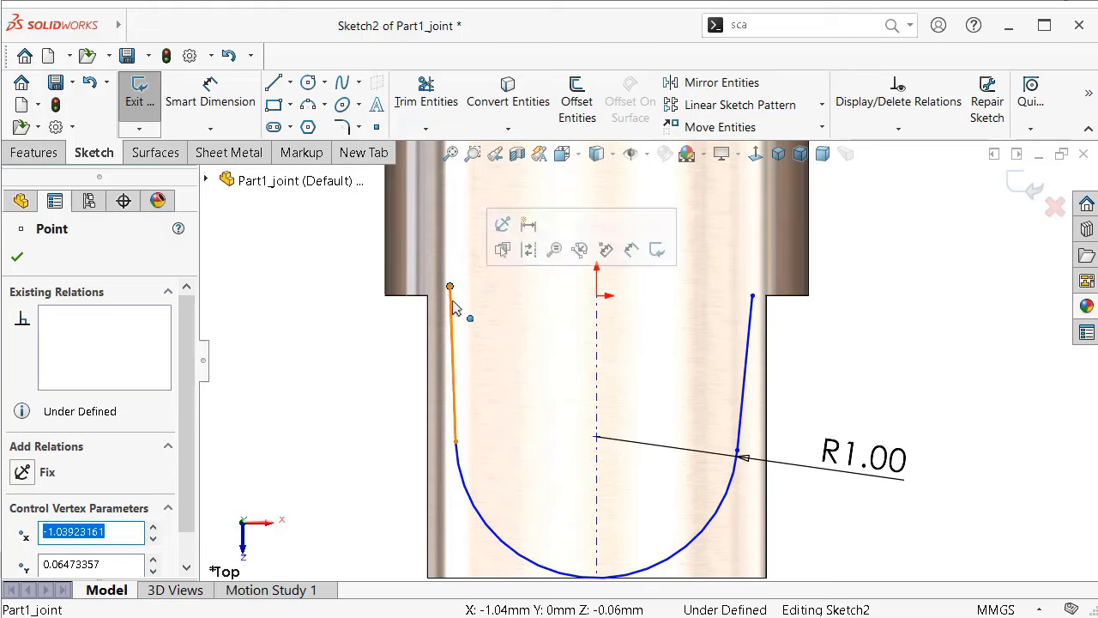
left_click(274, 83)
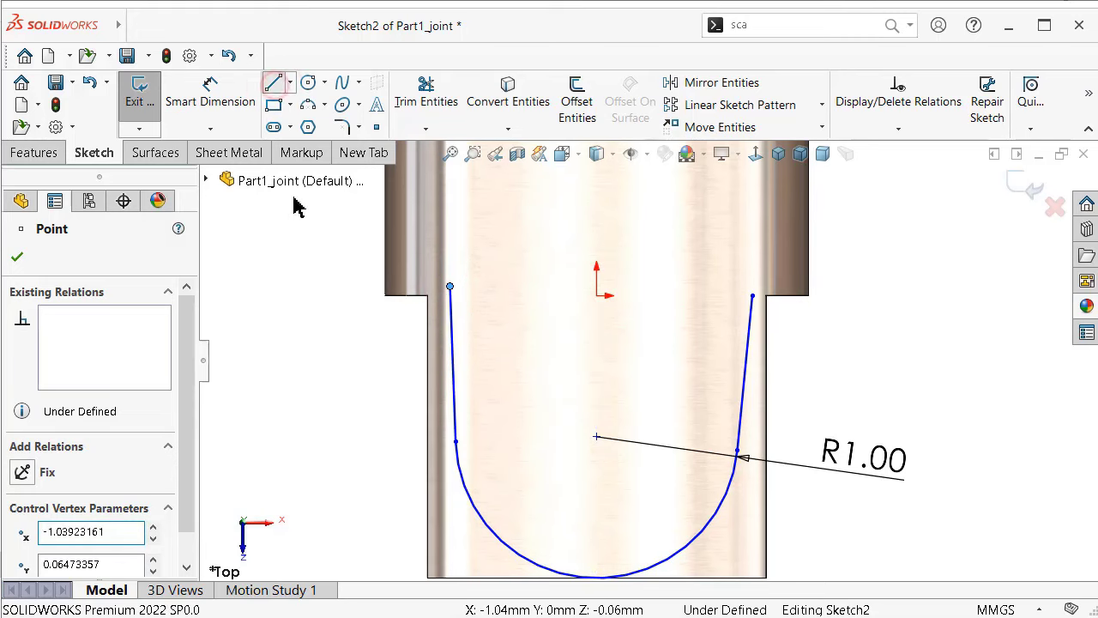
Step: Draw short lines joining the left and right part corners to the slot curve ends
left_click(428, 296)
double_click(450, 285)
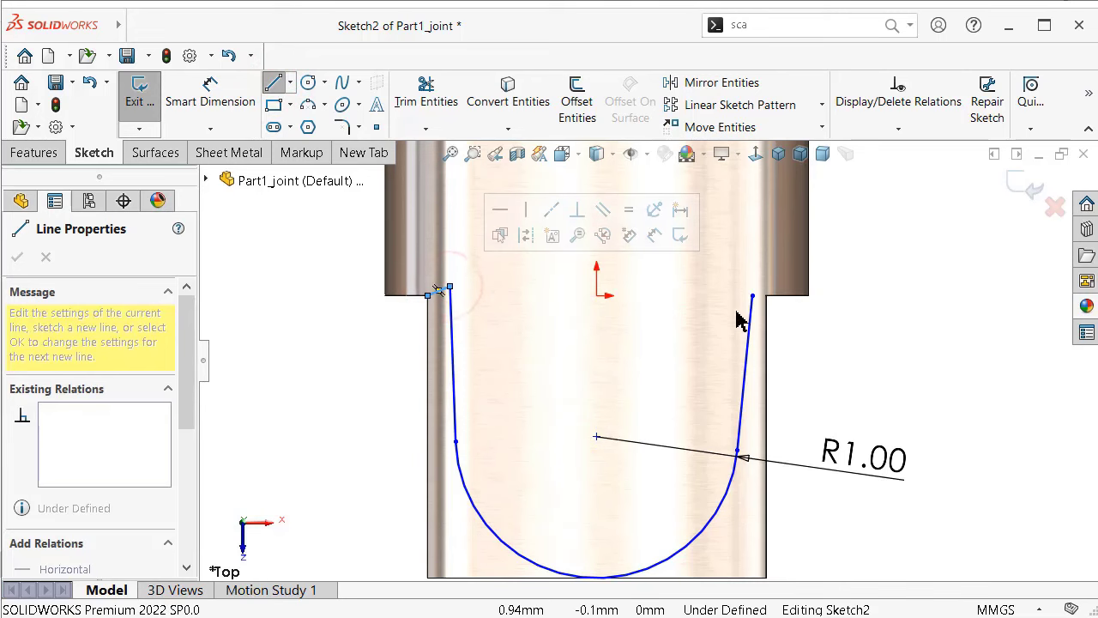
left_click(766, 296)
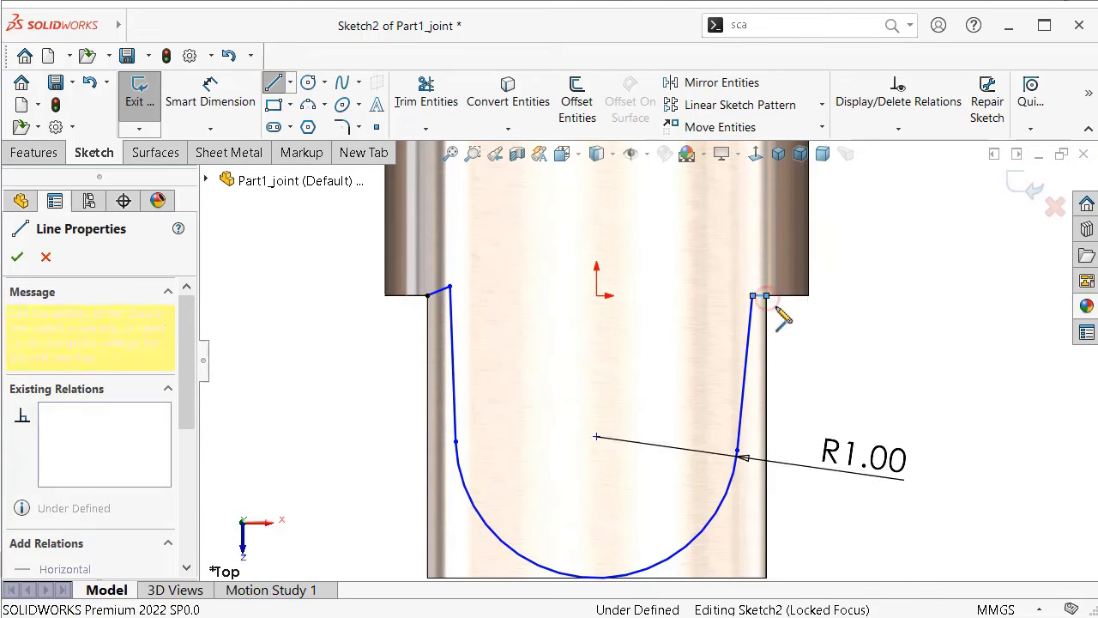
scroll(824, 296, "down", 2)
key("Escape")
scroll(687, 290, "up", 1)
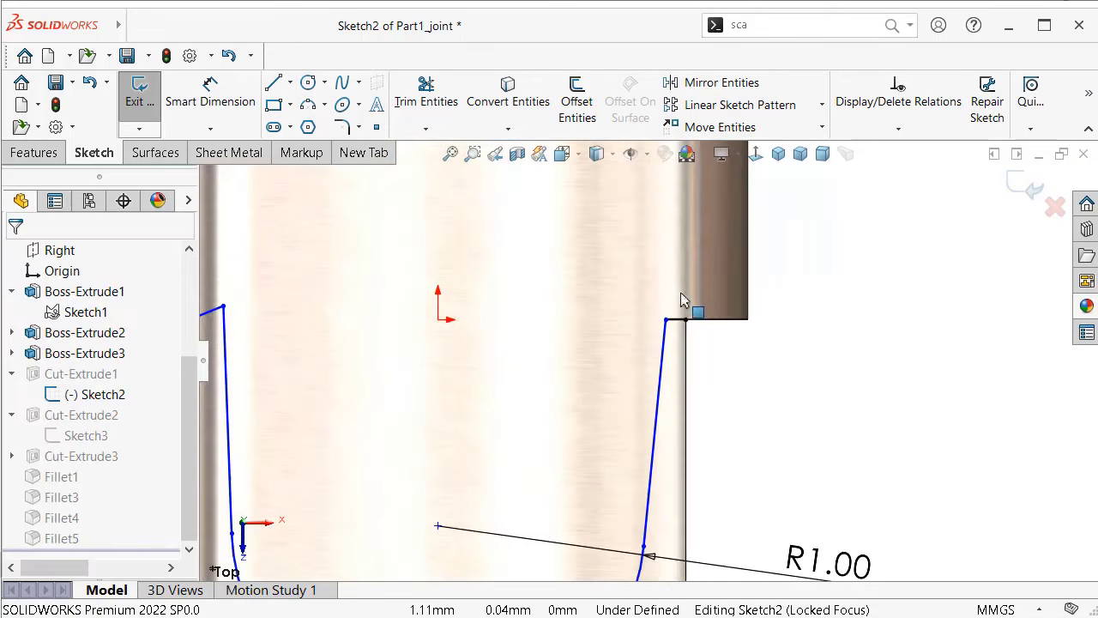
scroll(694, 352, "up", 1)
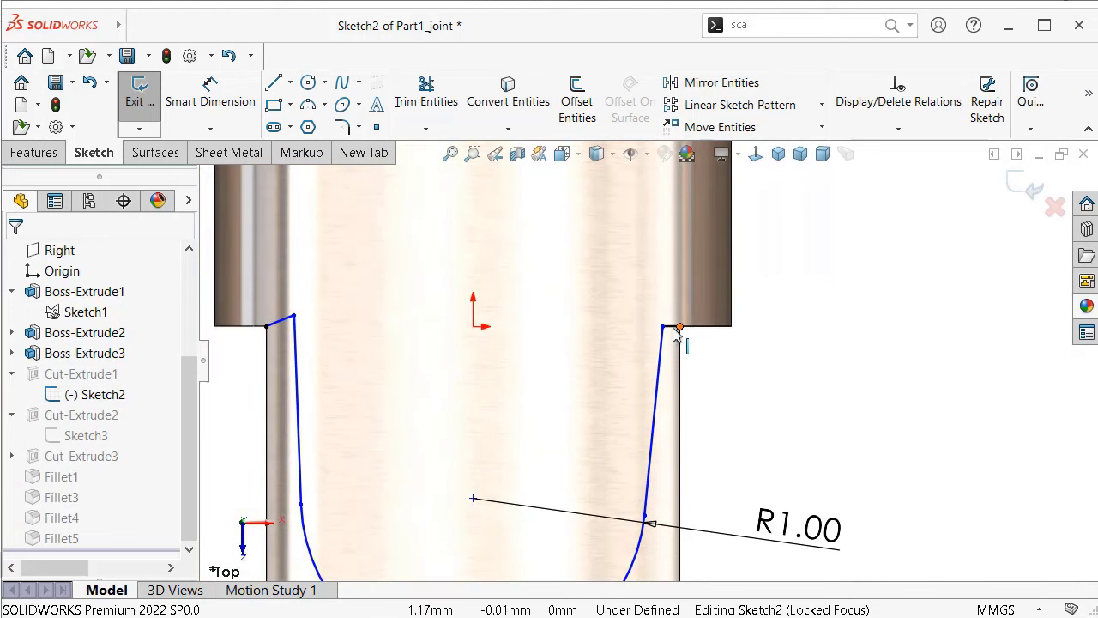
Step: Make the short top-right and left connecting lines horizontal
left_click(671, 328)
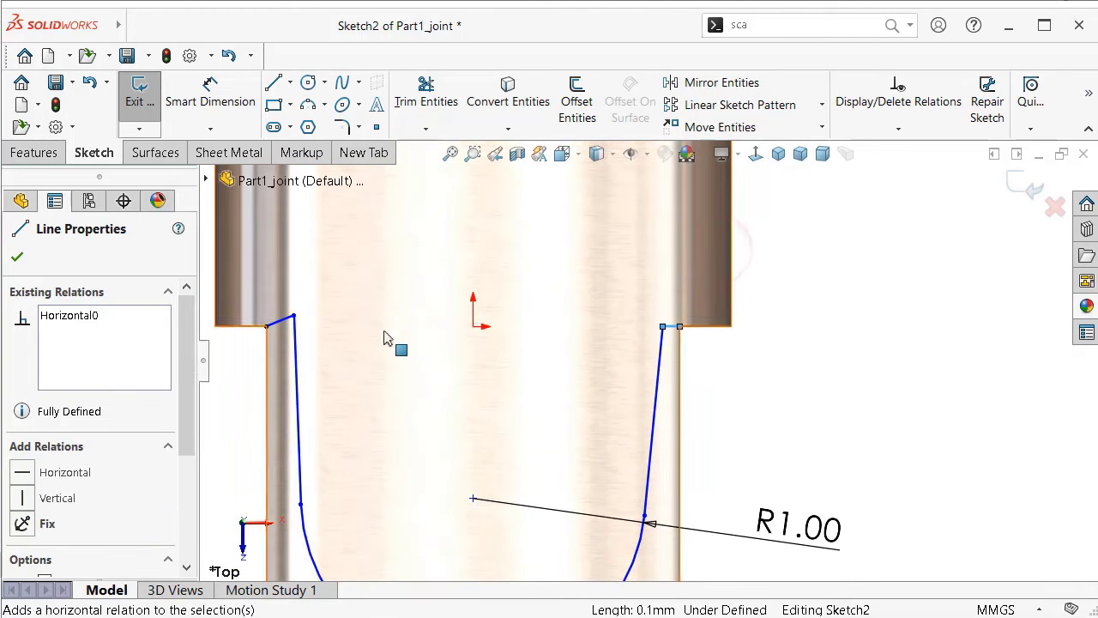
left_click(288, 322)
left_click(336, 243)
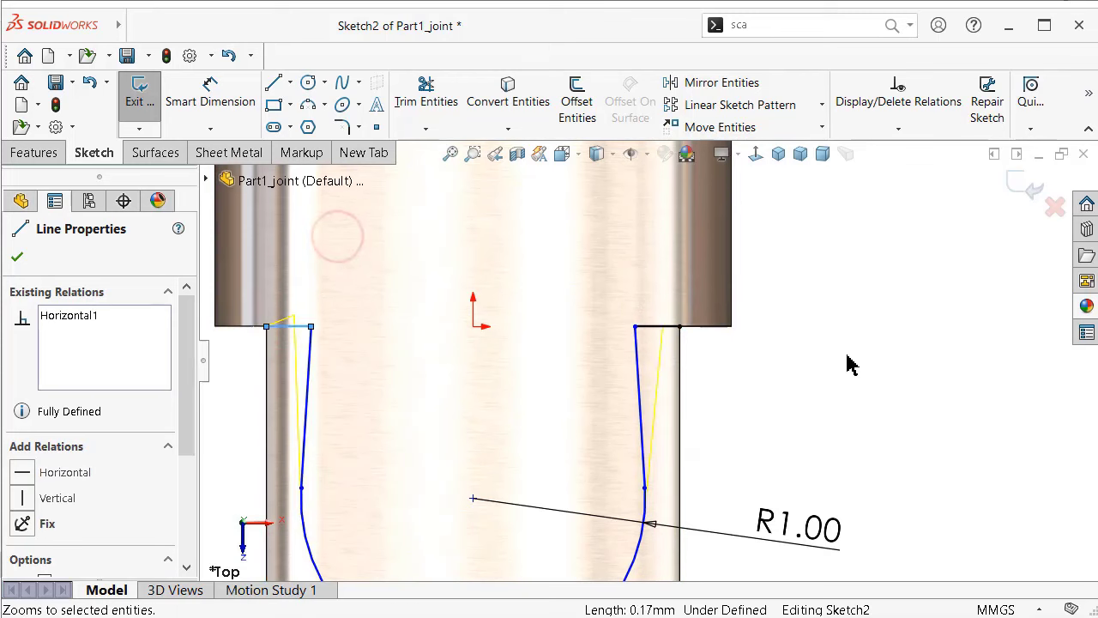
left_click(905, 367)
Step: Change the slot radius from R1.00 to 0.60
double_click(783, 513)
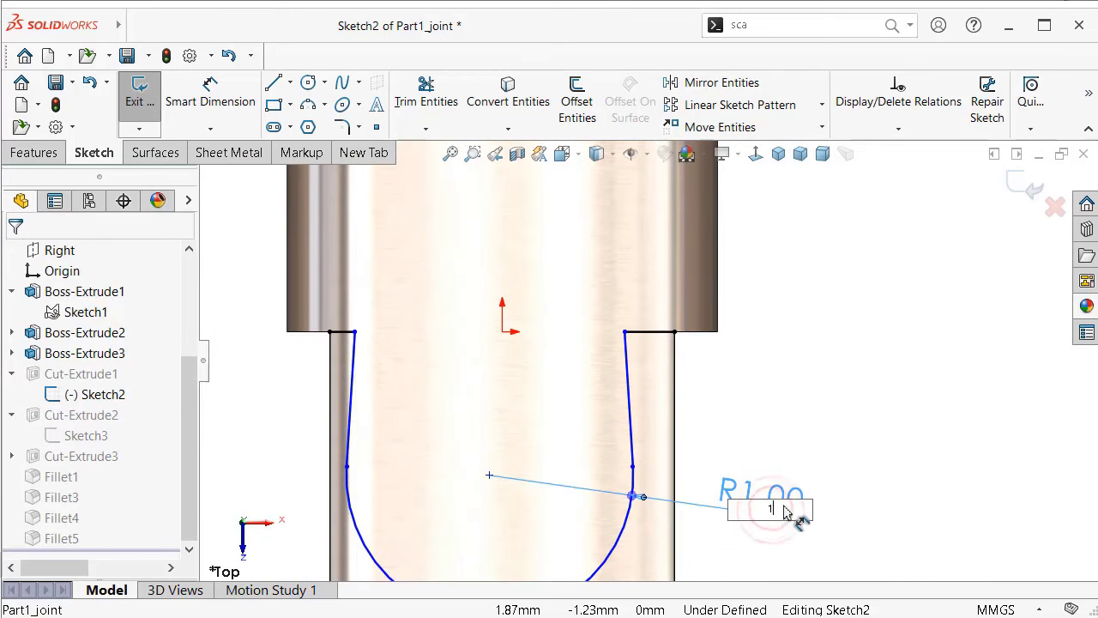
type("0.6")
key("Return")
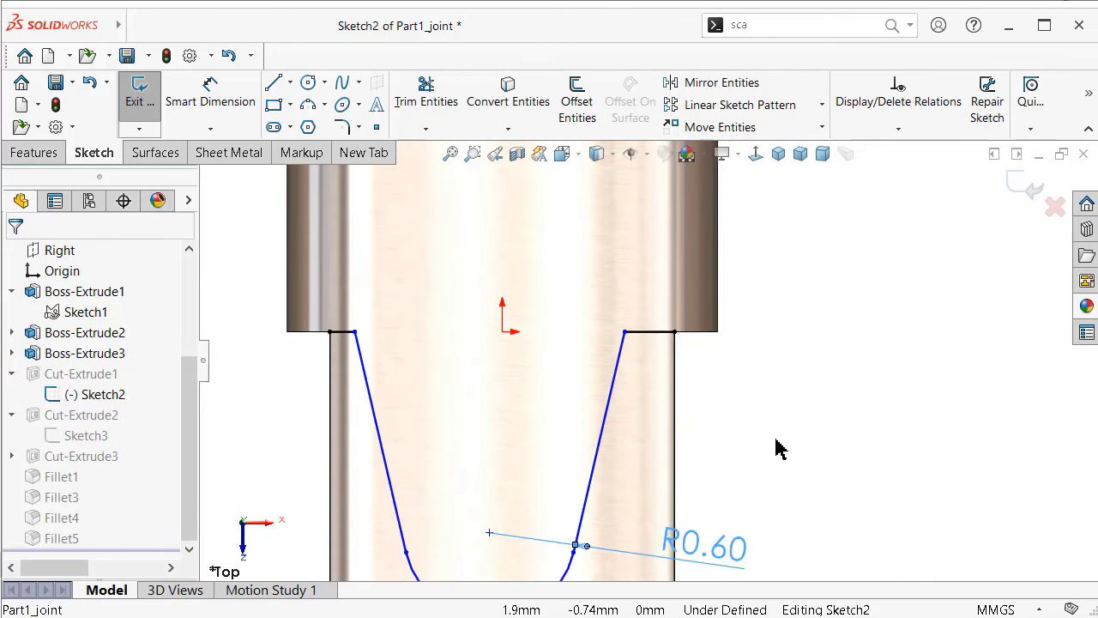
scroll(645, 361, "up", 2)
right_click_drag(865, 400, 846, 269)
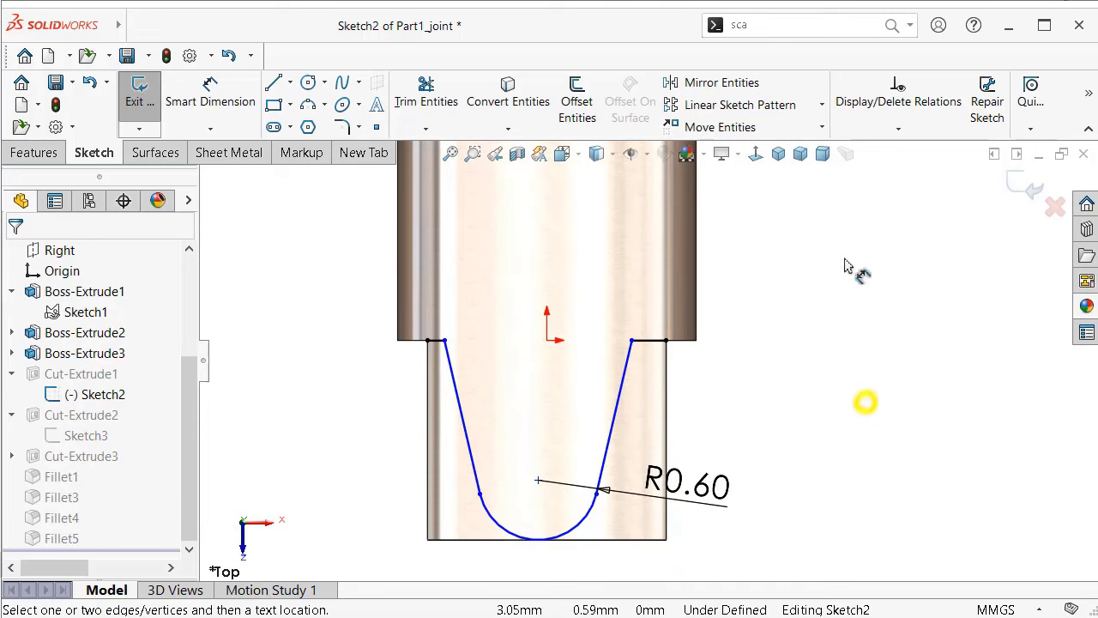
left_click(662, 343)
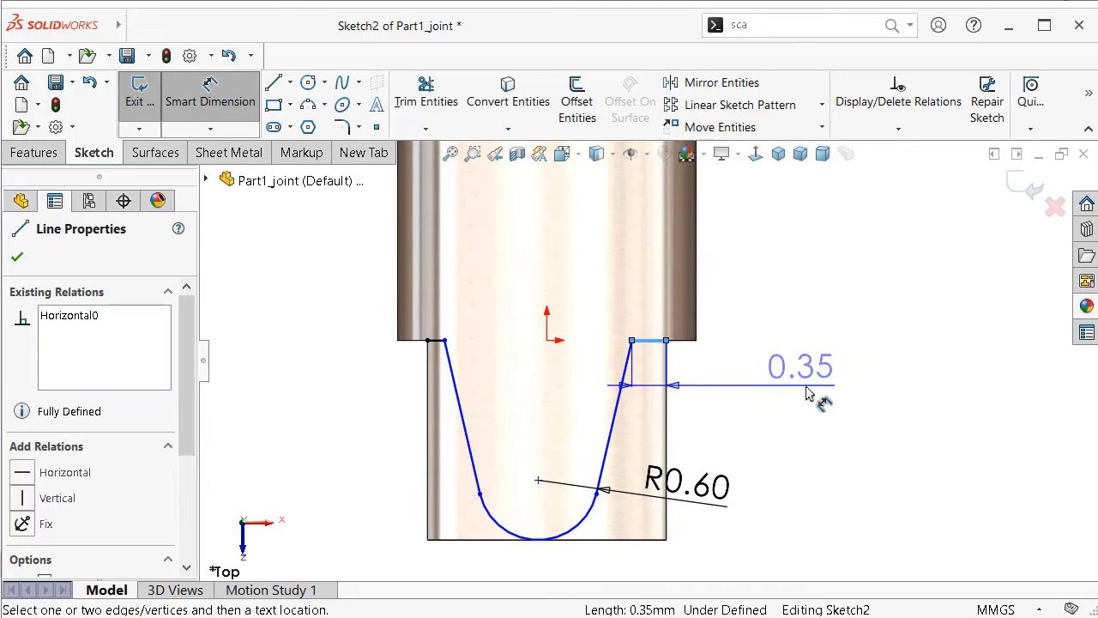
Step: Dimension the short top-right line at 0.20
left_click(819, 389)
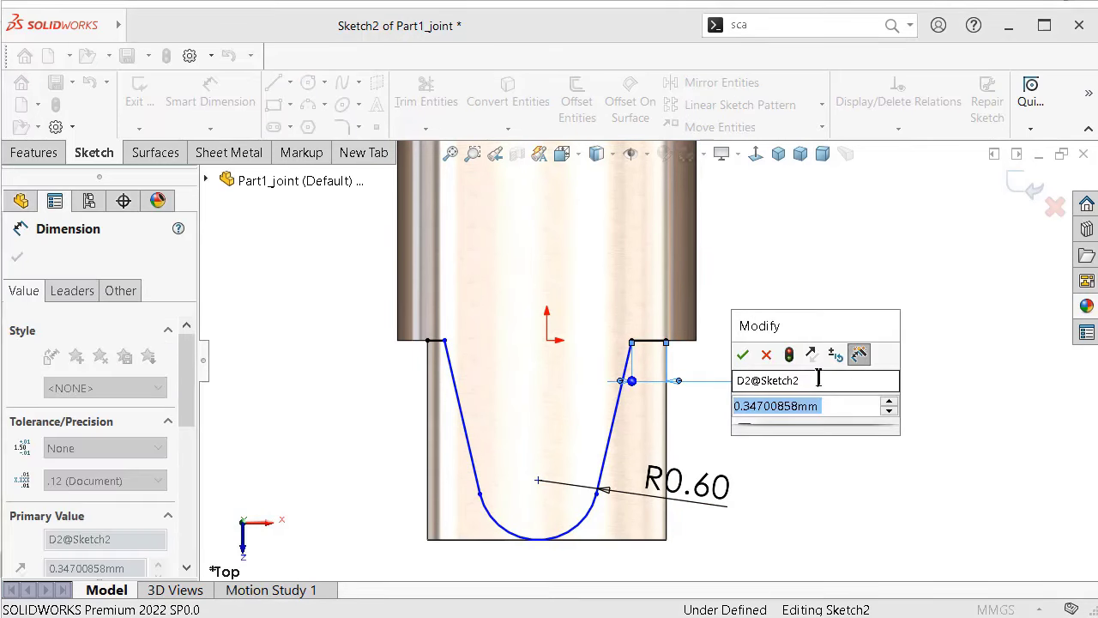
type("0.")
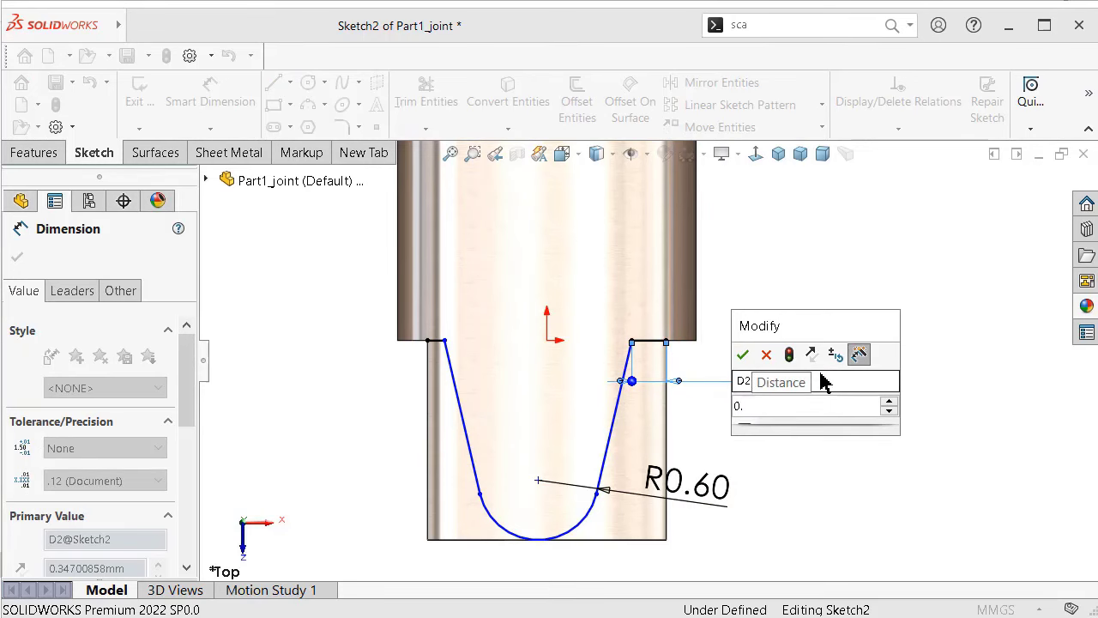
type("2")
key("Return")
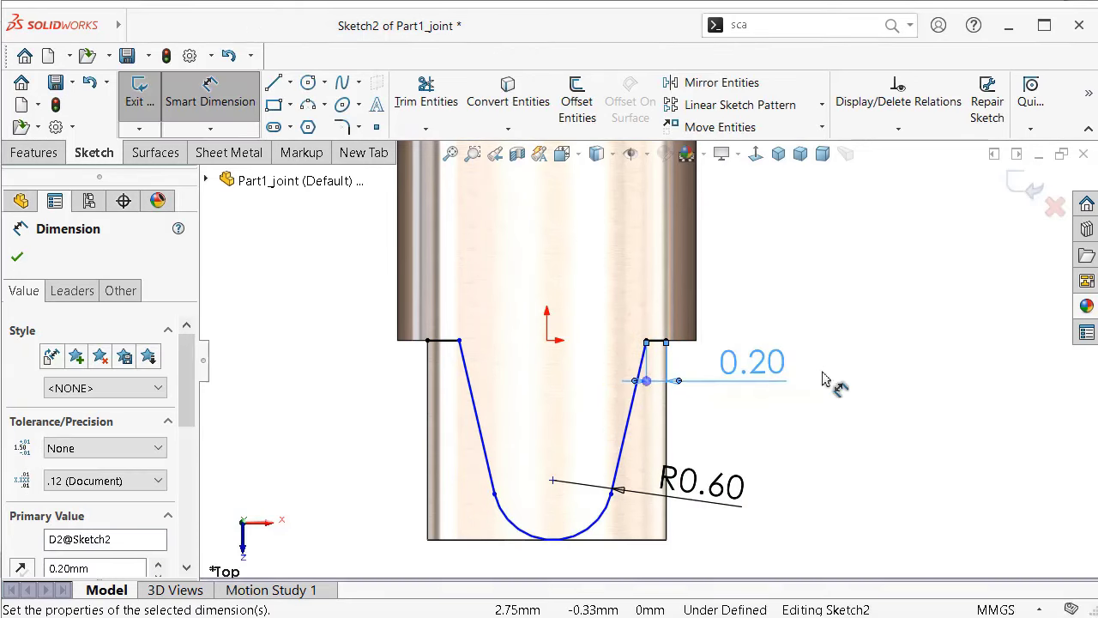
left_click(762, 343)
scroll(712, 345, "down", 2)
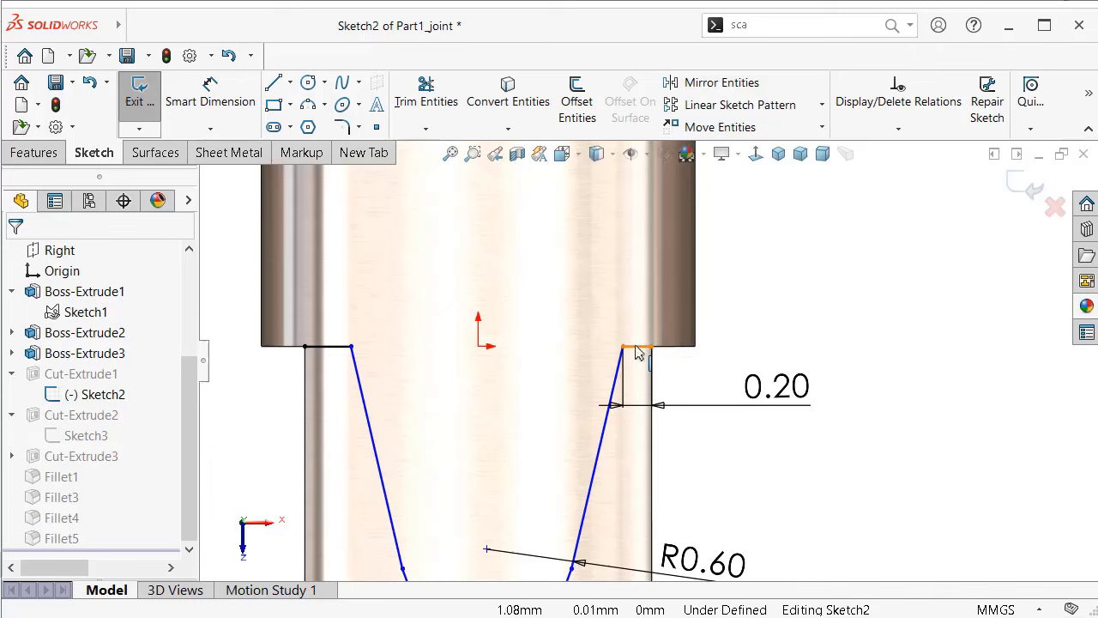
Step: Make both short top lines equal and change their width to 0.30
left_click(637, 352)
left_click(357, 347, "ctrl")
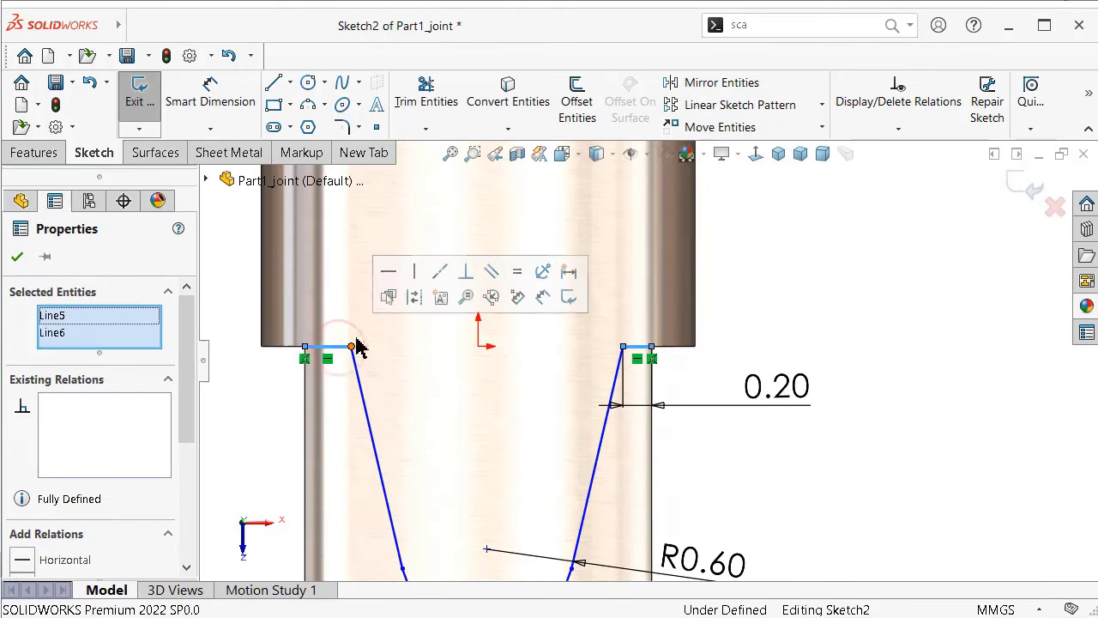
left_click(517, 273)
left_click(923, 302)
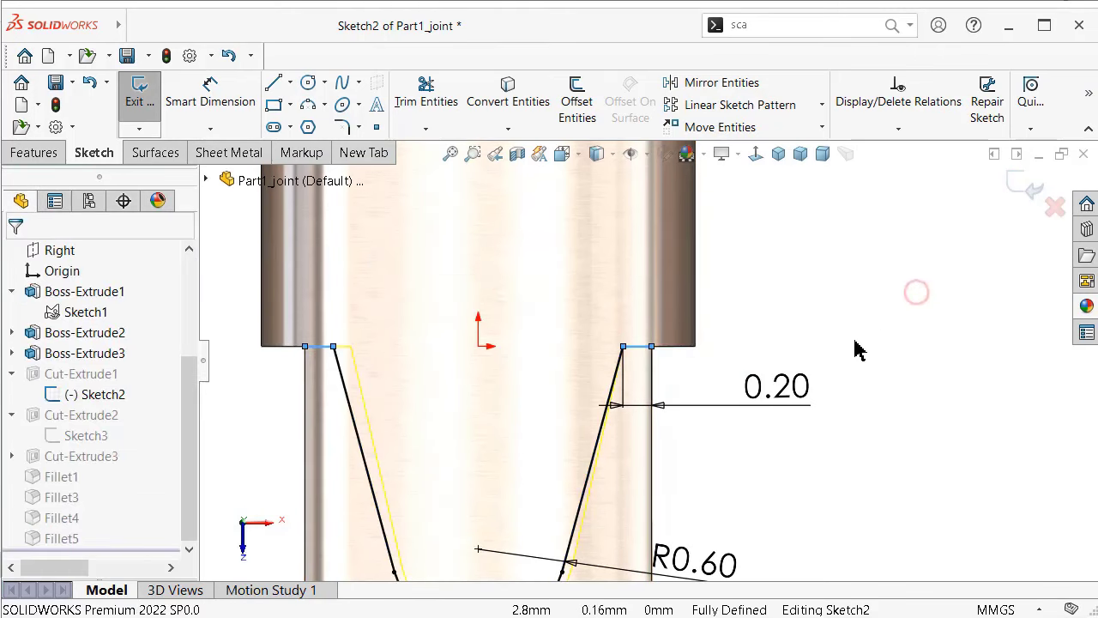
double_click(796, 396)
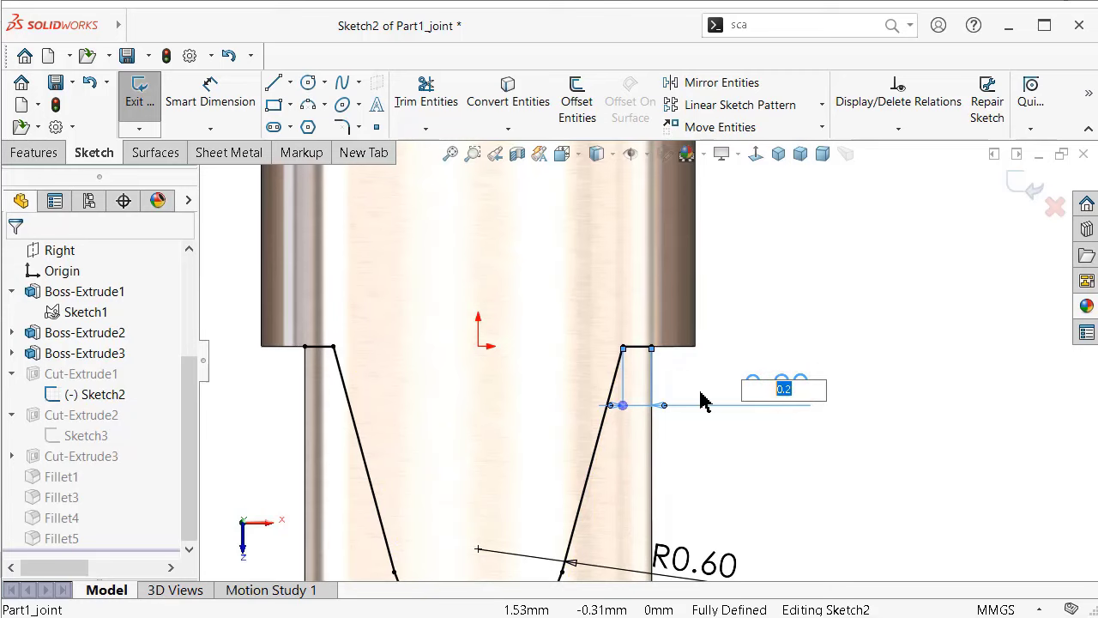
type("0.3")
key("Return")
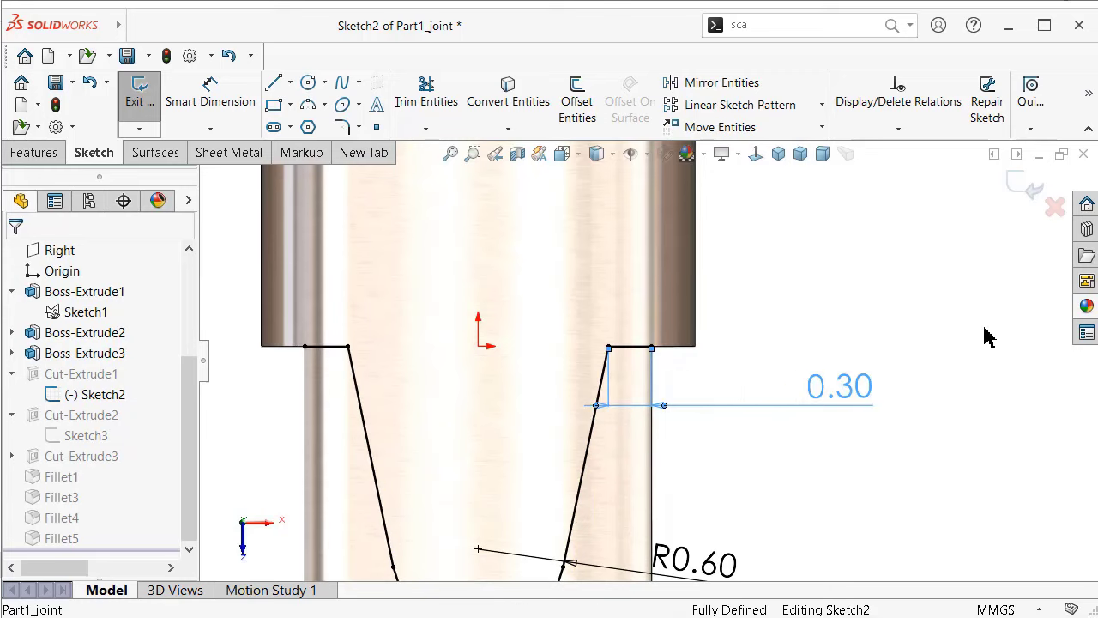
Step: Change the slot radius to 0.75 and exit the sketch to rebuild the part
key("f")
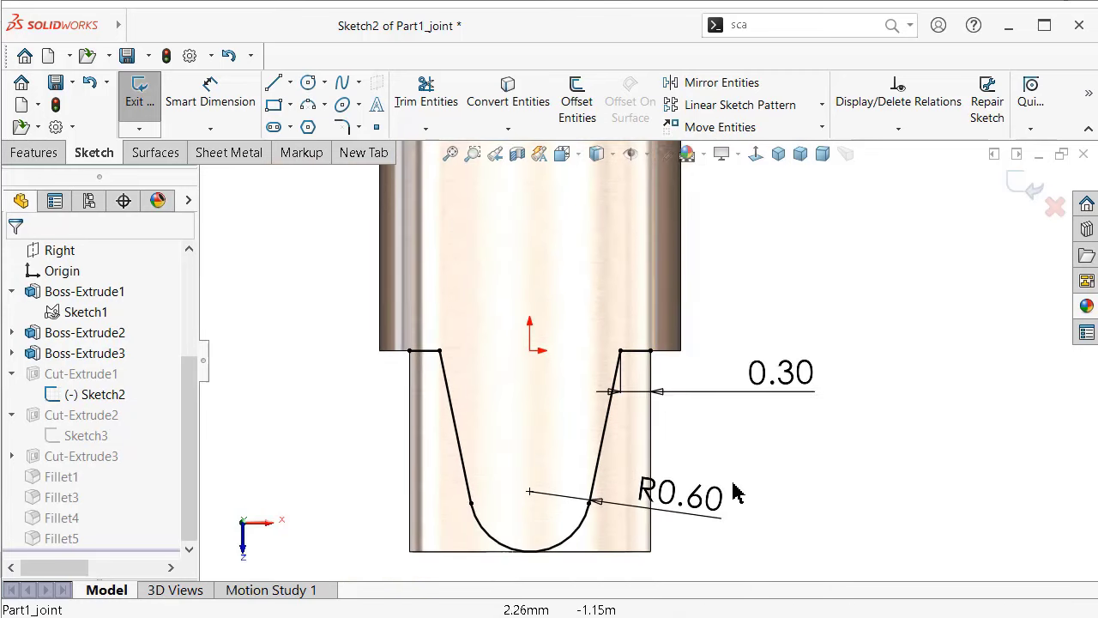
double_click(697, 507)
type("0.75")
key("Return")
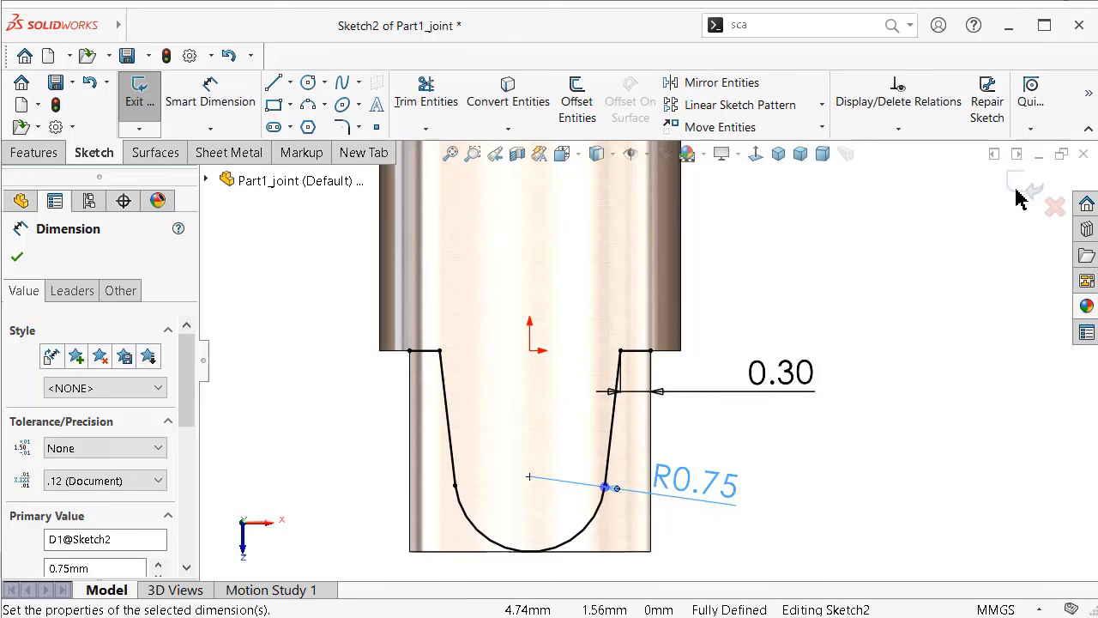
left_click(1023, 184)
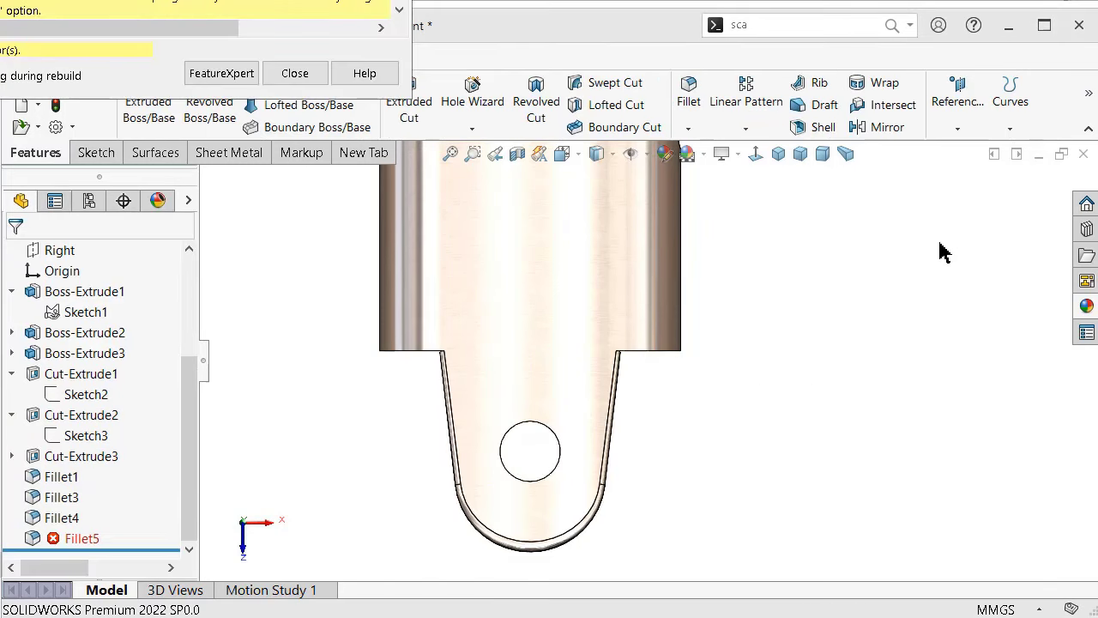
Step: Dismiss the rebuild error and edit Fillet5 to a 0.05 mm radius
mouse_move(674, 464)
middle_mouse_down()
mouse_move(759, 282)
mouse_move(657, 375)
middle_mouse_up()
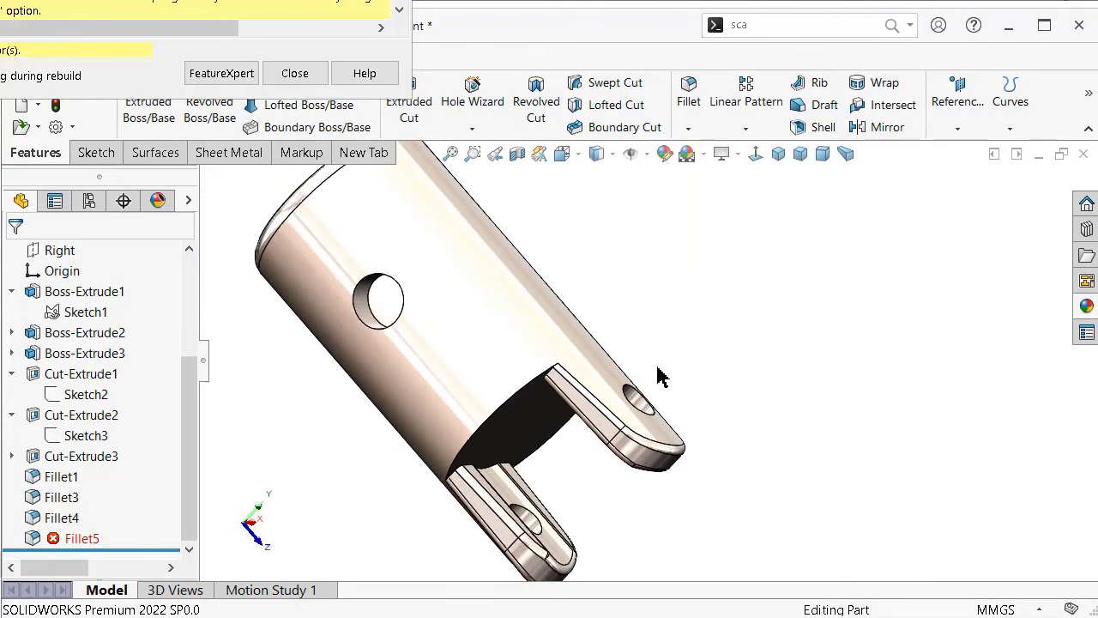
left_click(294, 73)
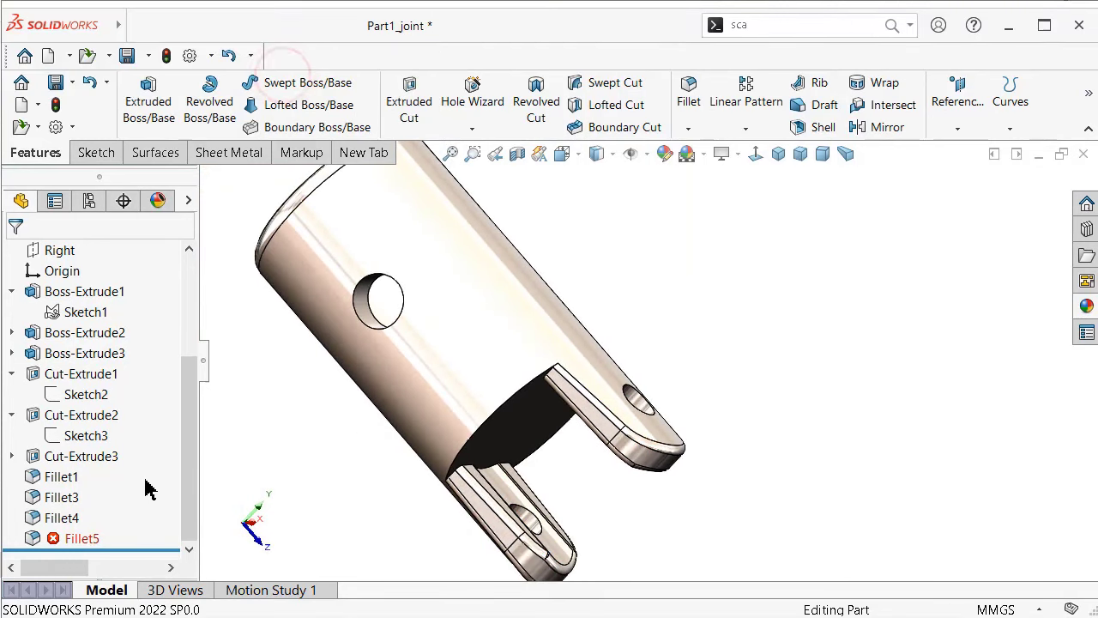
left_click(79, 540)
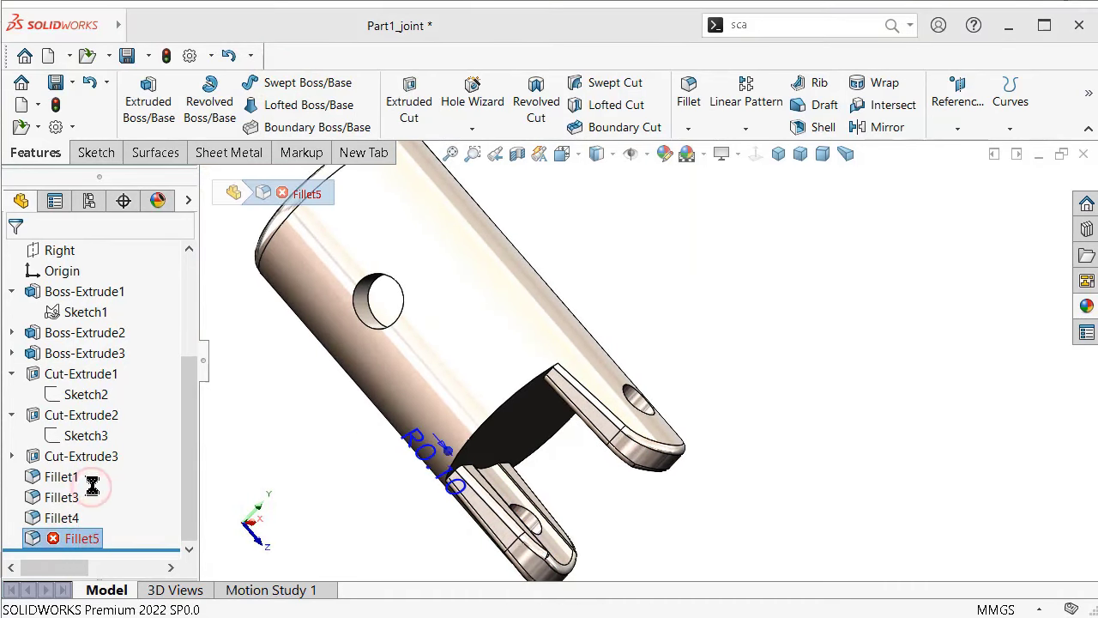
left_click(97, 496)
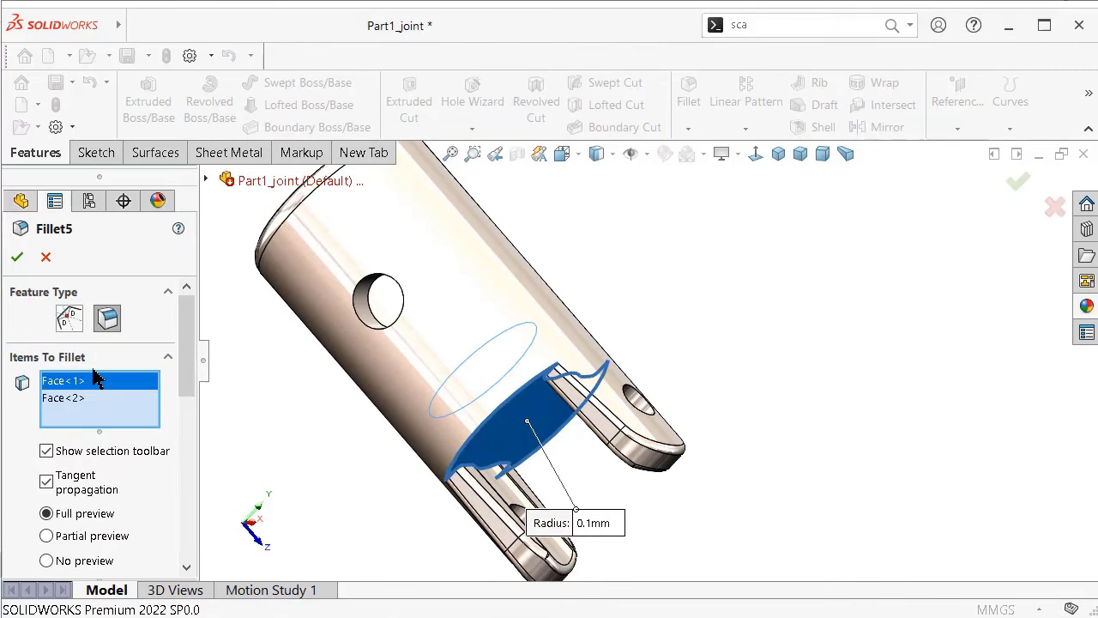
scroll(180, 426, "down", 5)
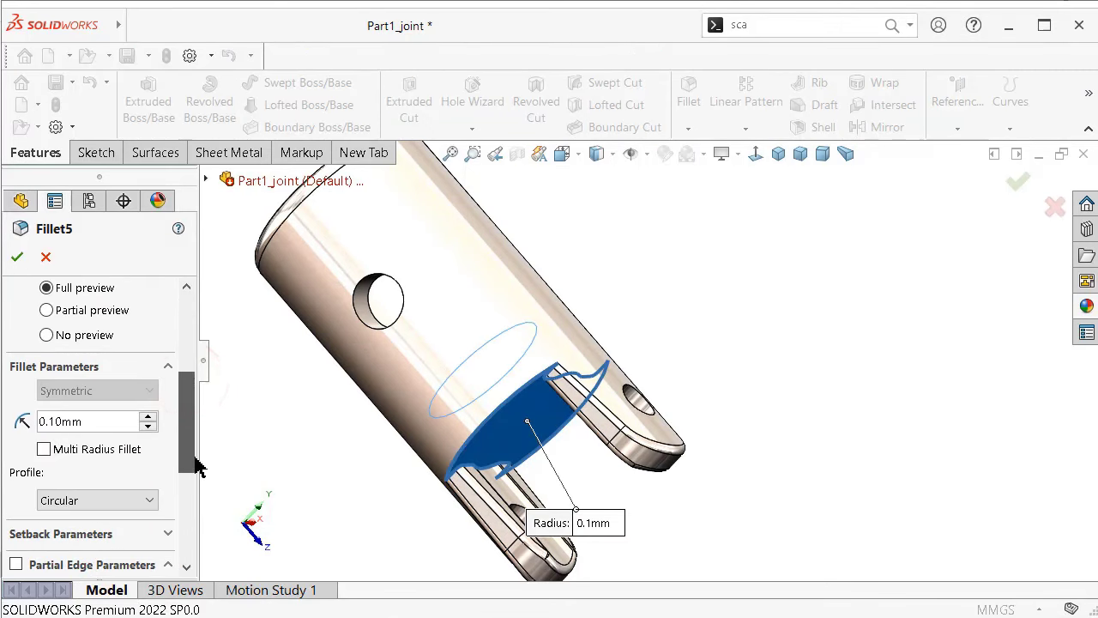
left_click(104, 420)
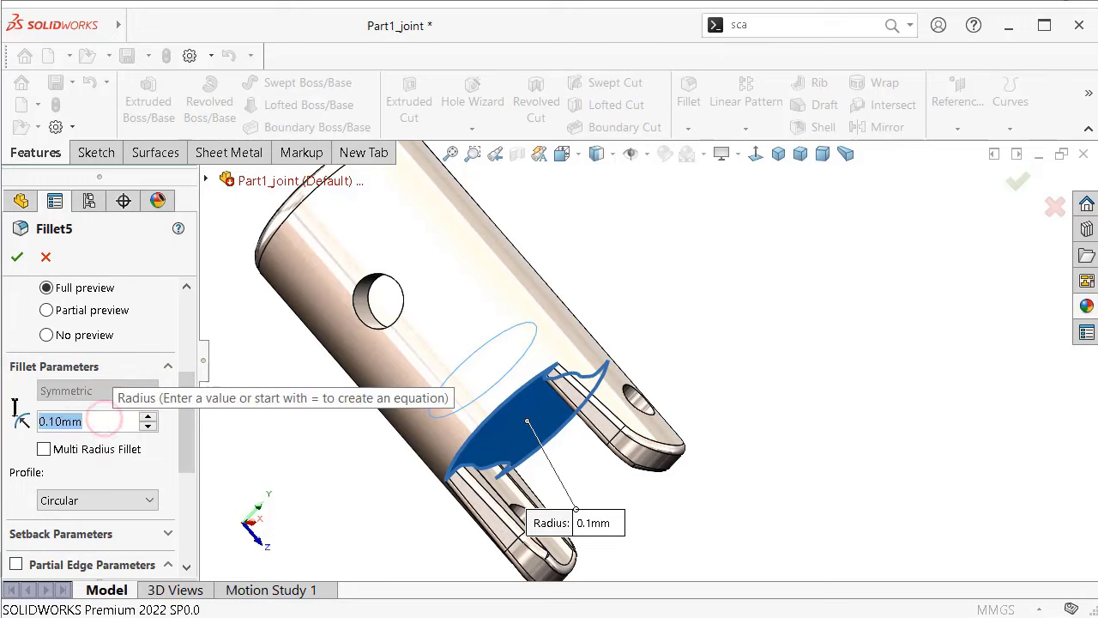
type("0.")
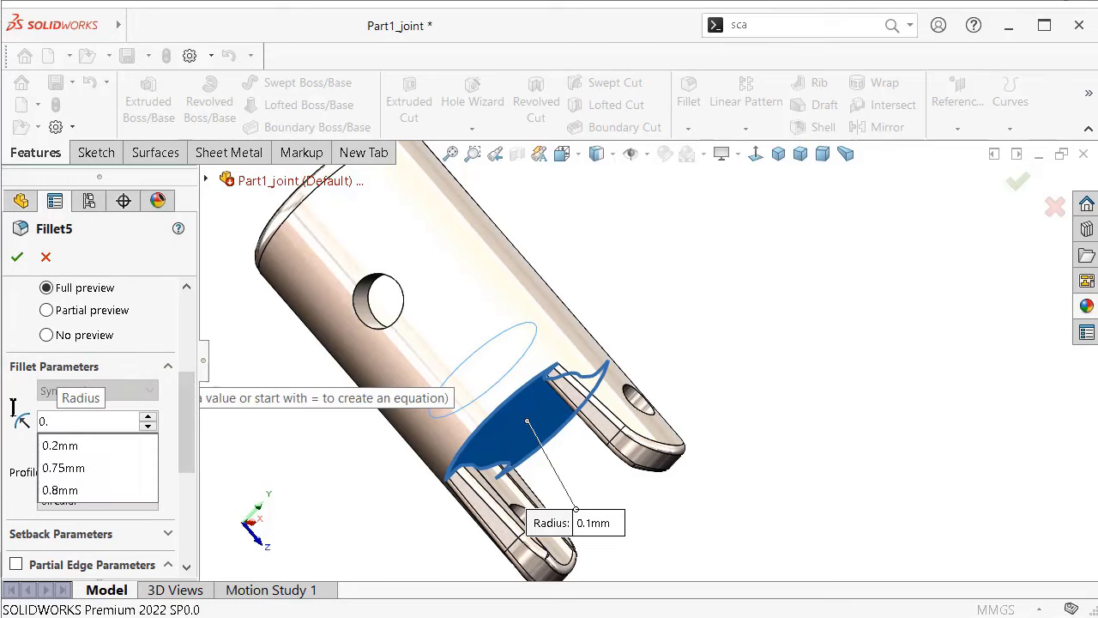
type("0")
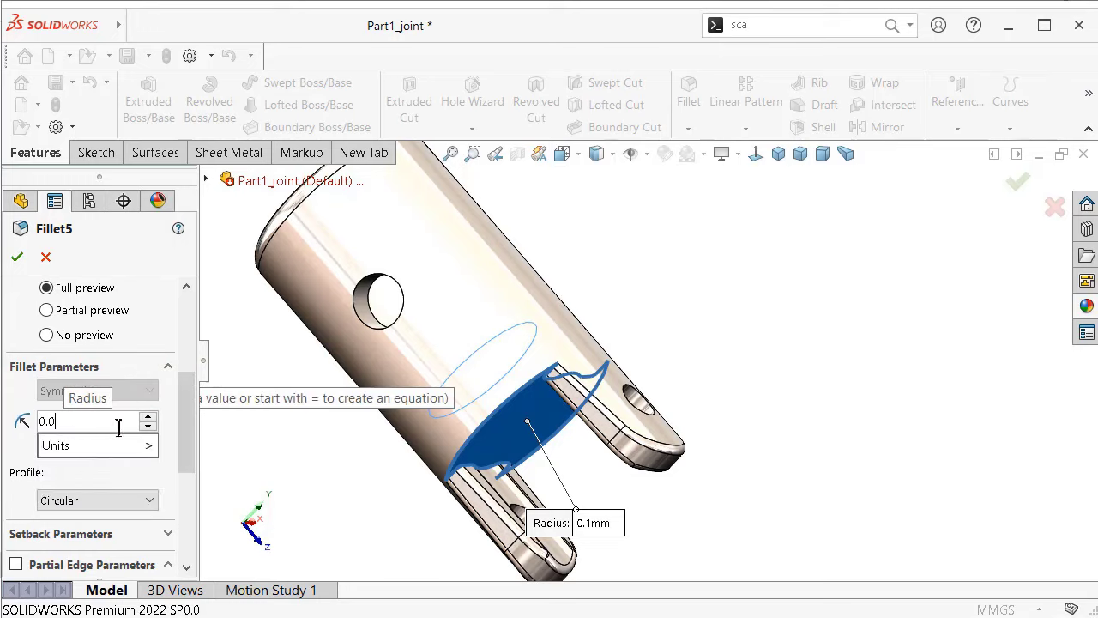
type("5")
key("Return")
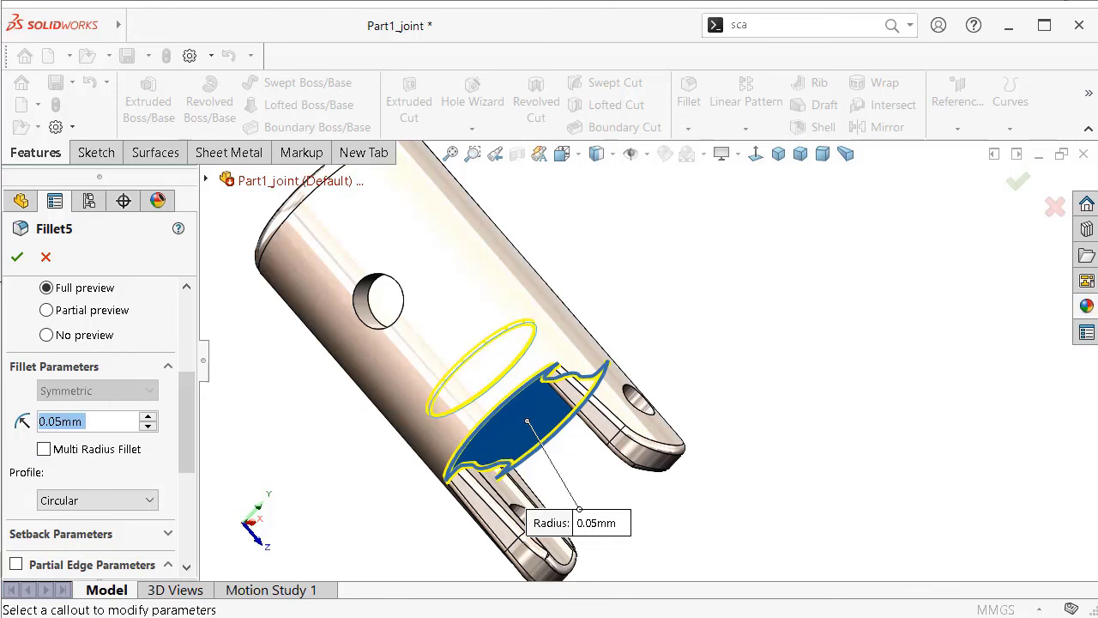
right_click(751, 405)
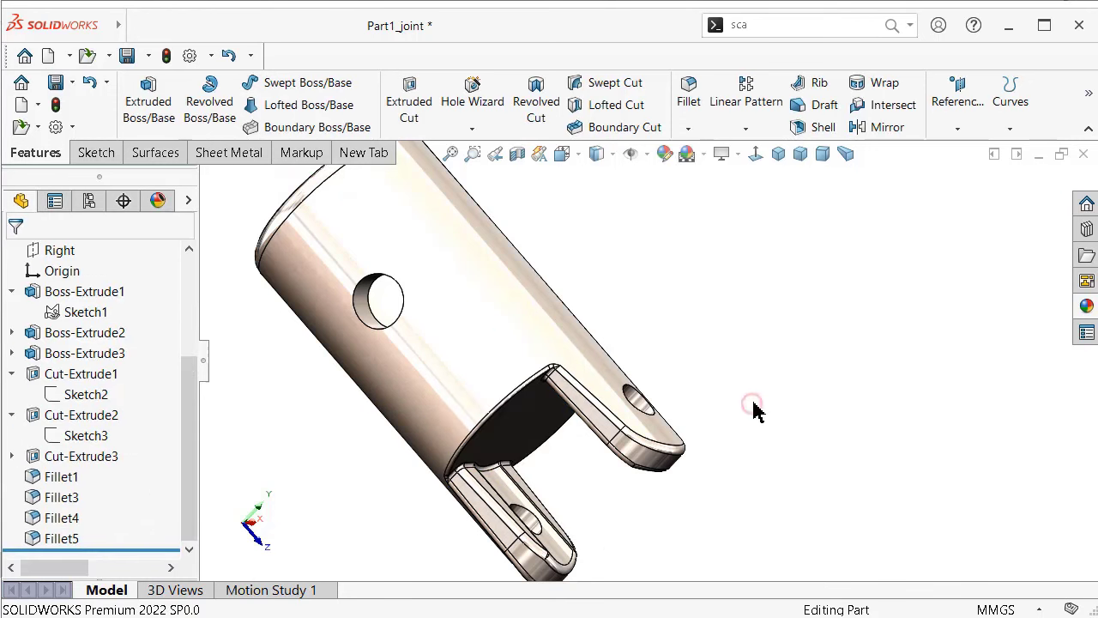
Step: Rotate the part with the arrow keys to inspect the prongs and fork from several sides
key("Up")
key("Up")
key("Up")
key("Up")
key("Up")
key("Up")
key("Up")
key("Up")
key("Up")
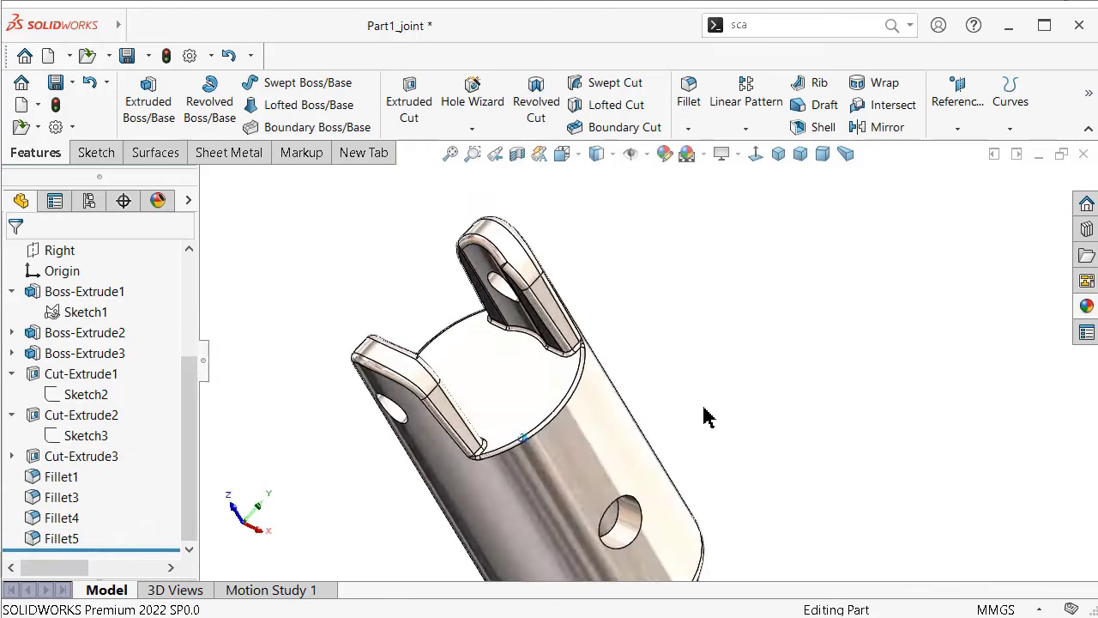
key("Up")
key("Up")
key("Up")
key("Right")
key("Right")
key("Right")
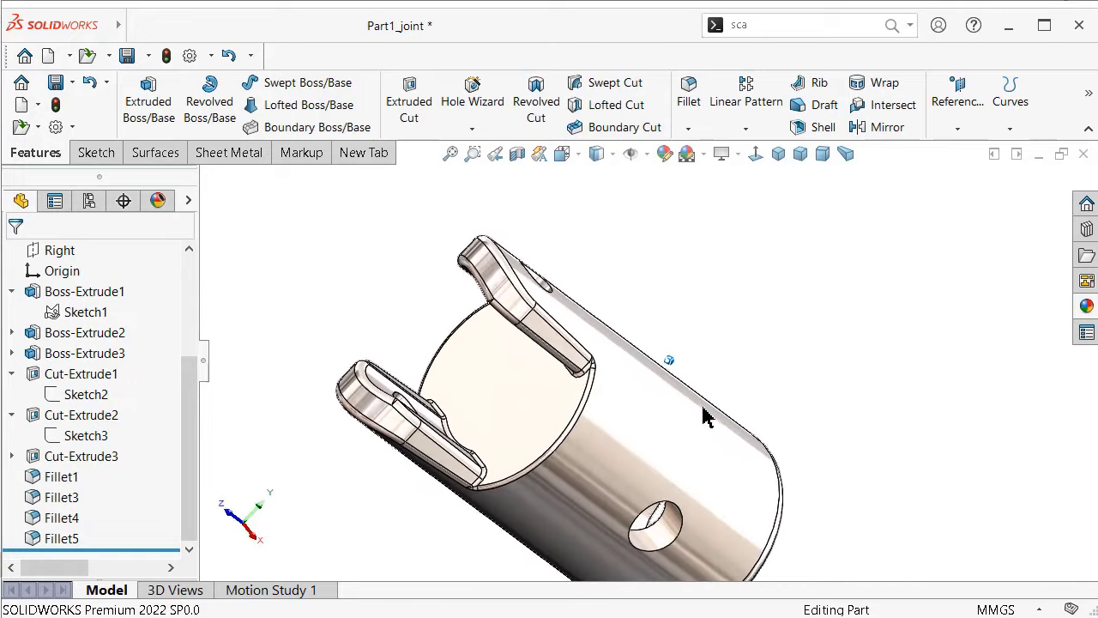
key("Right")
key("Right")
key("Right")
key("Right")
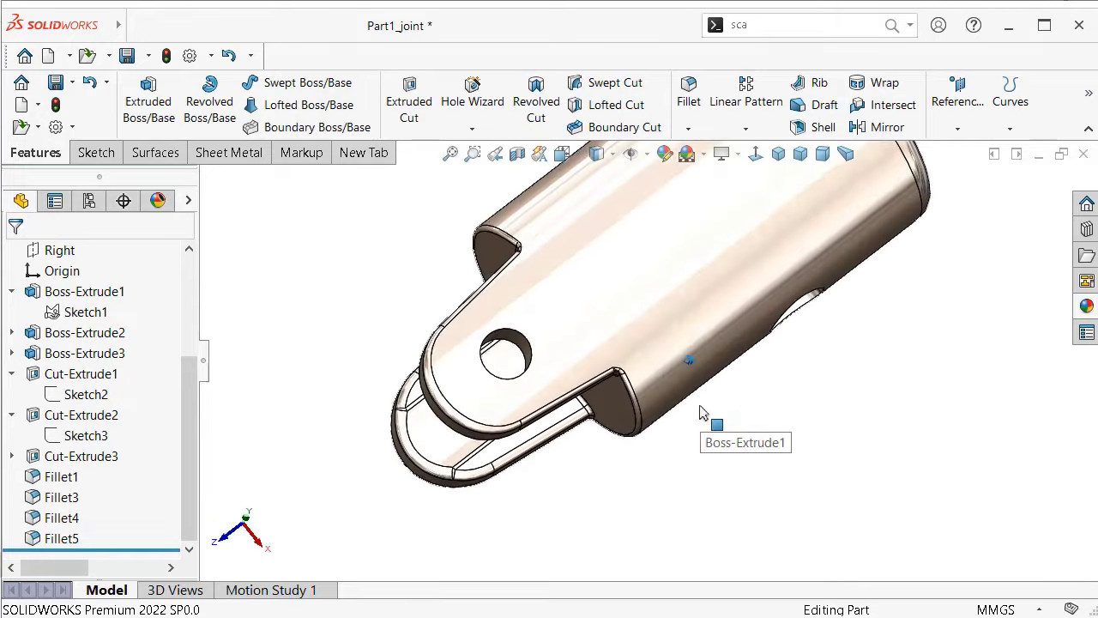
key("Right")
key("Right")
key("Right")
key("Right")
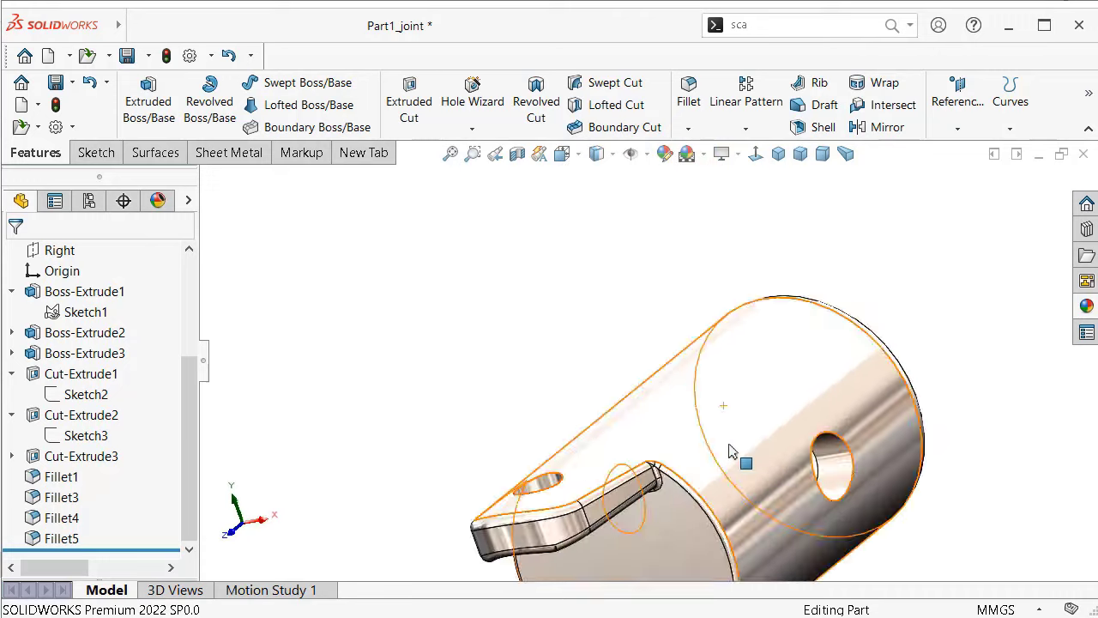
key("Right")
key("Right")
key("Right")
key("Right")
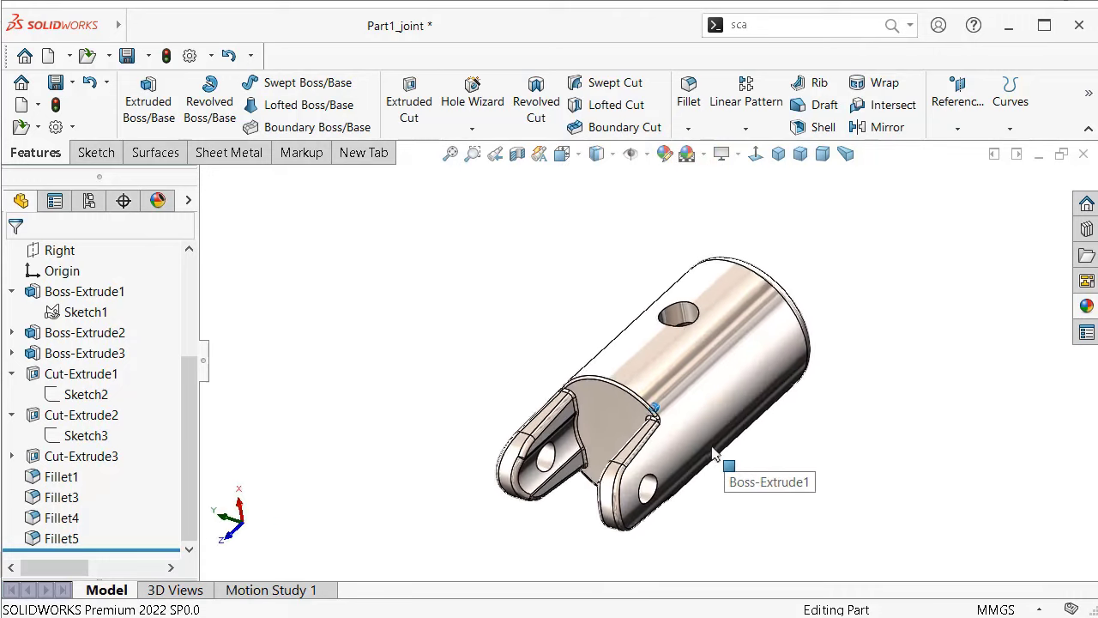
key("Right")
key("Right")
key("Right")
key("Right")
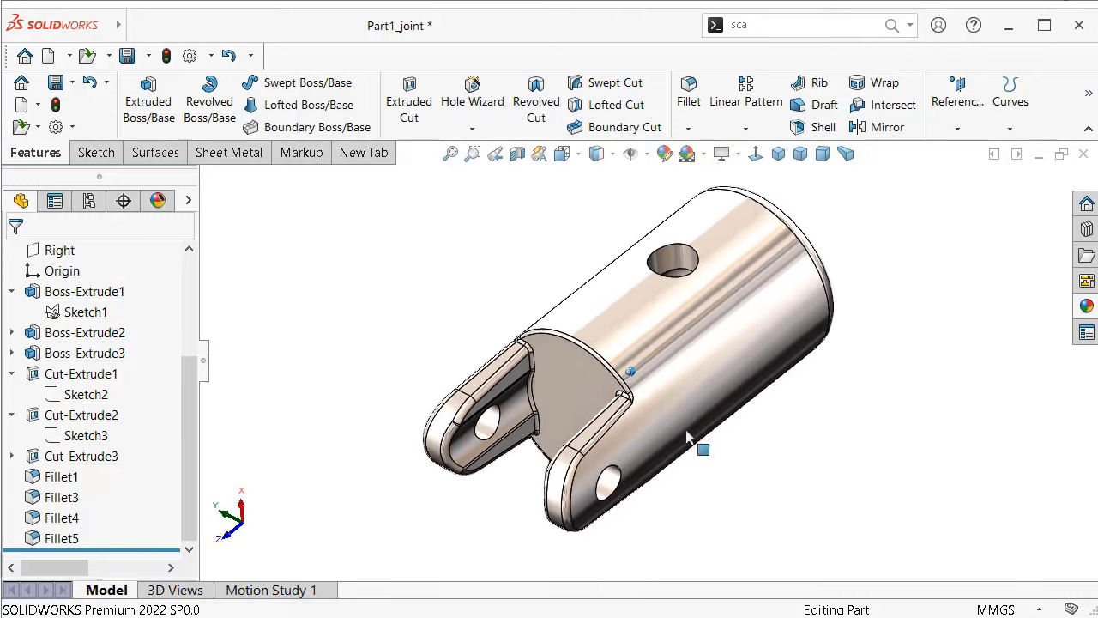
key("Right")
Step: Set the display style to plain shading without edges
left_click(630, 154)
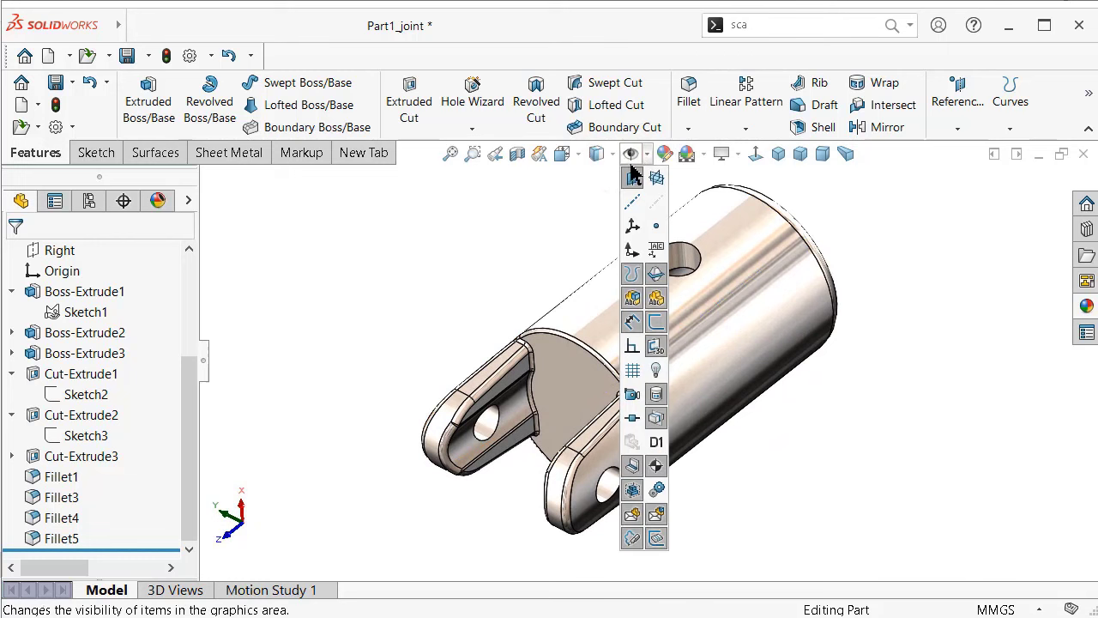
left_click(551, 249)
left_click(612, 153)
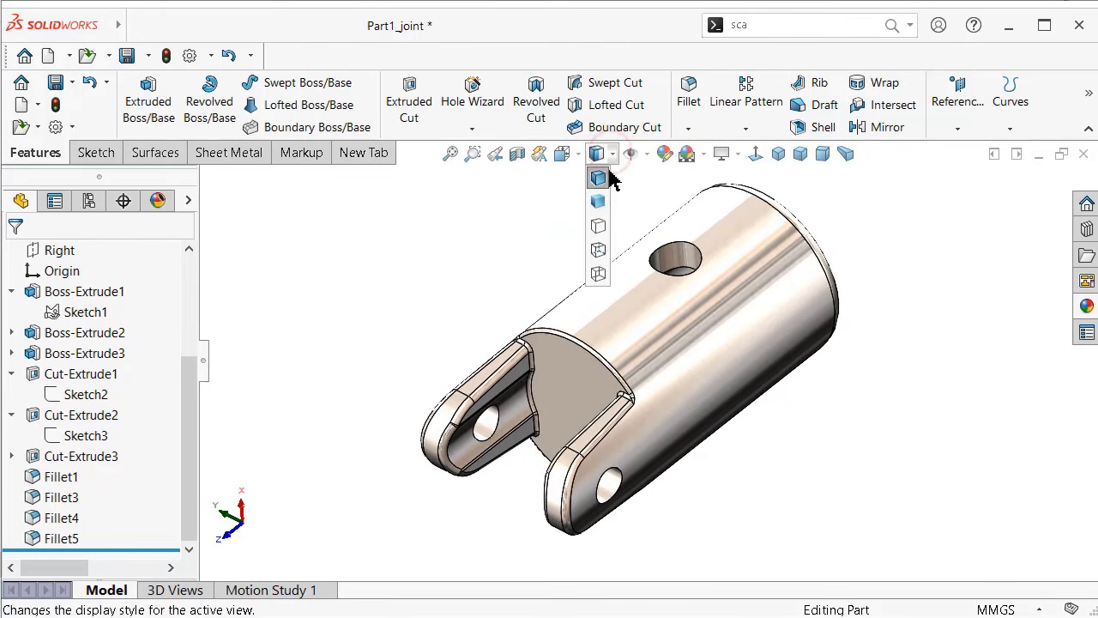
left_click(596, 202)
Step: Turn the side hole to face front and enable RealView Graphics
key("Right")
key("Right")
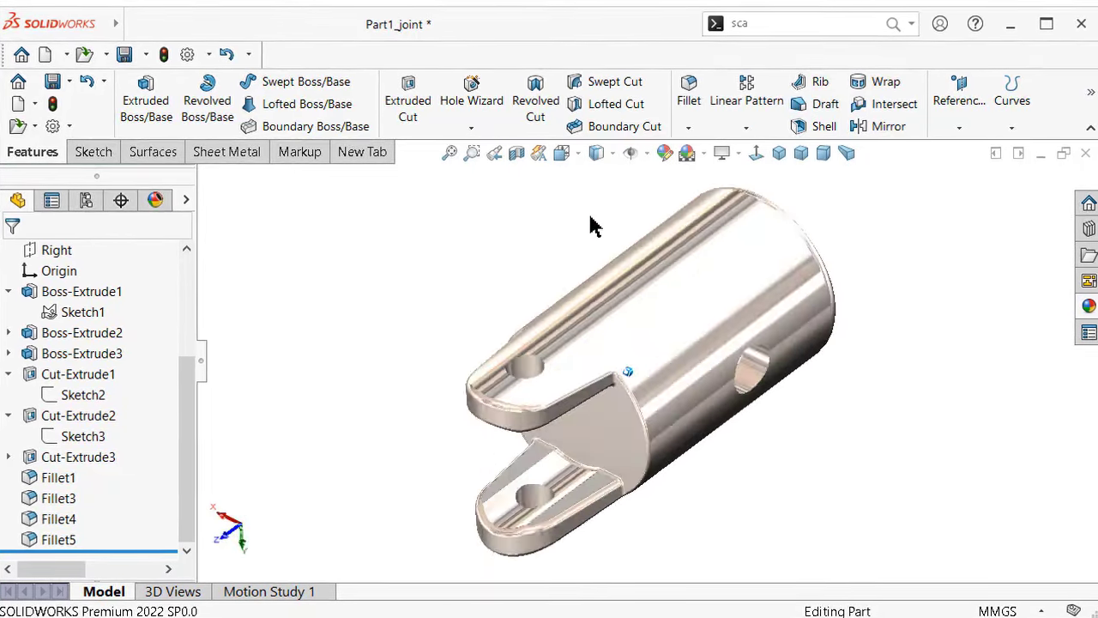
key("Right")
key("Right")
key("Right")
key("Right")
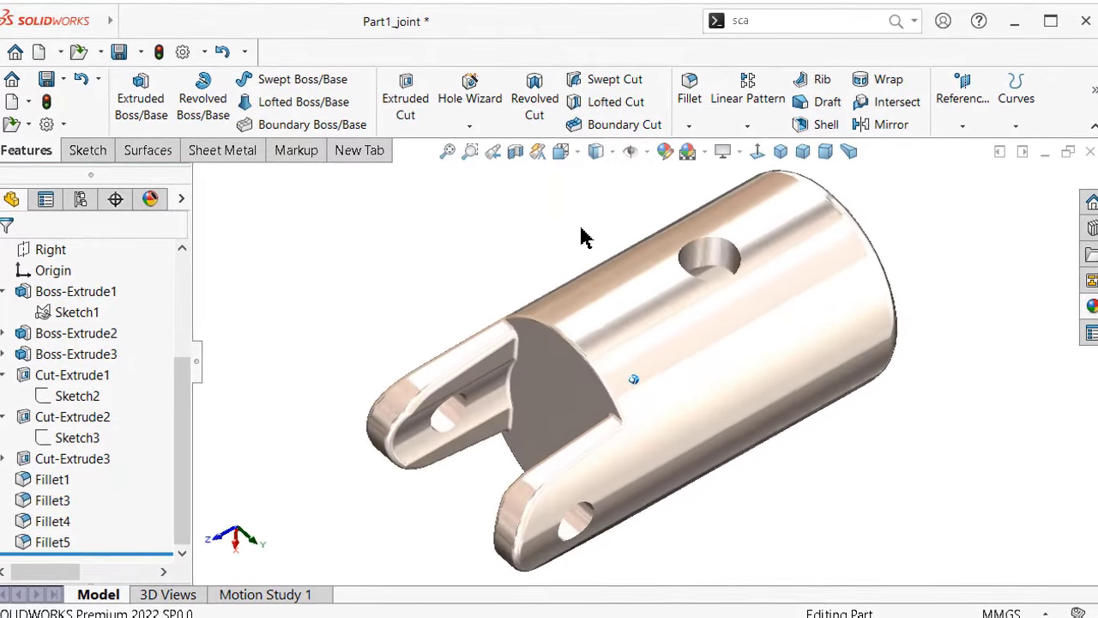
key("Right")
left_click(739, 151)
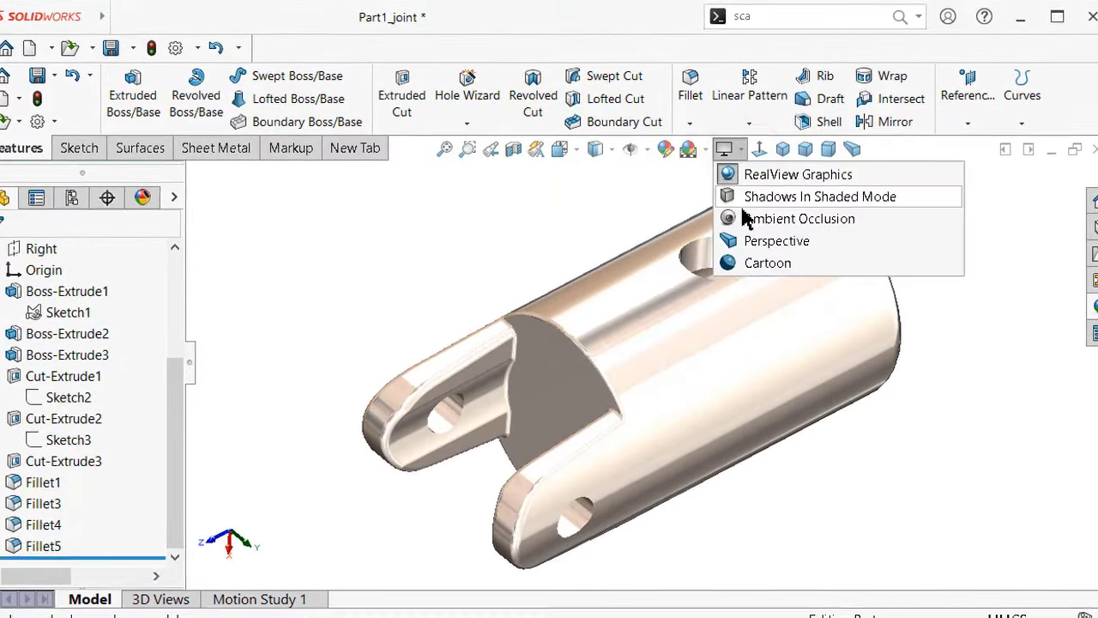
left_click(735, 166)
Step: Tilt and turn the part to look into the bore, then zoom to inspect the fork end
key("Up")
key("Up")
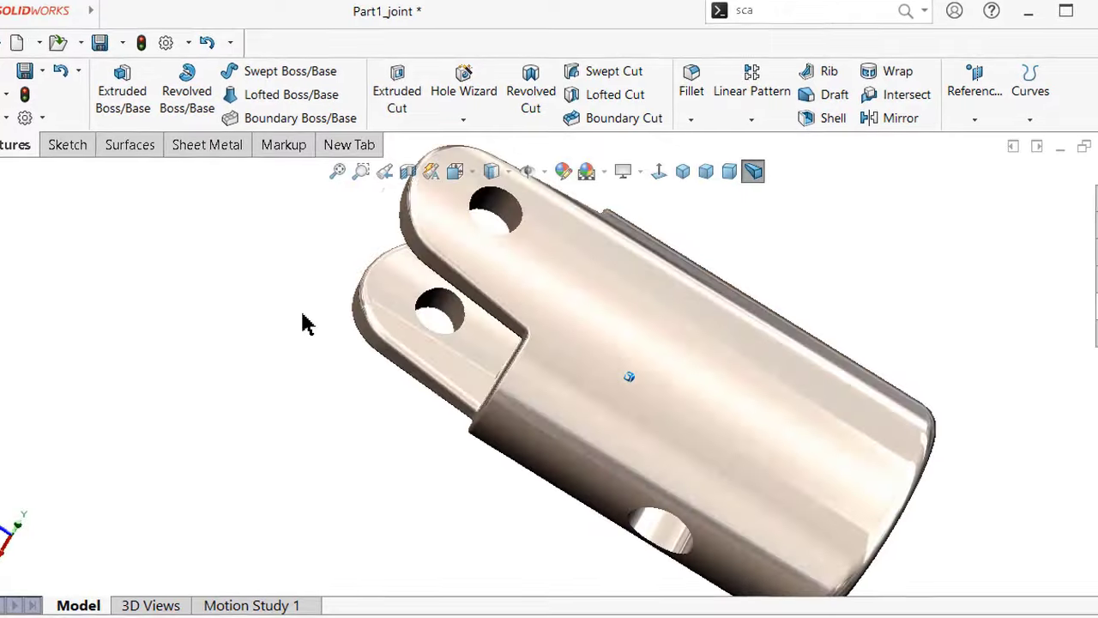
key("Up")
key("Up")
key("Right")
key("Right")
key("Right")
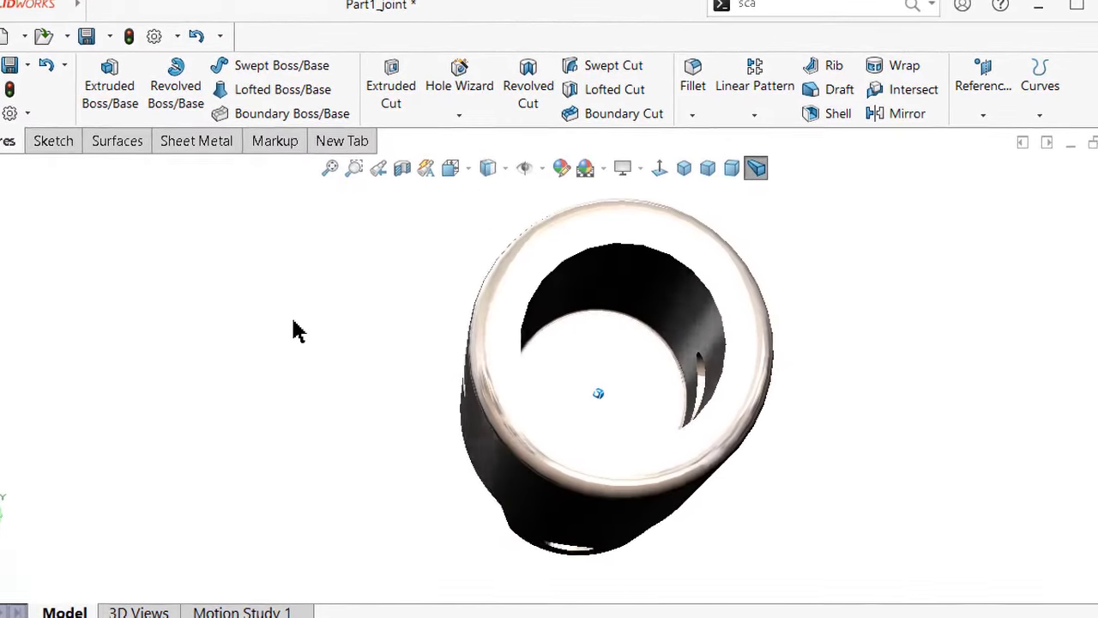
key("Down")
key("Down")
key("Down")
key("Down")
key("Left")
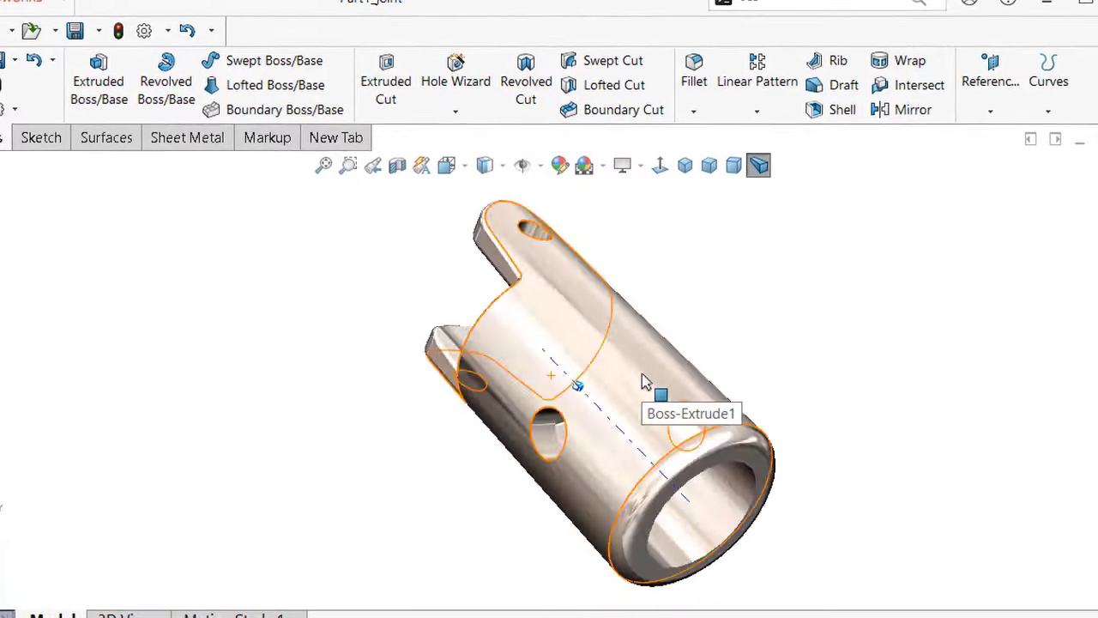
key("Left")
key("Left")
key("Down")
key("Down")
key("Down")
key("Down")
key("Down")
key("Down")
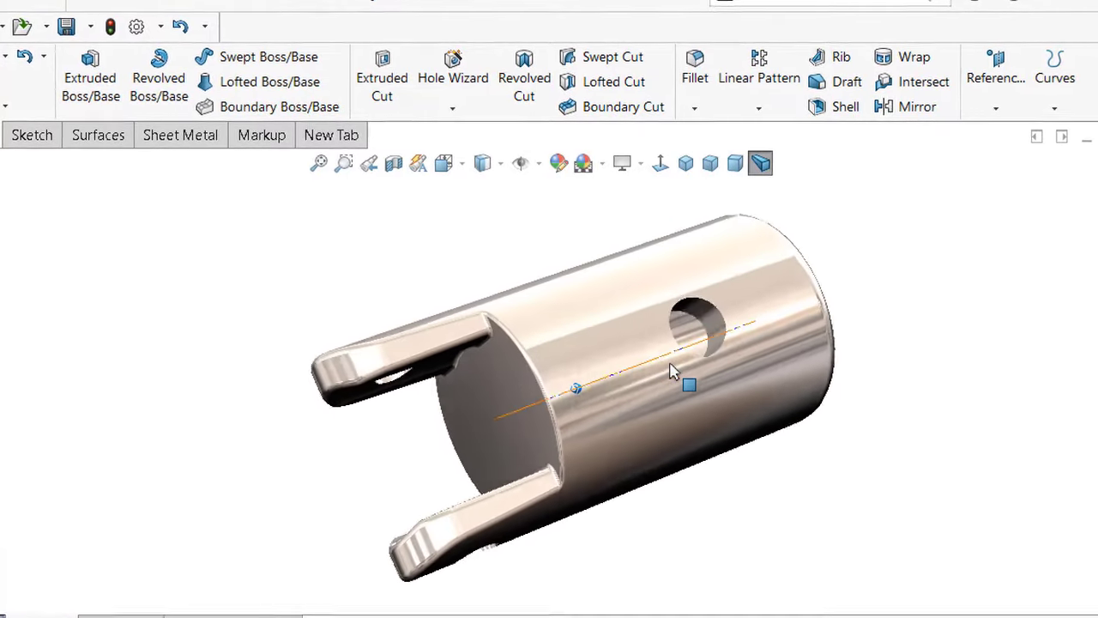
scroll(673, 369, "down", 1)
scroll(675, 368, "down", 1)
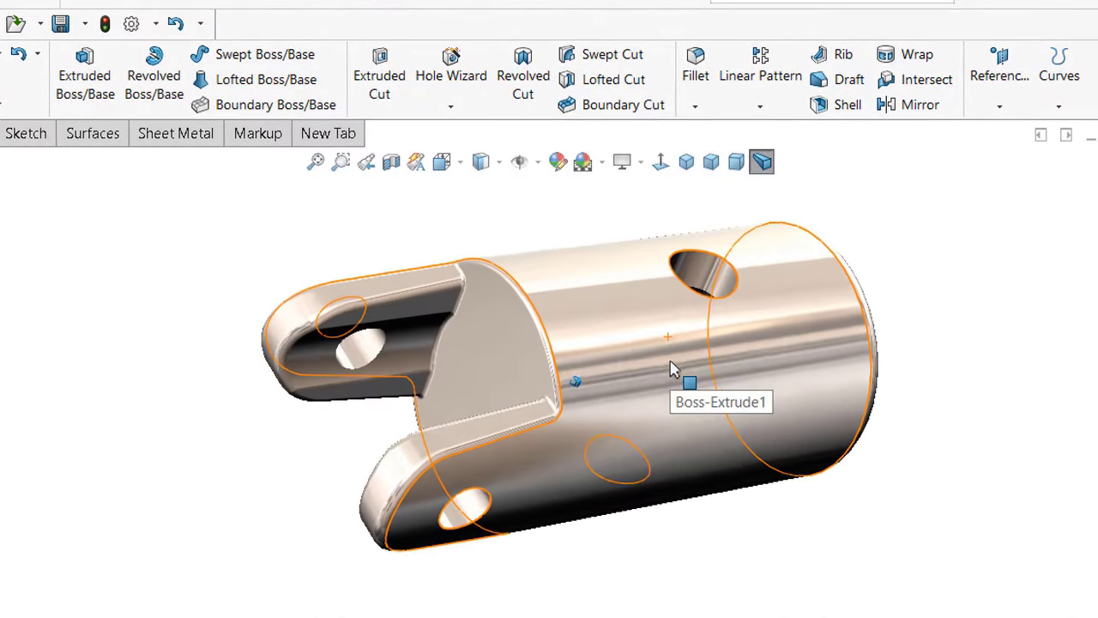
scroll(674, 370, "down", 2)
scroll(738, 381, "down", 2)
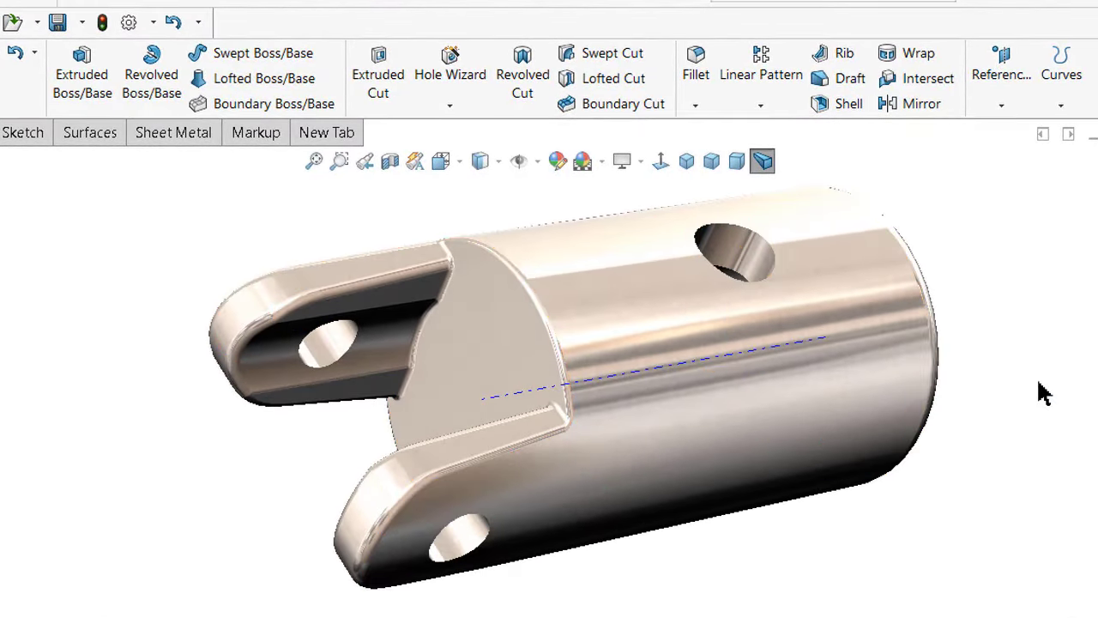
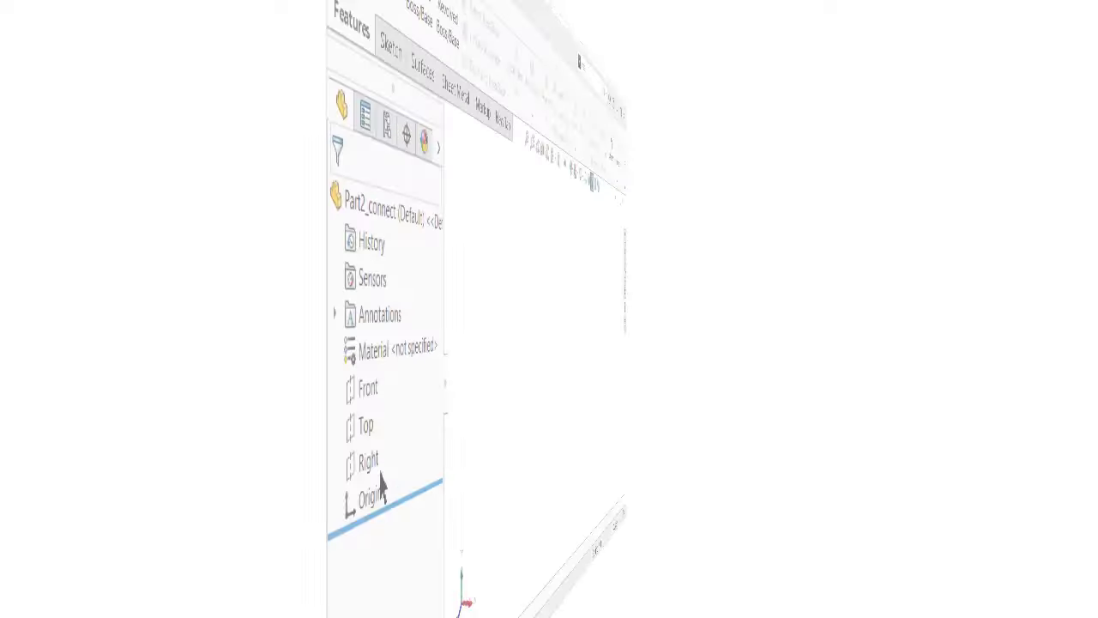
Step: Start a sketch on the Top plane and draw a centre rectangle from the origin
left_click(69, 348)
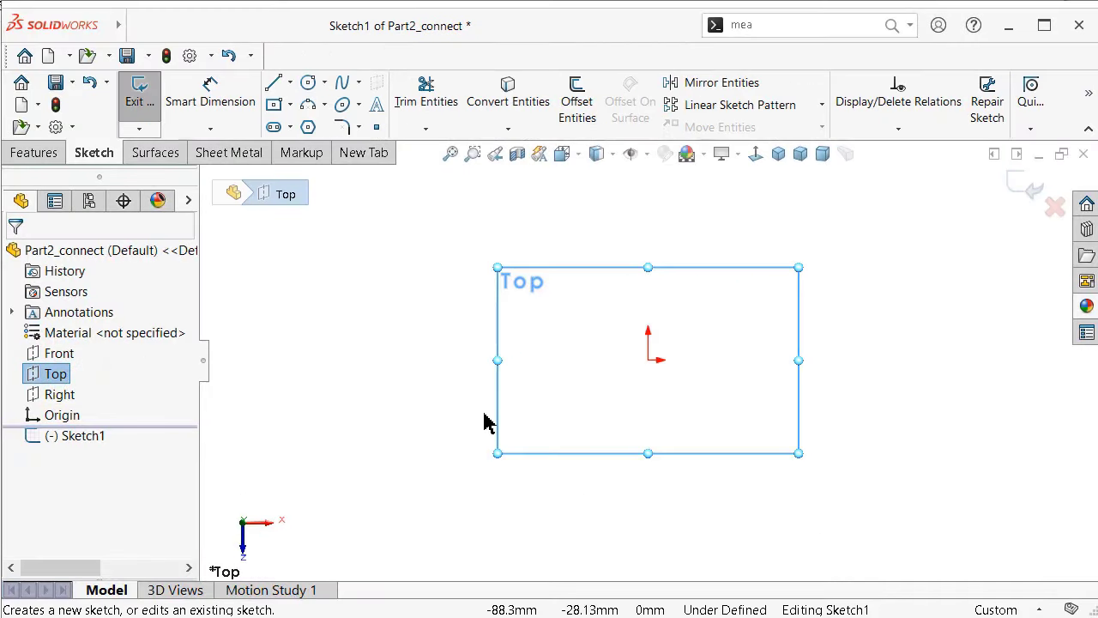
key("s")
left_click(511, 469)
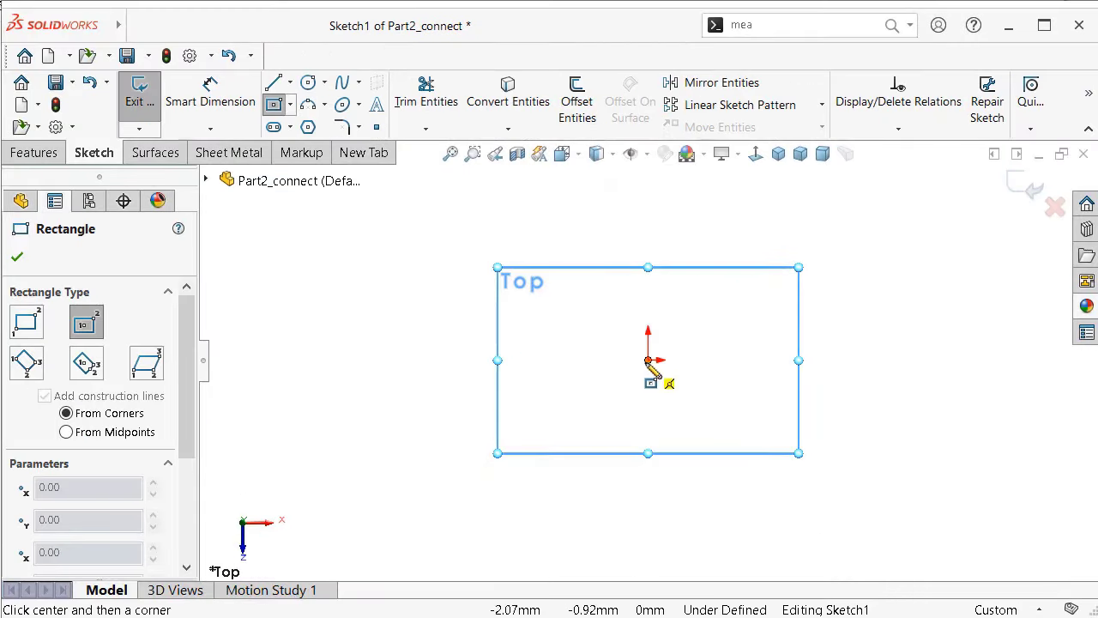
left_click(648, 360)
left_click(571, 295)
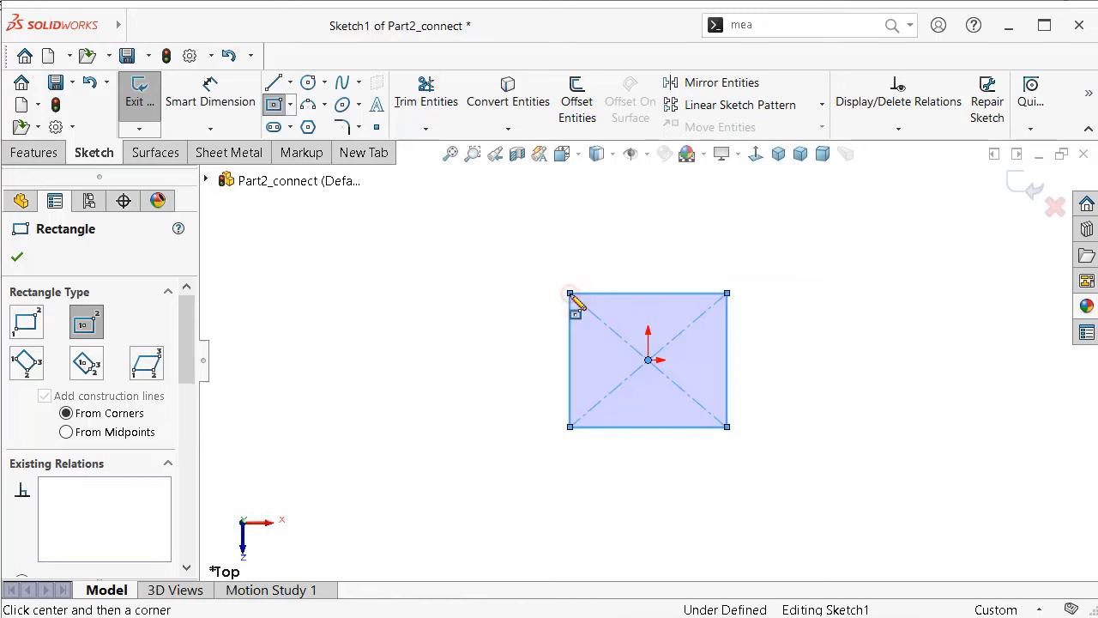
key("Escape")
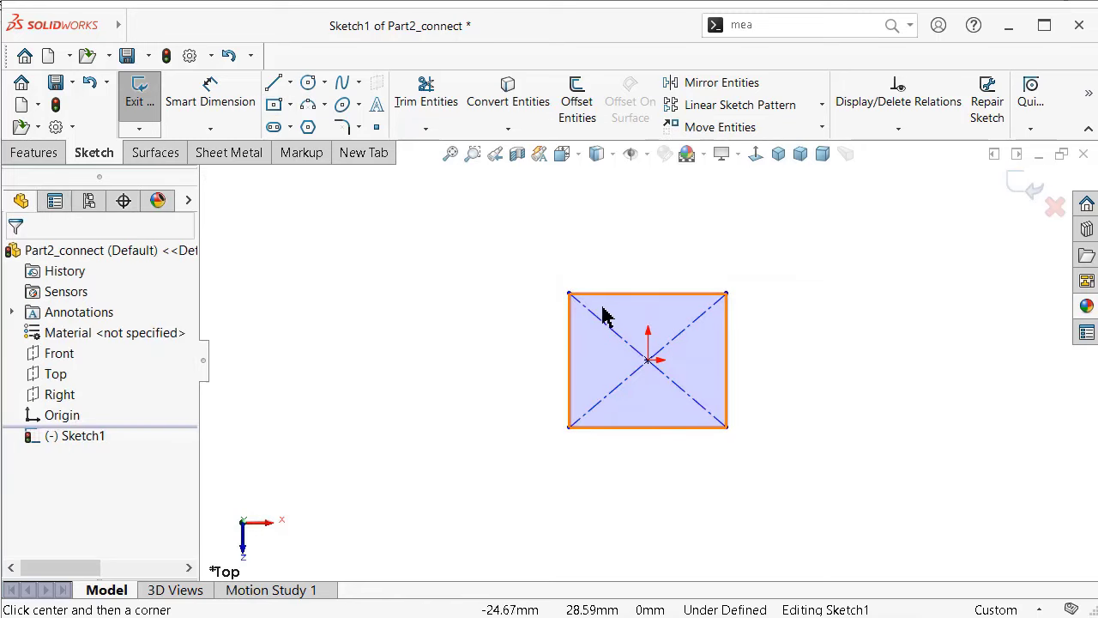
Step: Make the rectangle's top and left edges equal so it becomes a square
left_click(609, 293)
left_click(571, 364)
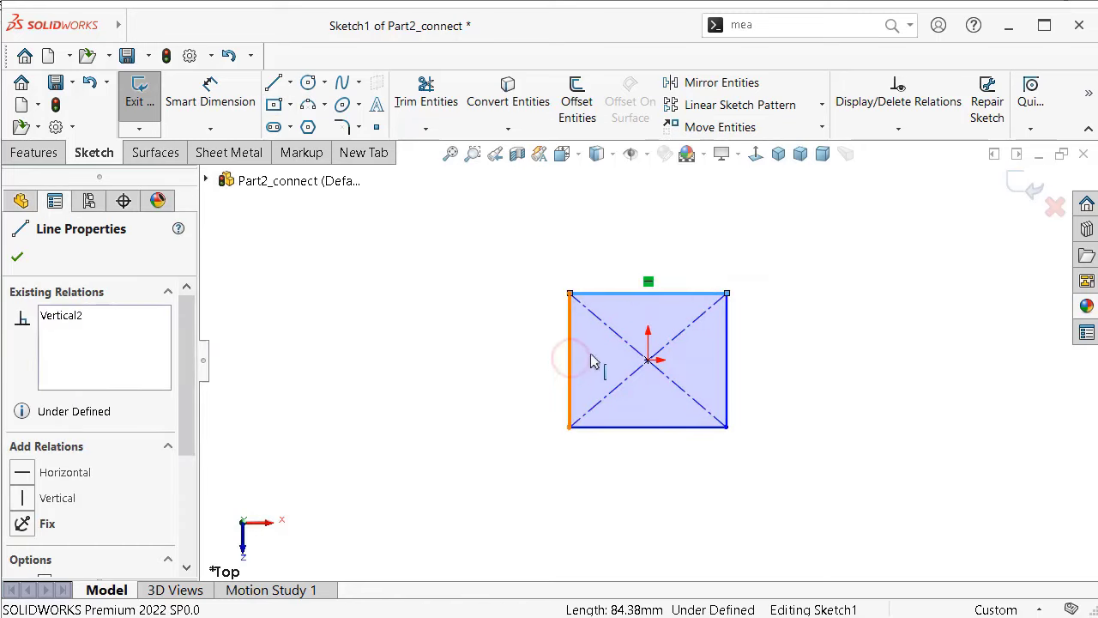
left_click(617, 293, "ctrl")
left_click(749, 283)
left_click(824, 361)
Step: Dimension the square's side to 1.8 and switch to an isometric view
right_click_drag(862, 400, 863, 255)
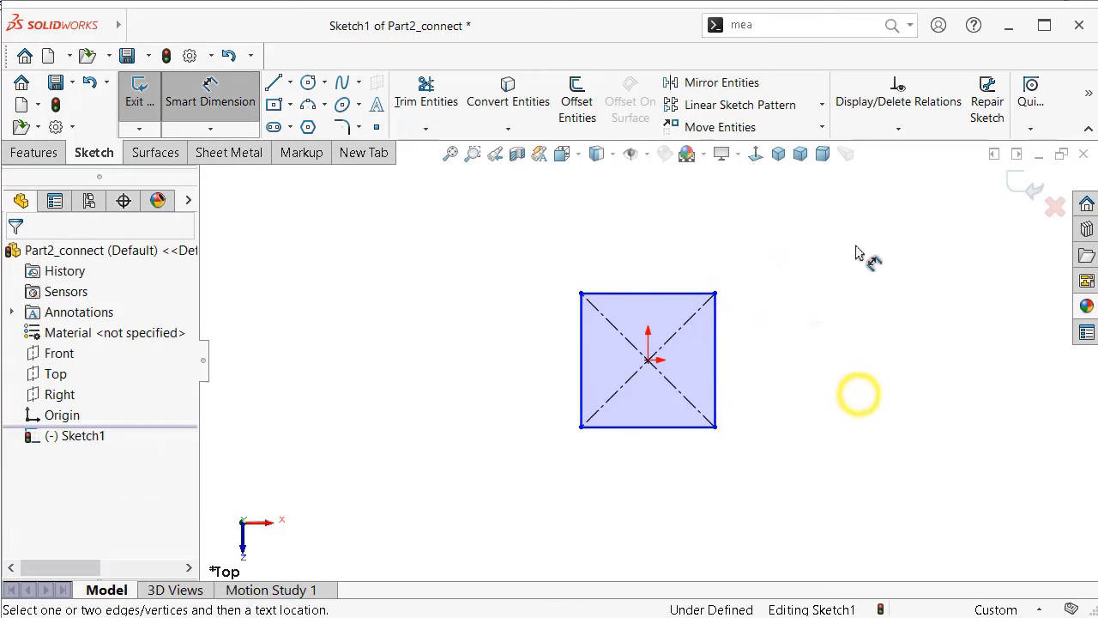
left_click(719, 354)
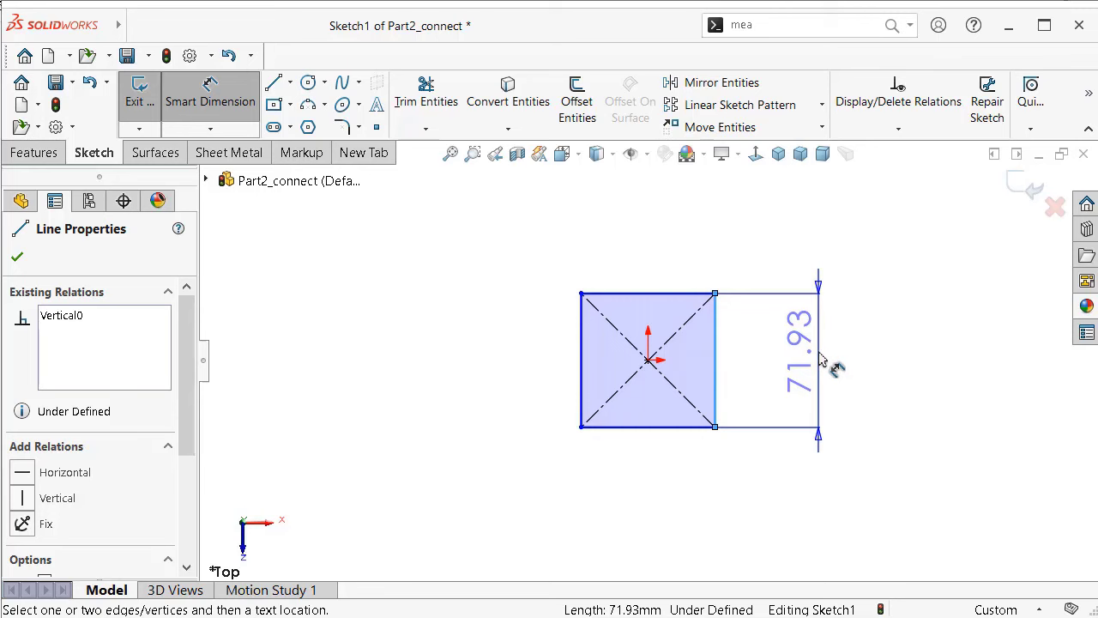
left_click(822, 361)
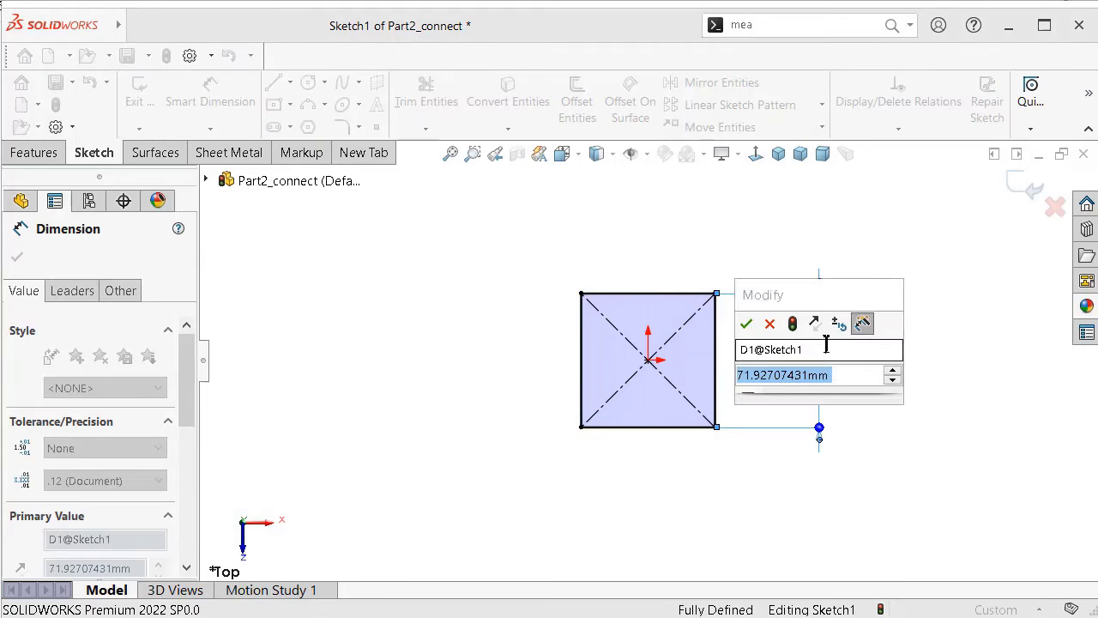
type("1.8")
key("Return")
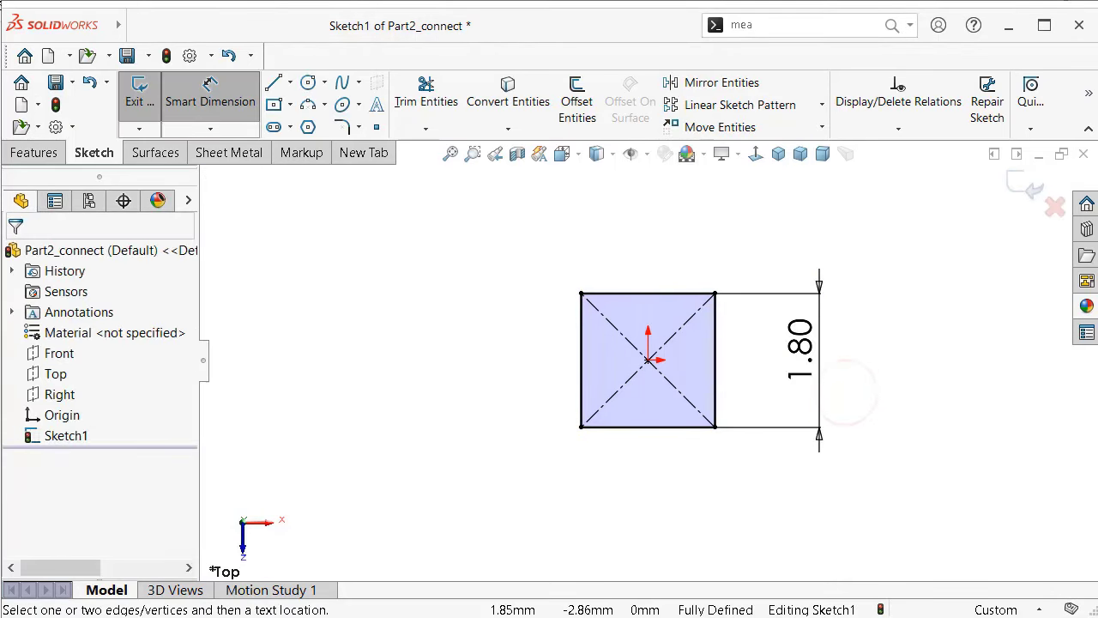
key("Escape")
key("ctrl+7")
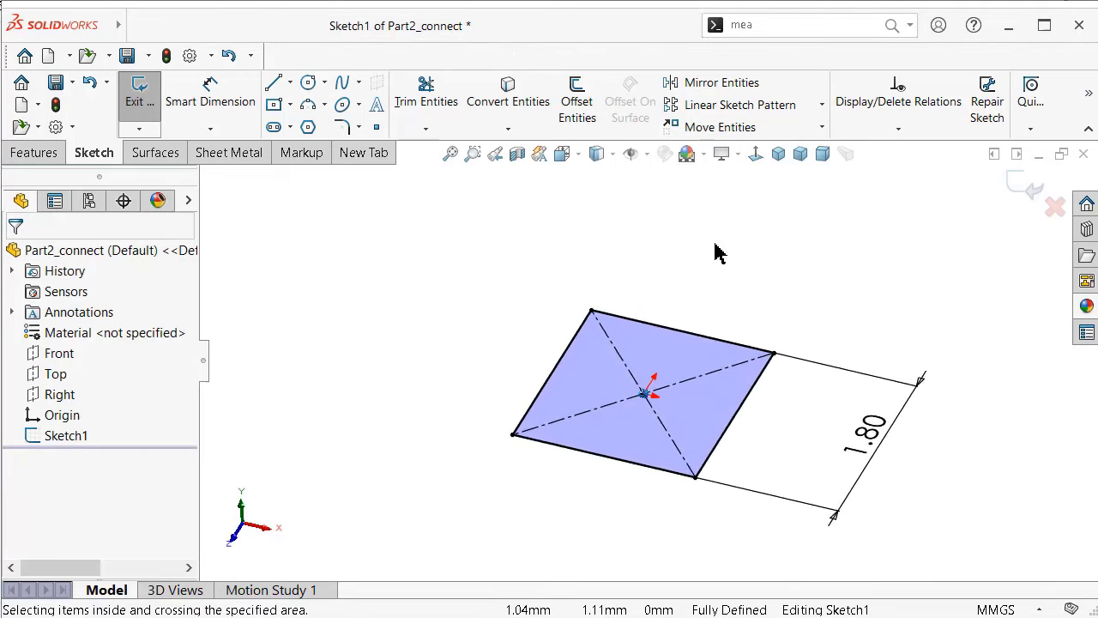
Step: Extrude the square sketch 1.23 mm blind as Boss-Extrude1 and re-centre the isometric view
left_click(35, 151)
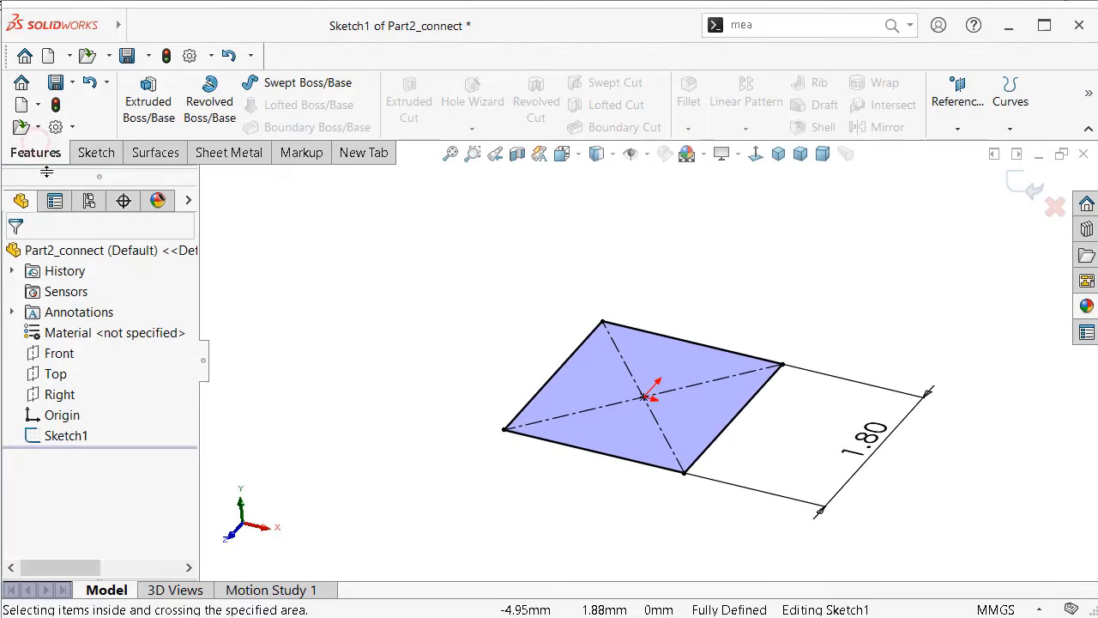
left_click(149, 101)
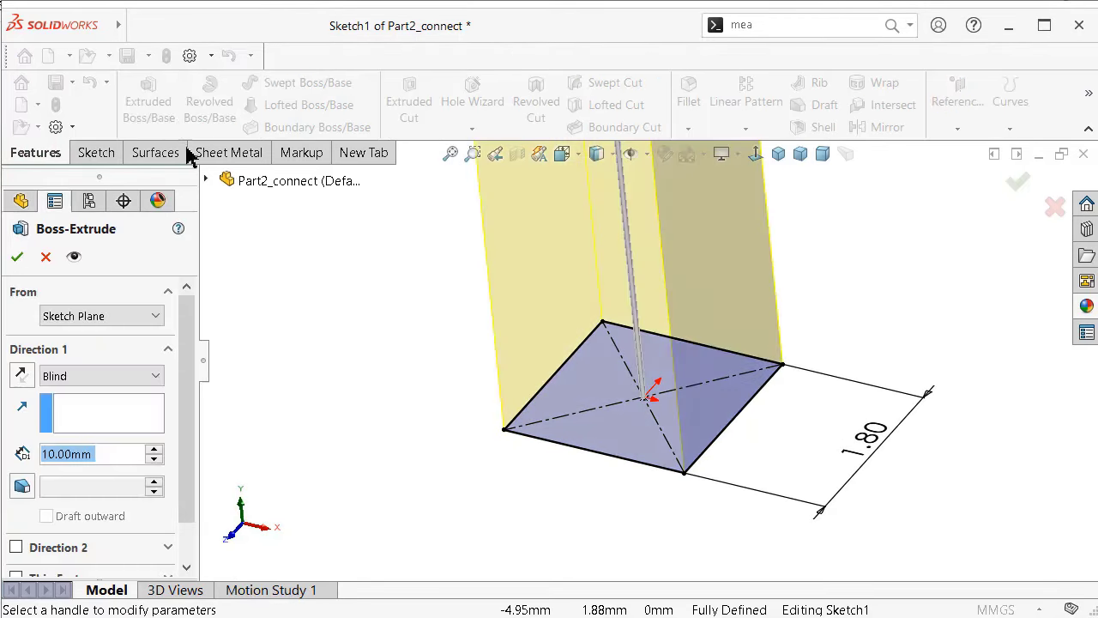
type("1.8")
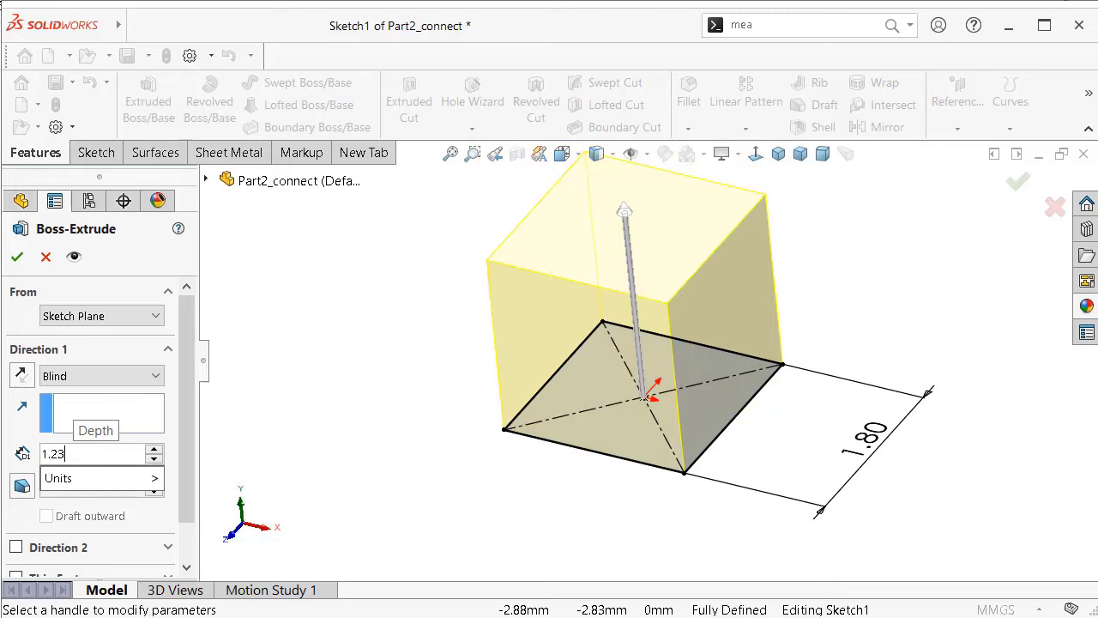
key("Return")
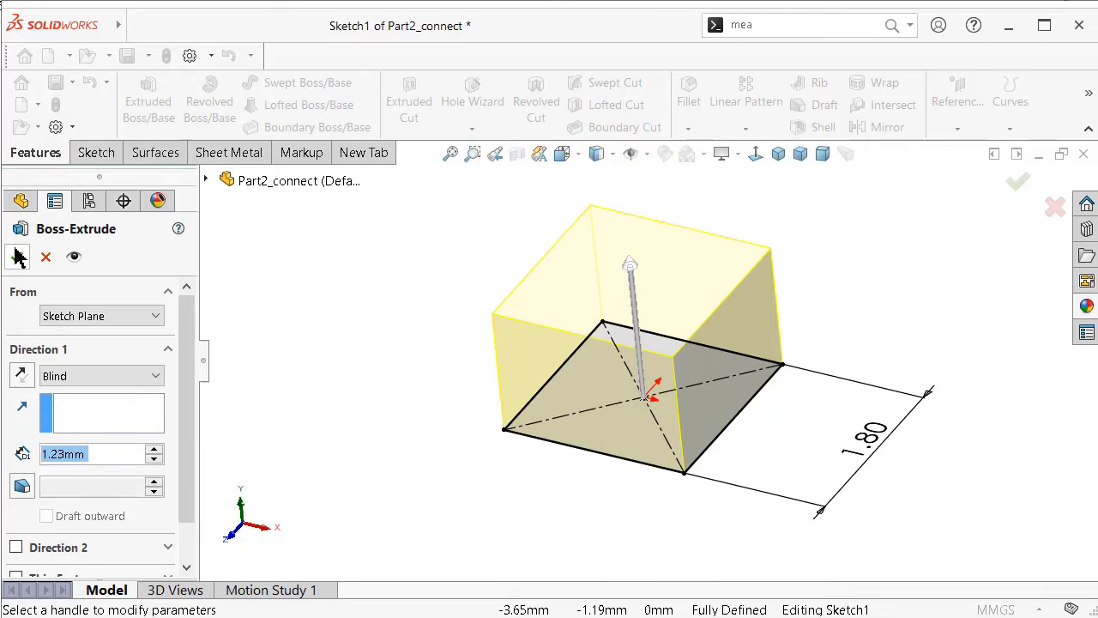
left_click(19, 257)
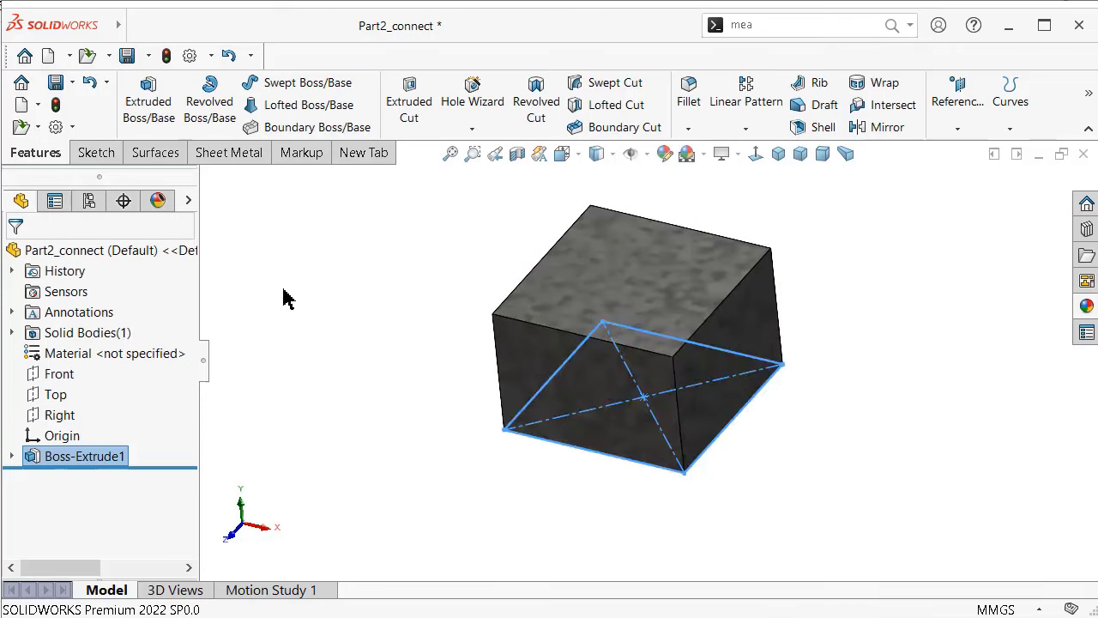
key("ctrl+7")
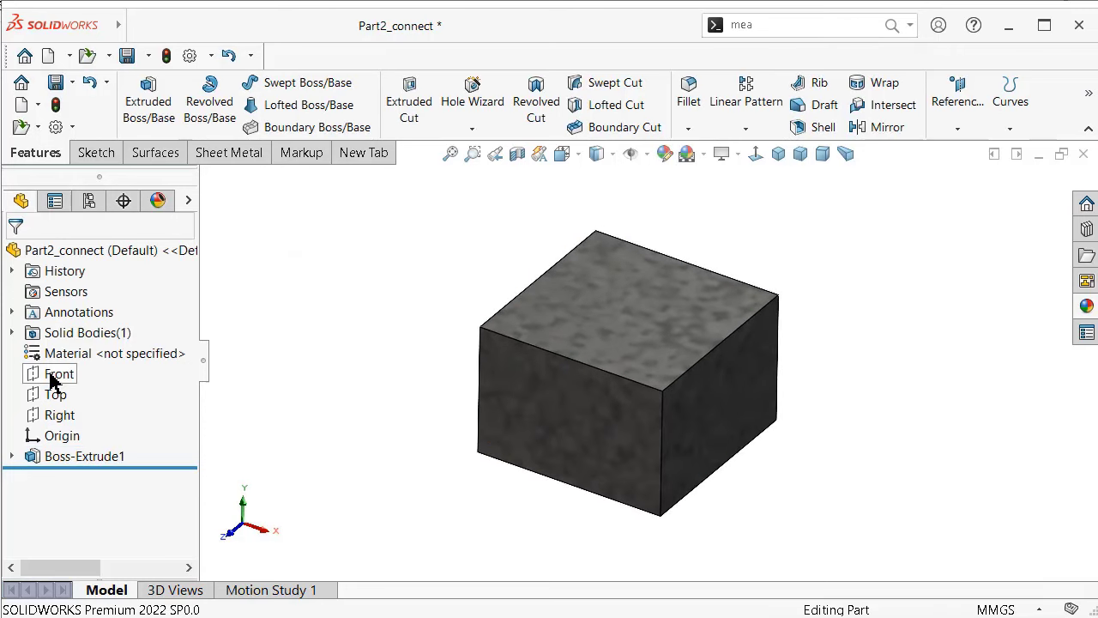
Step: Start a sketch on the Front plane and draw a circle above the origin
left_click(53, 376)
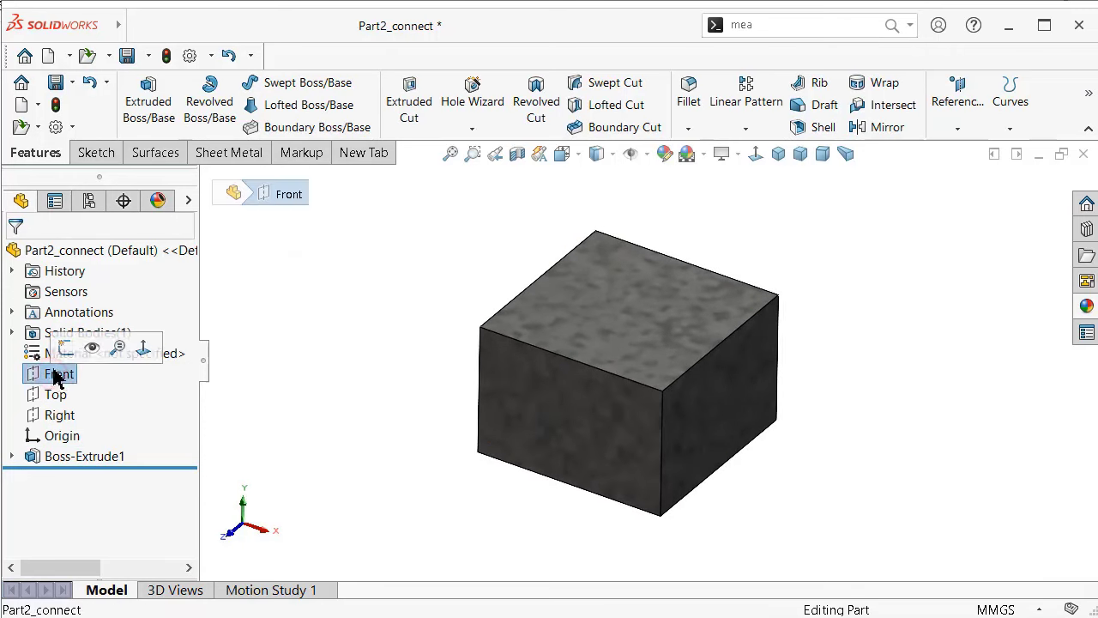
left_click(64, 358)
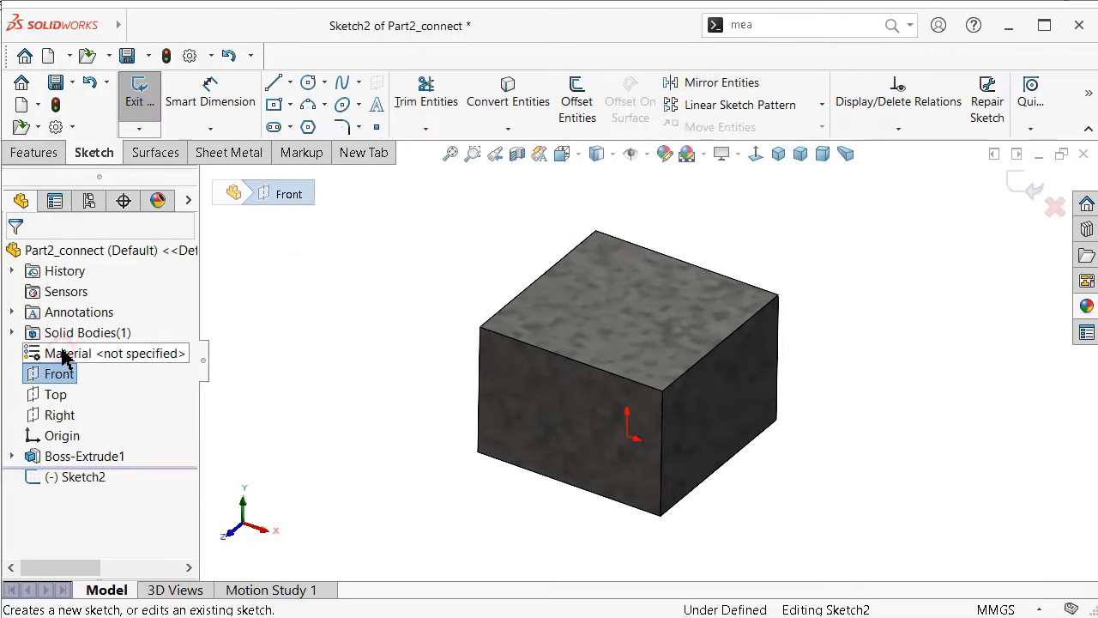
left_click(751, 154)
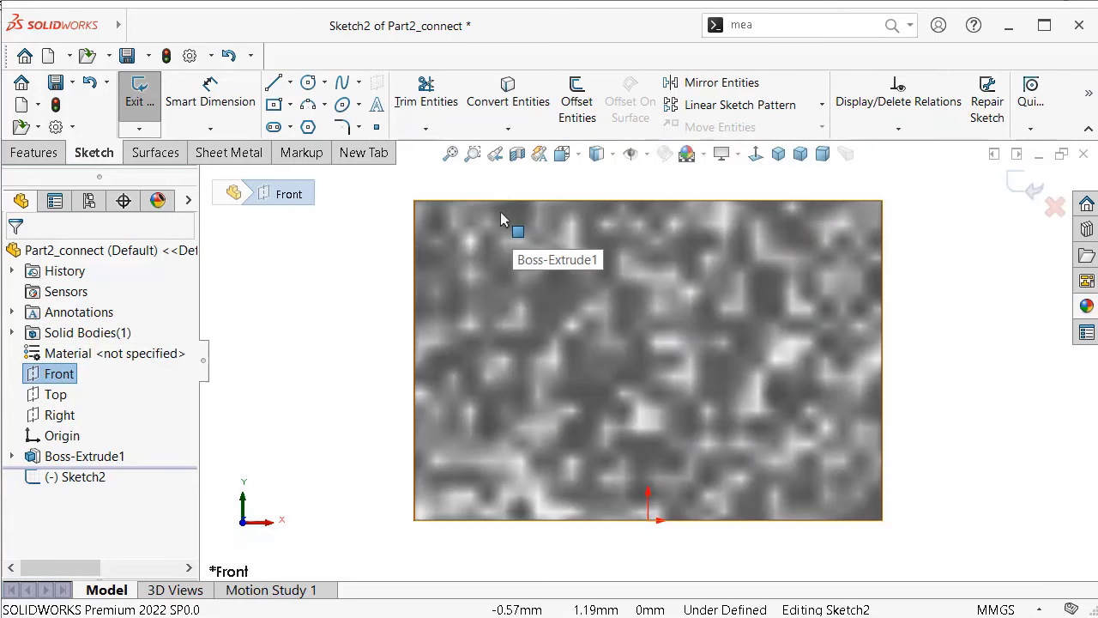
key("s")
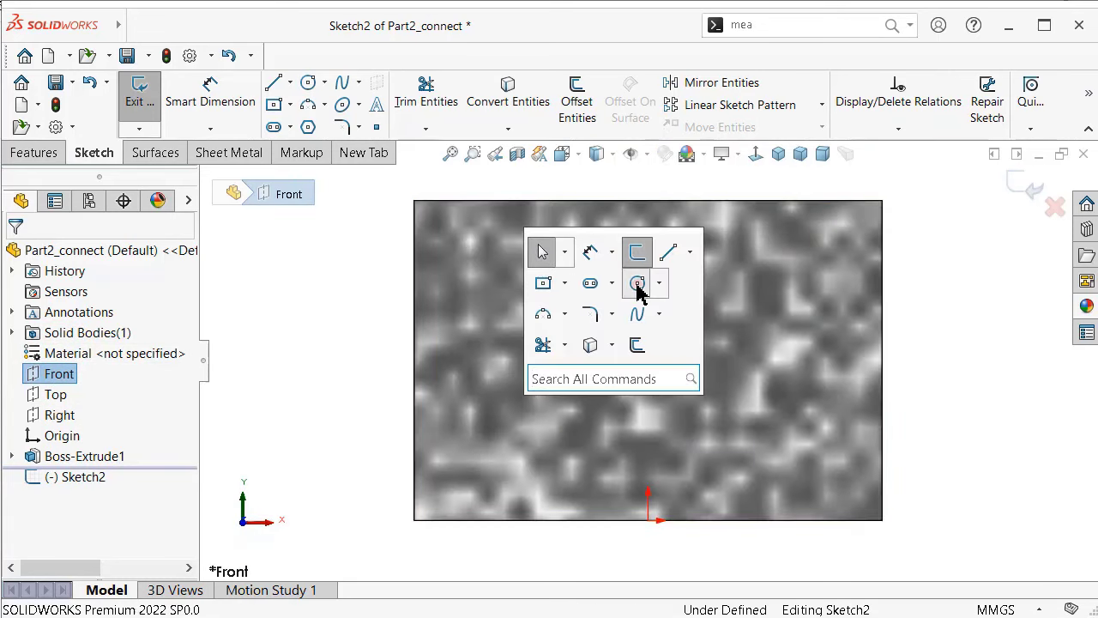
left_click(638, 284)
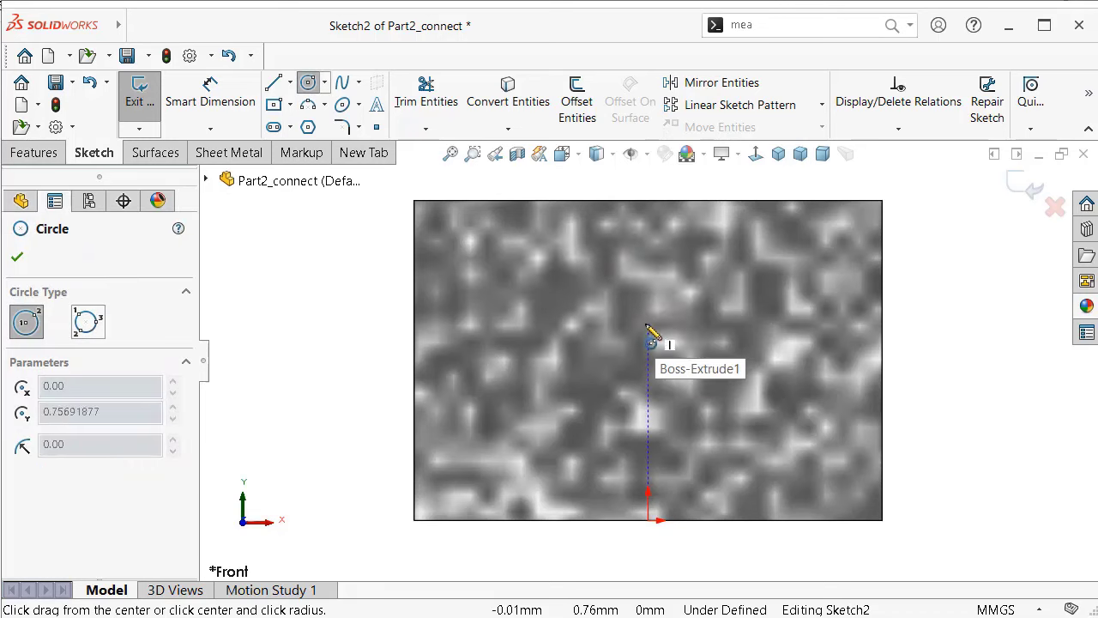
left_click(647, 323)
left_click(649, 279)
Step: Dimension the circle's diameter to 0.6
right_click_drag(846, 340, 733, 273)
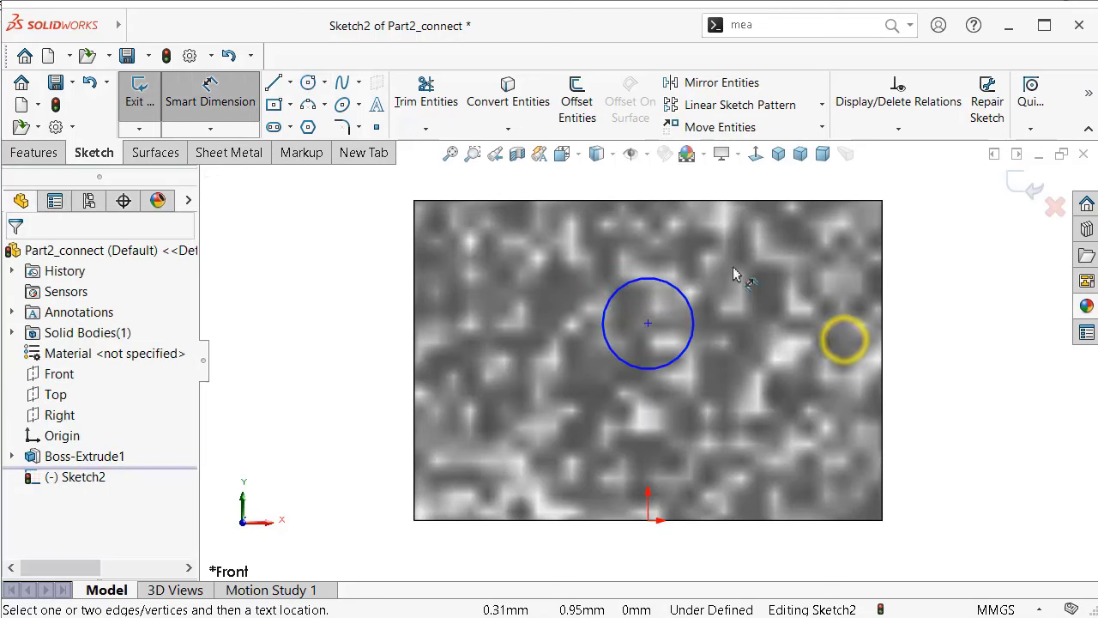
left_click(693, 314)
left_click(937, 341)
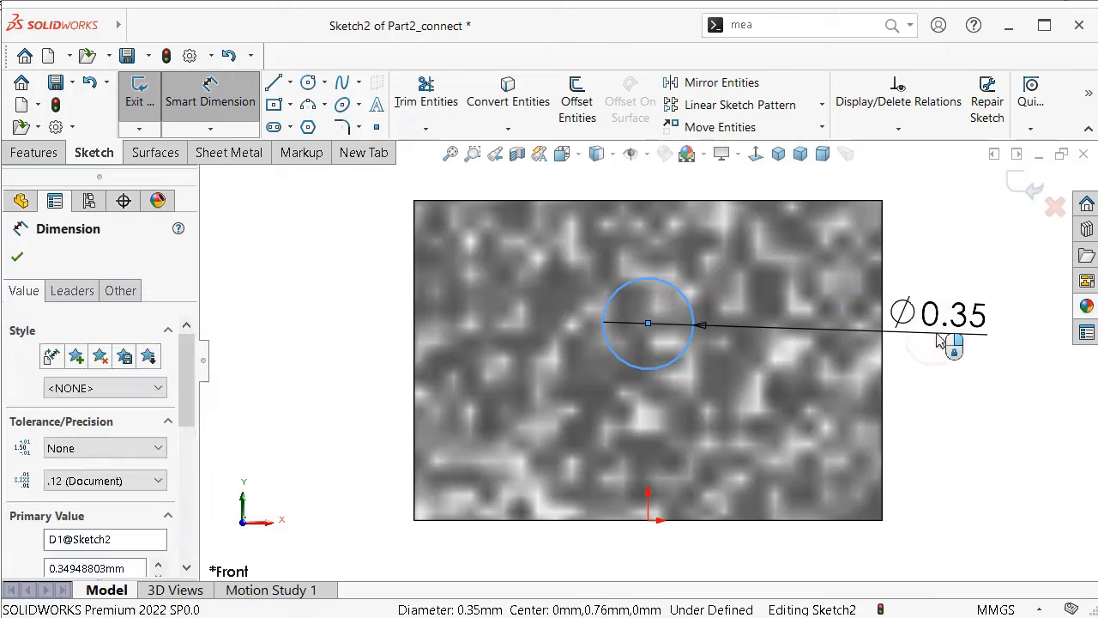
type("0.")
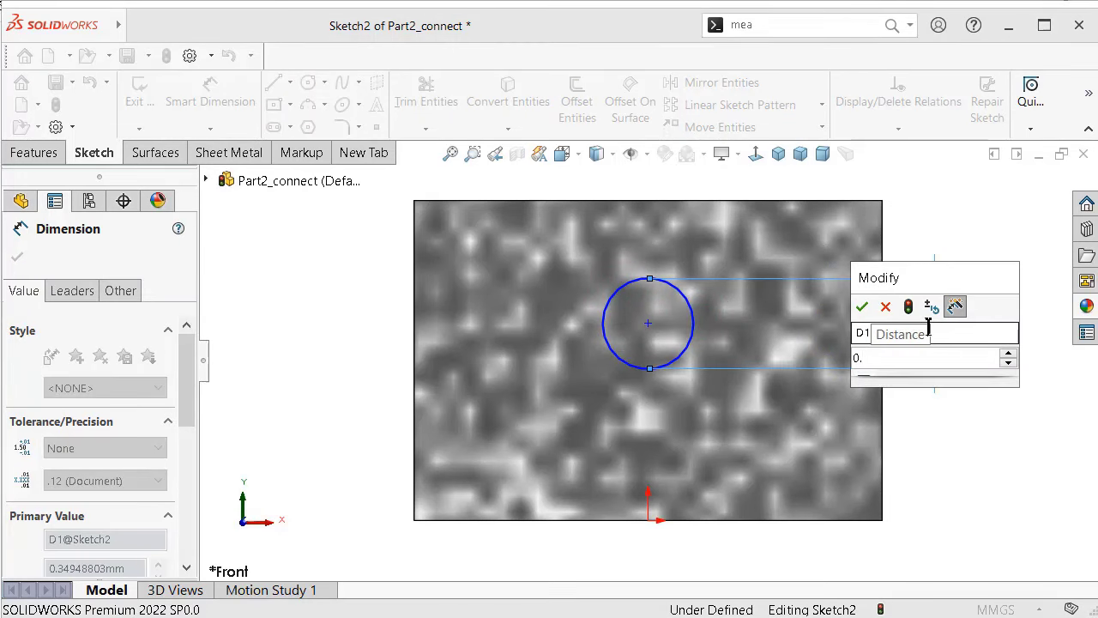
type("6")
key("Return")
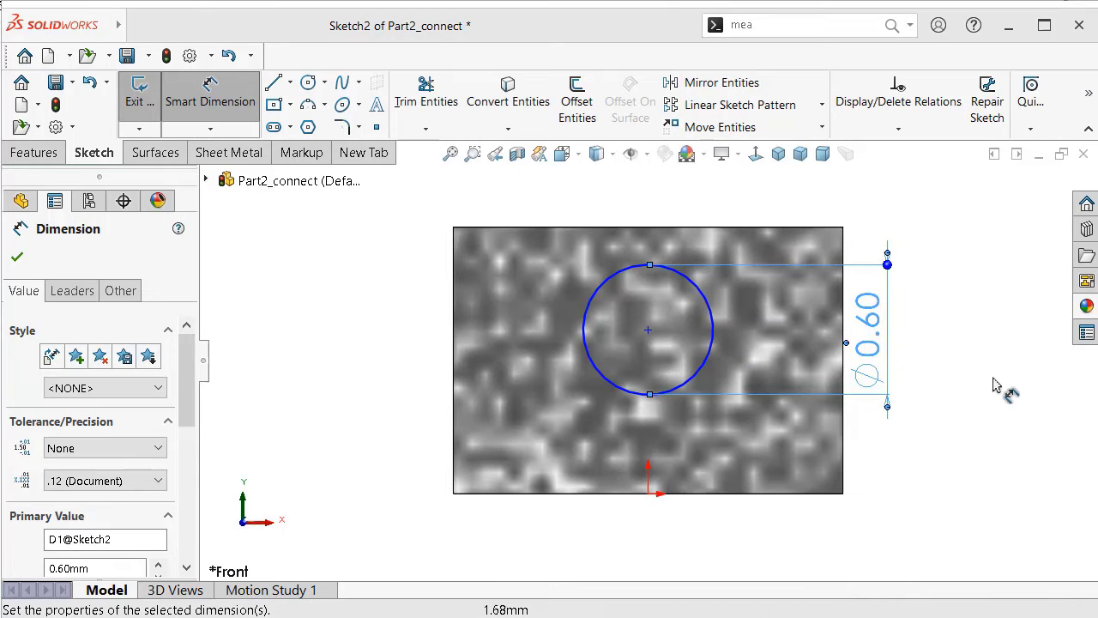
left_click(961, 399)
Step: Draw a centreline from the circle centre to the origin and dimension the height to 0.83
key("s")
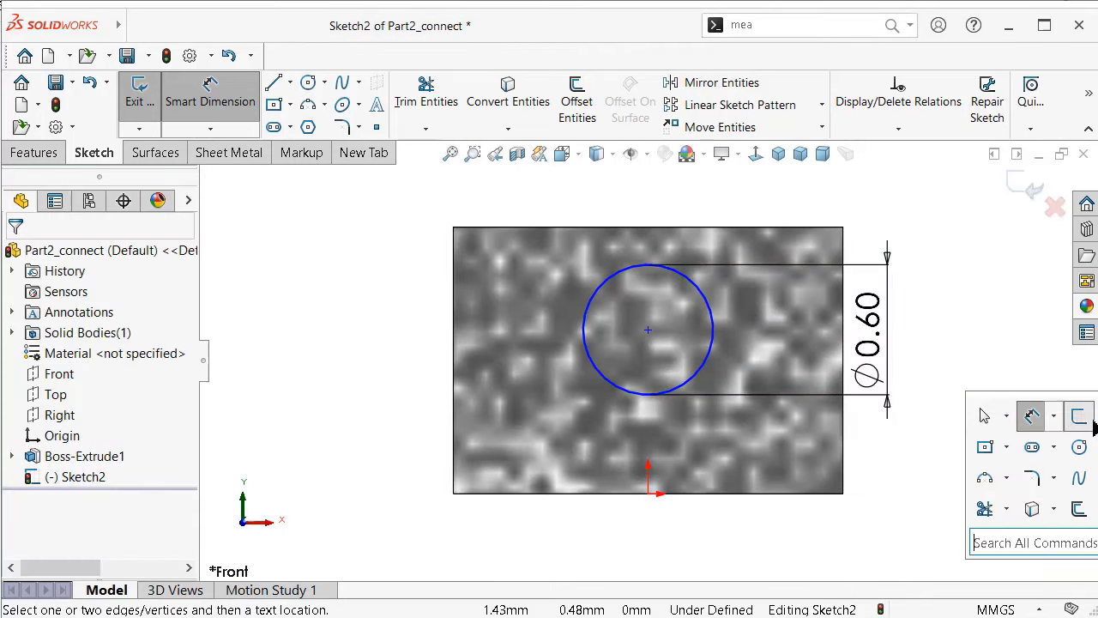
left_click(1032, 415)
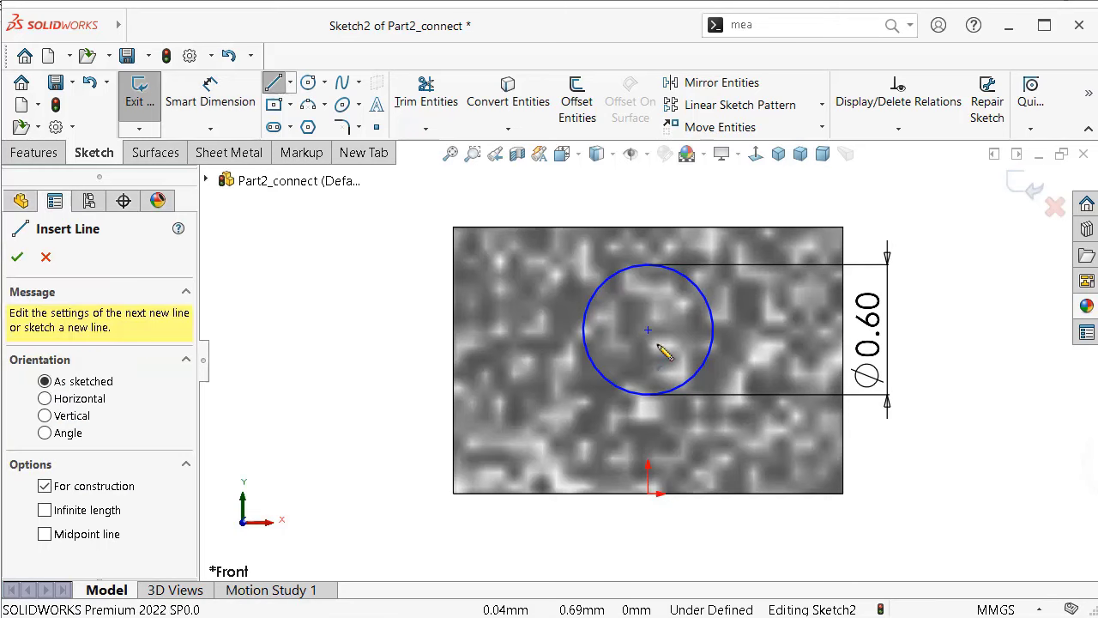
left_click(647, 331)
left_click(648, 493)
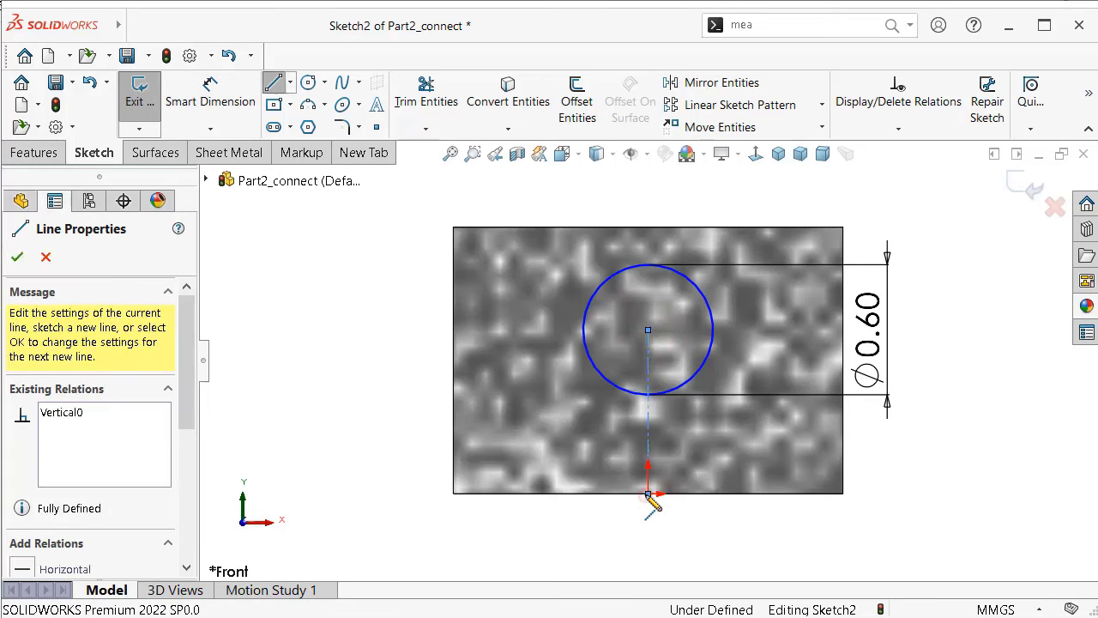
double_click(609, 544)
right_click_drag(766, 563, 766, 532)
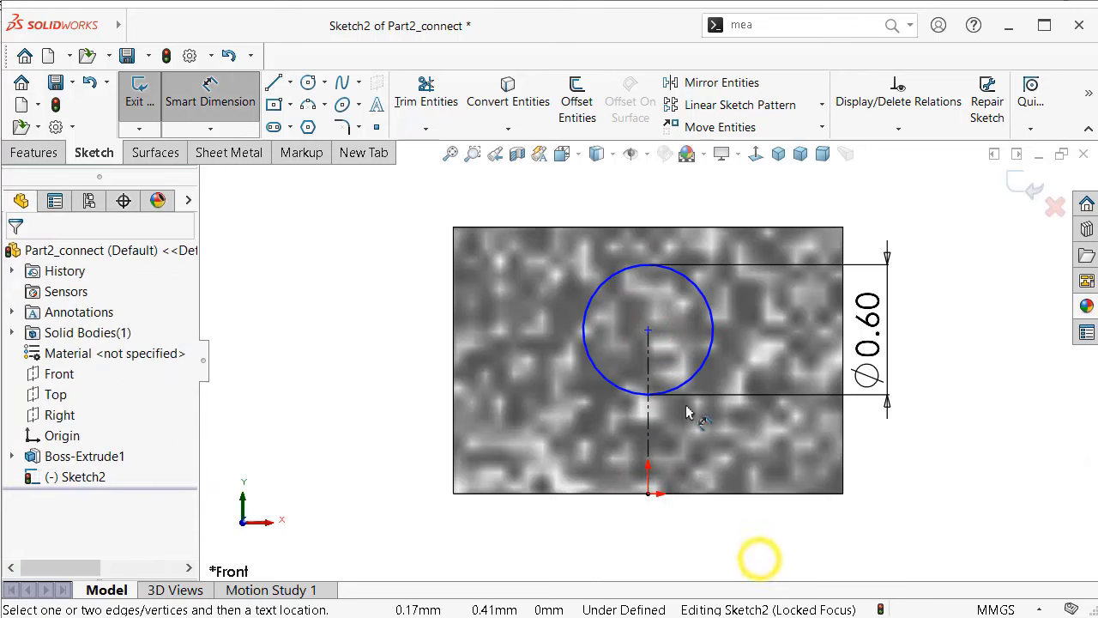
left_click(648, 417)
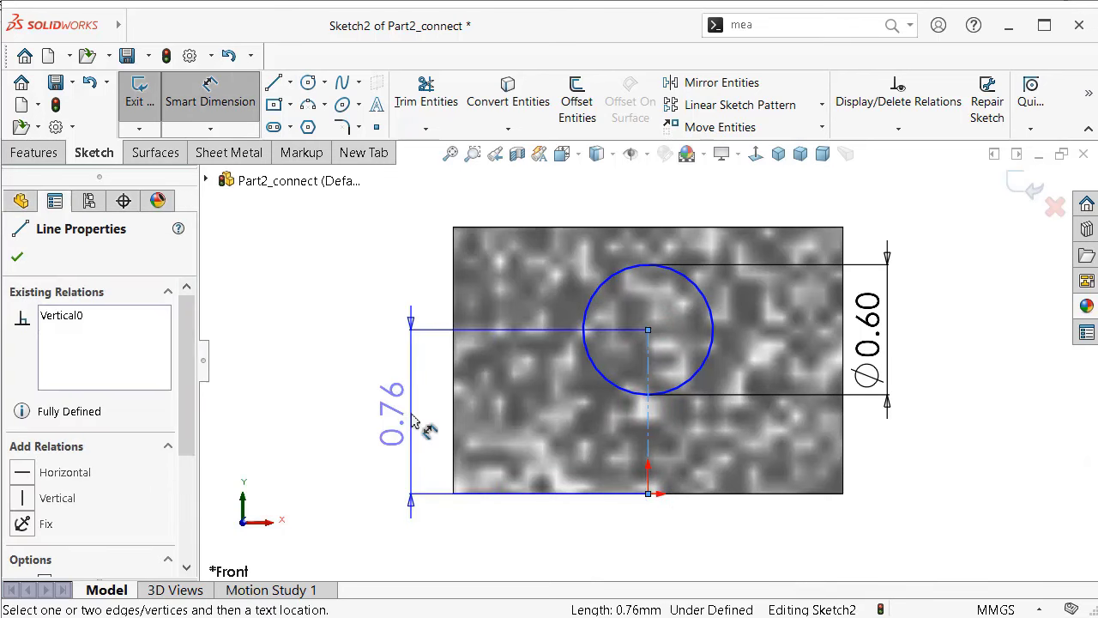
left_click(411, 420)
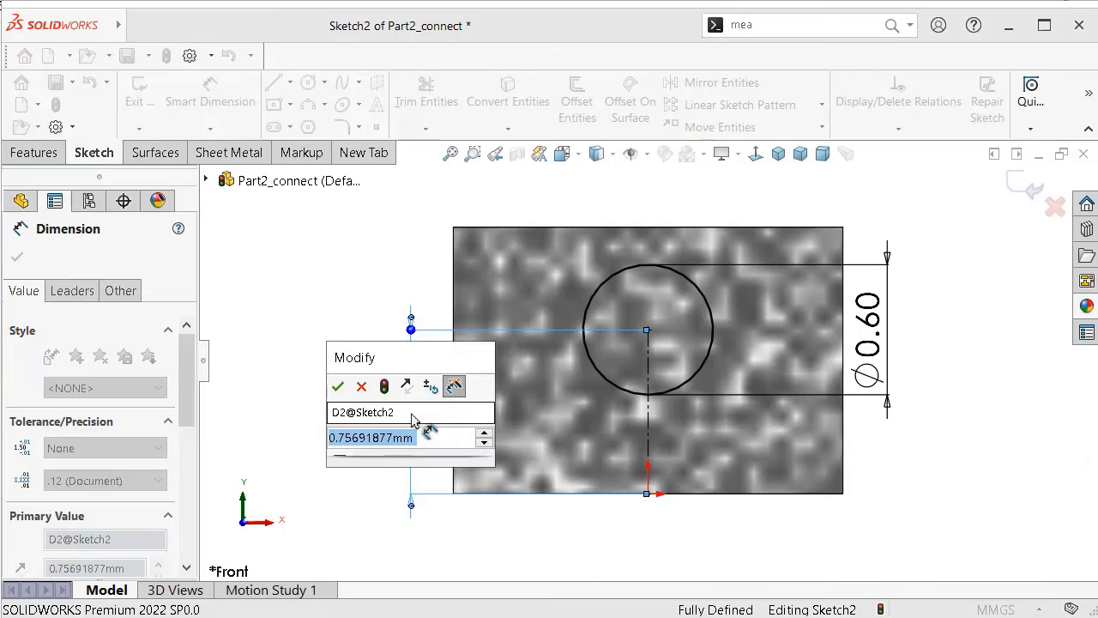
type("0.83")
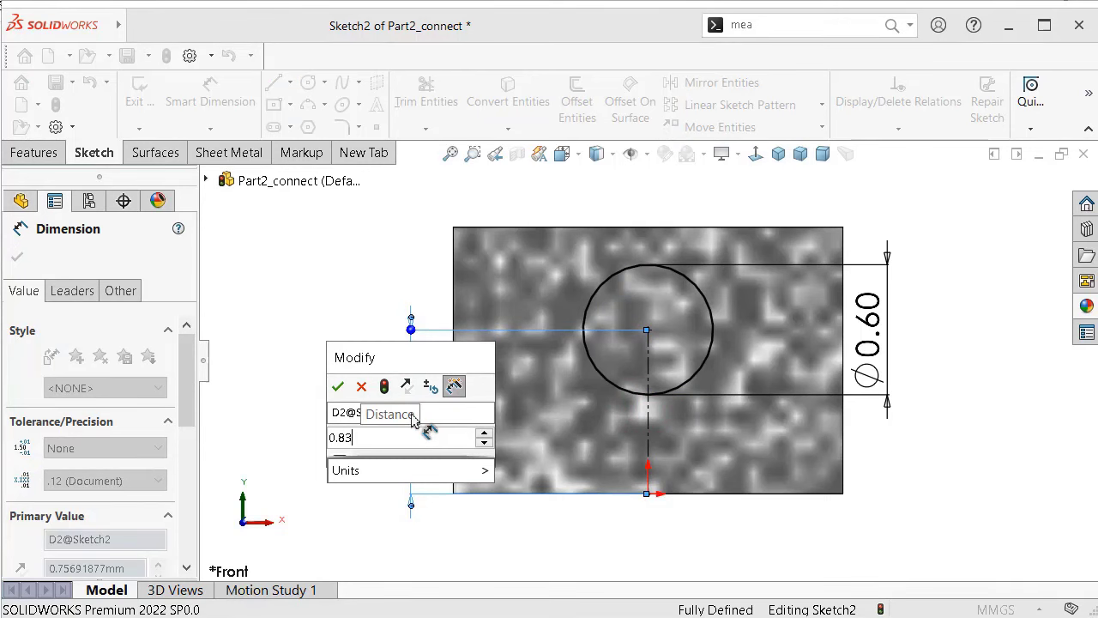
key("Return")
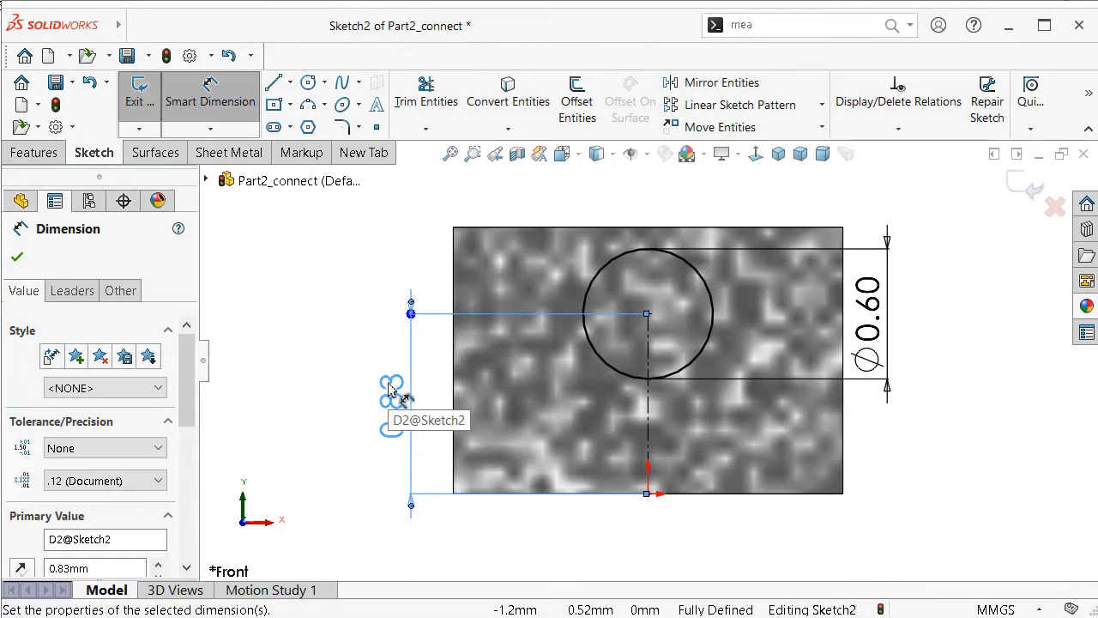
key("ctrl+7")
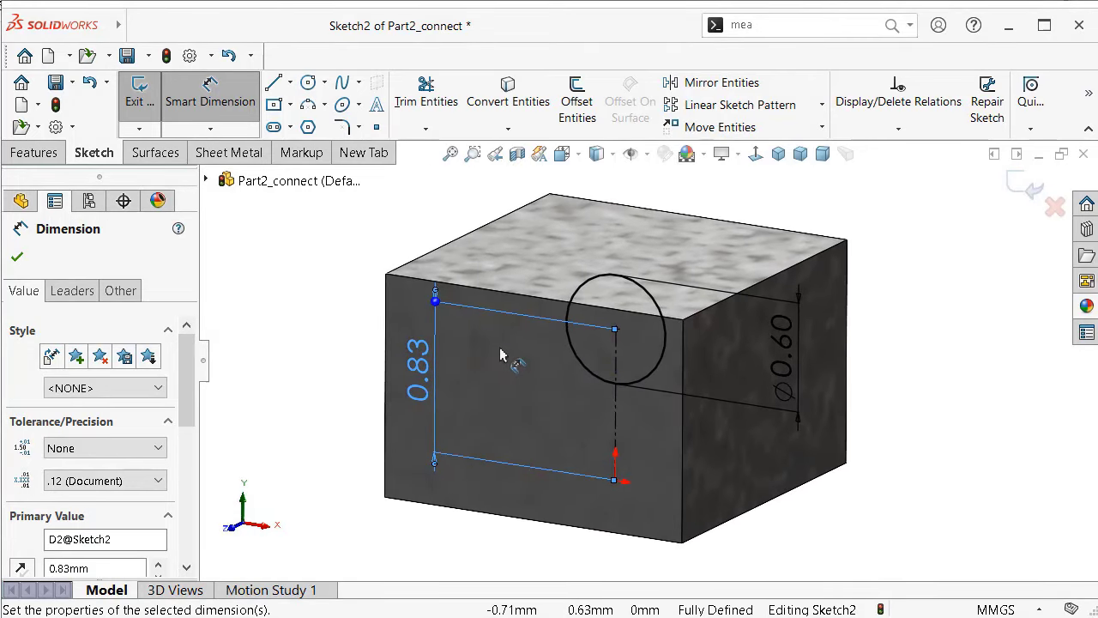
Step: Extrude the Ø0.60 circle 3 mm Mid Plane so a pin passes through the block
left_click(33, 155)
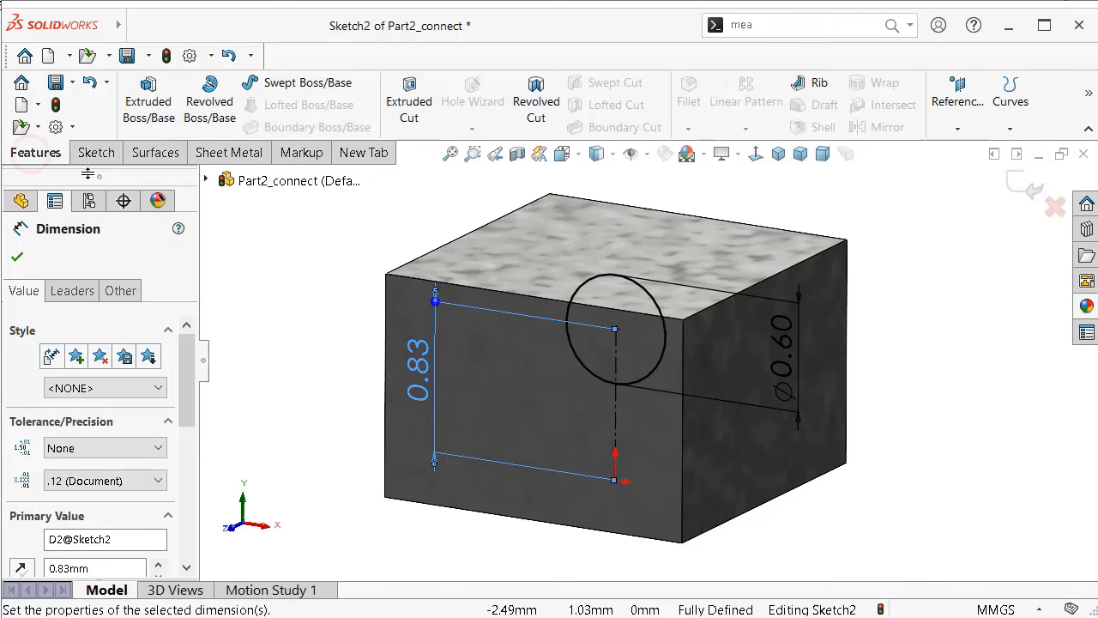
left_click(150, 120)
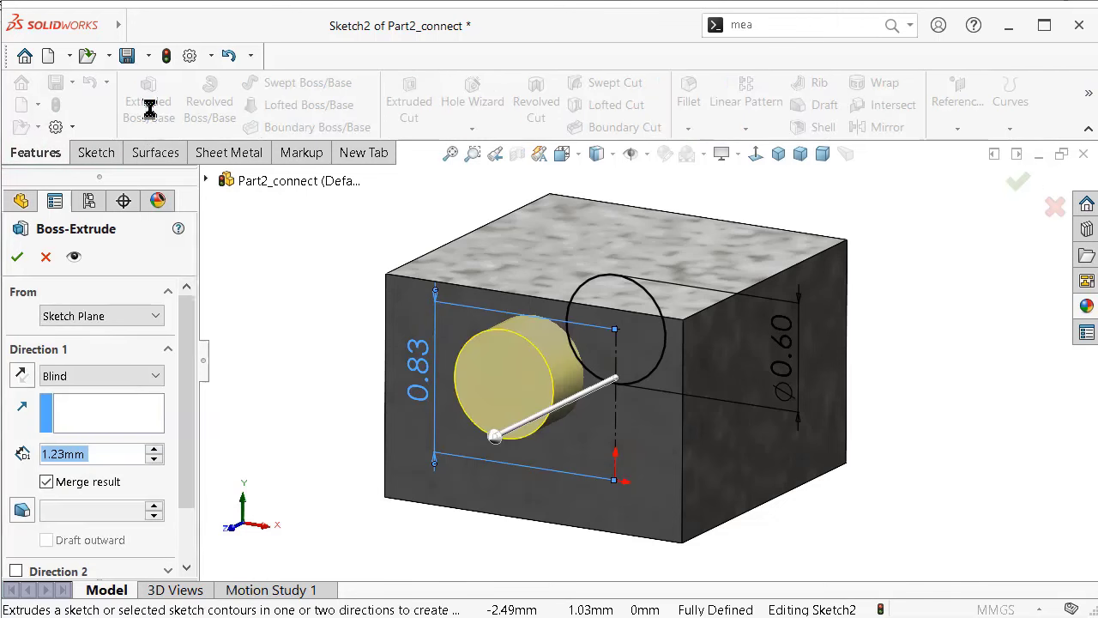
left_click(109, 378)
left_click(102, 483)
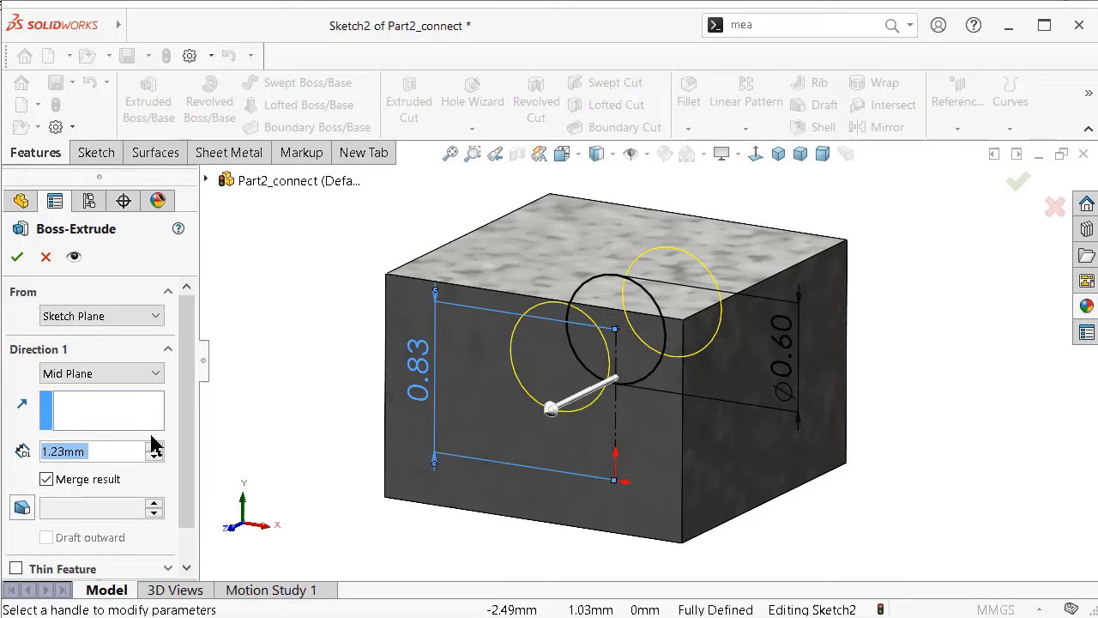
type("3")
key("Return")
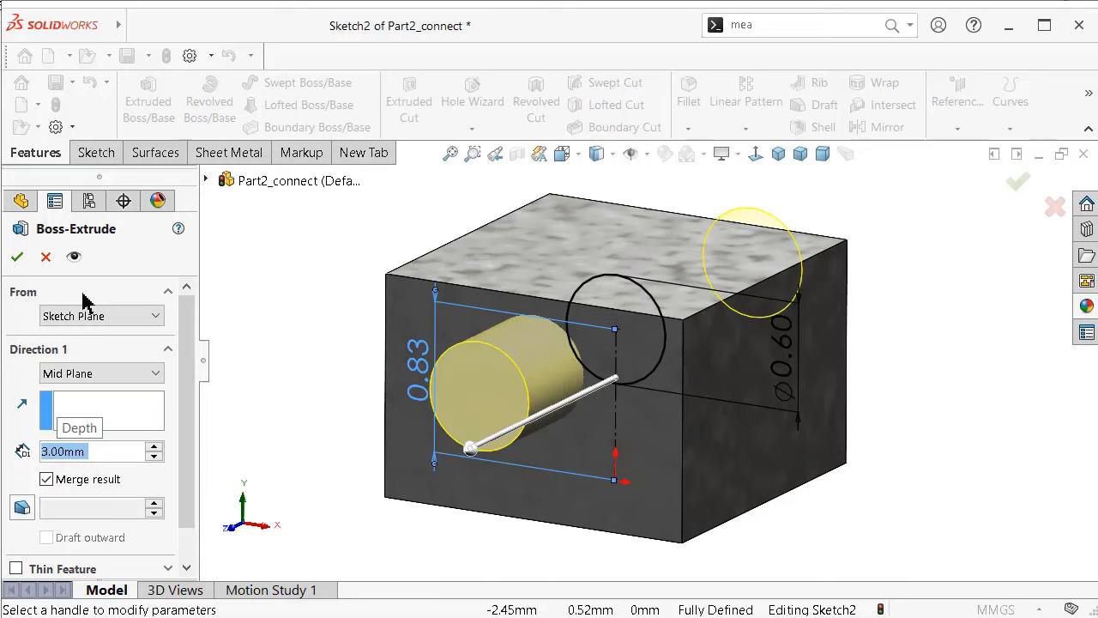
left_click(17, 257)
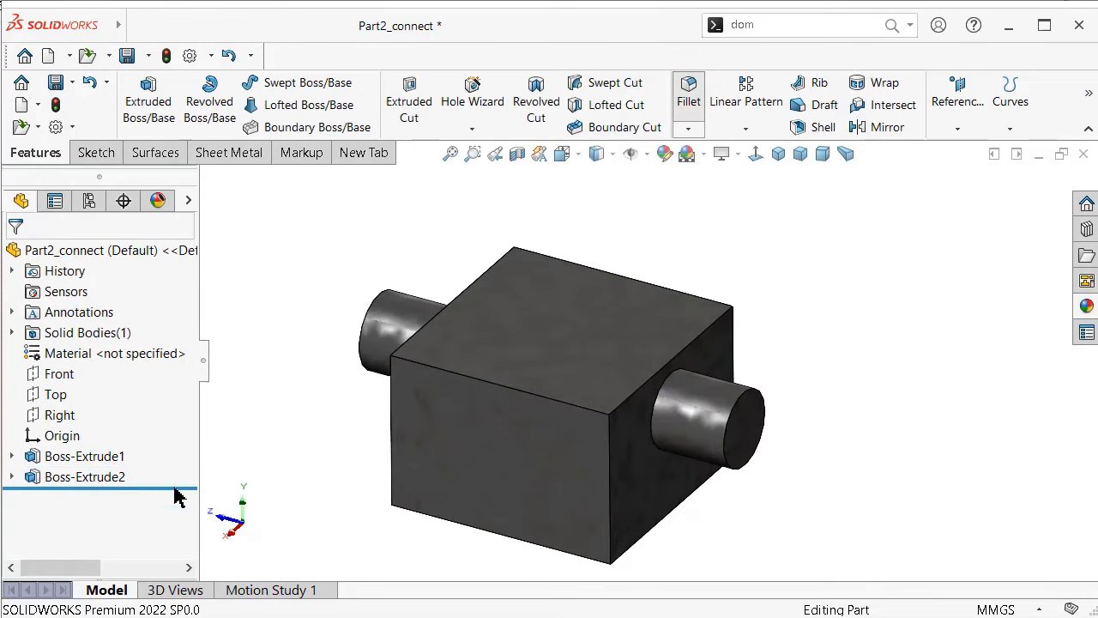
Step: Set the fillet radius to 0.1 mm and pick the top-front, front-right and top-right edges
scroll(188, 411, "down", 2)
scroll(187, 428, "down", 1)
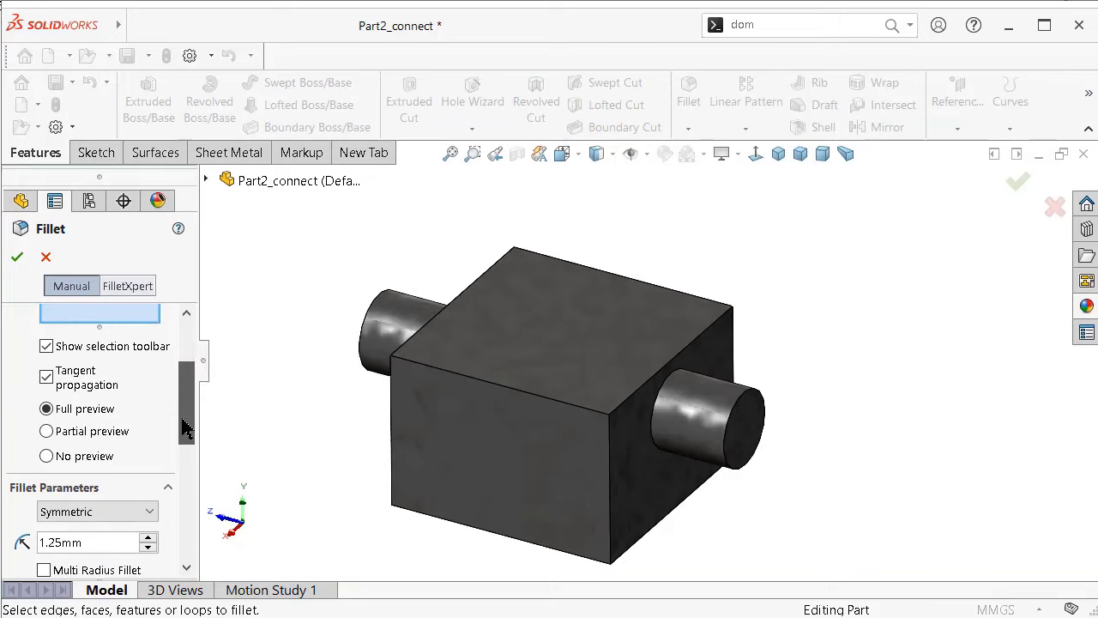
scroll(187, 433, "down", 1)
type("0")
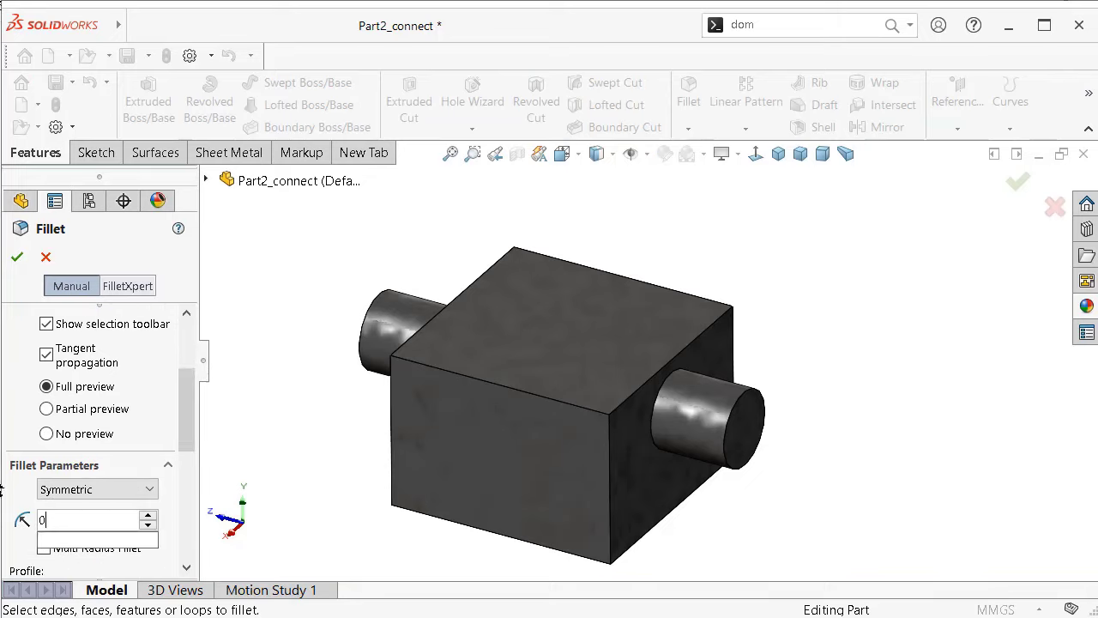
type(".25")
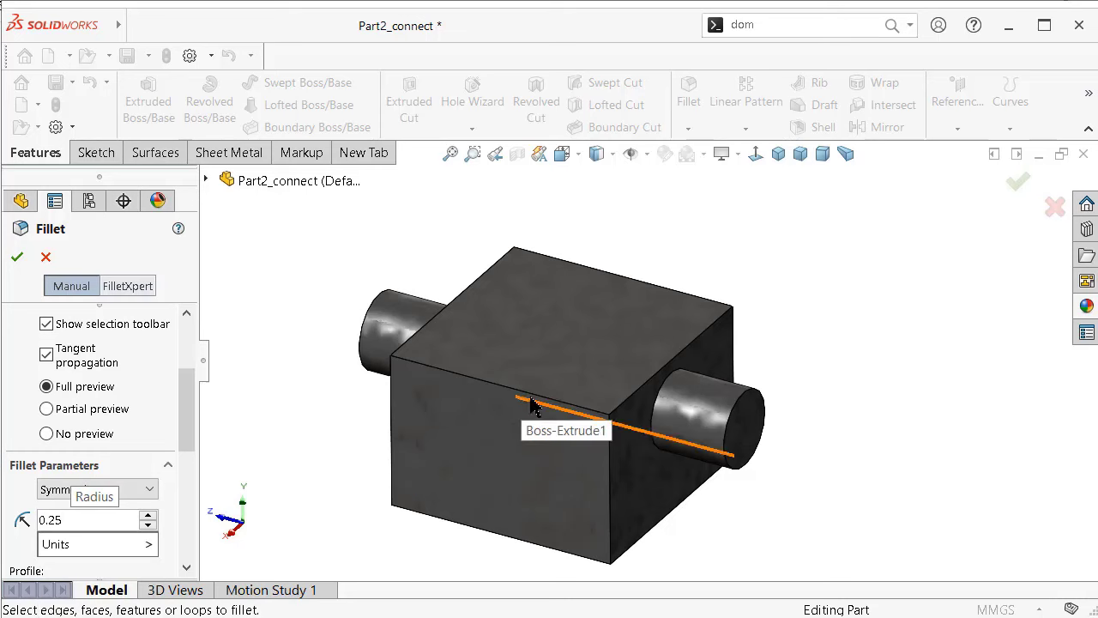
key("Return")
left_click(533, 398)
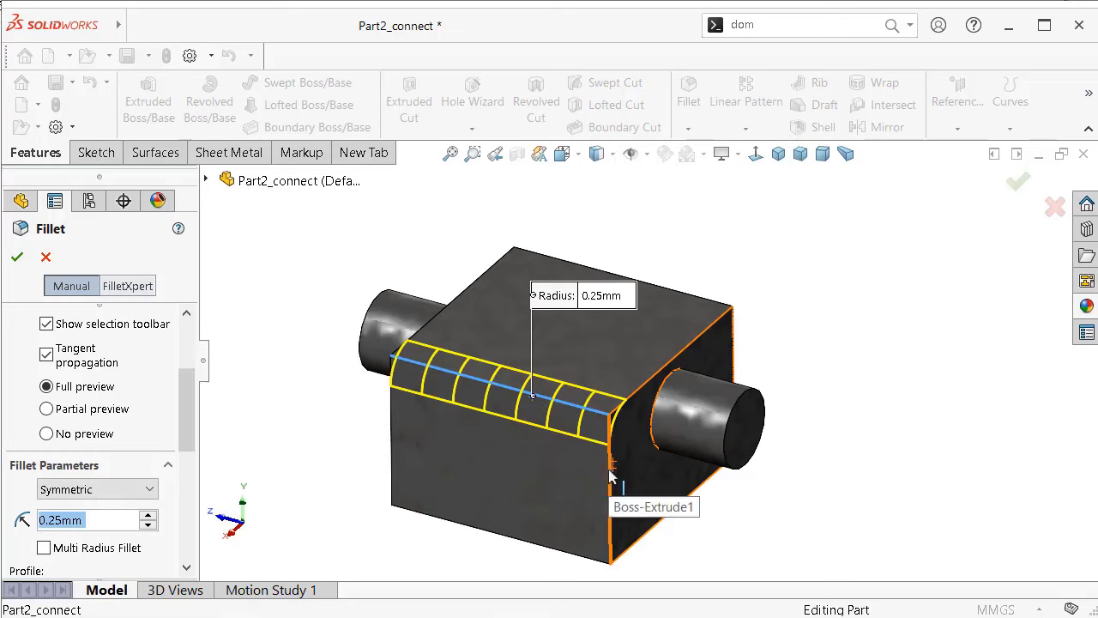
left_click(612, 470)
left_click(686, 361)
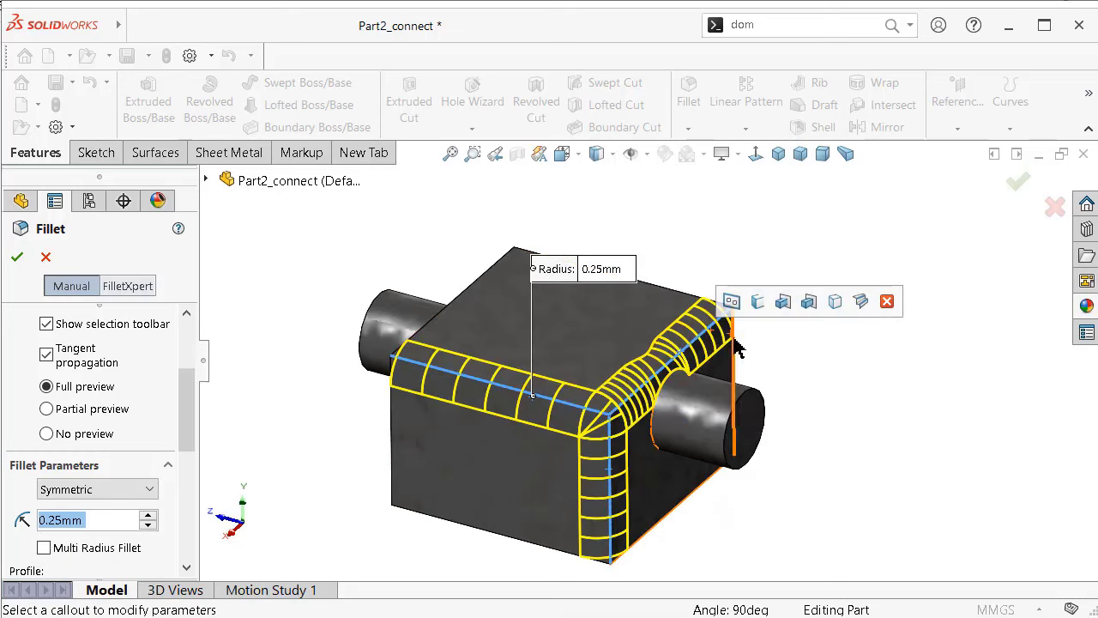
type("0.1")
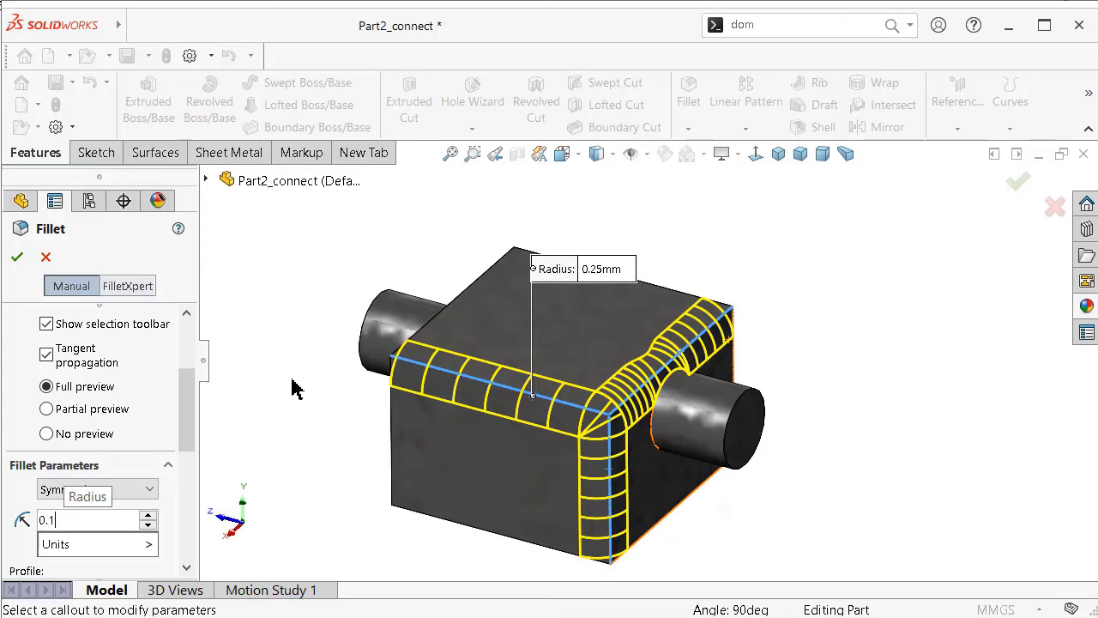
key("Return")
Step: Add the back, right, left and front block edges and apply the 0.1 mm fillet
left_click(719, 306)
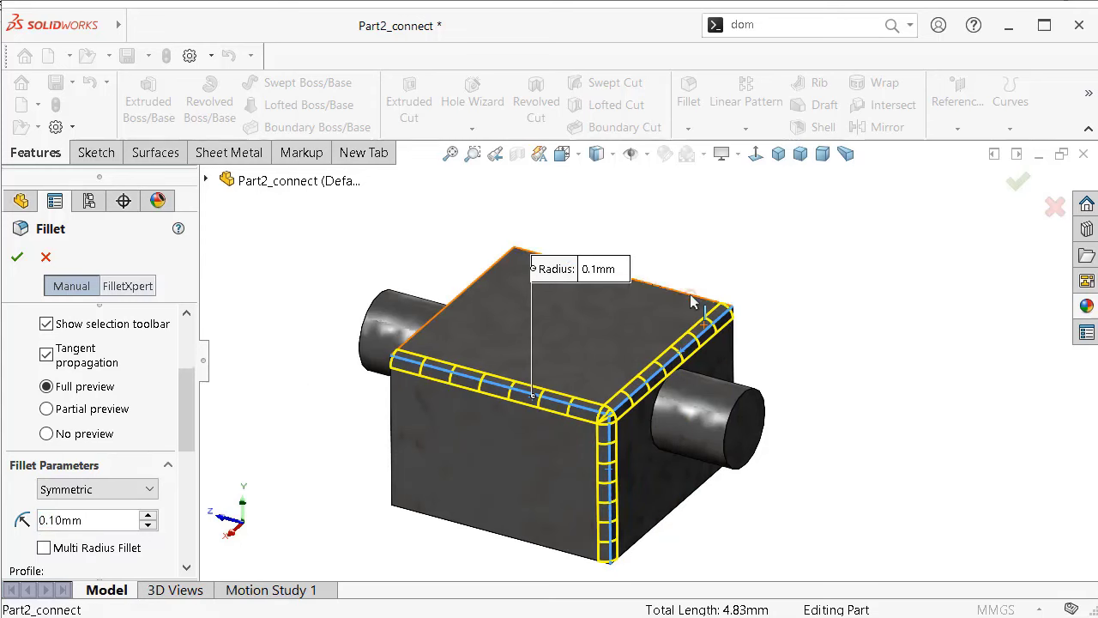
left_click(735, 345)
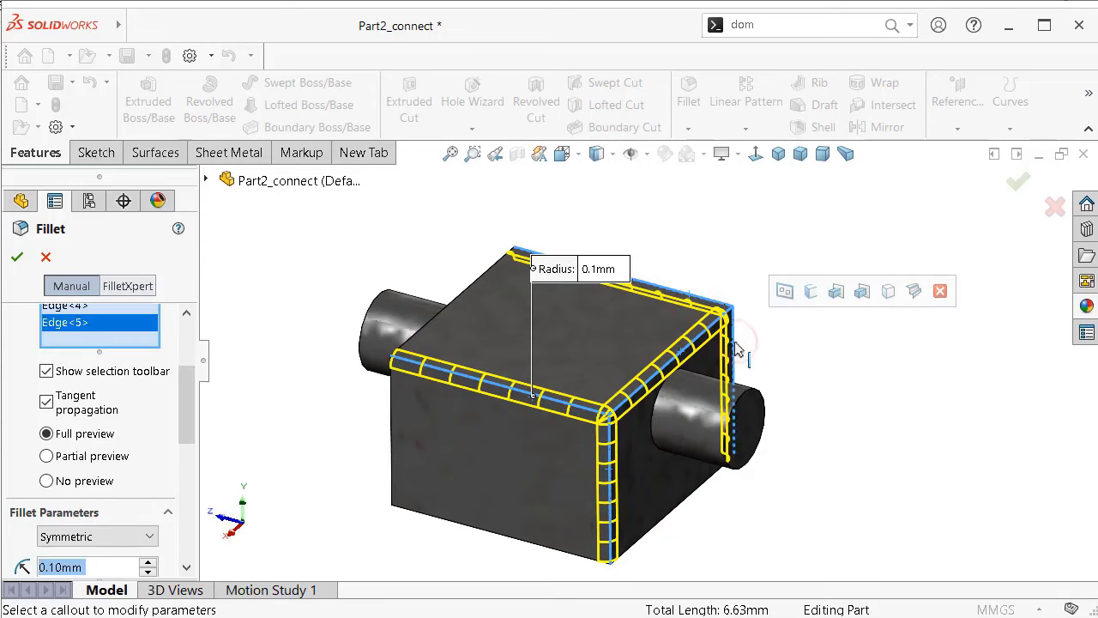
left_click(393, 415)
middle_click_drag(394, 416, 434, 397)
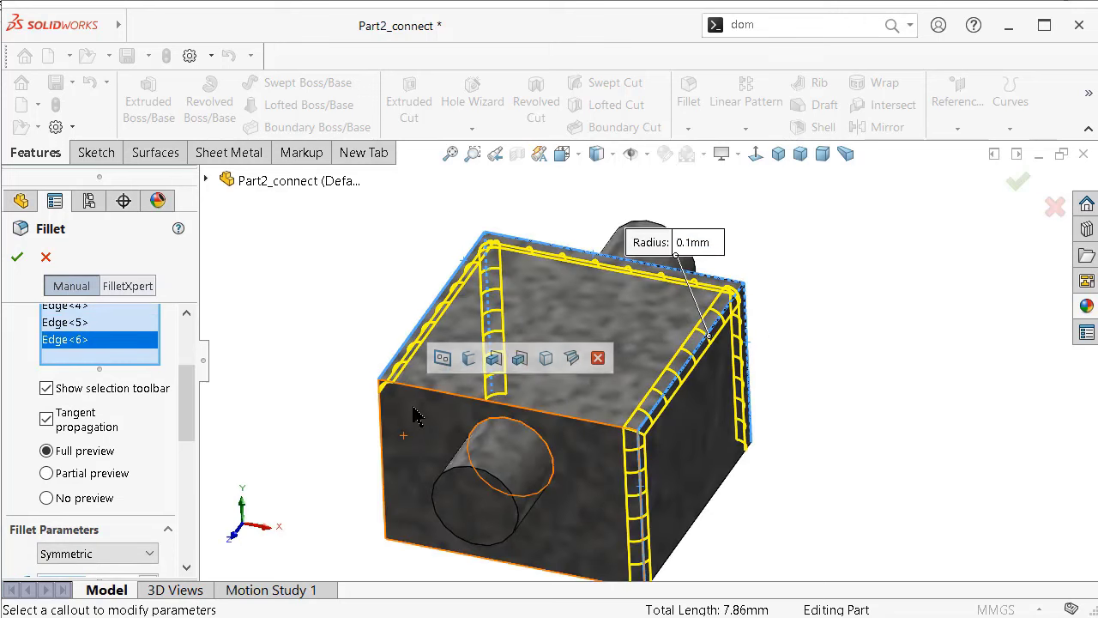
left_click(434, 395)
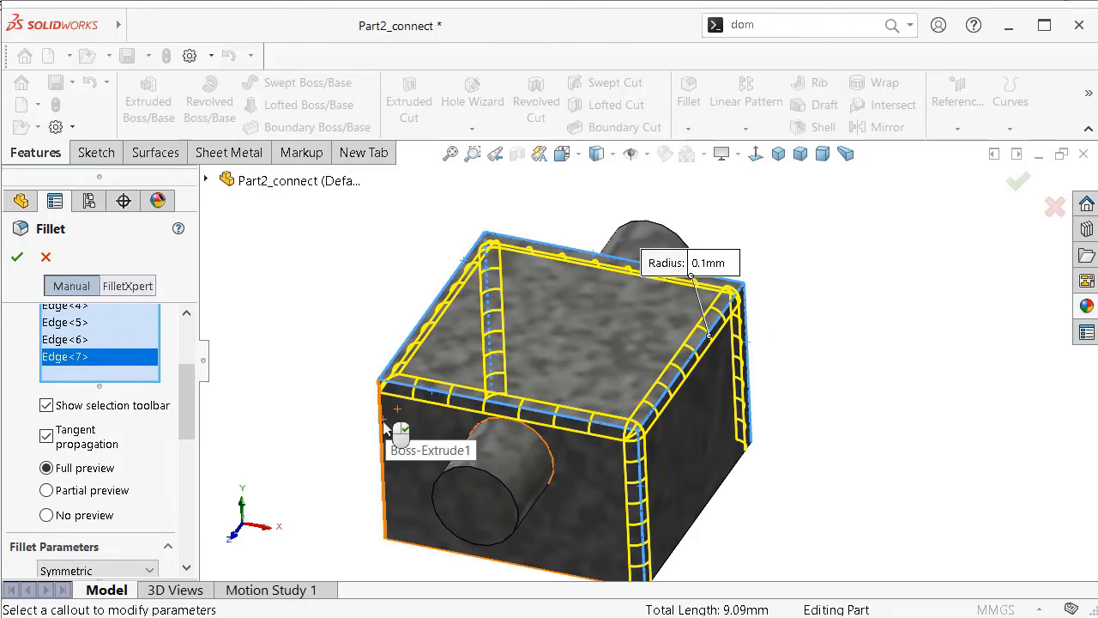
left_click(385, 429)
middle_click_drag(385, 429, 447, 412)
left_click(1015, 190)
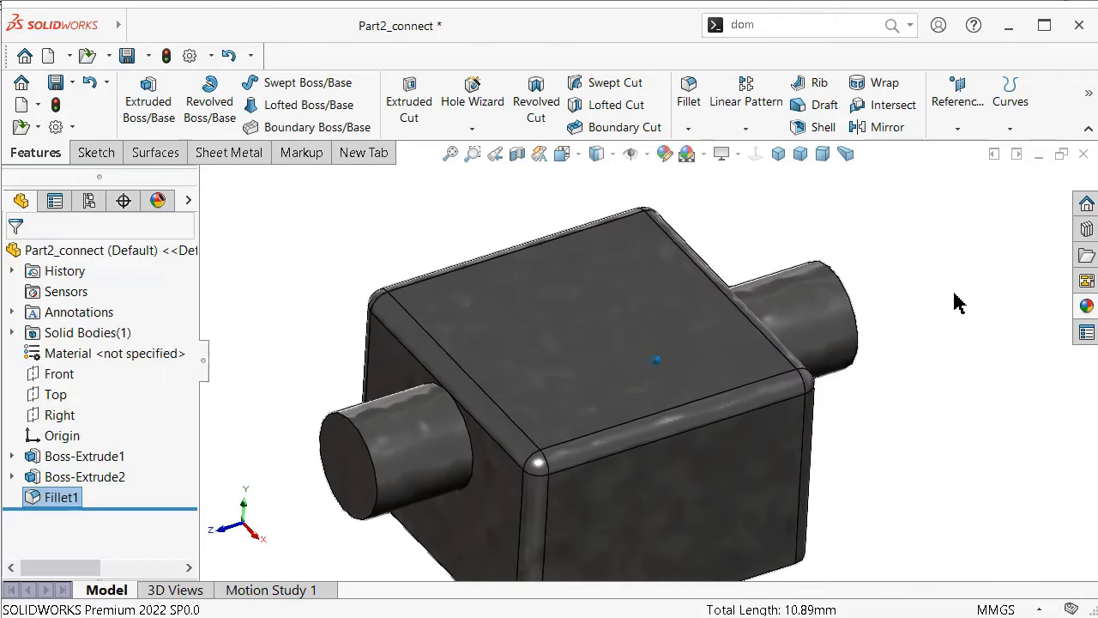
Step: Sketch a circle on the block's top face centred at the origin
left_click(605, 314)
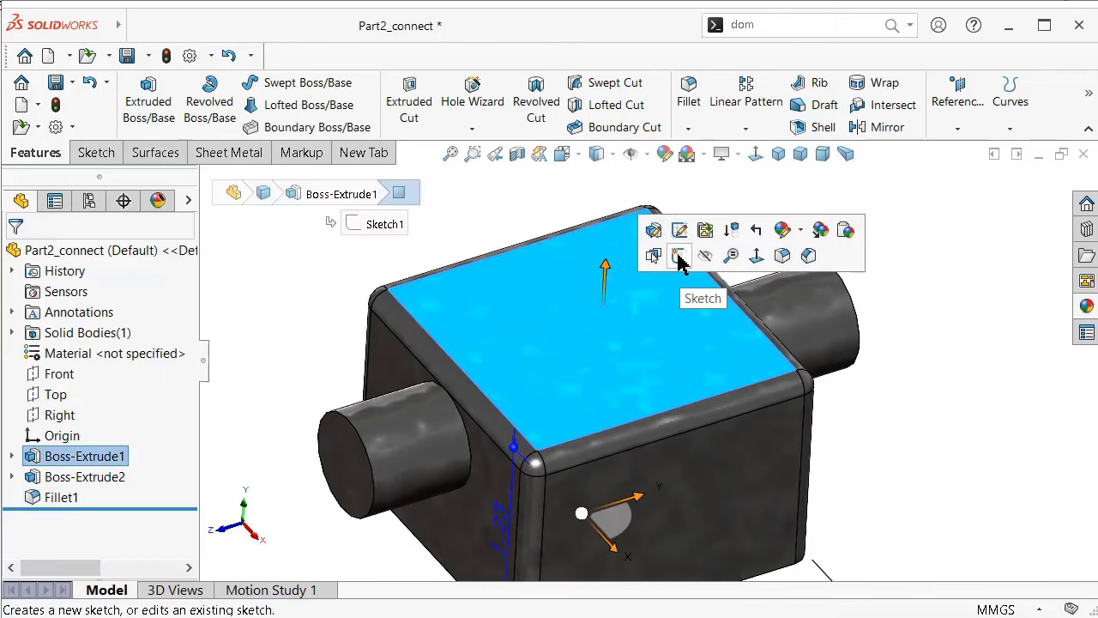
left_click(667, 259)
key("s")
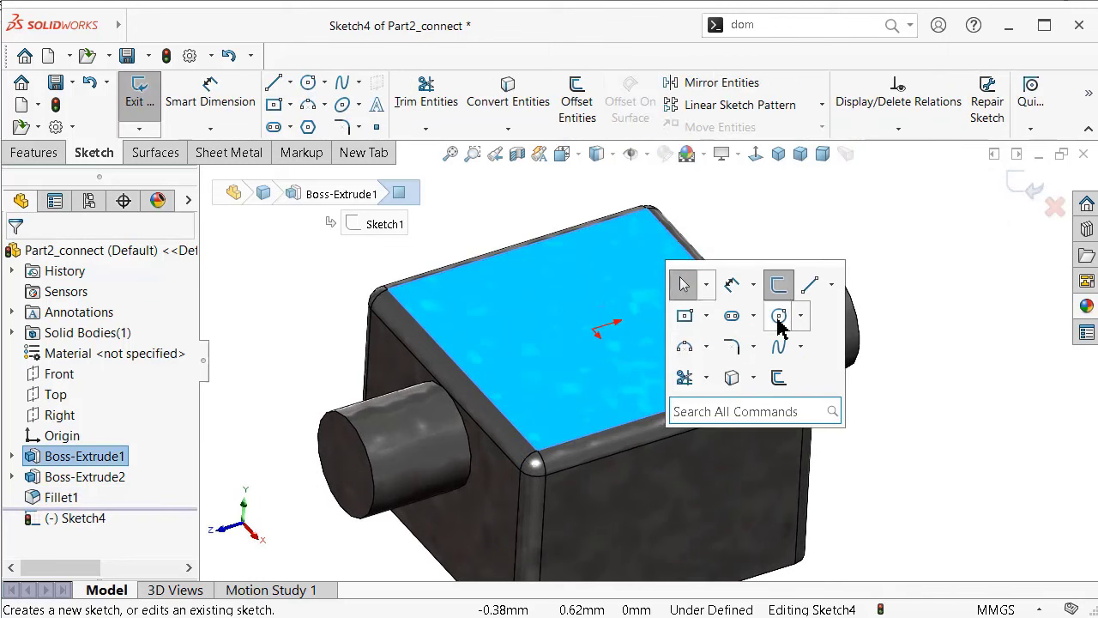
left_click(777, 317)
left_click(592, 329)
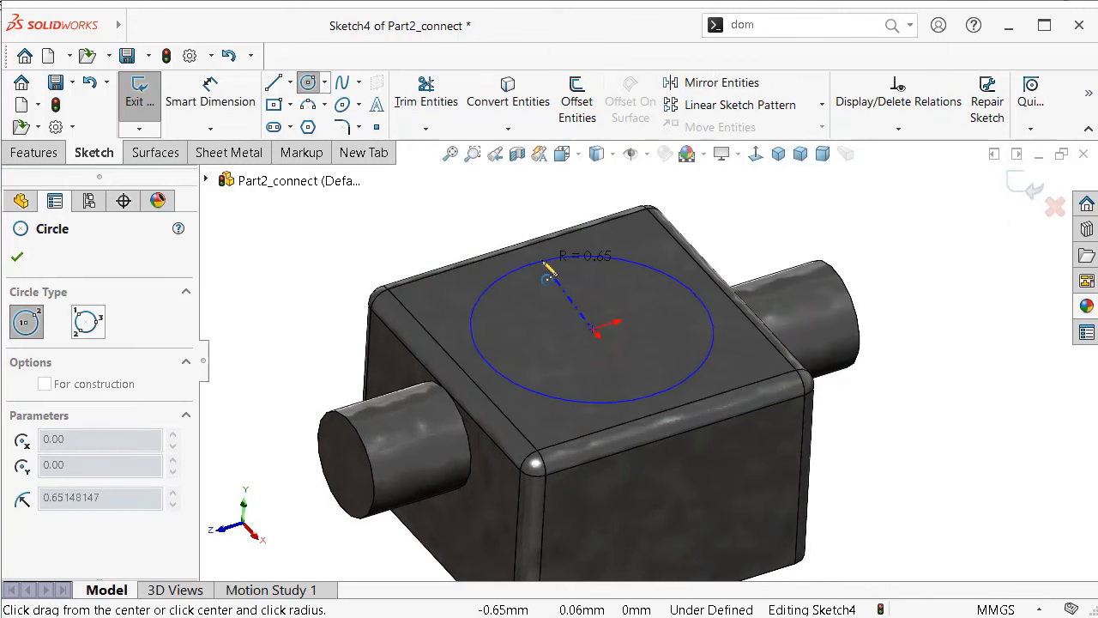
left_click(448, 351)
key("Escape")
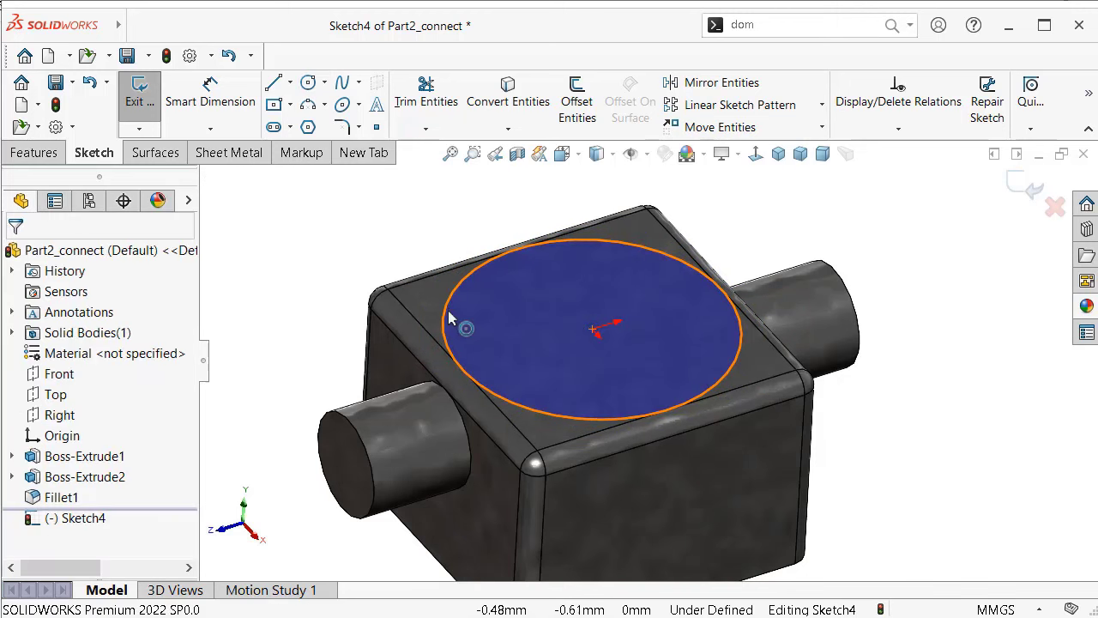
Step: Make the circle tangent to the top face's left edge to fully define it
left_click(447, 319)
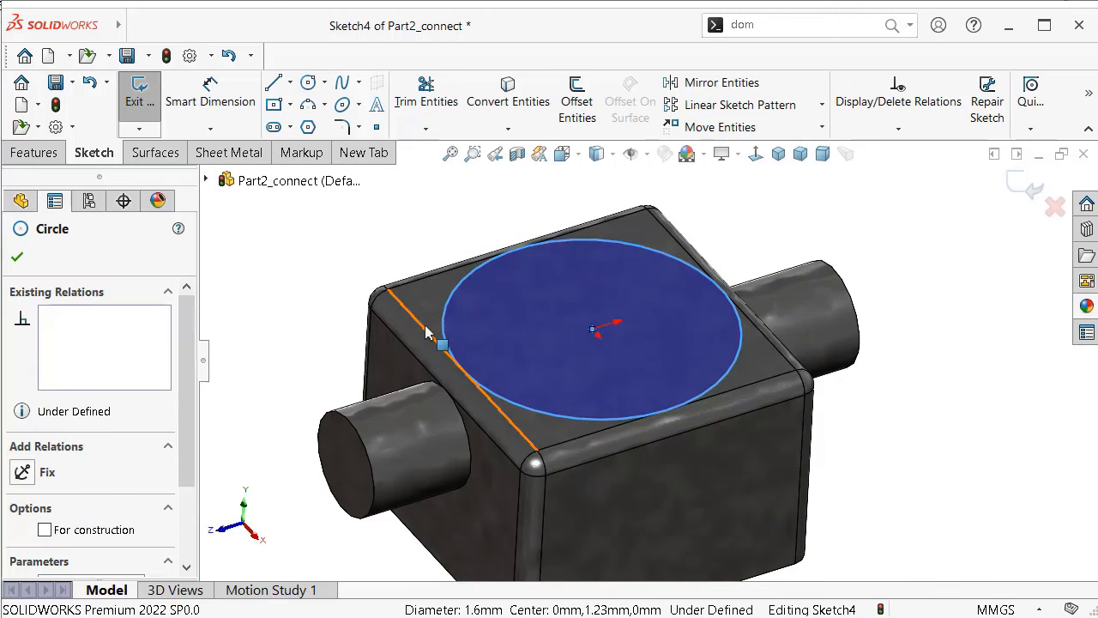
left_click(434, 336, "ctrl")
left_click(476, 248)
left_click(391, 233)
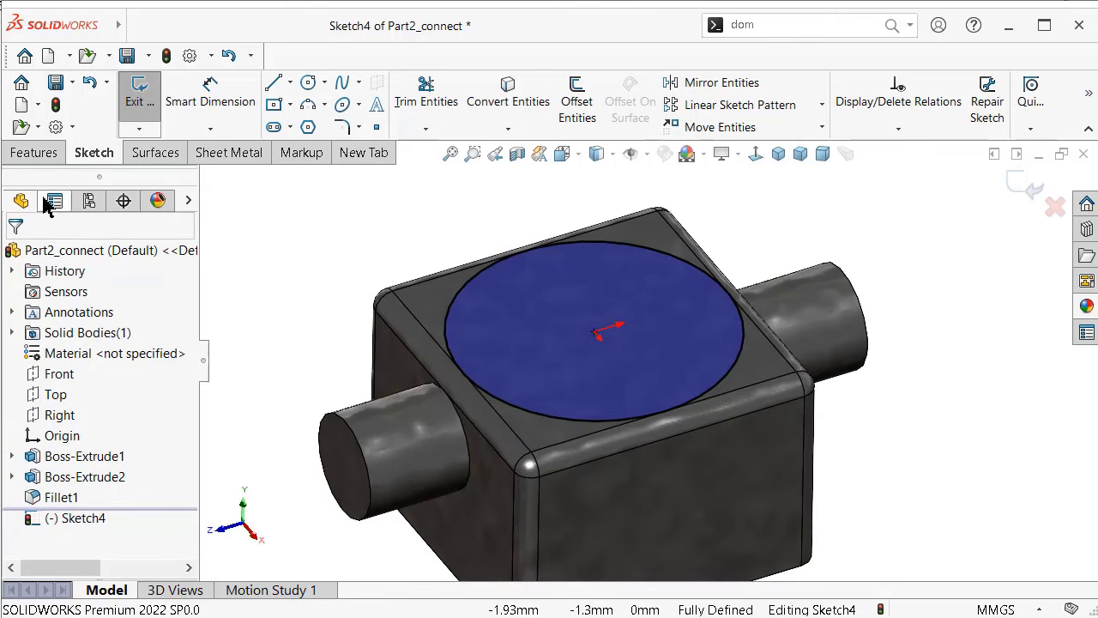
left_click(34, 152)
Step: Split the block's top face with the circle sketch to isolate a circular patch
left_click(1010, 129)
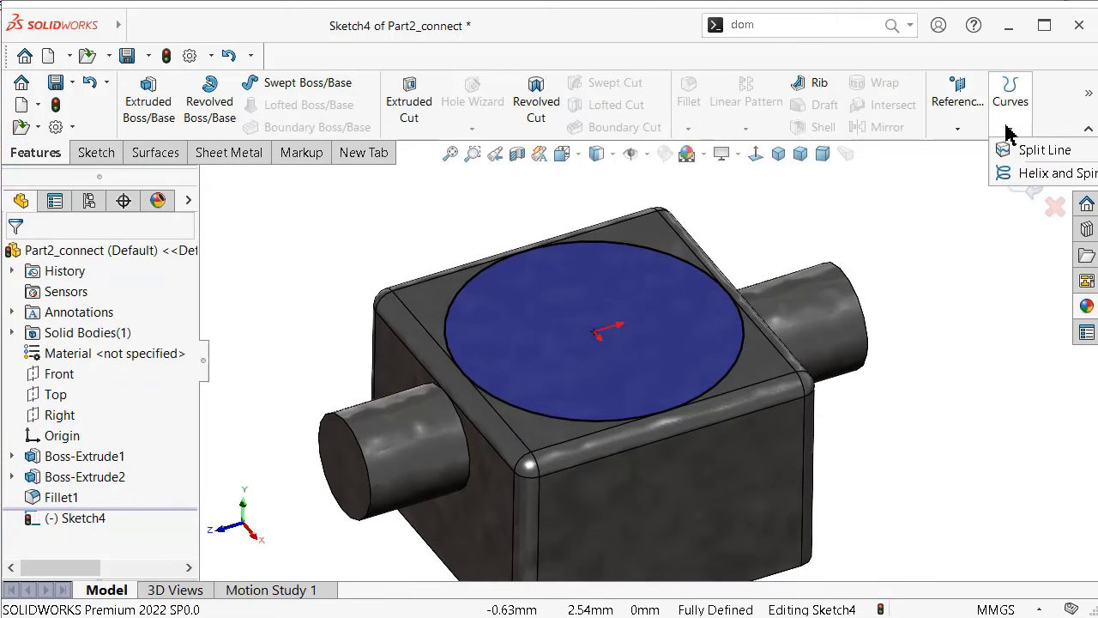
left_click(1016, 149)
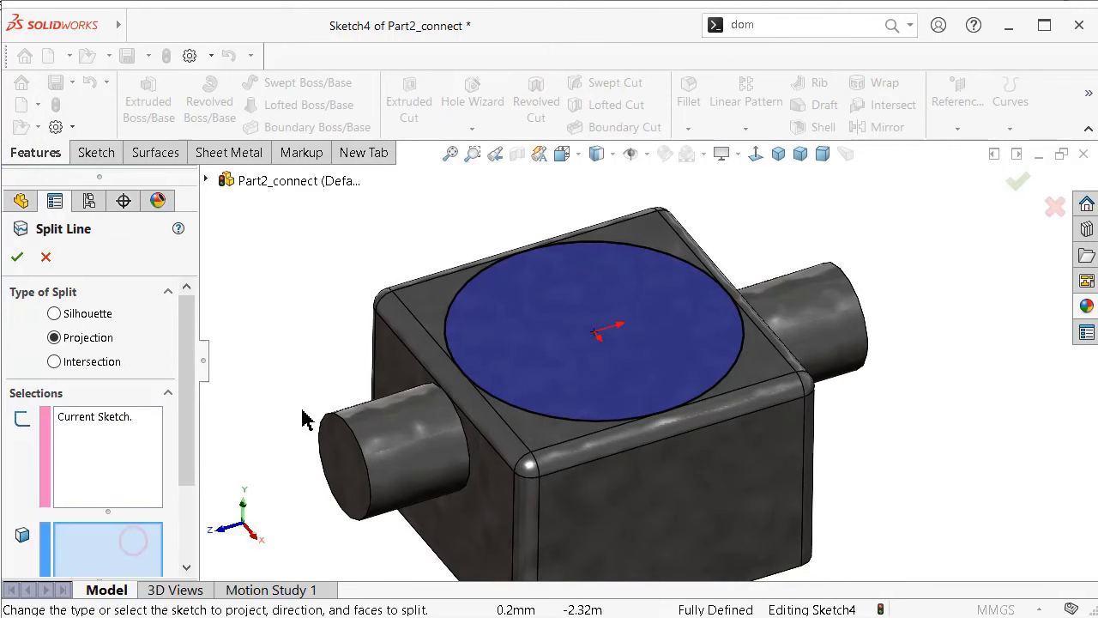
left_click(446, 314)
right_click(439, 311)
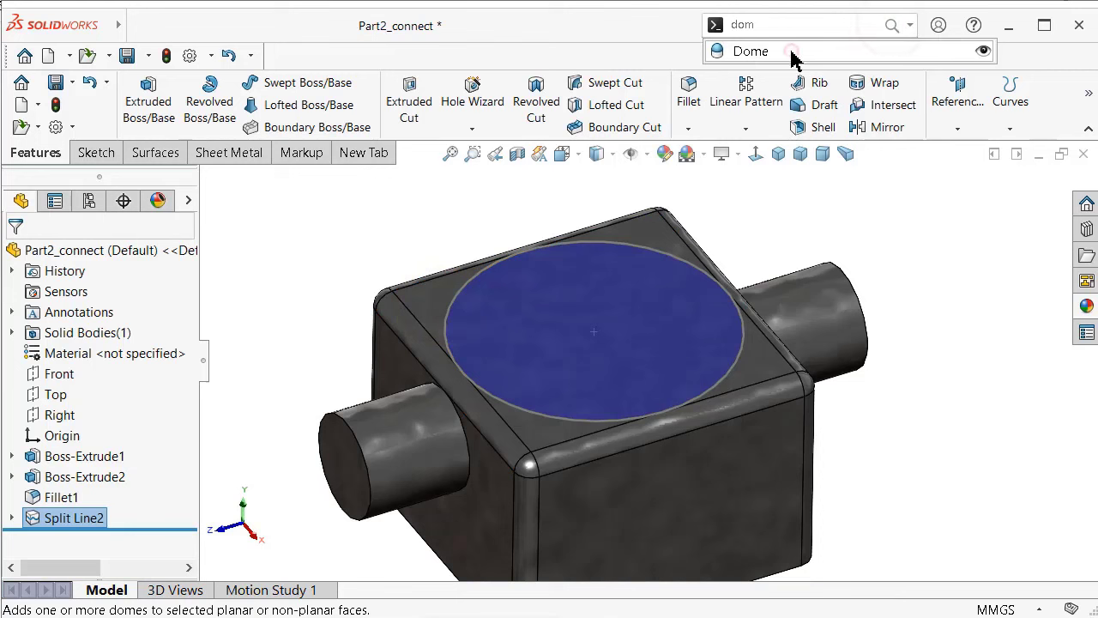
Step: Raise a 0.10 mm non-continuous dome on the circular patch
left_click(750, 52)
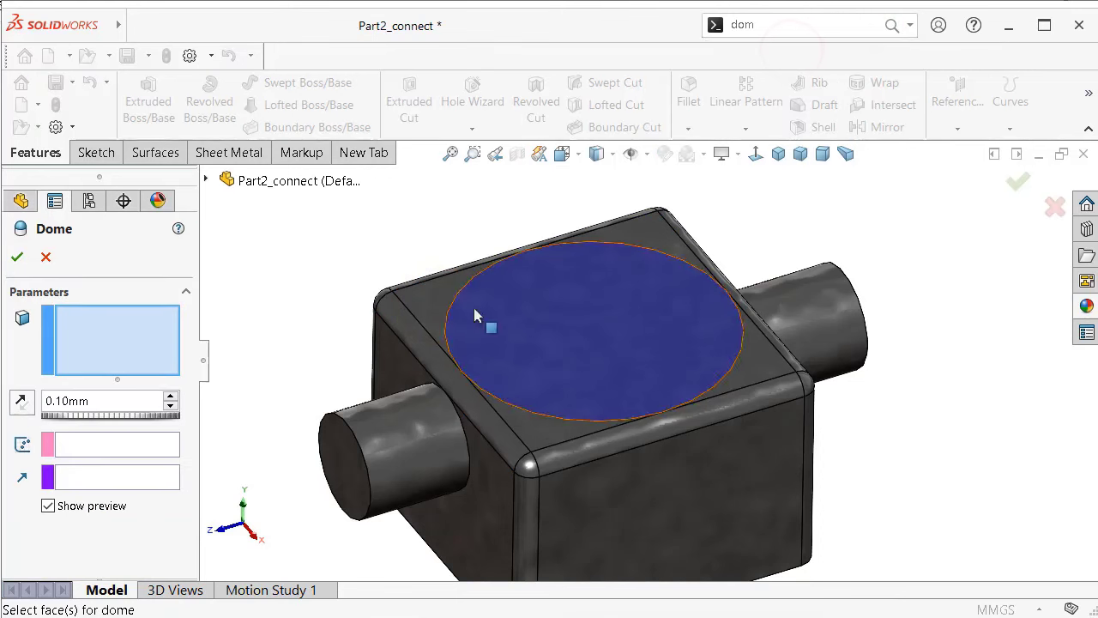
left_click(521, 315)
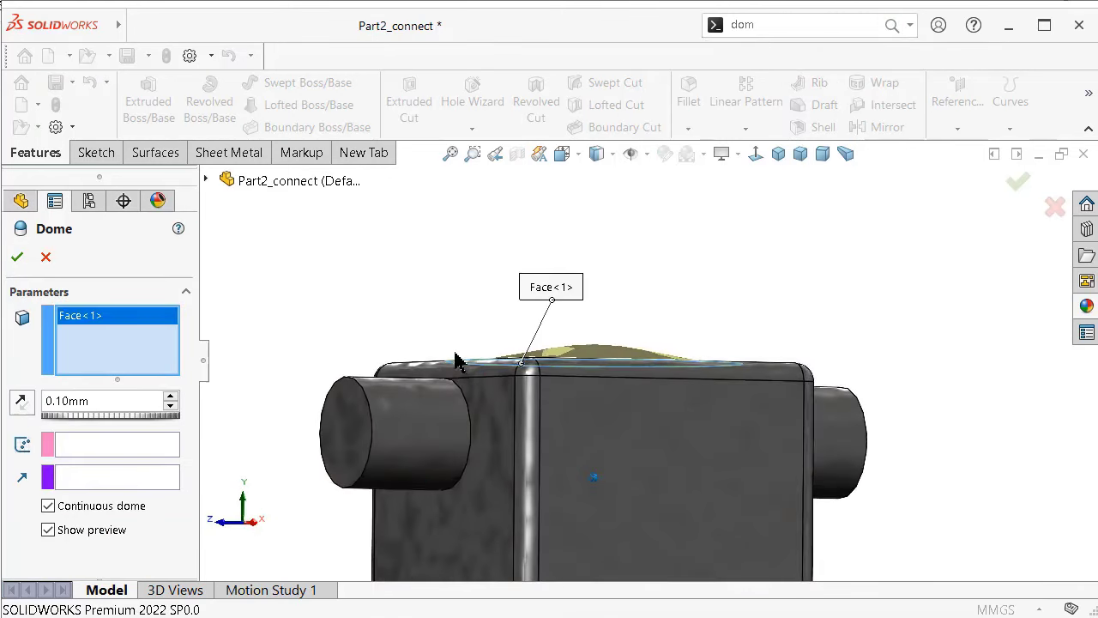
left_click(22, 404)
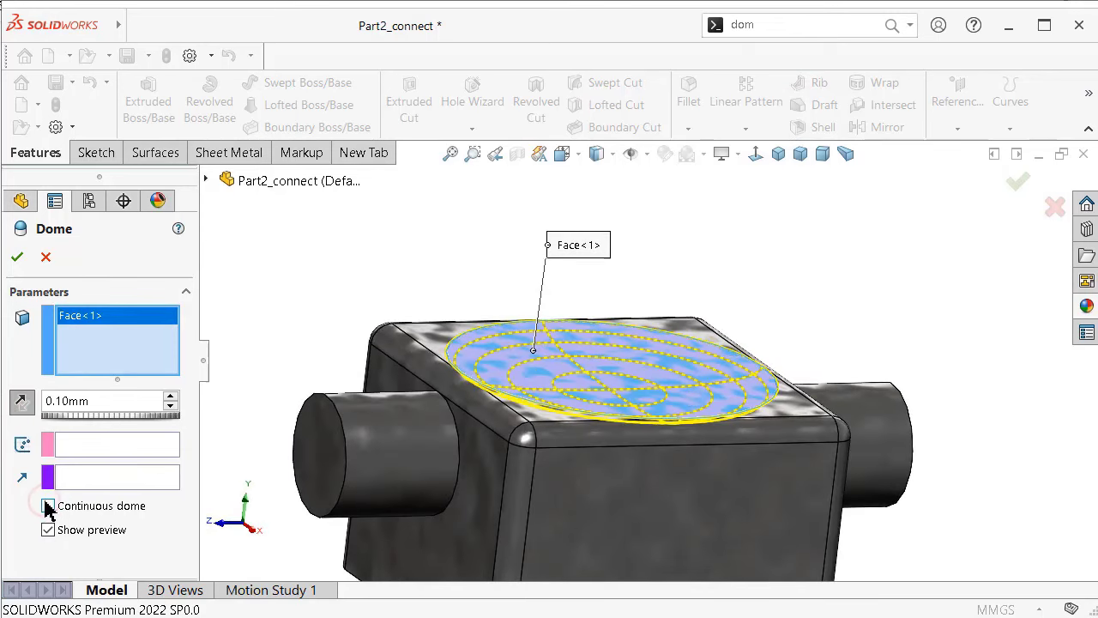
left_click(48, 506)
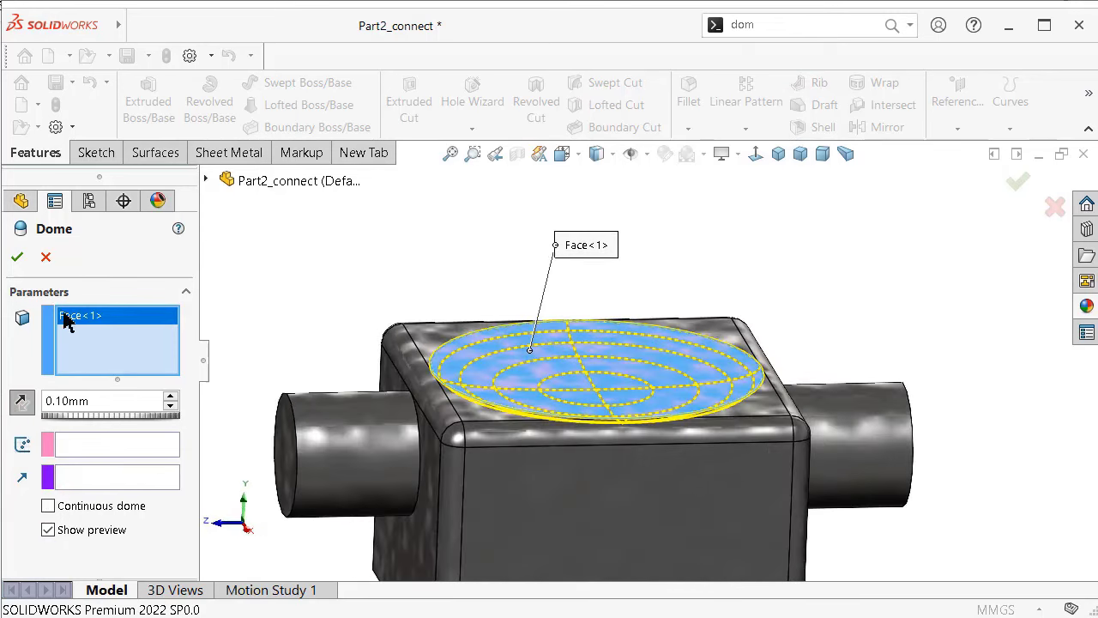
left_click(17, 259)
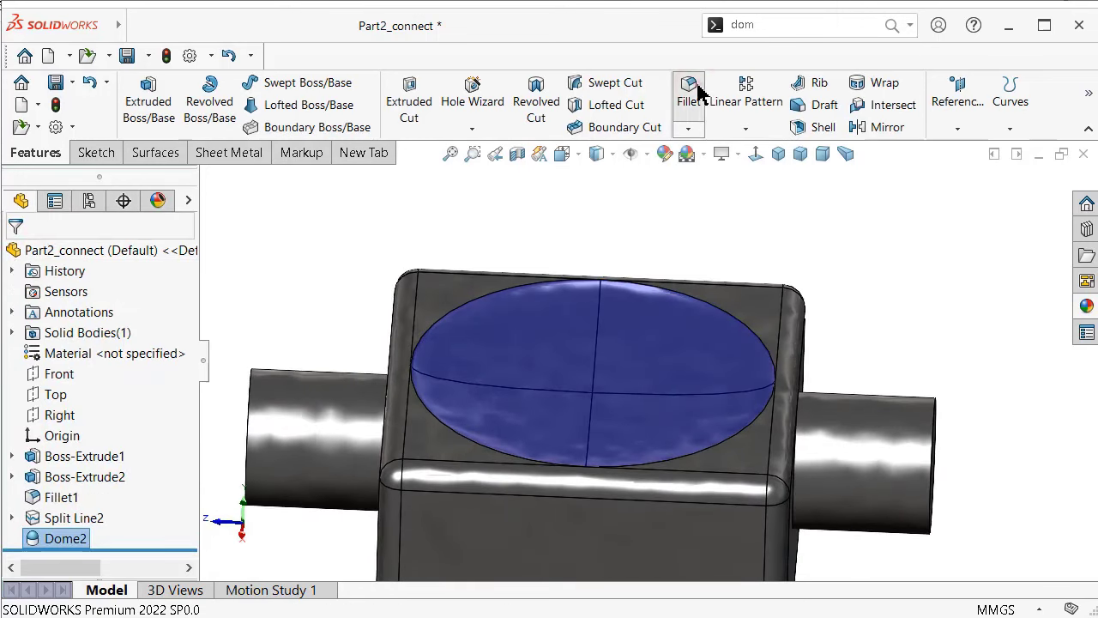
Step: Select the dome's rim arcs for a fillet and set its radius to 0.01 mm
left_click(686, 112)
left_click_drag(187, 339, 190, 406)
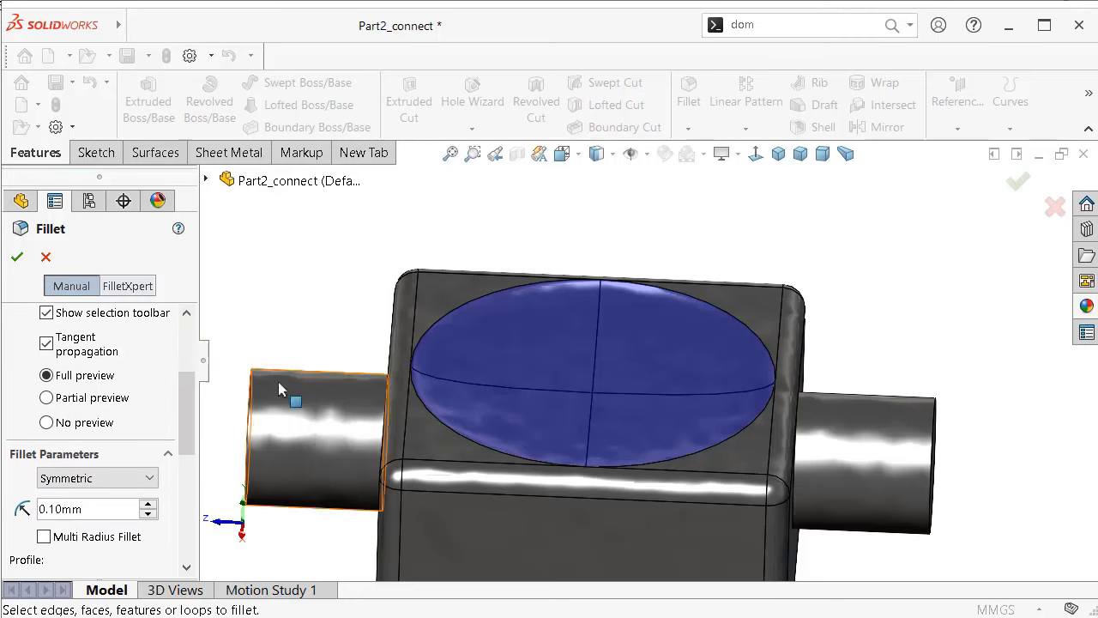
left_click(468, 312)
left_click(697, 306)
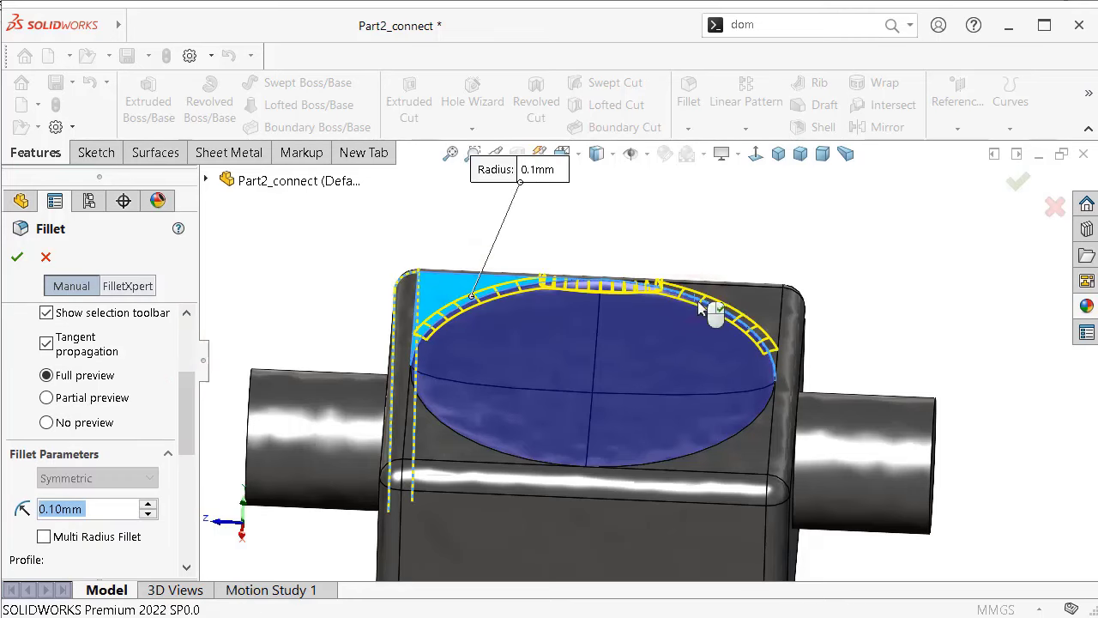
left_click(702, 457)
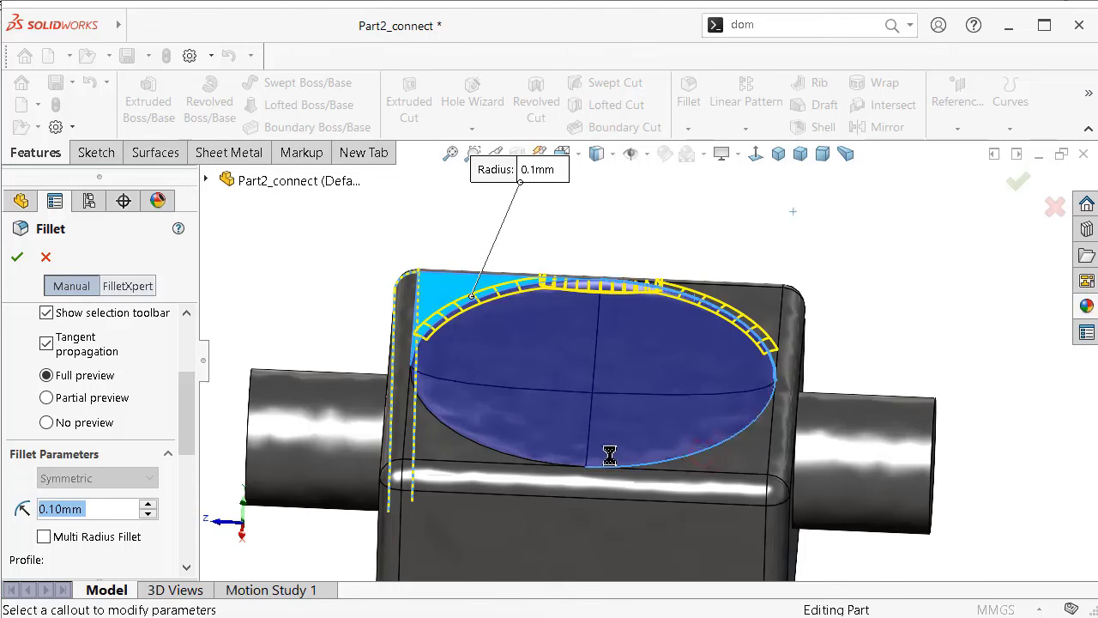
left_click(483, 452)
key("ctrl+7")
left_click(448, 437)
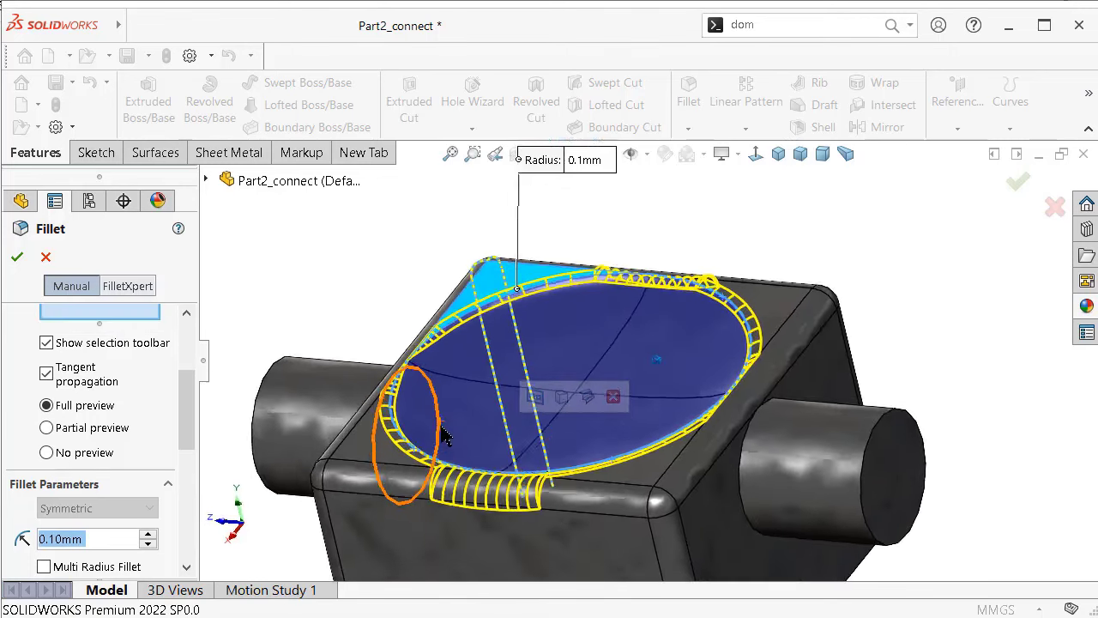
type("0.0")
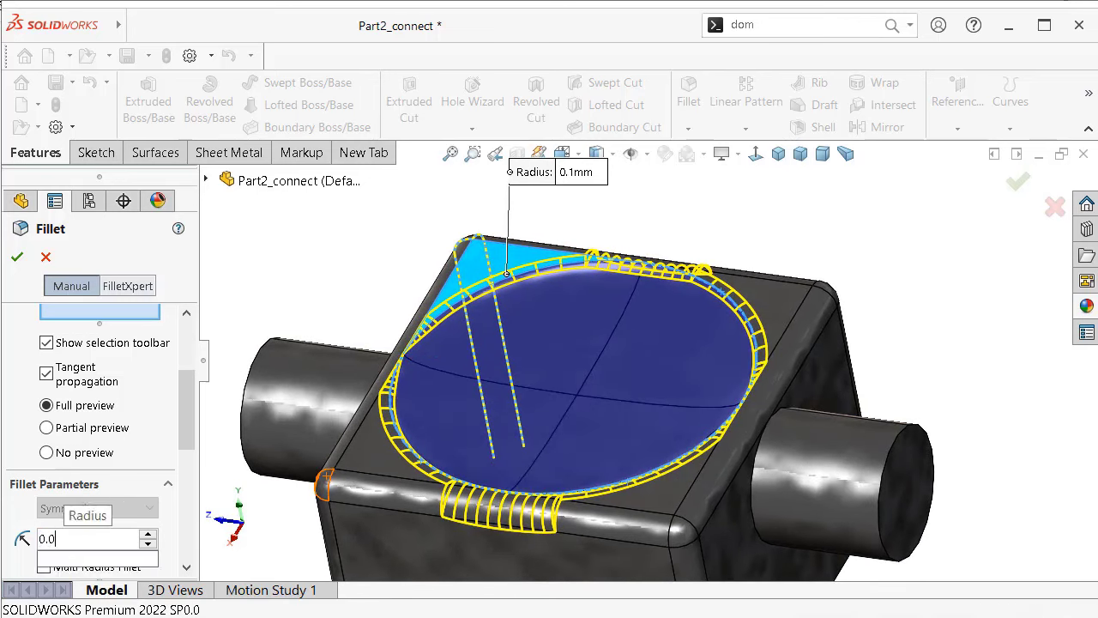
type("1")
left_click(935, 276)
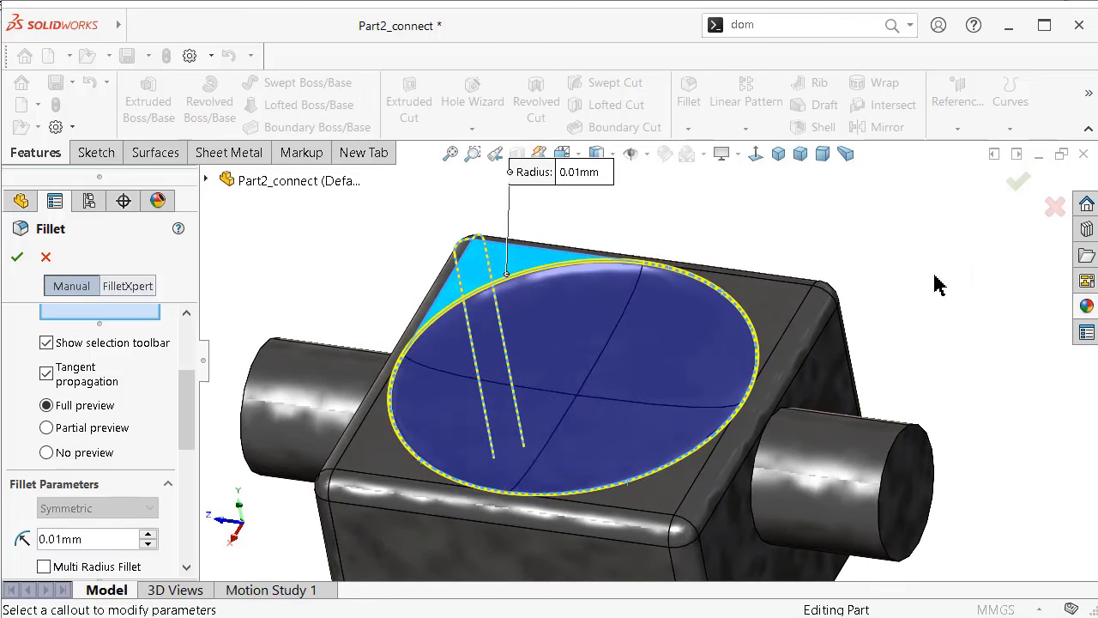
Step: Add both pins' end and root edges and accept the 0.01 mm fillet
left_click(913, 462)
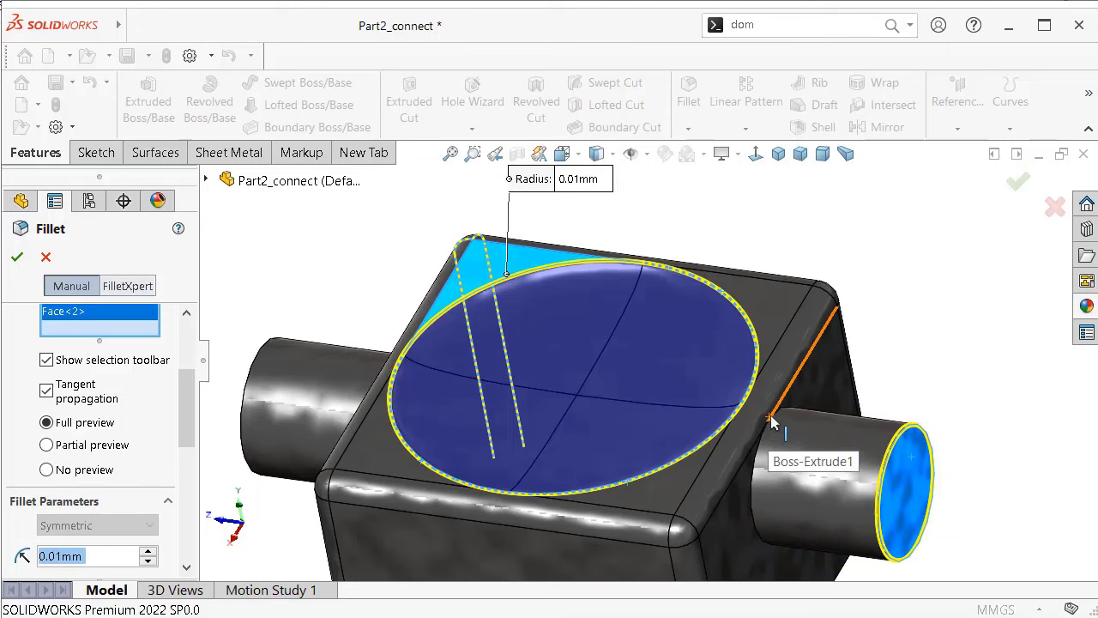
left_click(753, 493)
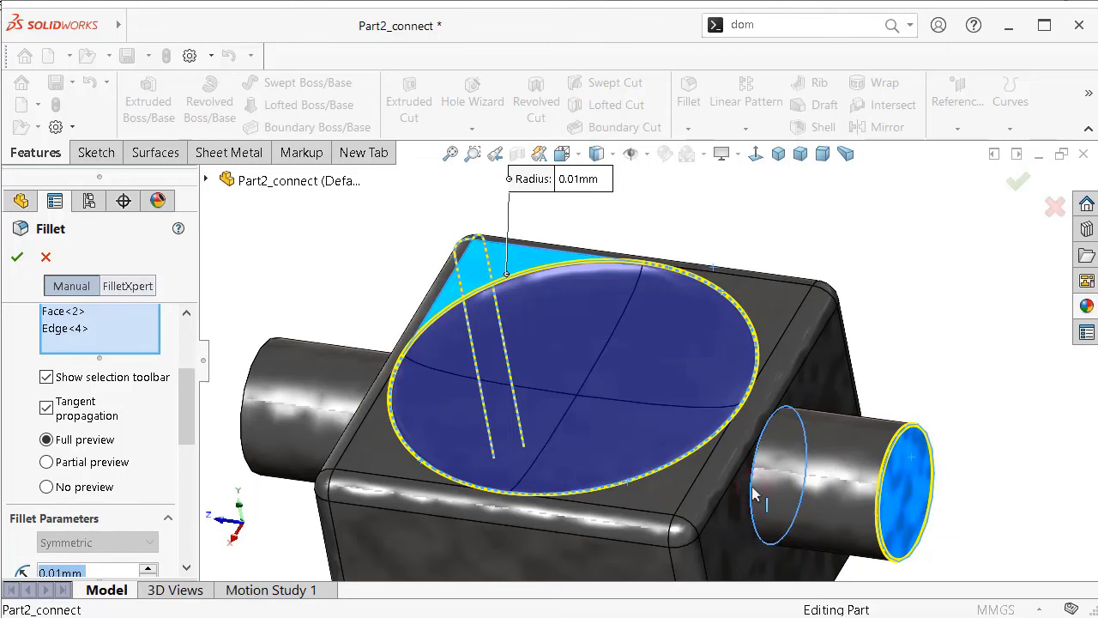
left_click(264, 360)
middle_click_drag(318, 384, 415, 437)
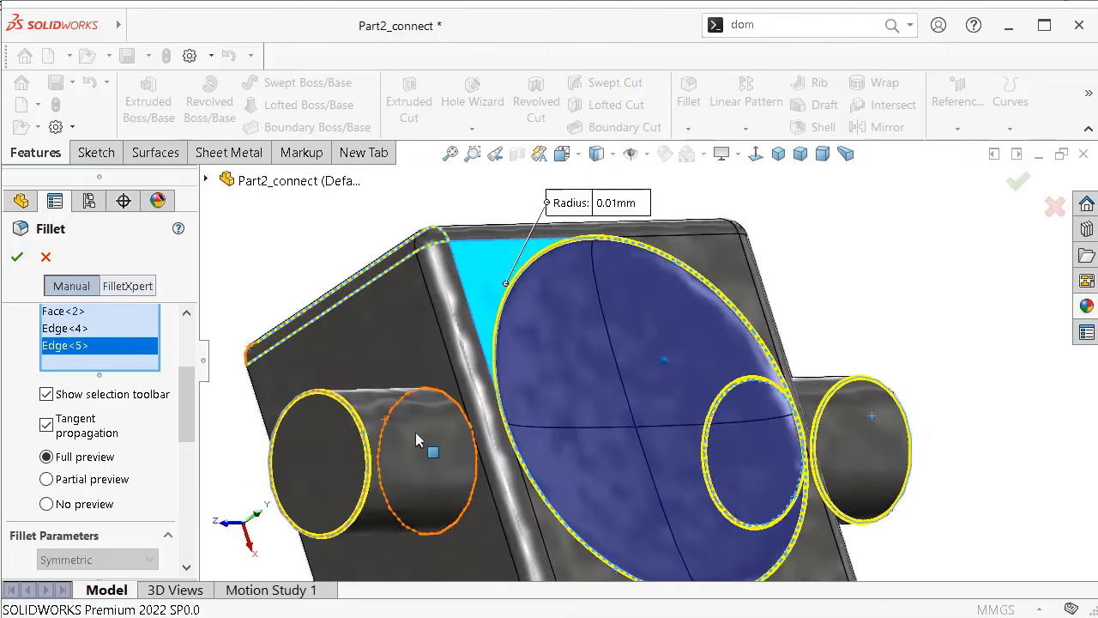
left_click(438, 395)
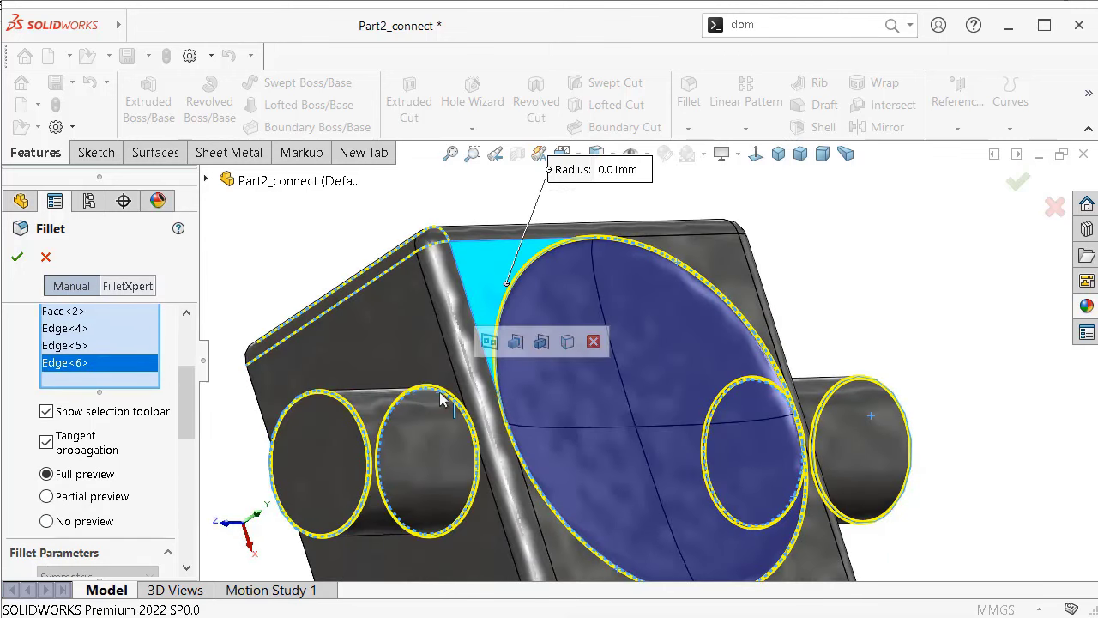
middle_click_drag(439, 397, 1004, 177)
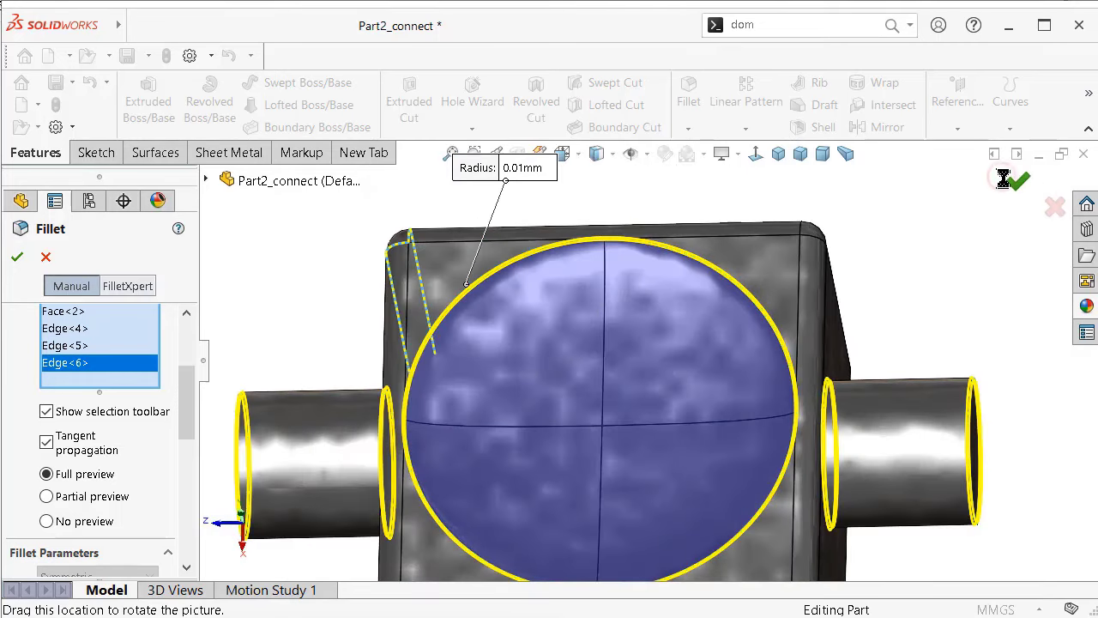
left_click(1004, 177)
mouse_move(963, 248)
middle_mouse_down()
mouse_move(858, 250)
mouse_move(771, 409)
middle_mouse_up()
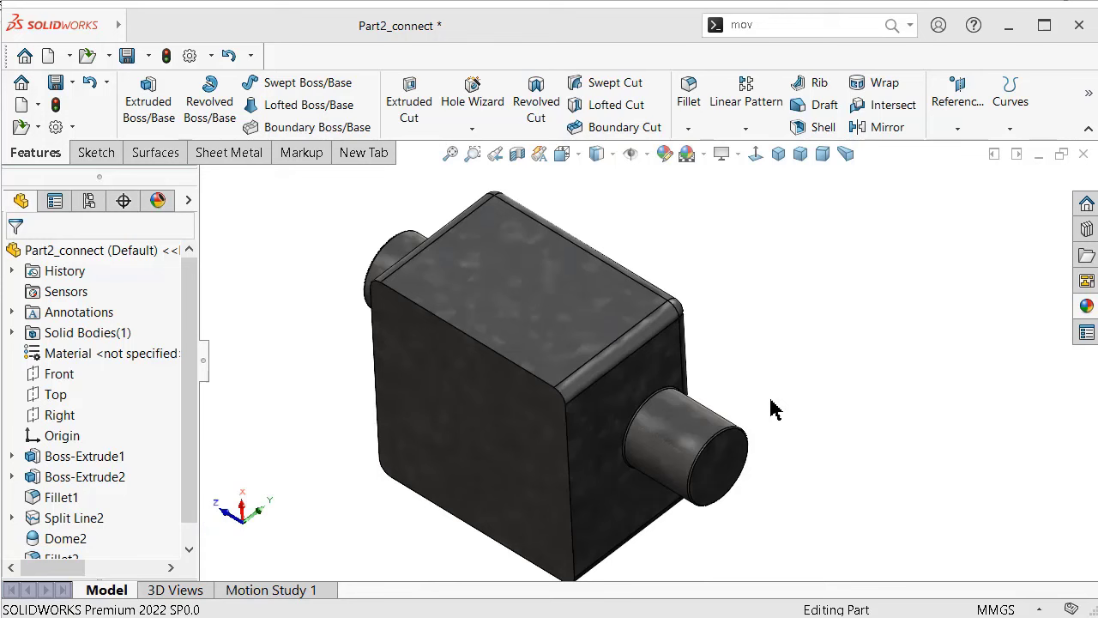
Step: Mirror the whole body about the block's front face, keeping the copy as a separate solid
left_click(883, 129)
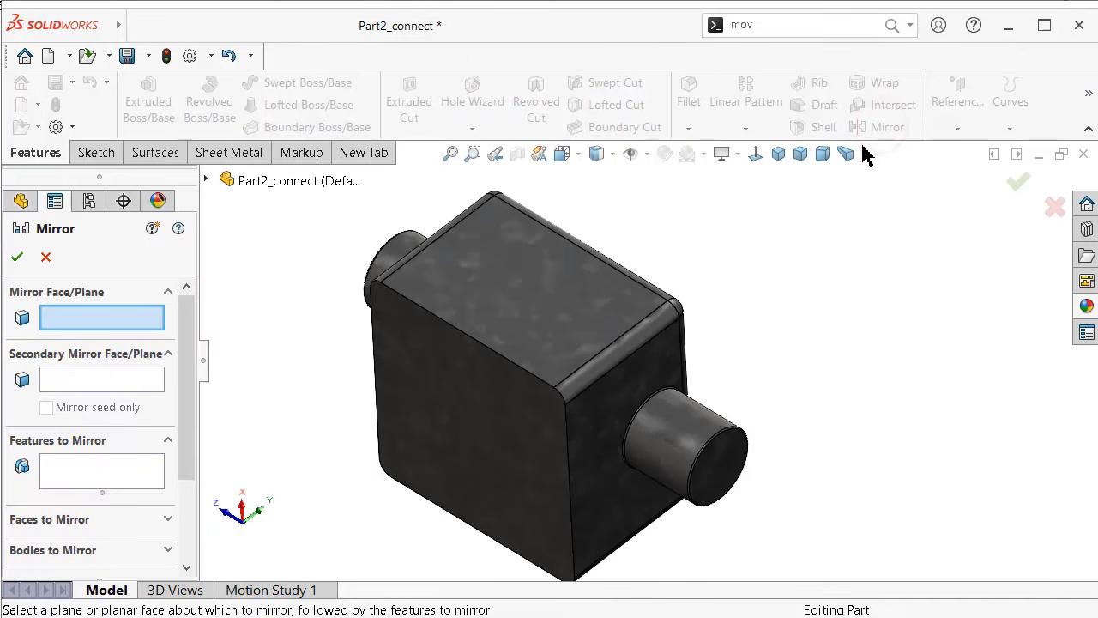
left_click(429, 366)
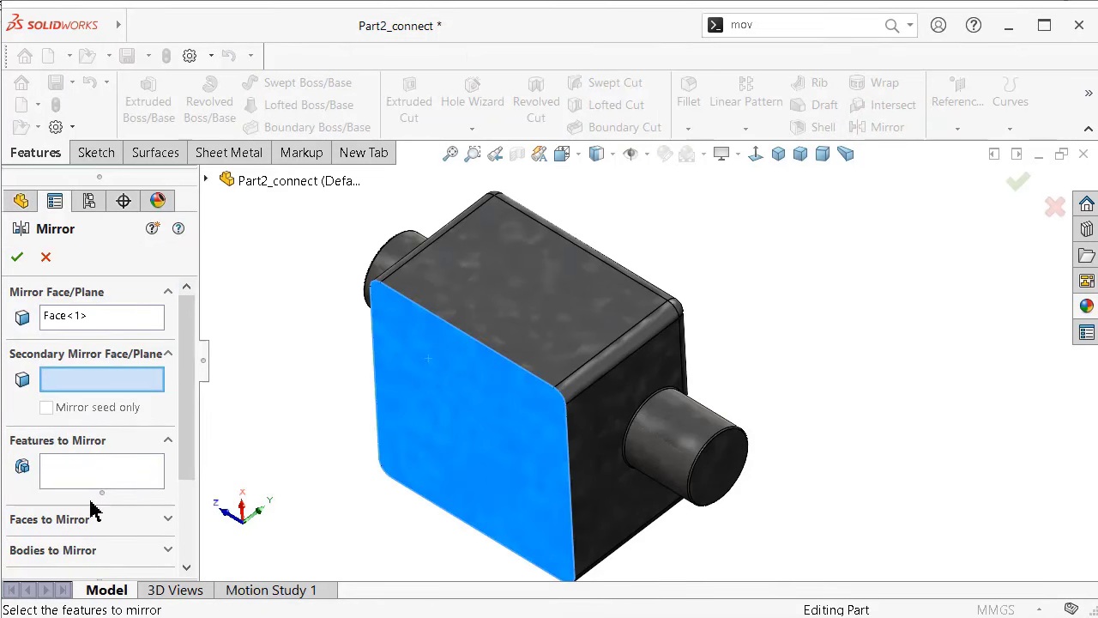
left_click(79, 529)
left_click_drag(184, 429, 147, 507)
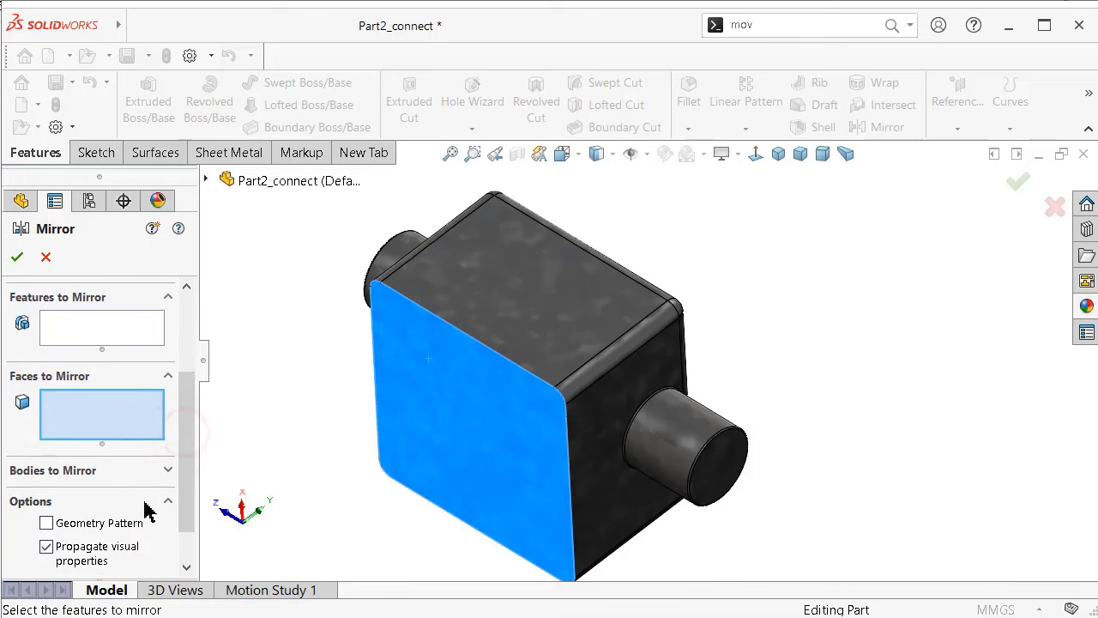
left_click(97, 483)
left_click(86, 463)
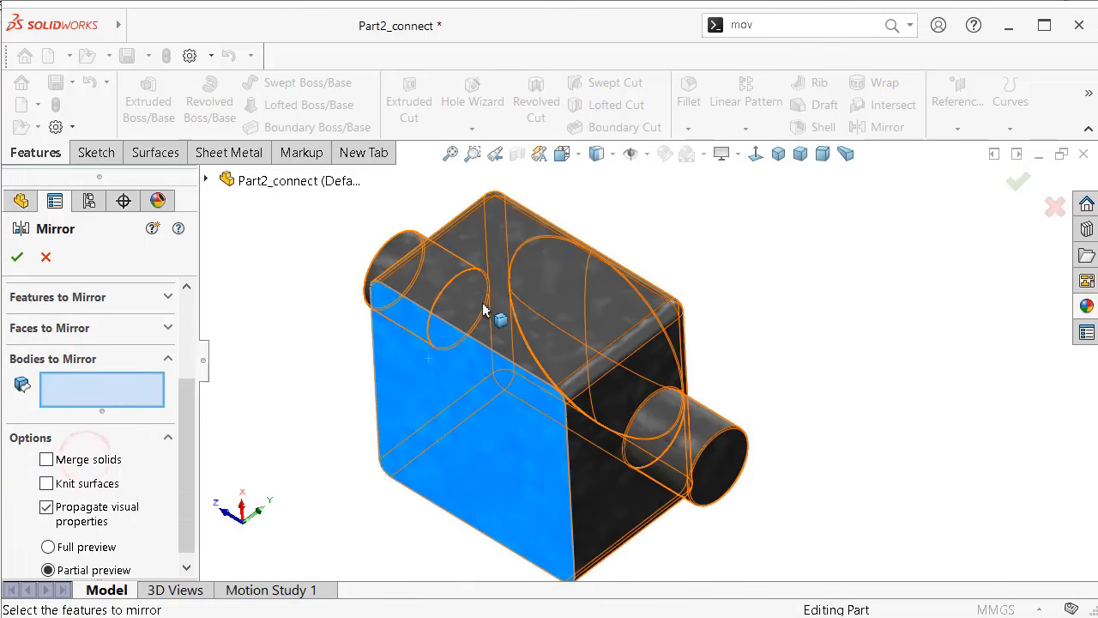
left_click(486, 300)
right_click(490, 300)
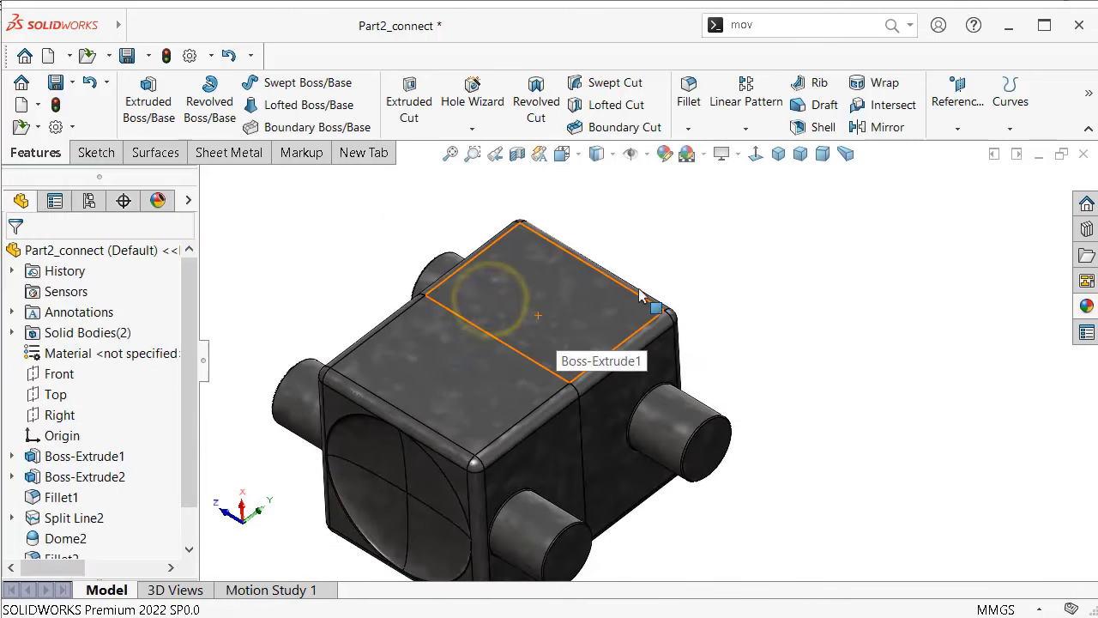
left_click(889, 24)
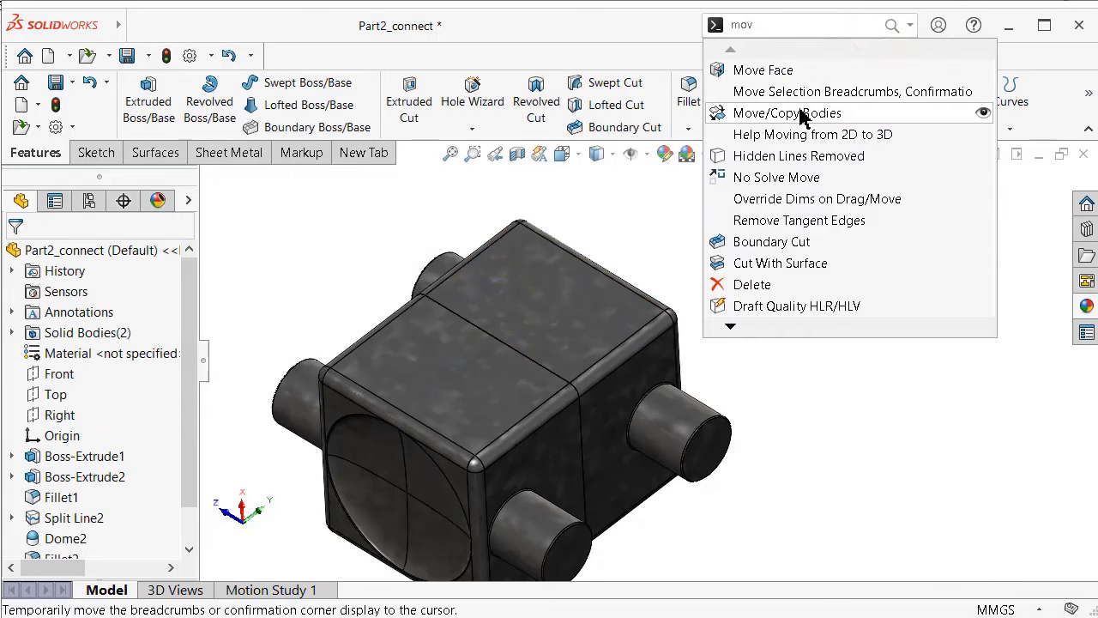
Step: Copy the mirrored body with Move/Copy Bodies, rotating it 90° about Y
left_click(766, 30)
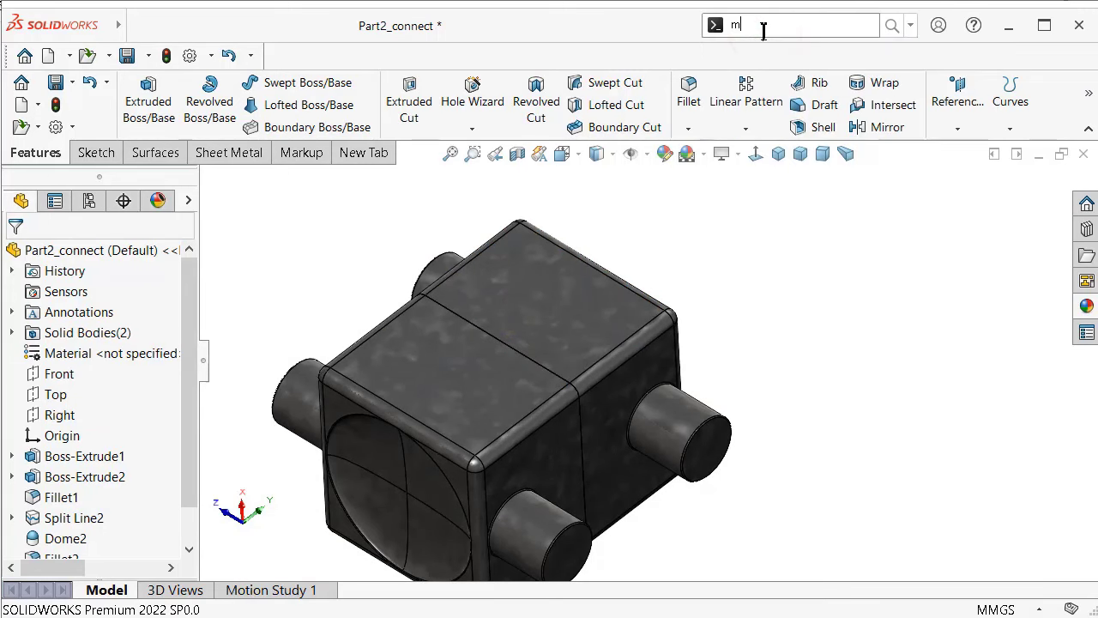
type("ov")
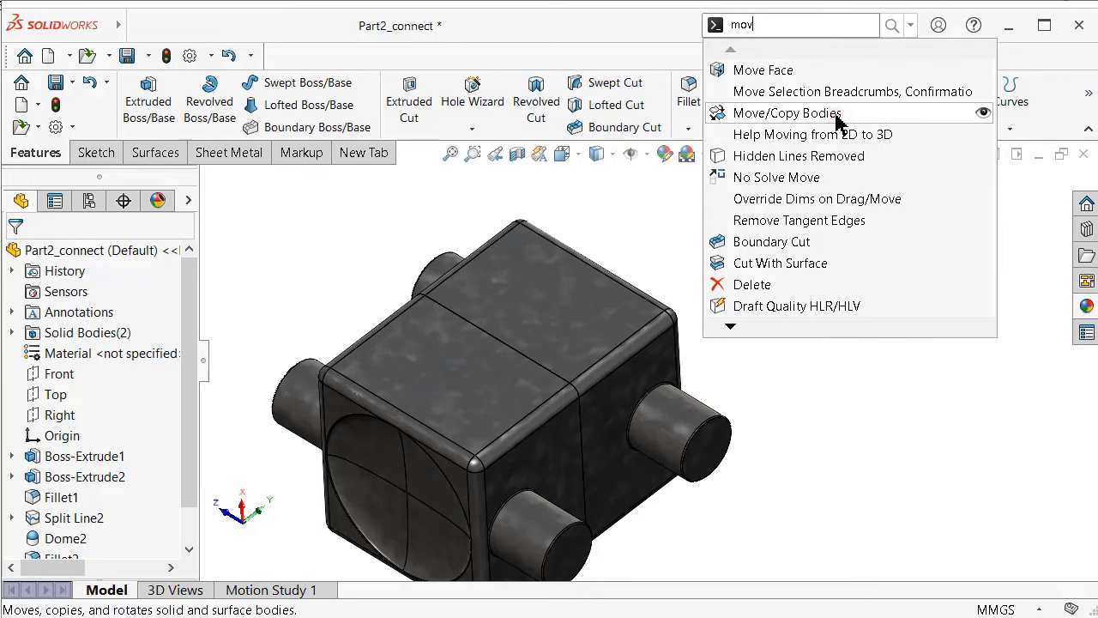
left_click(836, 113)
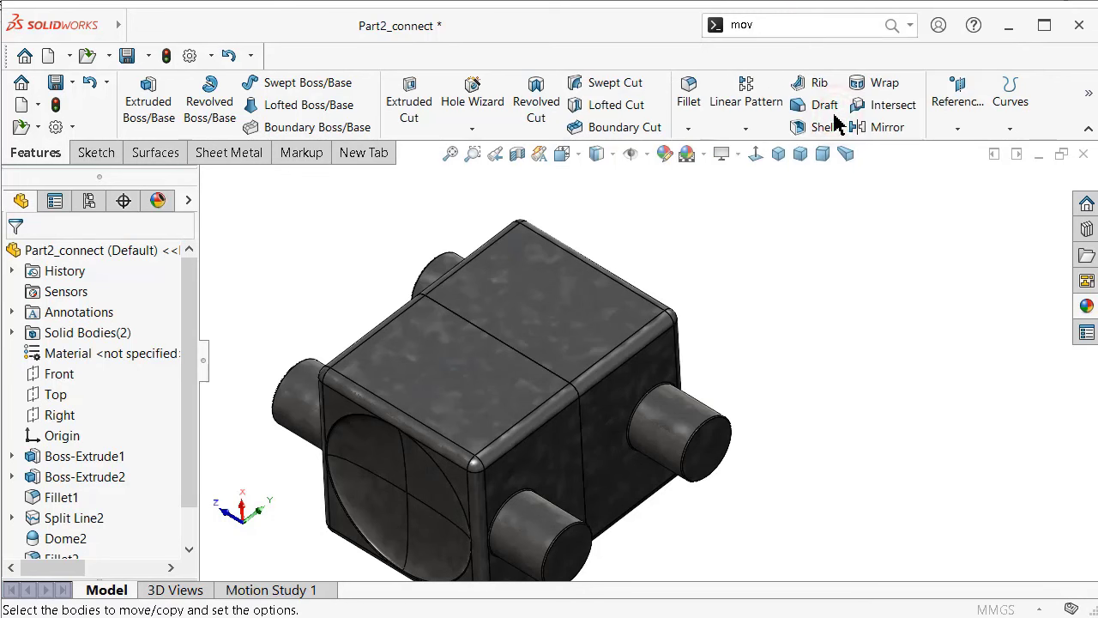
left_click(509, 416)
left_click_drag(189, 380, 190, 470)
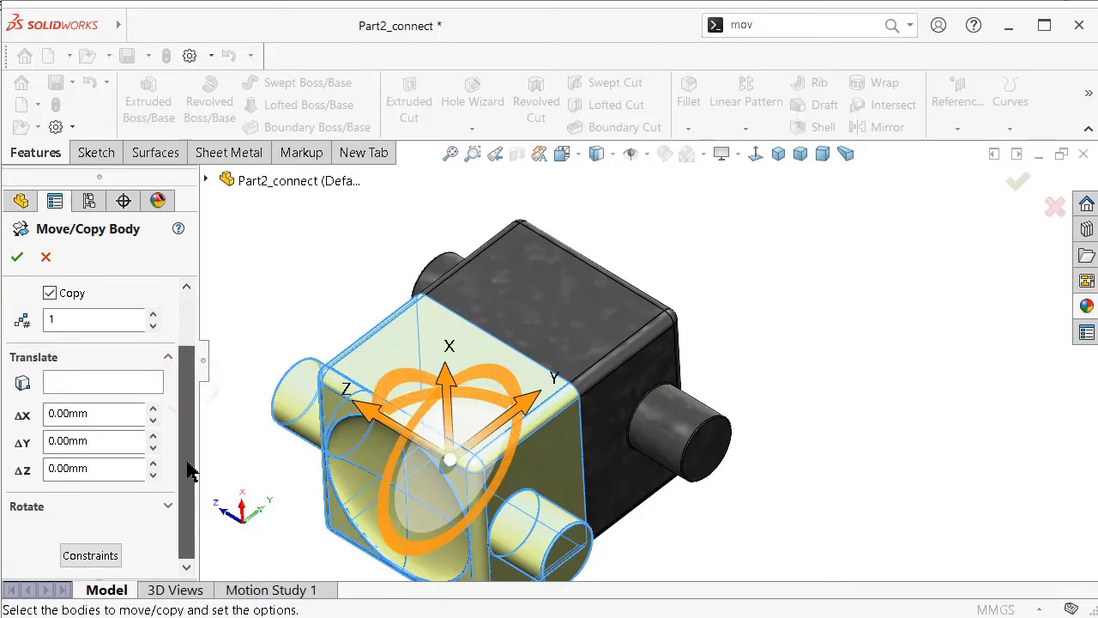
left_click(92, 557)
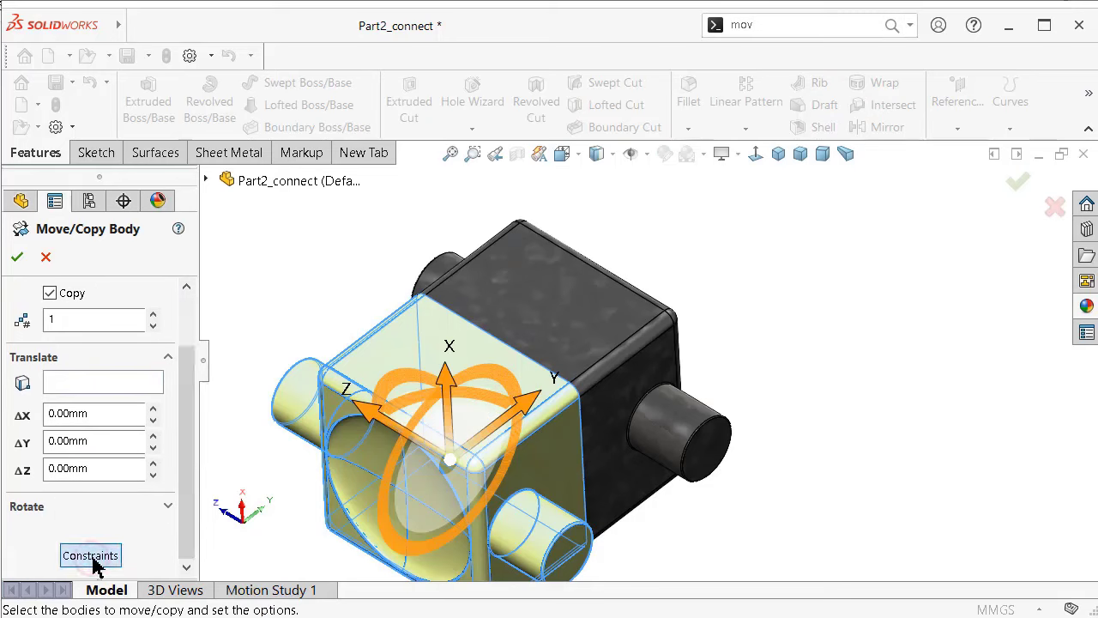
left_click(166, 507)
left_click_drag(180, 455, 182, 502)
type("90")
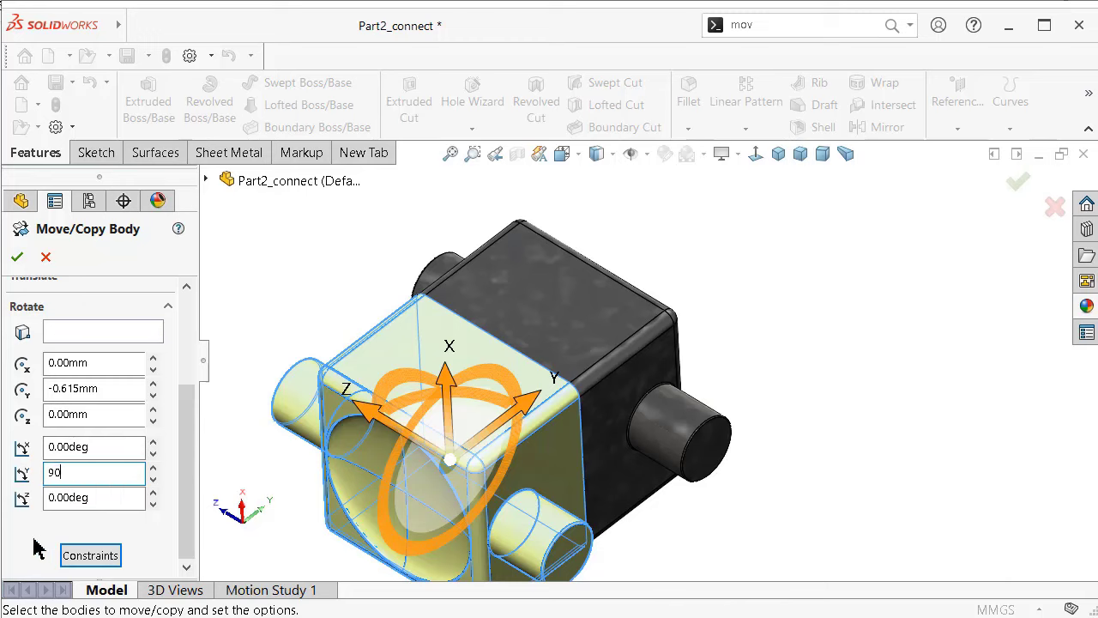
left_click(35, 542)
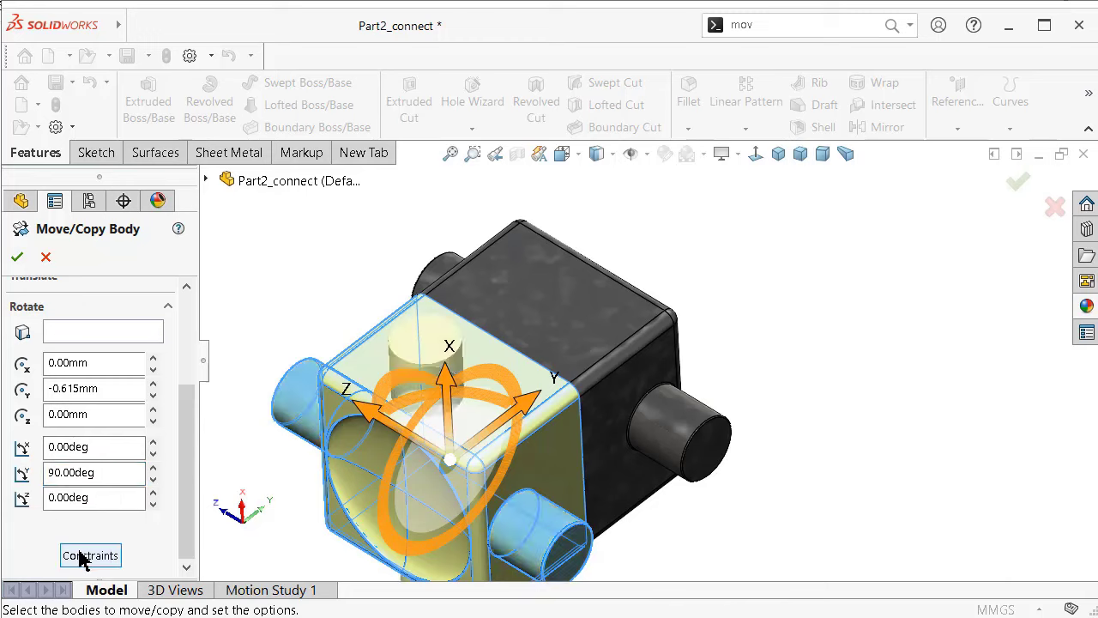
left_click(17, 257)
type("c")
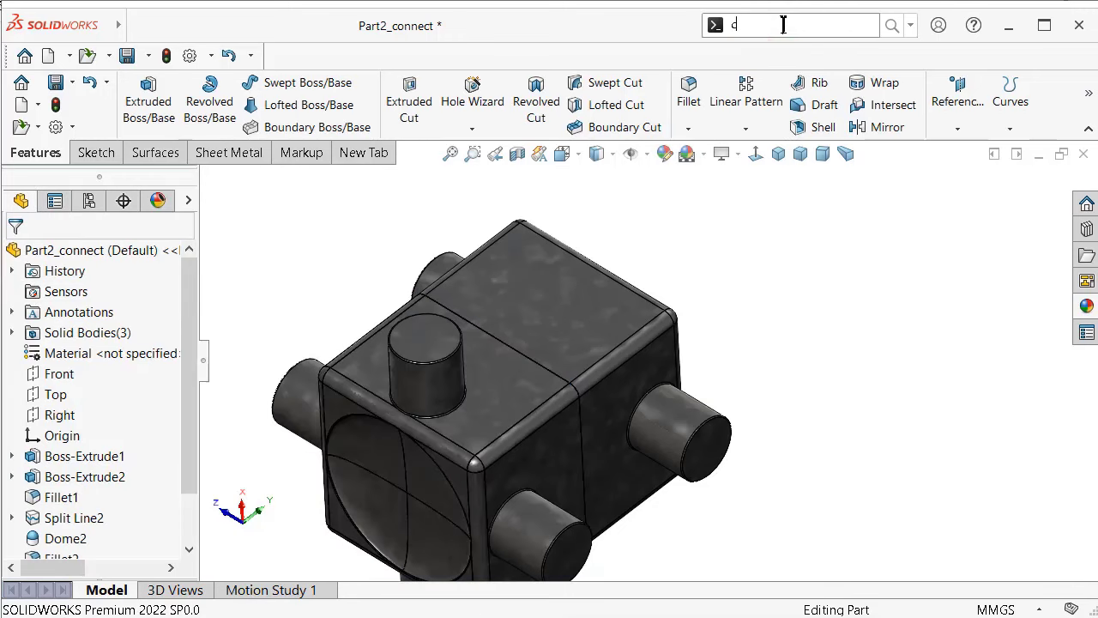
Step: Combine the connector block's two bodies into a single Combine1 solid
type("om")
left_click(776, 70)
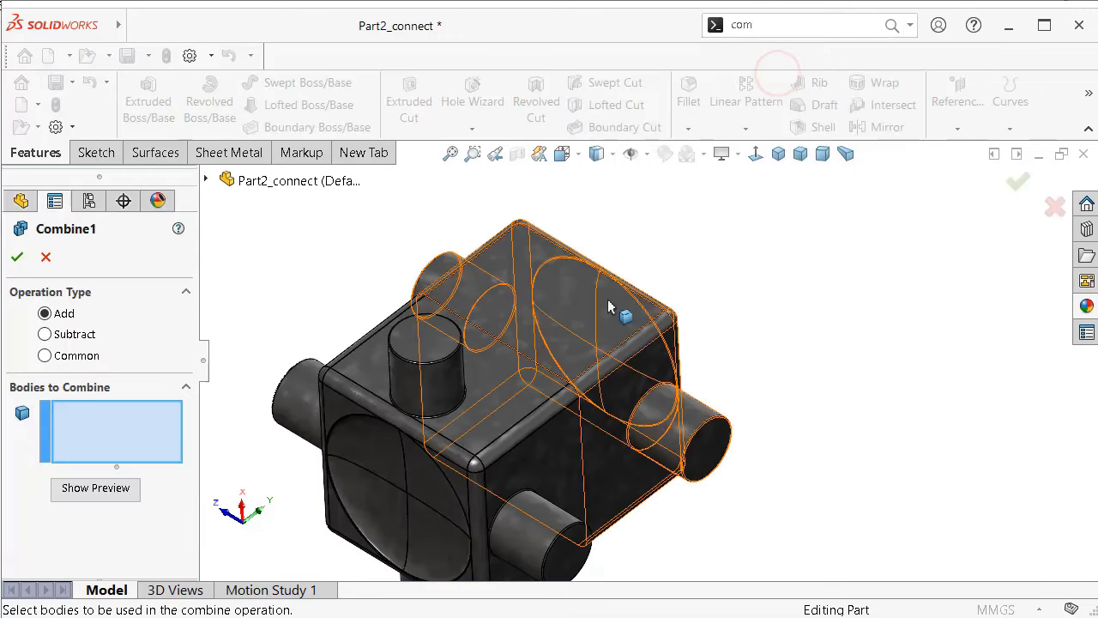
left_click(504, 393)
left_click(570, 332)
right_click(569, 328)
middle_click_drag(735, 342, 707, 280)
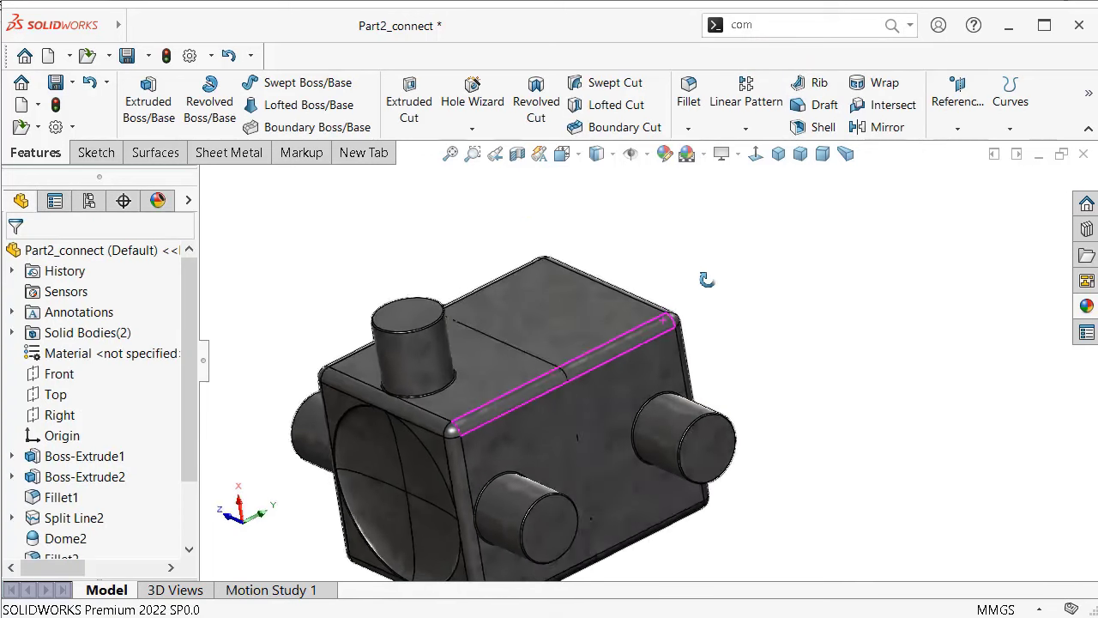
Step: Edit Body-Move/Copy2 so it moves the mirrored body instead of copying it
left_click(86, 455)
left_click(91, 471)
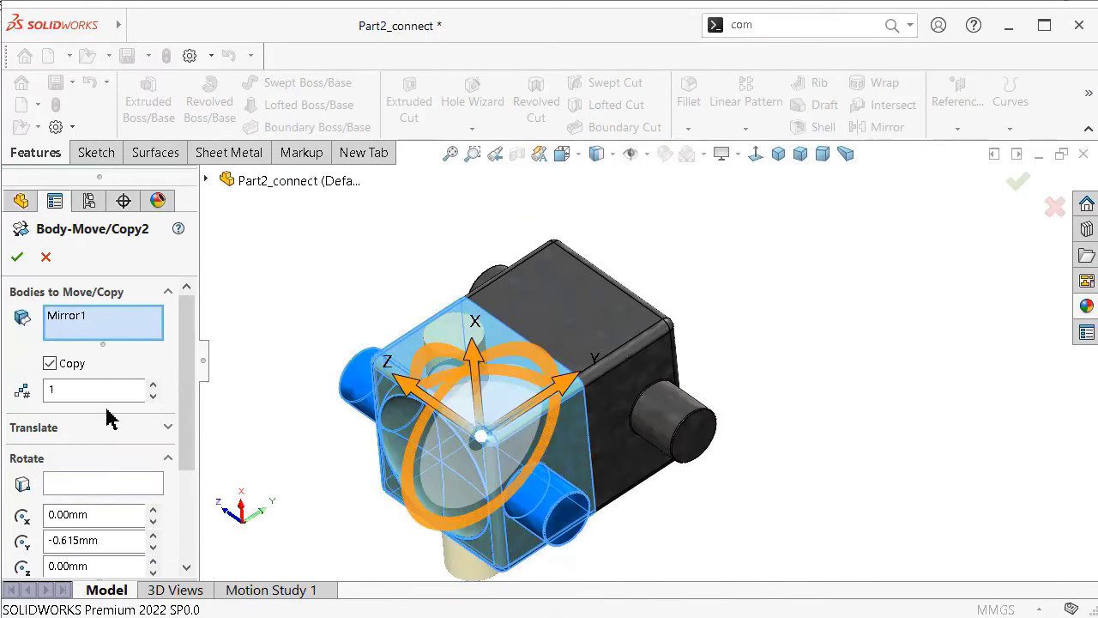
left_click(50, 364)
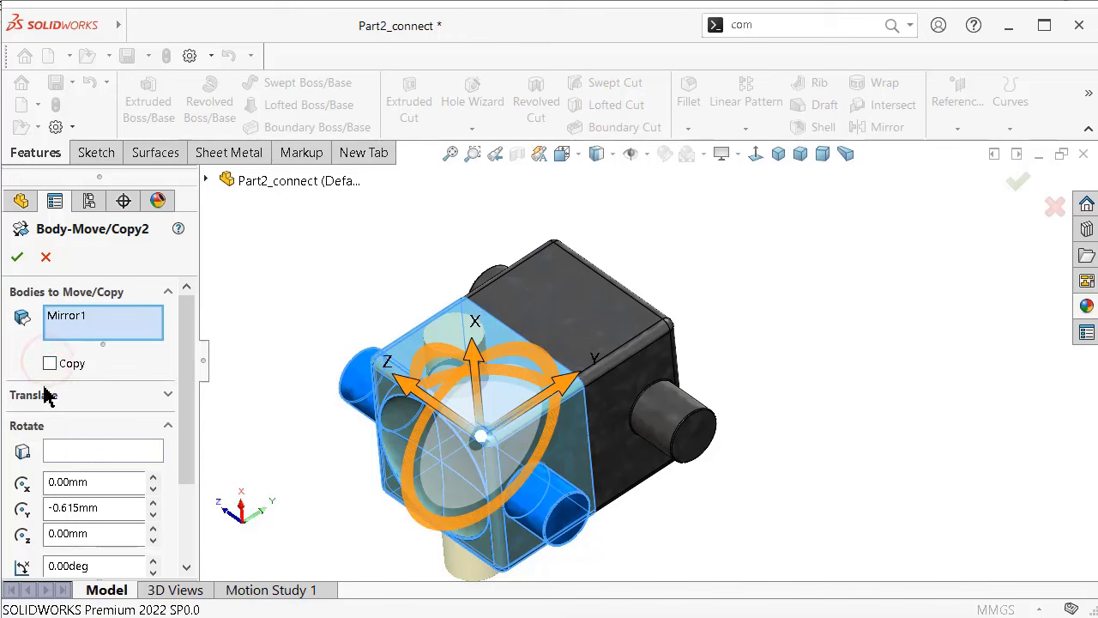
left_click(18, 259)
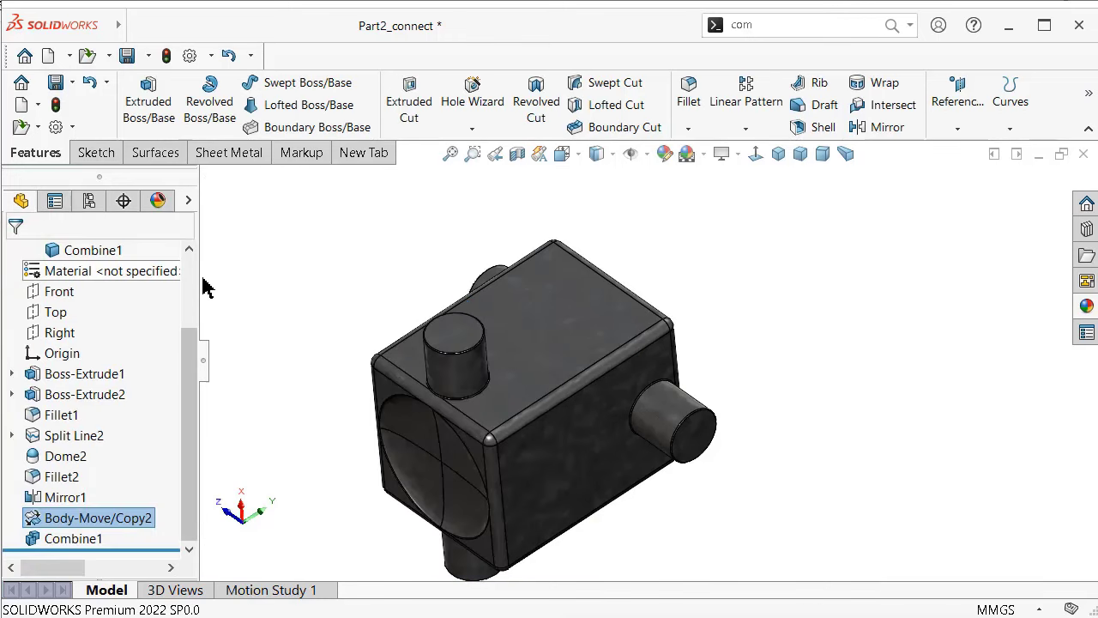
left_click(279, 310)
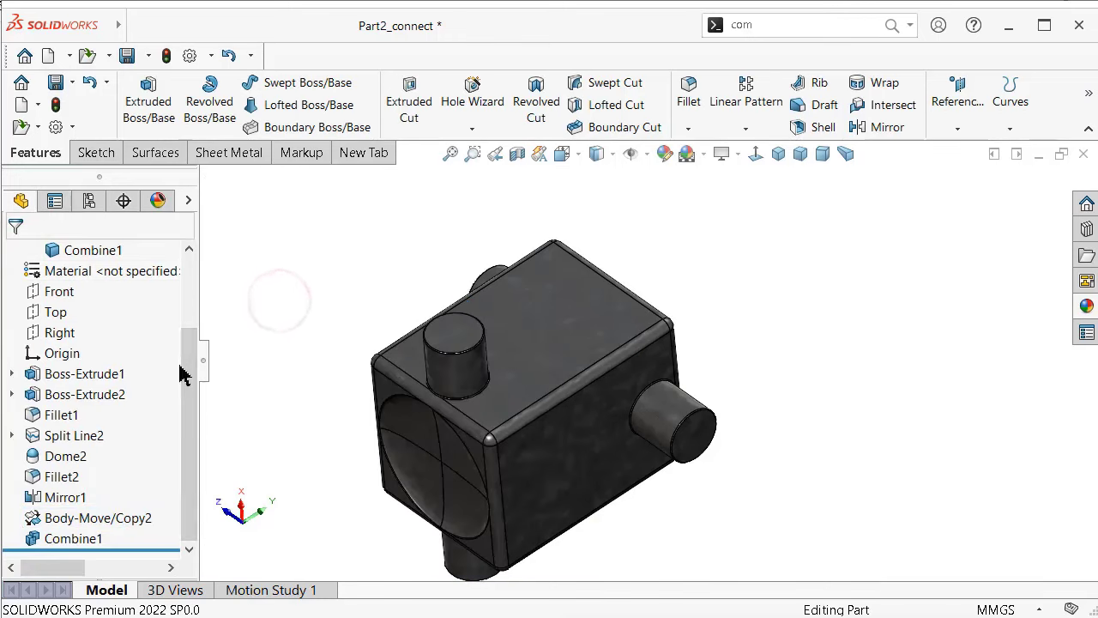
left_click_drag(182, 373, 196, 307)
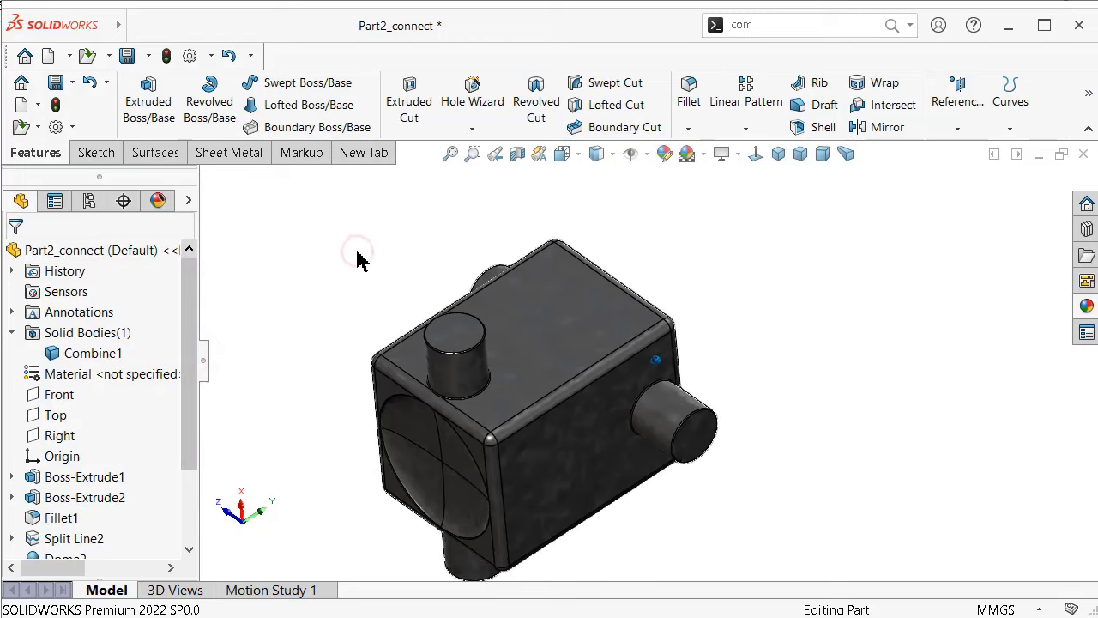
key("Up")
key("Up")
key("Left")
key("Left")
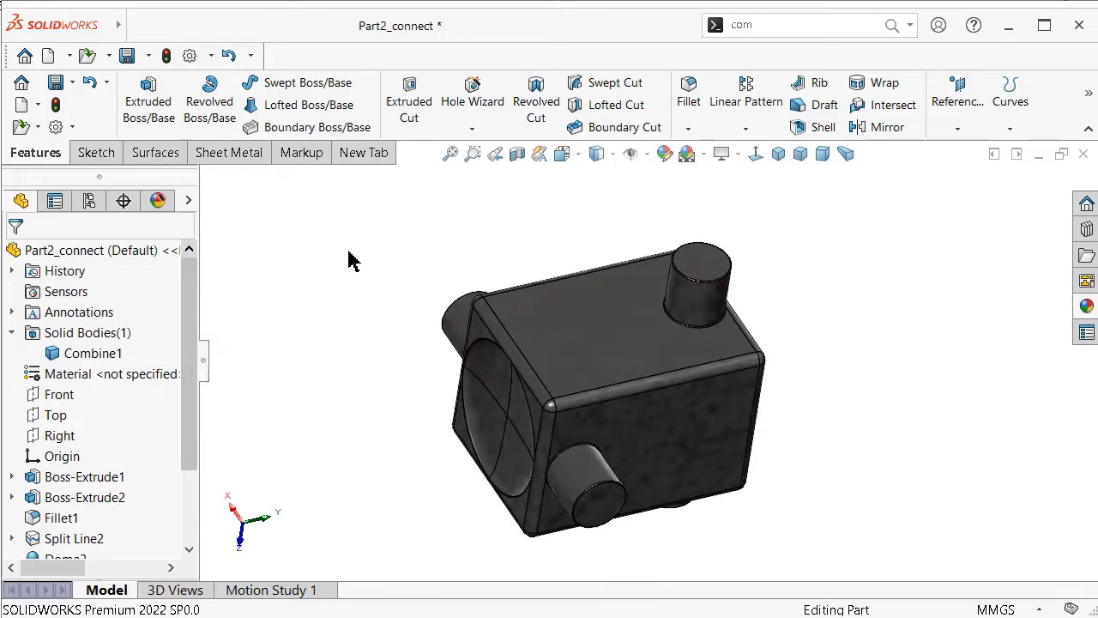
key("Left")
key("Left")
key("Down")
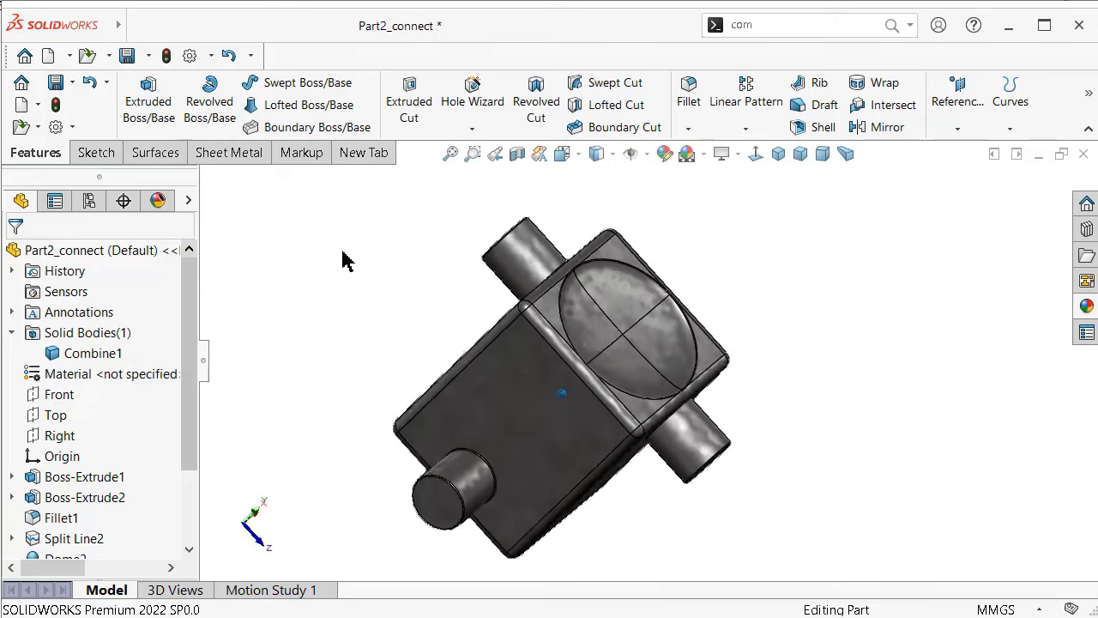
key("Down")
key("Down")
key("Down")
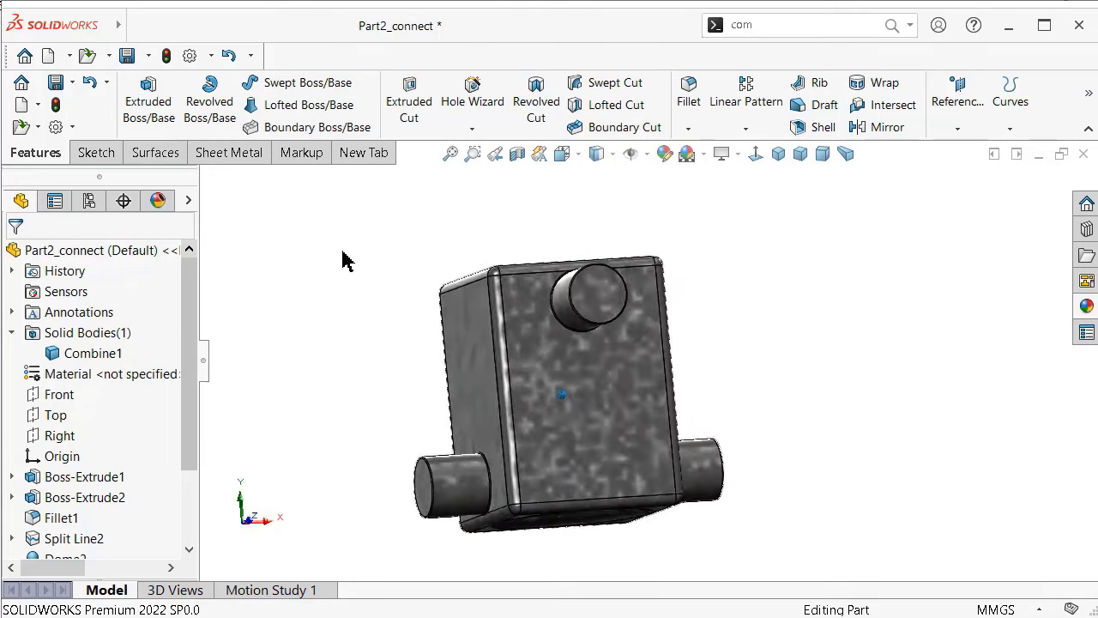
key("Left")
key("Left")
key("Up")
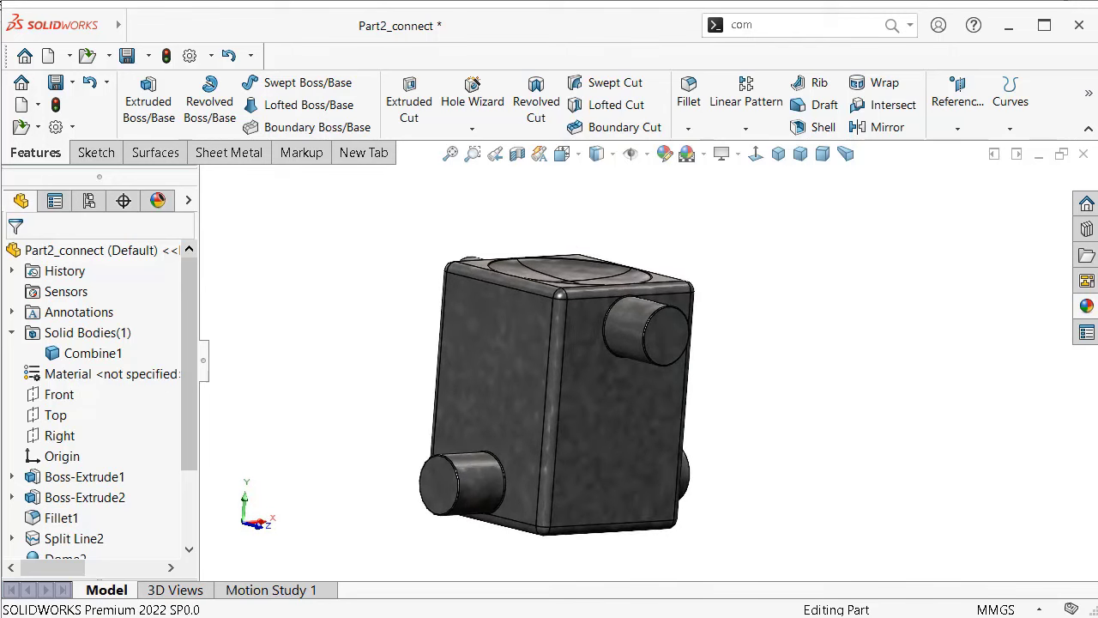
Step: Edit Sketch2 under Boss-Extrude2 and view it normal to the sketch plane
left_click(69, 483)
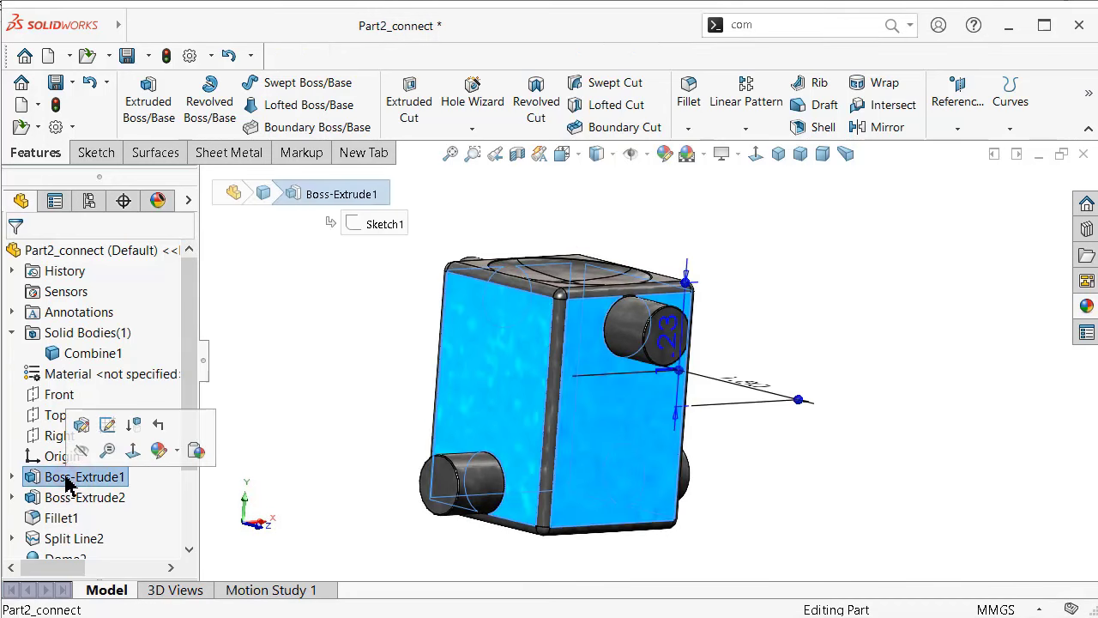
left_click(51, 498)
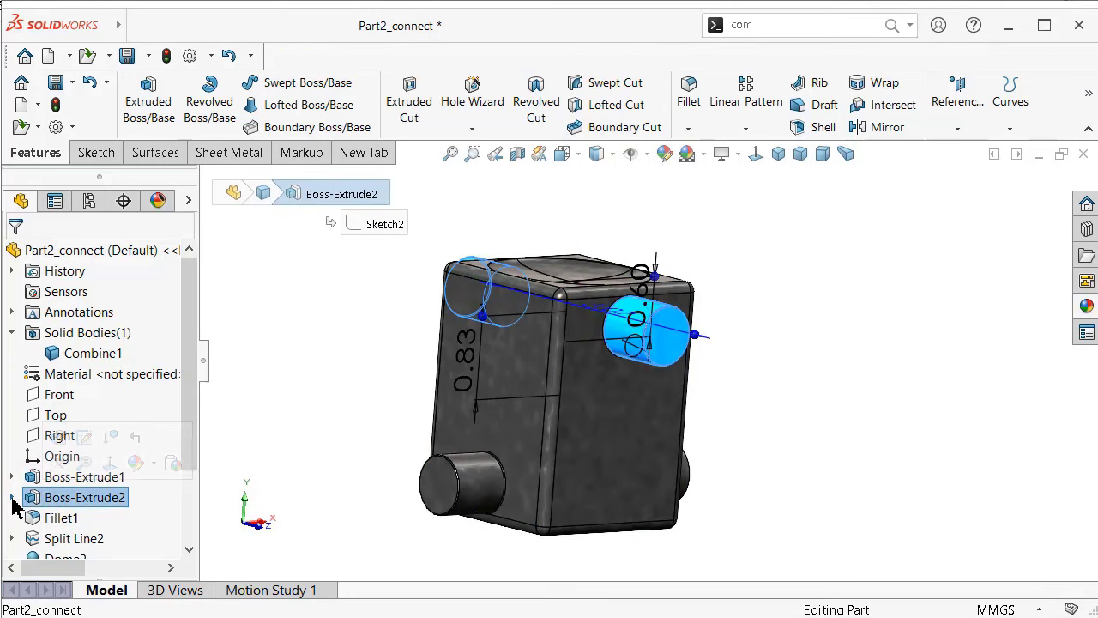
left_click(11, 497)
left_click(77, 519)
left_click(83, 461)
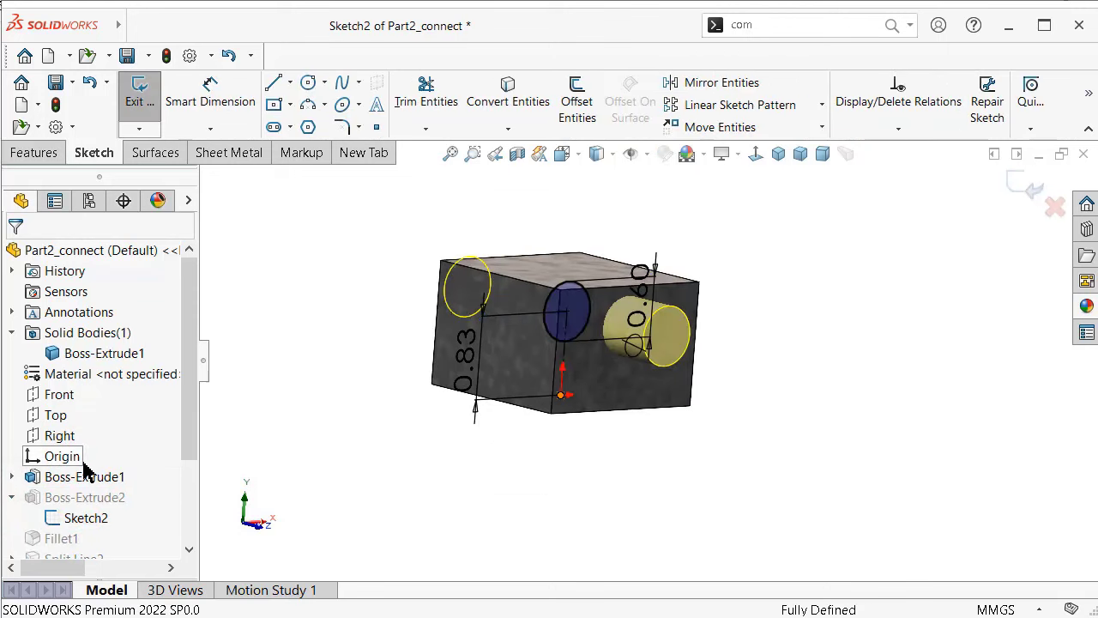
left_click(755, 154)
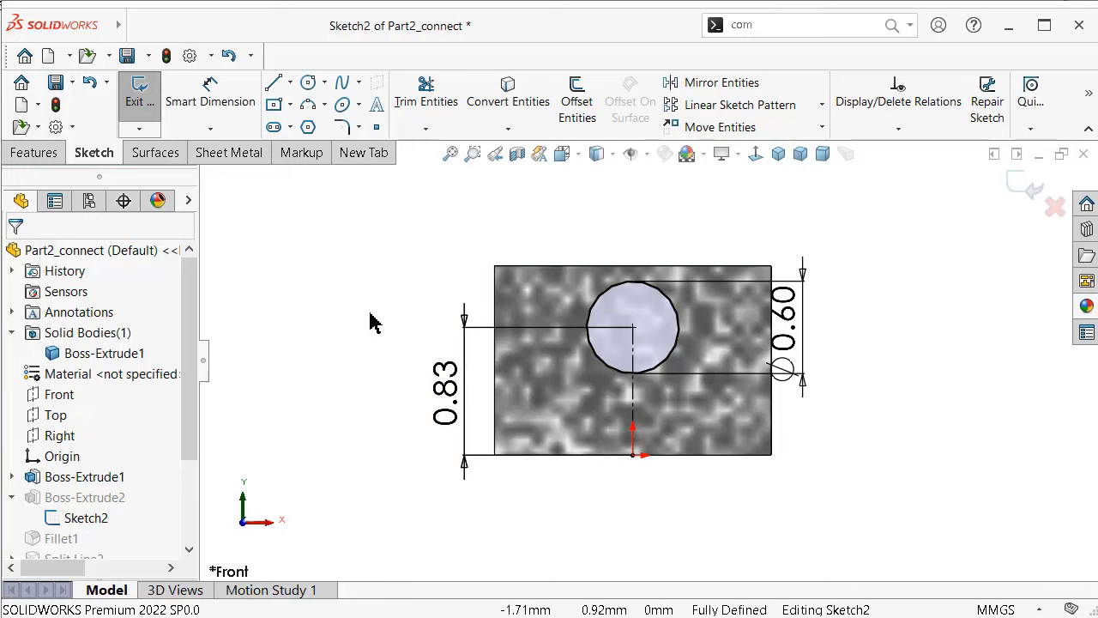
Step: Replace the 0.83 bottom-edge dimension with one from the circle centre to the top edge, then exit
left_click(493, 287)
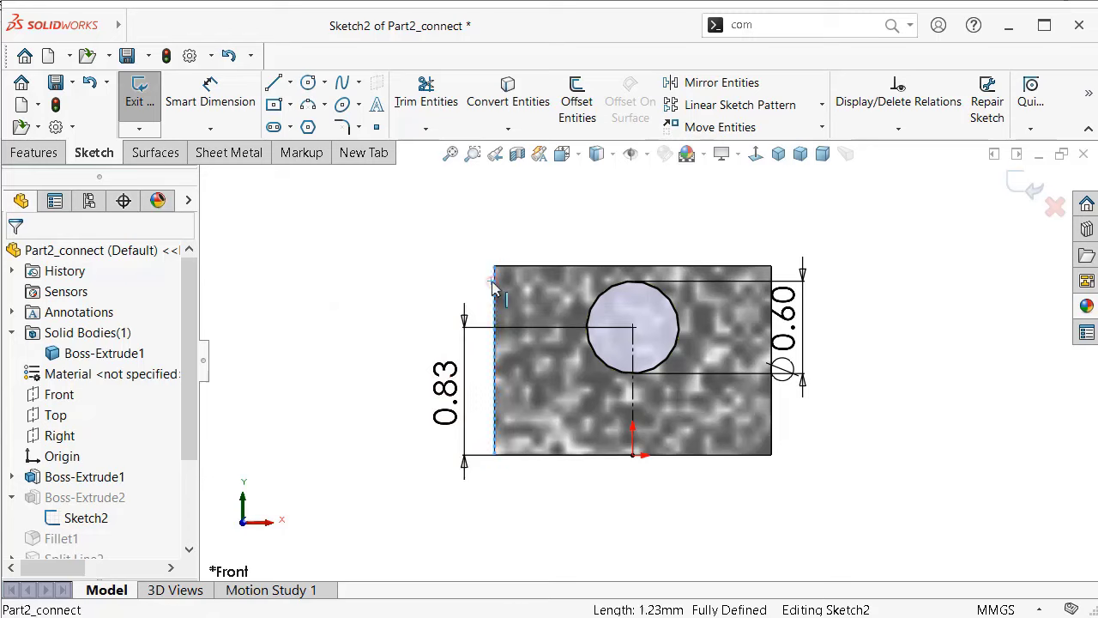
left_click(403, 313)
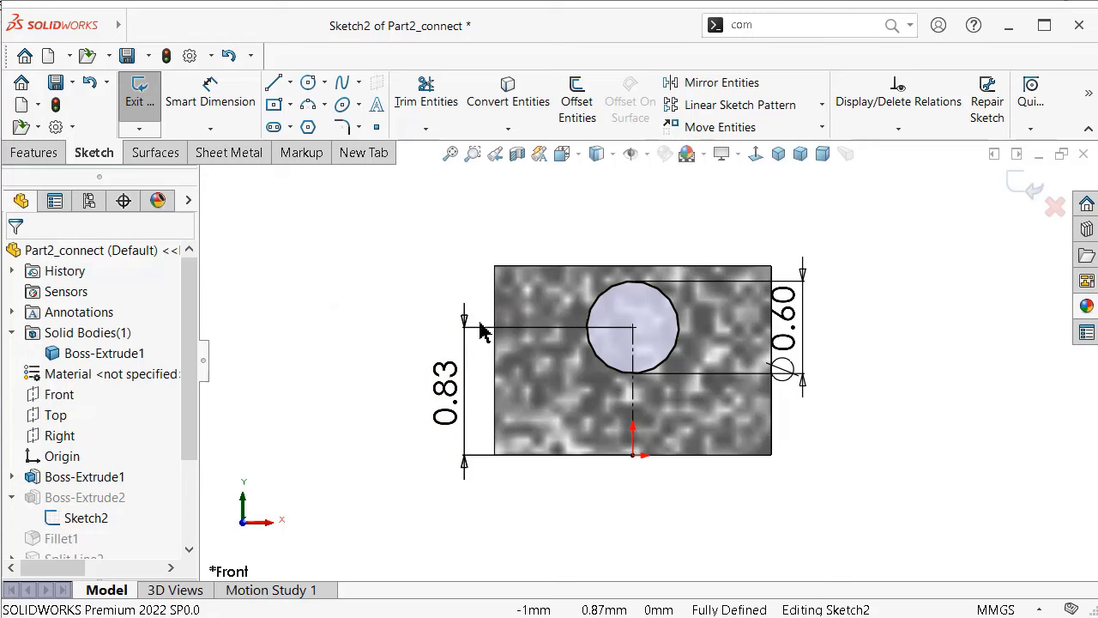
left_click(464, 319)
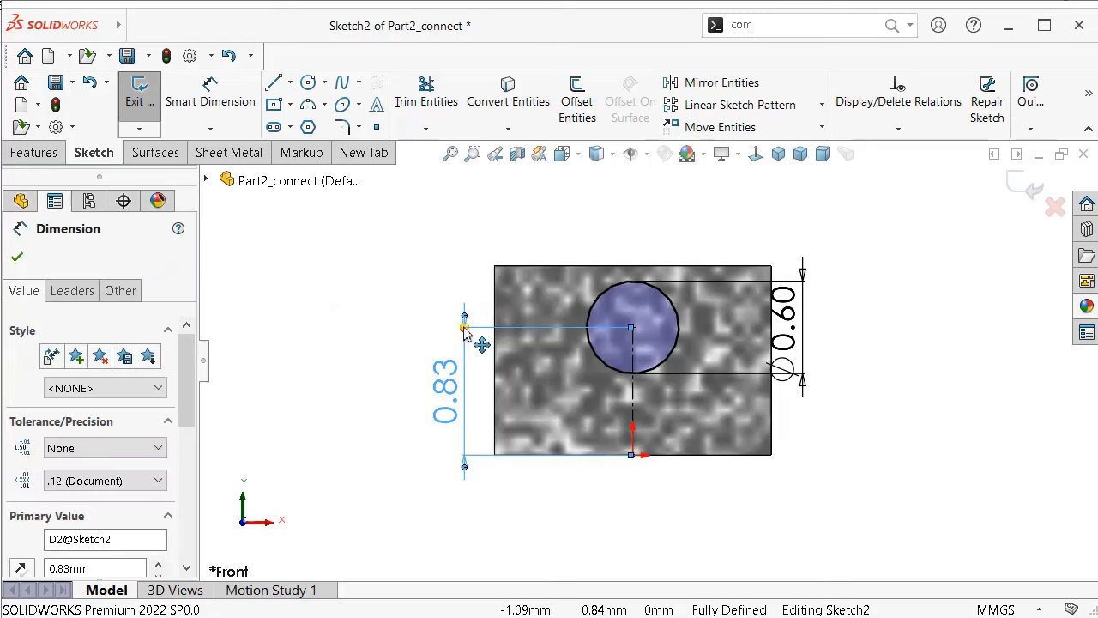
key("Delete")
right_click_drag(395, 391, 404, 252)
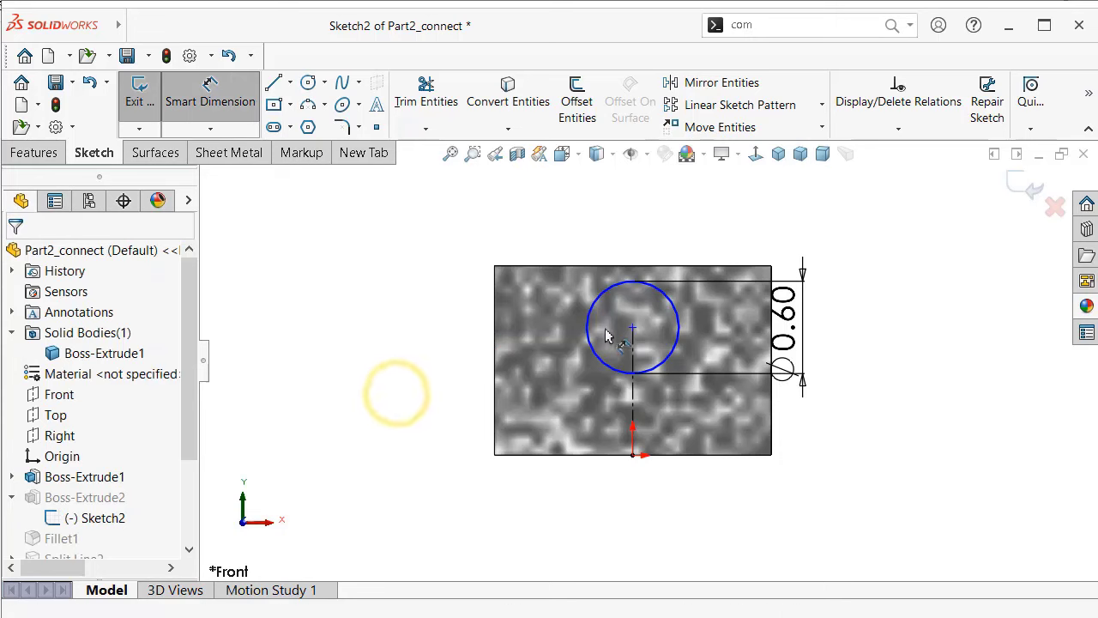
left_click(645, 267)
left_click(390, 305)
type("0.8")
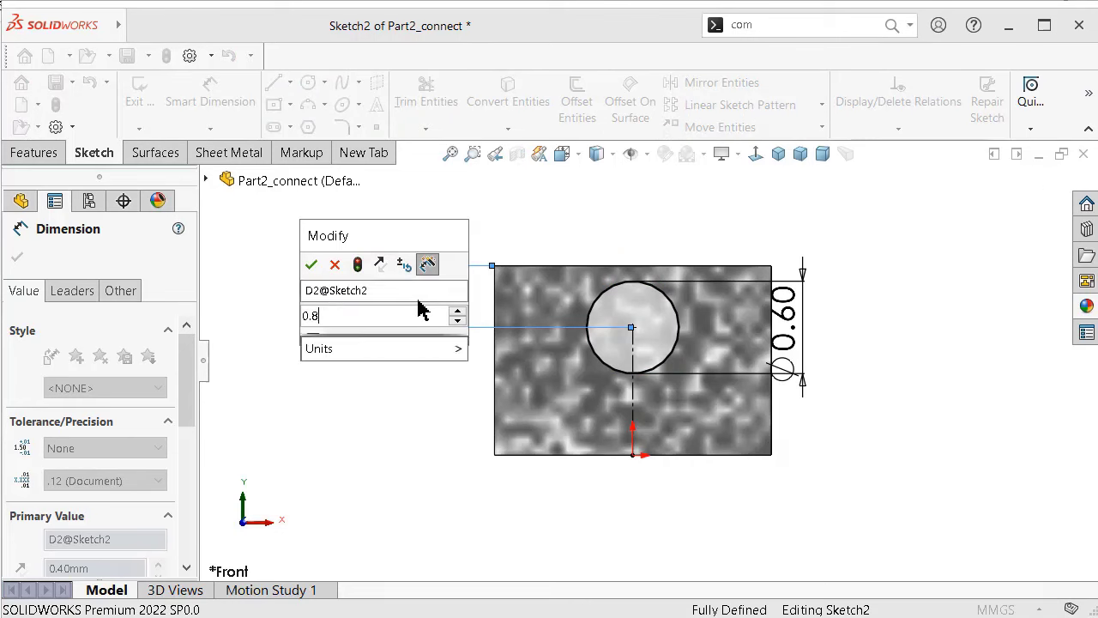
type("3")
key("Return")
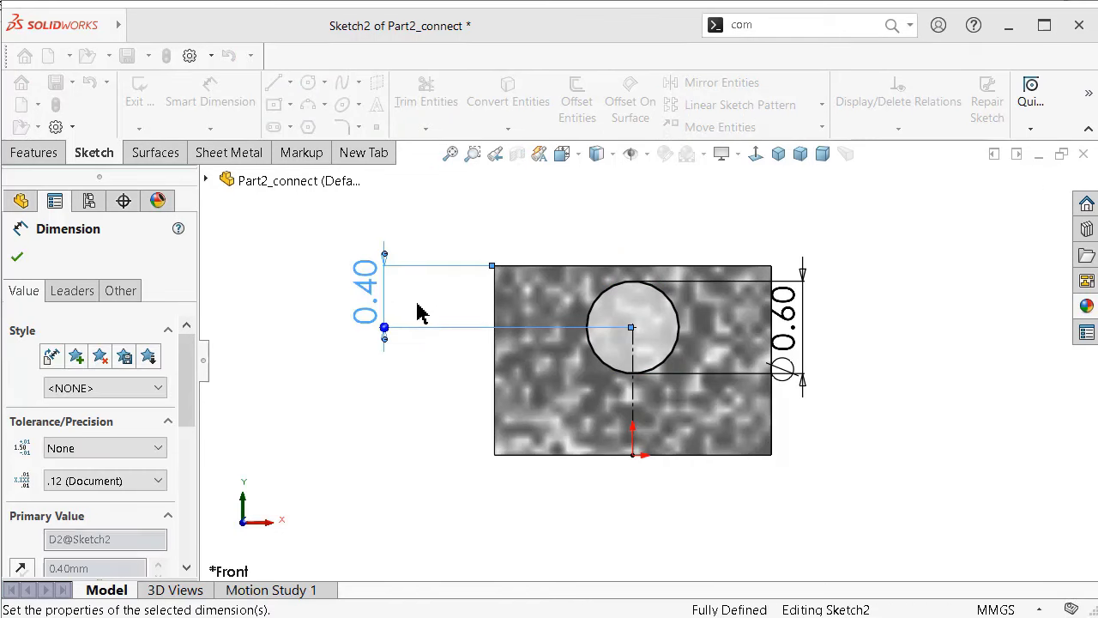
left_click(1008, 174)
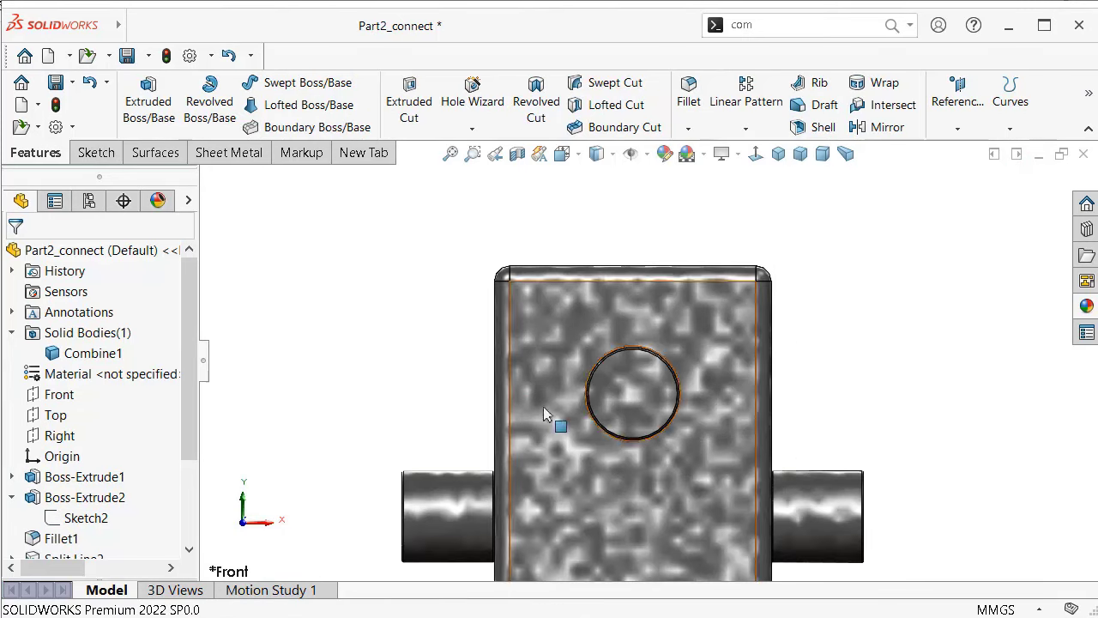
Step: Show the block in isometric perspective, shaded without edges, with the FeatureManager collapsed, then switch to Dimetric
left_click(12, 333)
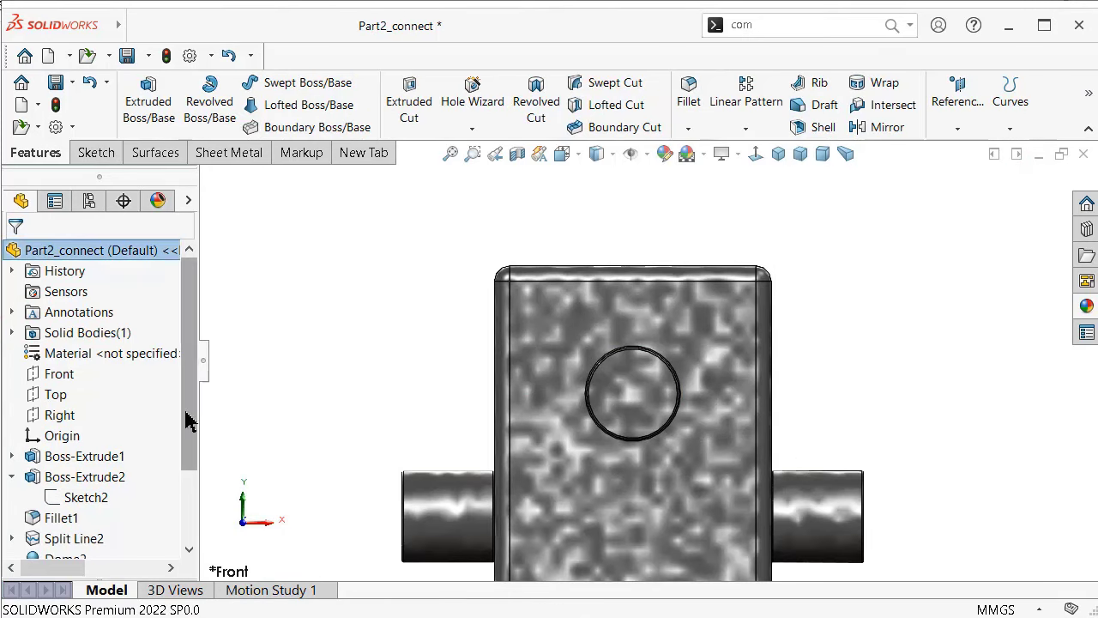
left_click(775, 160)
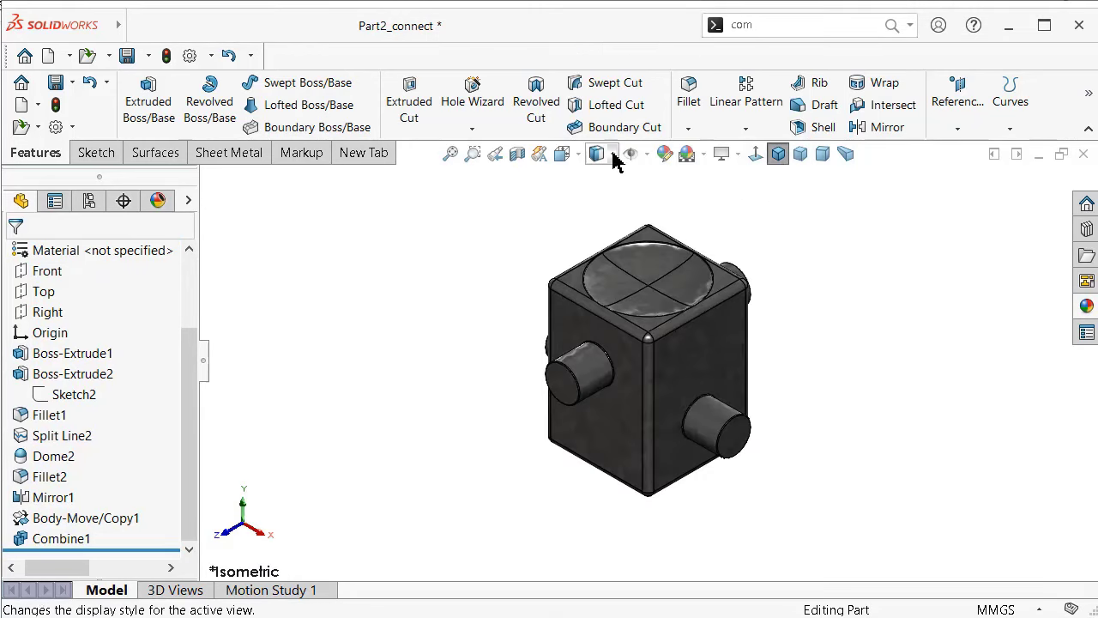
left_click(844, 158)
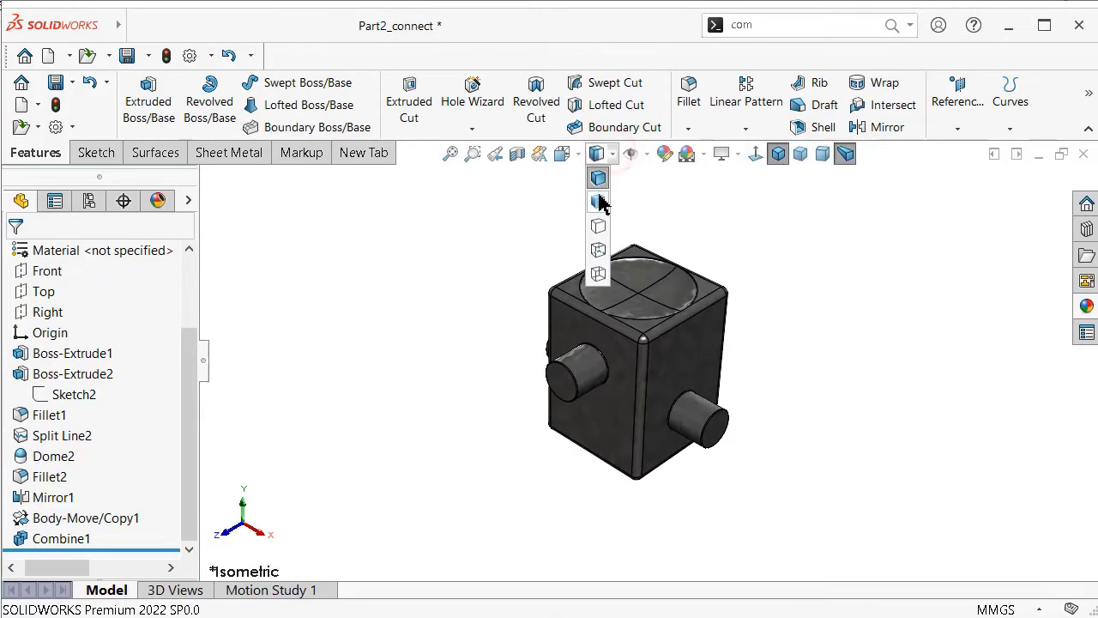
left_click(600, 200)
left_click(205, 359)
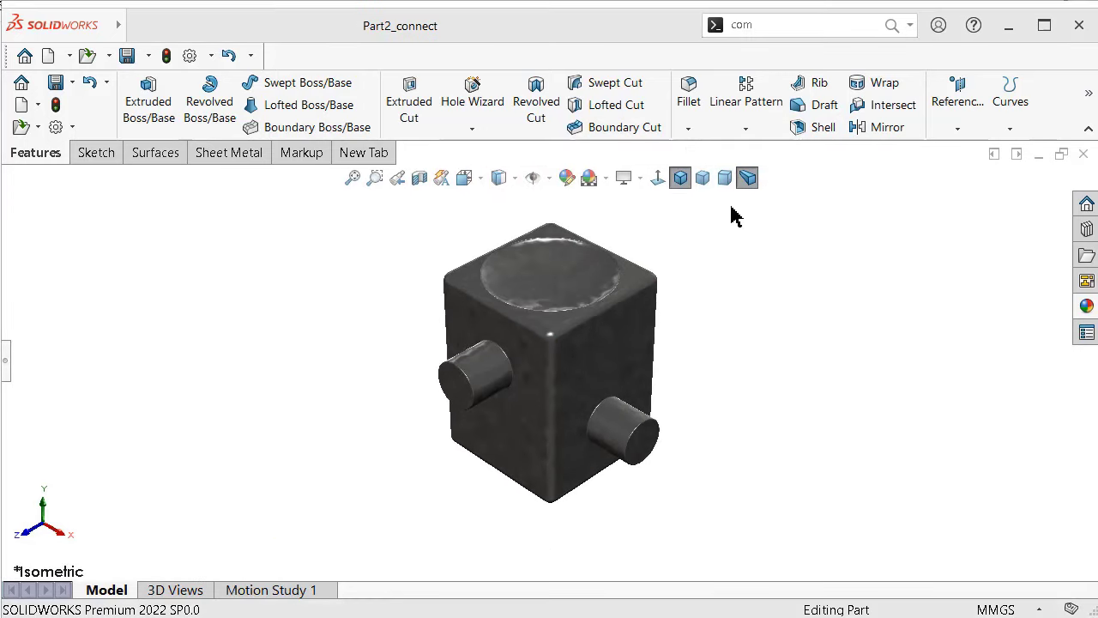
left_click(724, 177)
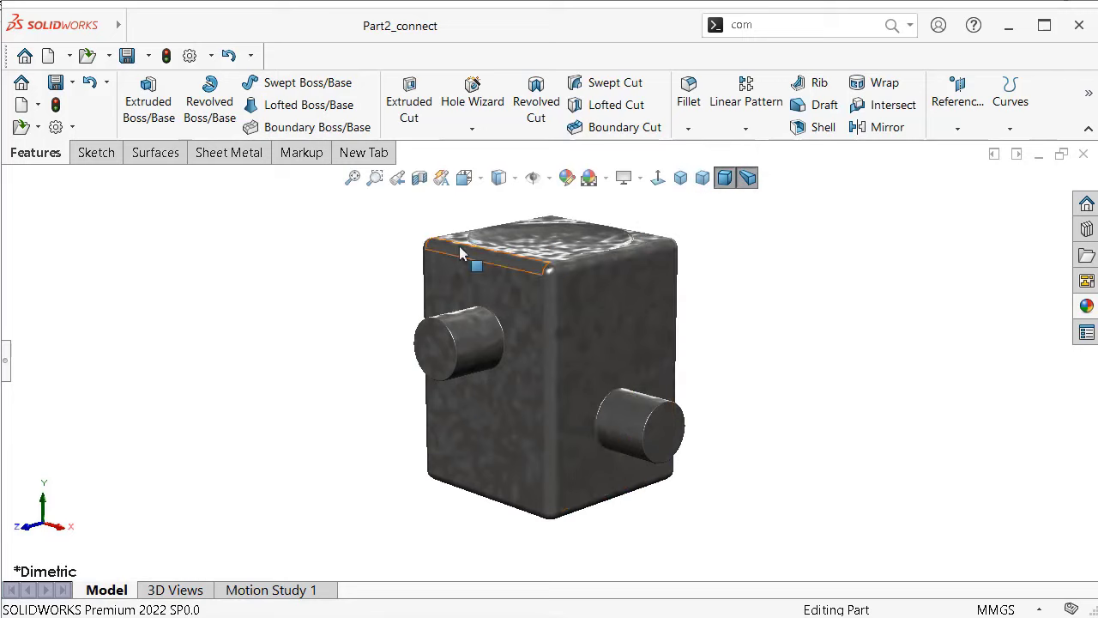
scroll(461, 253, "down", 2)
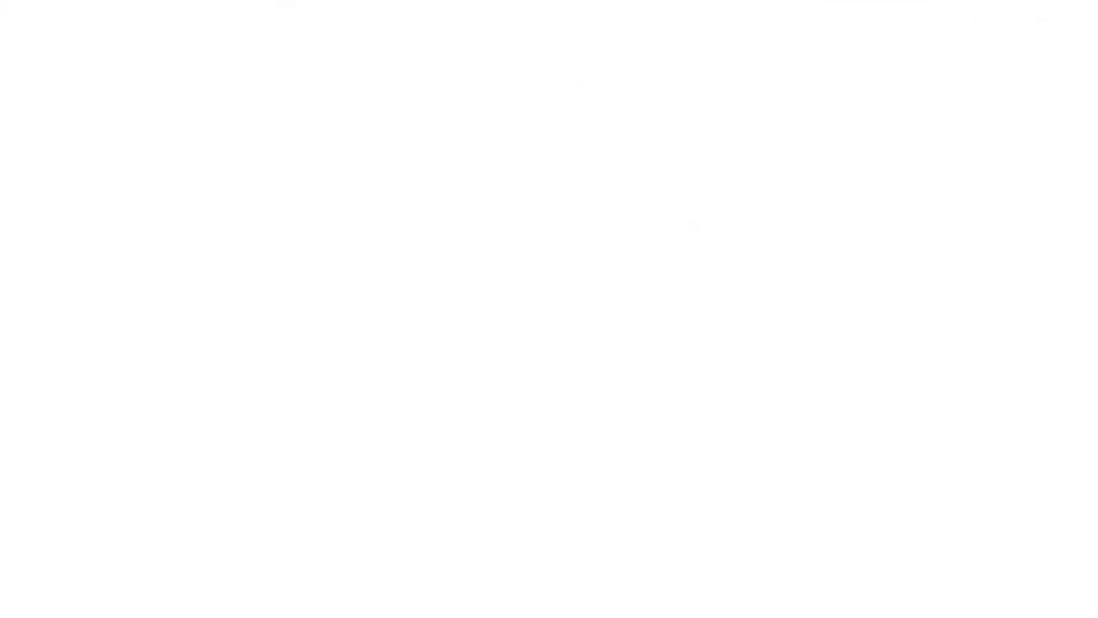
Step: Create a new assembly document
left_click(15, 104)
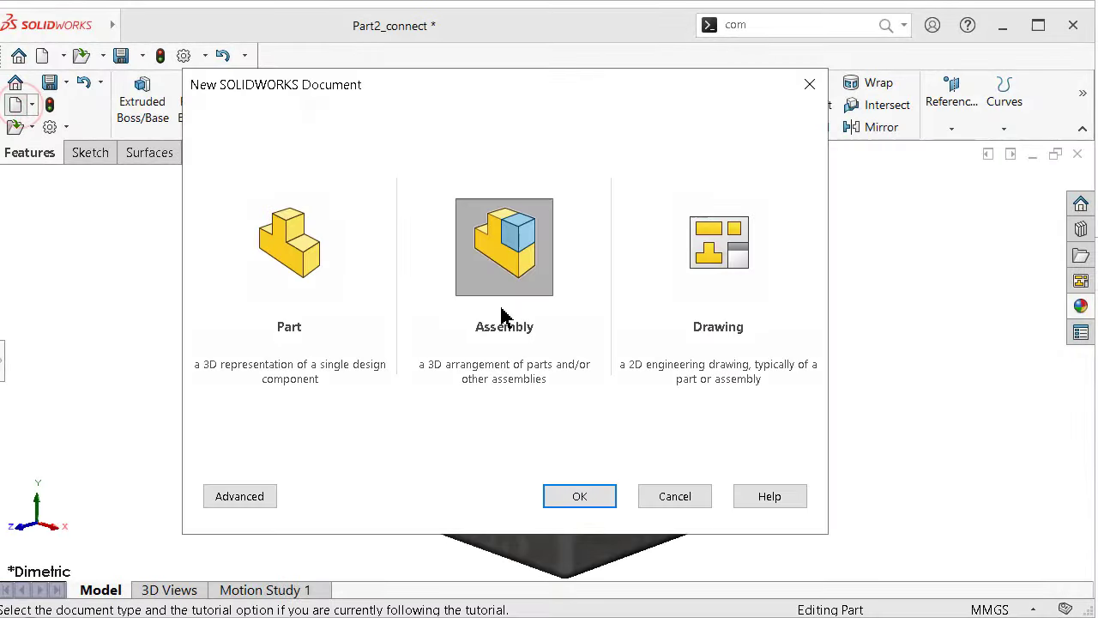
left_click(592, 501)
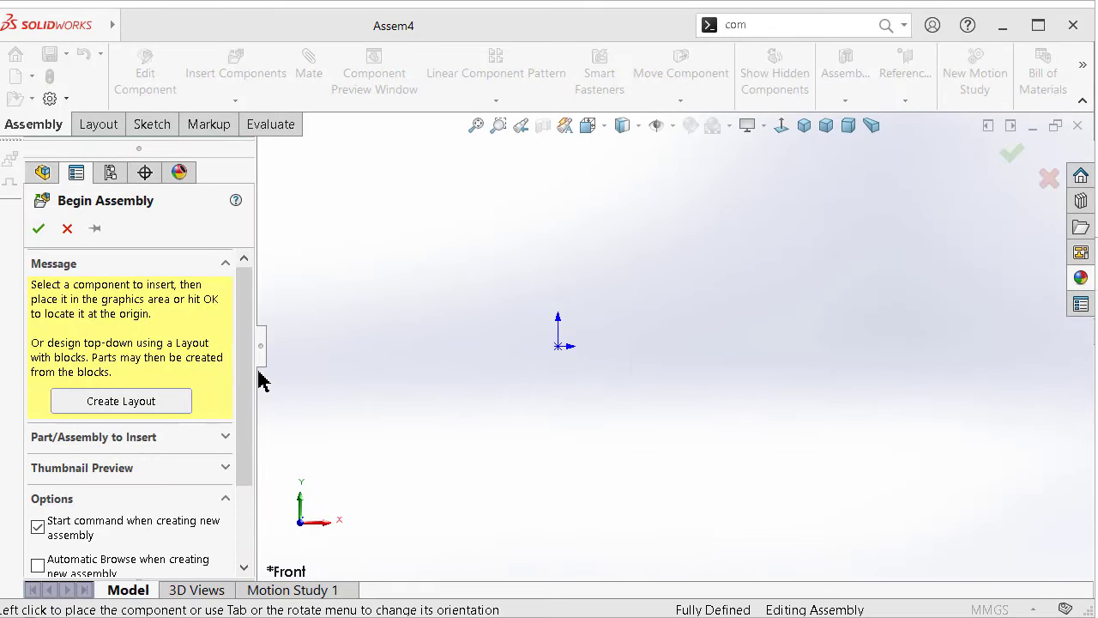
left_click_drag(250, 363, 247, 330)
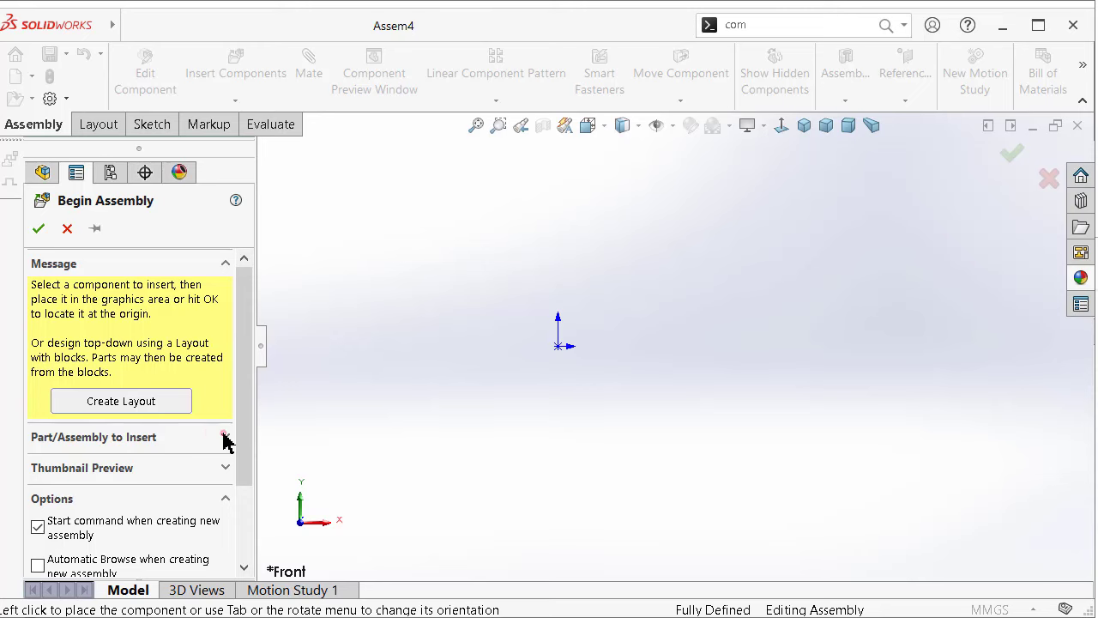
Step: Insert Part1_joint at the assembly origin and select the Front Plane
left_click(225, 437)
left_click(98, 489)
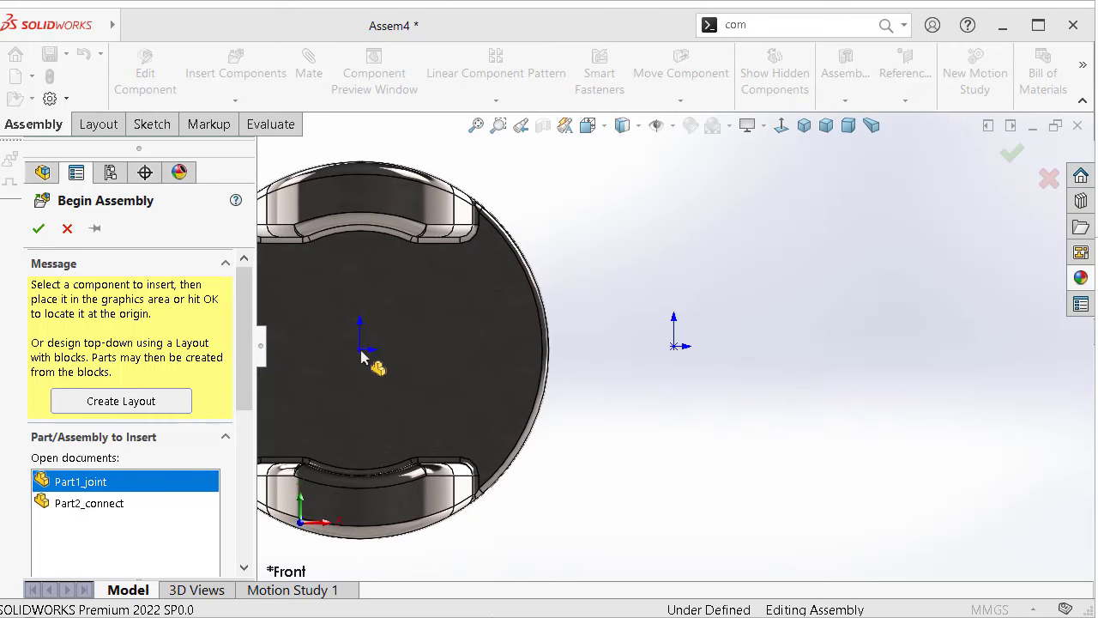
left_click(421, 348)
key("Escape")
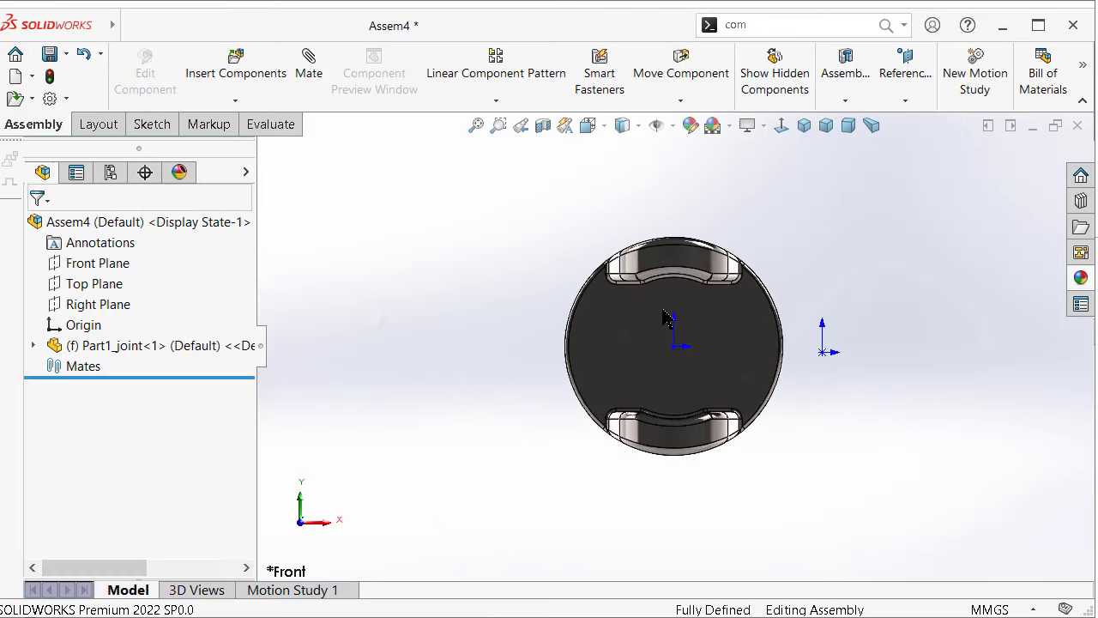
mouse_move(946, 254)
middle_mouse_down()
mouse_move(775, 300)
mouse_move(760, 319)
mouse_move(706, 326)
mouse_move(684, 314)
middle_mouse_up()
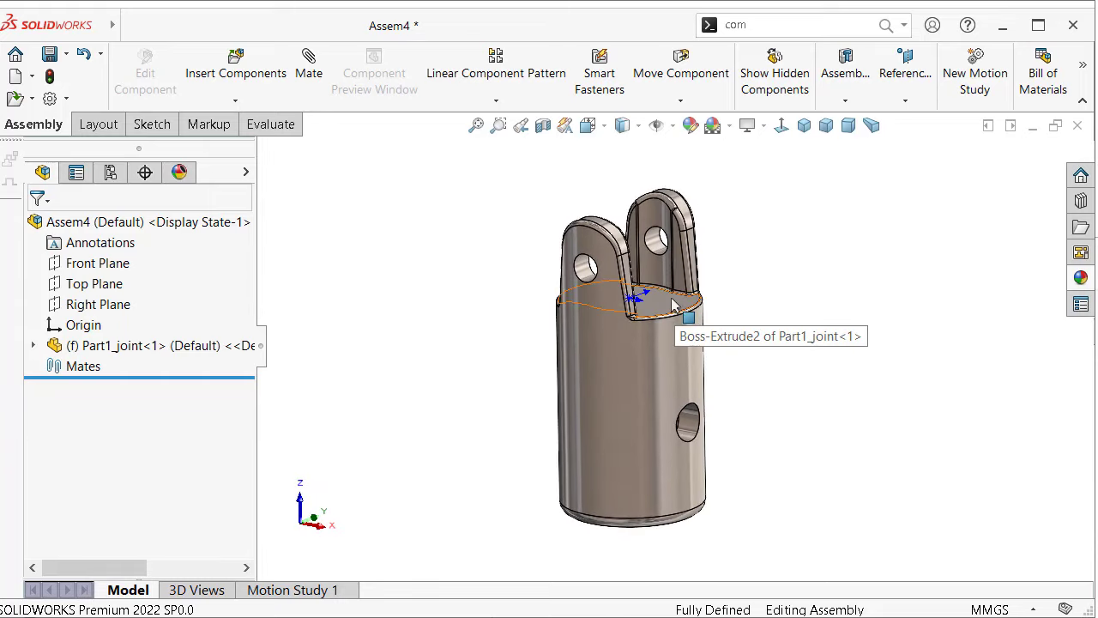
left_click(74, 264)
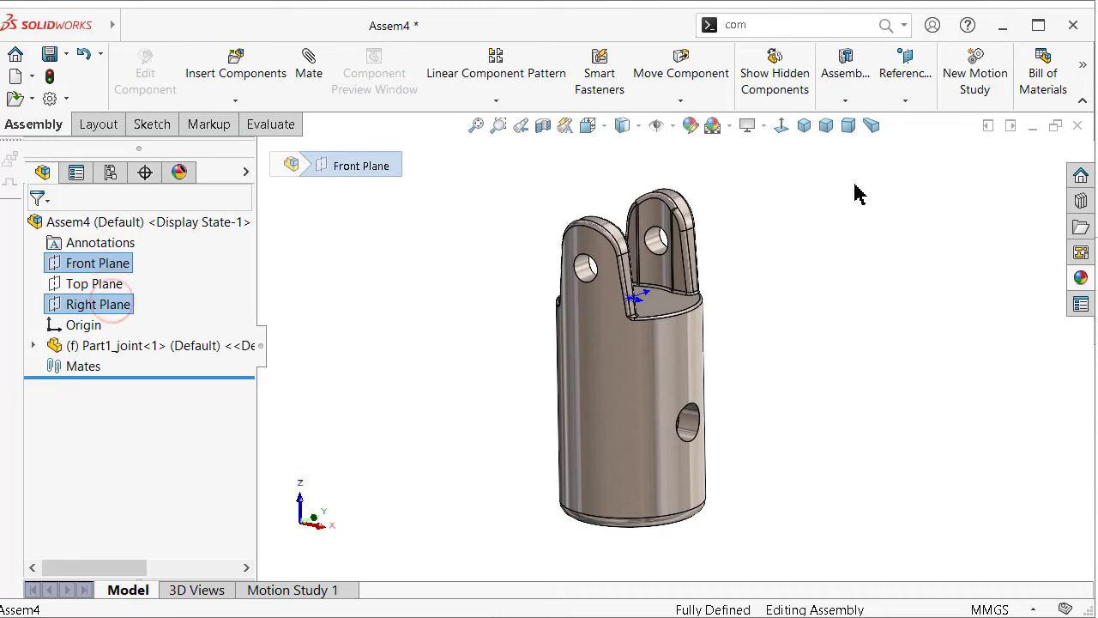
Step: Create Axis1 at the intersection of the Front and Right planes and show an isometric view
left_click(906, 100)
left_click(915, 142)
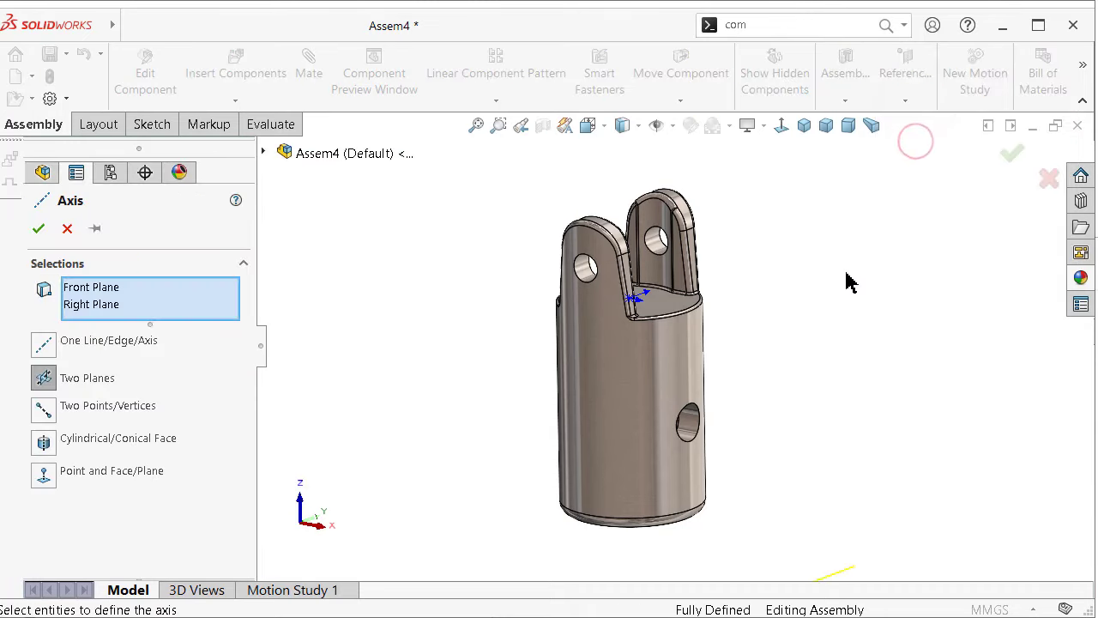
scroll(669, 349, "up", 2)
left_click(38, 228)
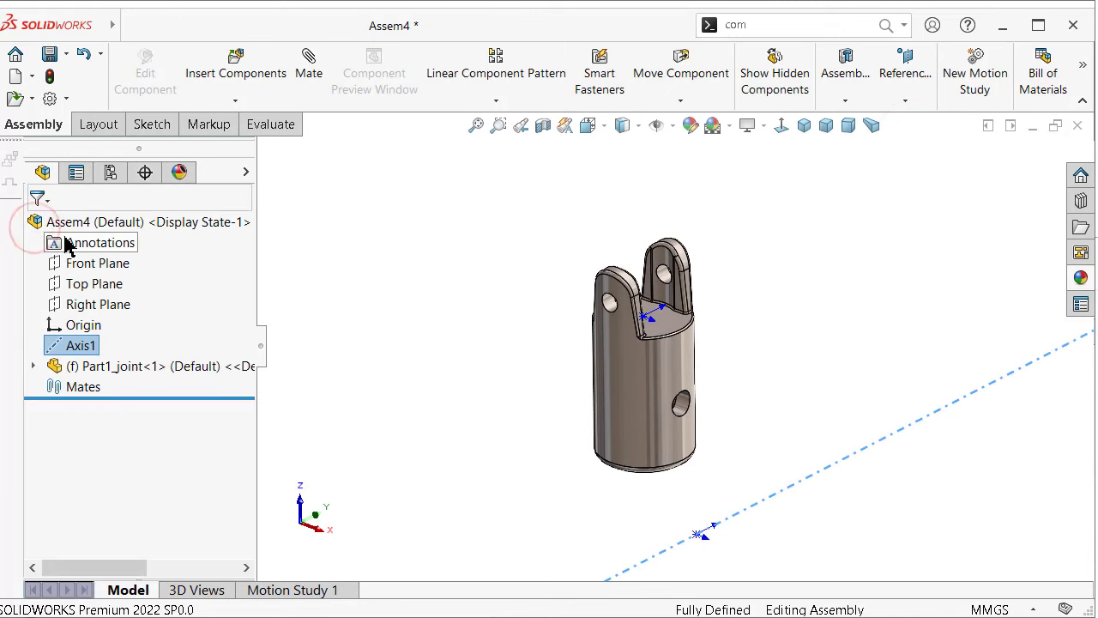
key("F2")
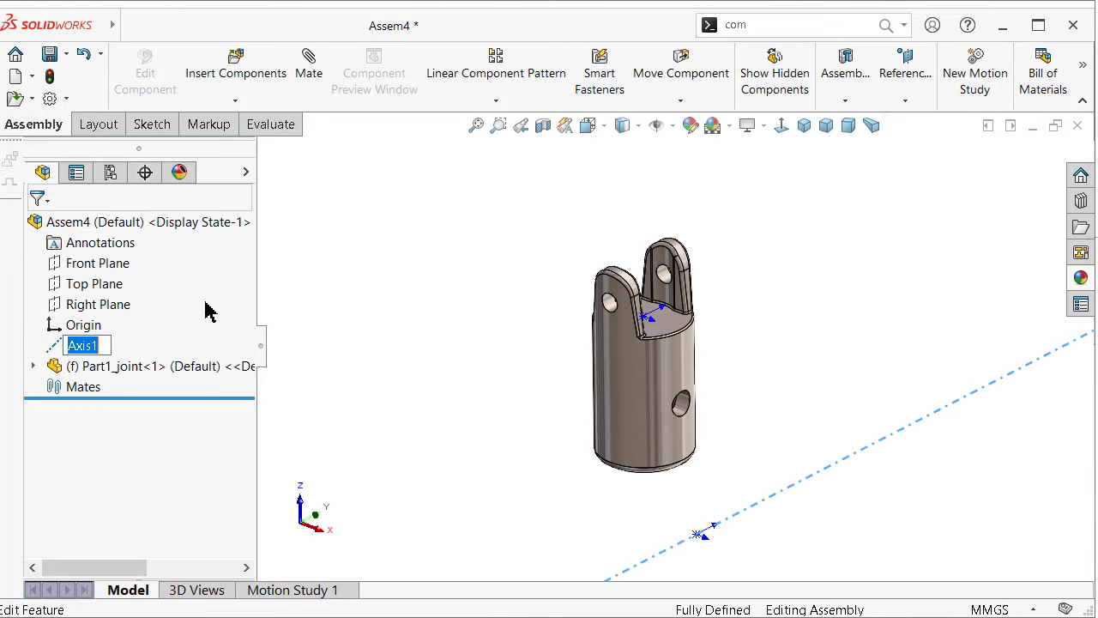
scroll(497, 308, "up", 2)
scroll(504, 311, "up", 1)
left_click(803, 126)
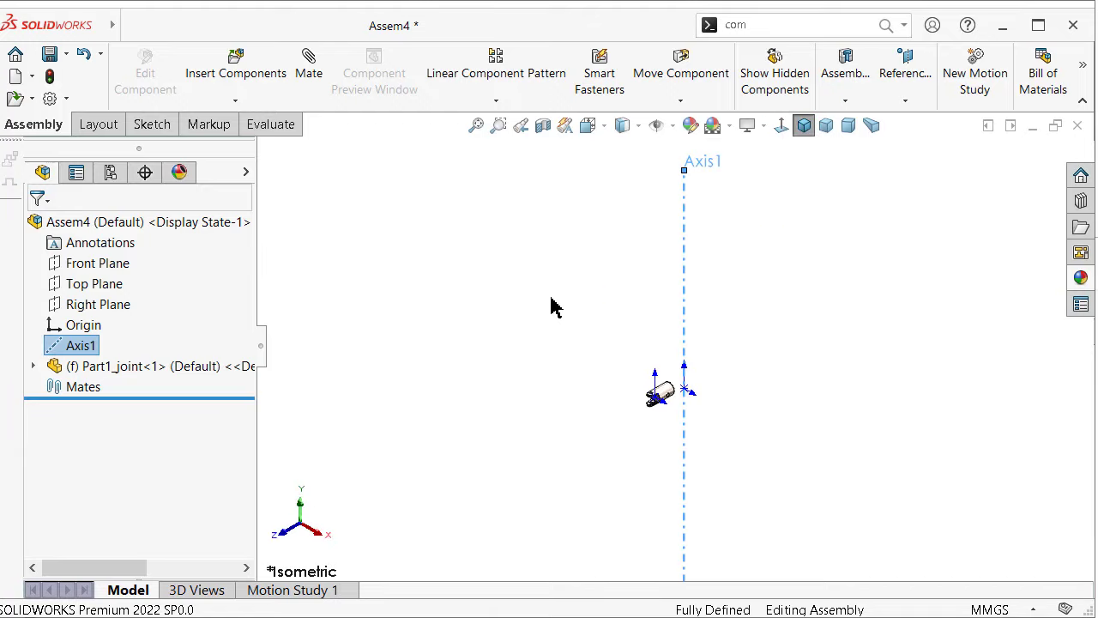
left_click(524, 296)
scroll(710, 391, "down", 2)
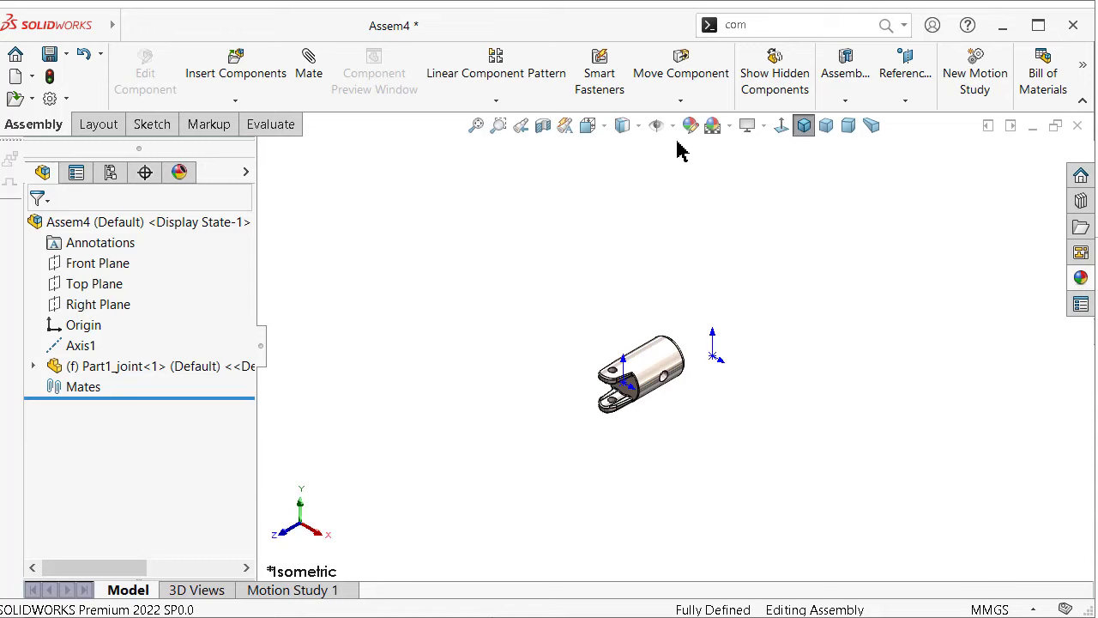
left_click(598, 190)
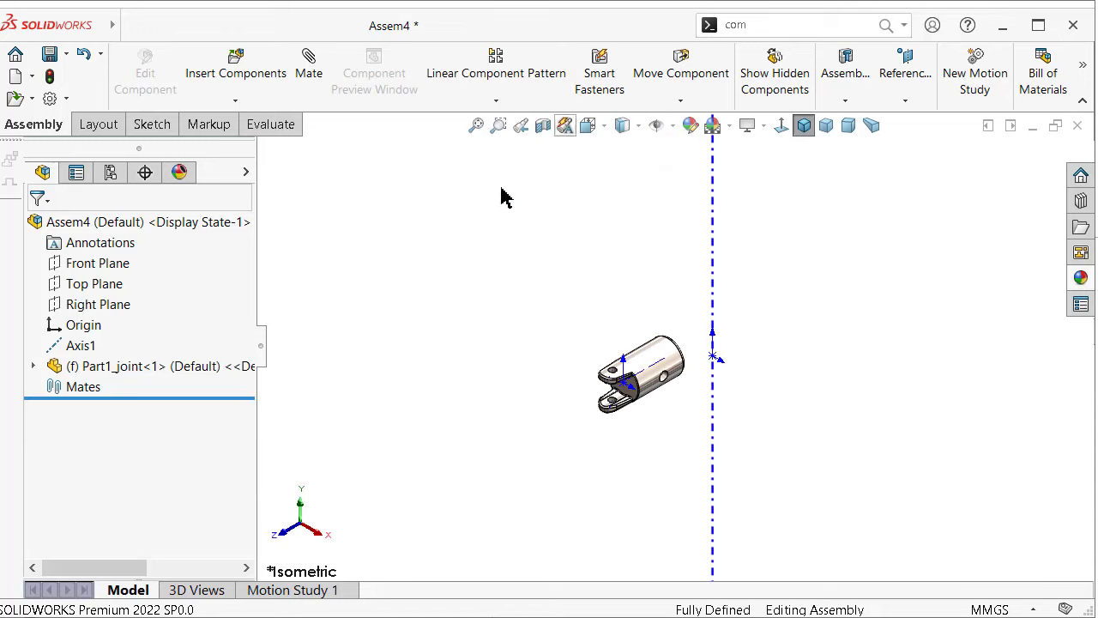
Step: Float Part1_joint and switch to the Rotate Component tool
right_click(177, 369)
left_click(238, 454)
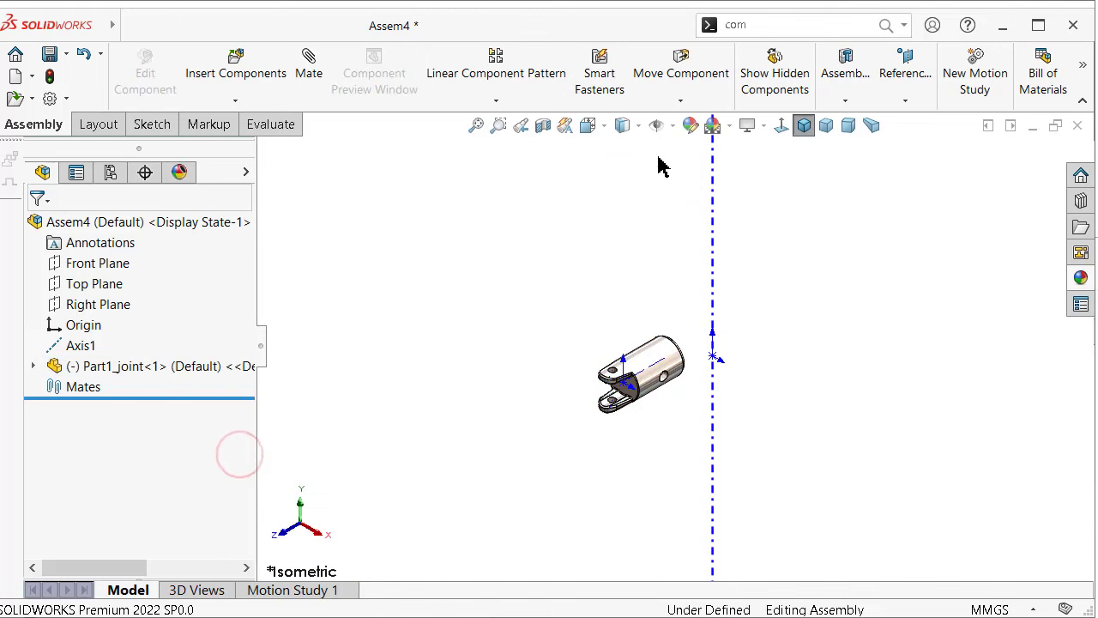
left_click(679, 101)
left_click(677, 138)
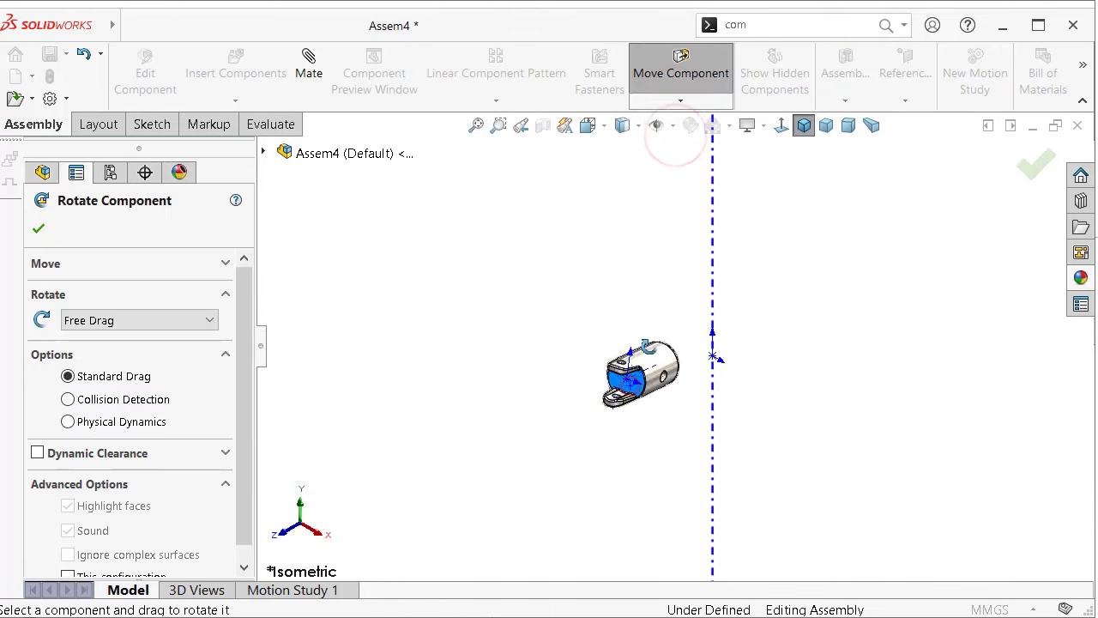
Step: Rotate Part1_joint upright and mate its cylindrical face concentric with Axis1
left_click_drag(686, 137, 682, 223)
scroll(674, 422, "down", 2)
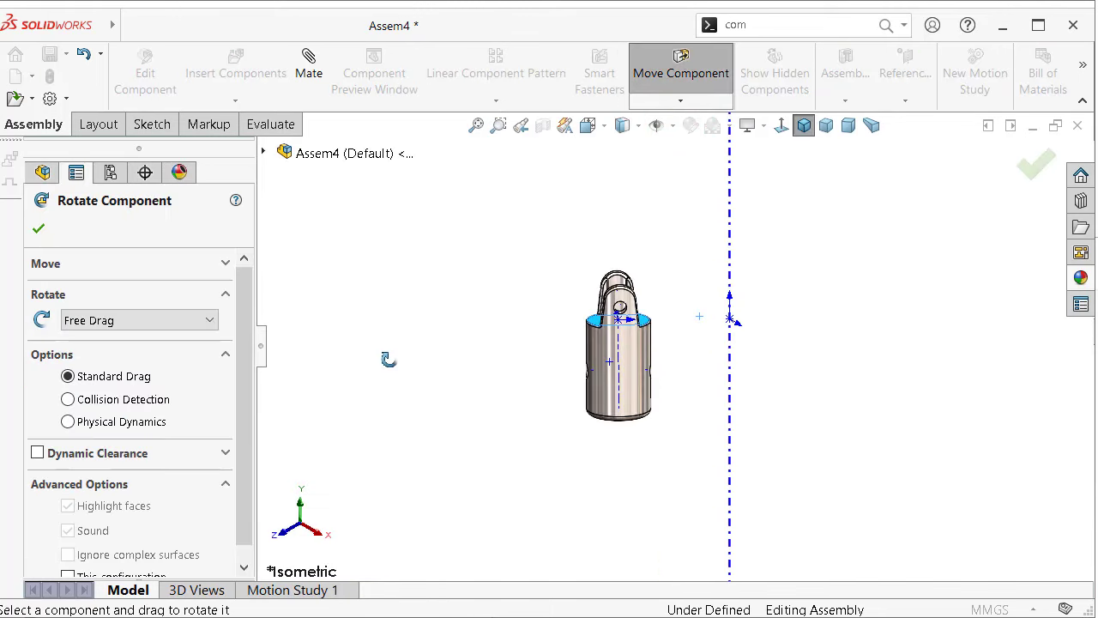
left_click(40, 230)
left_click(648, 399)
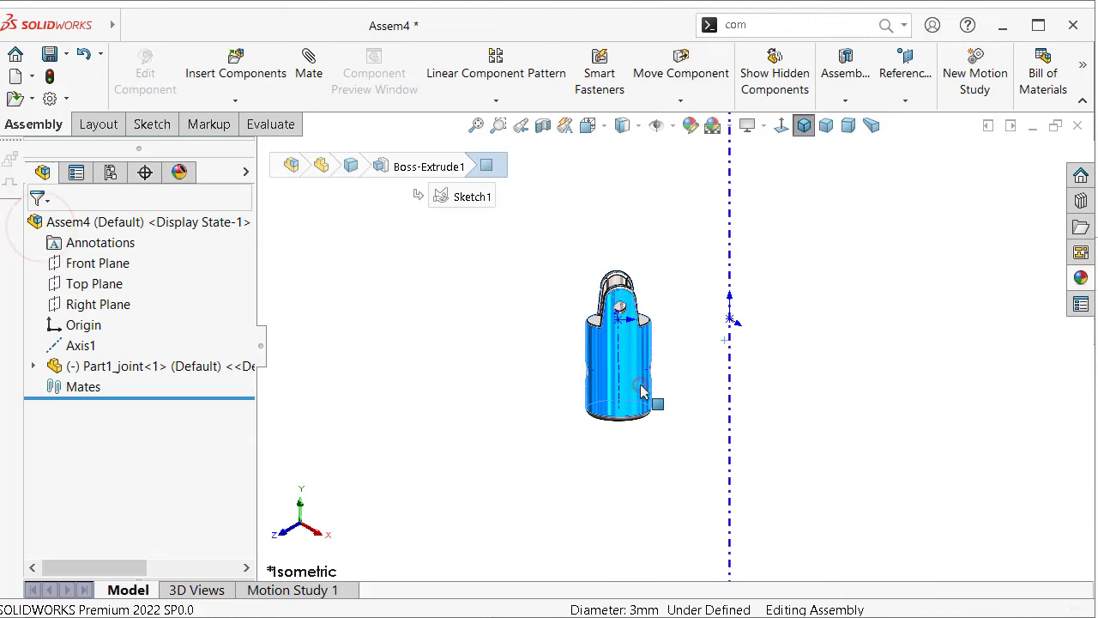
left_click(728, 425, "ctrl")
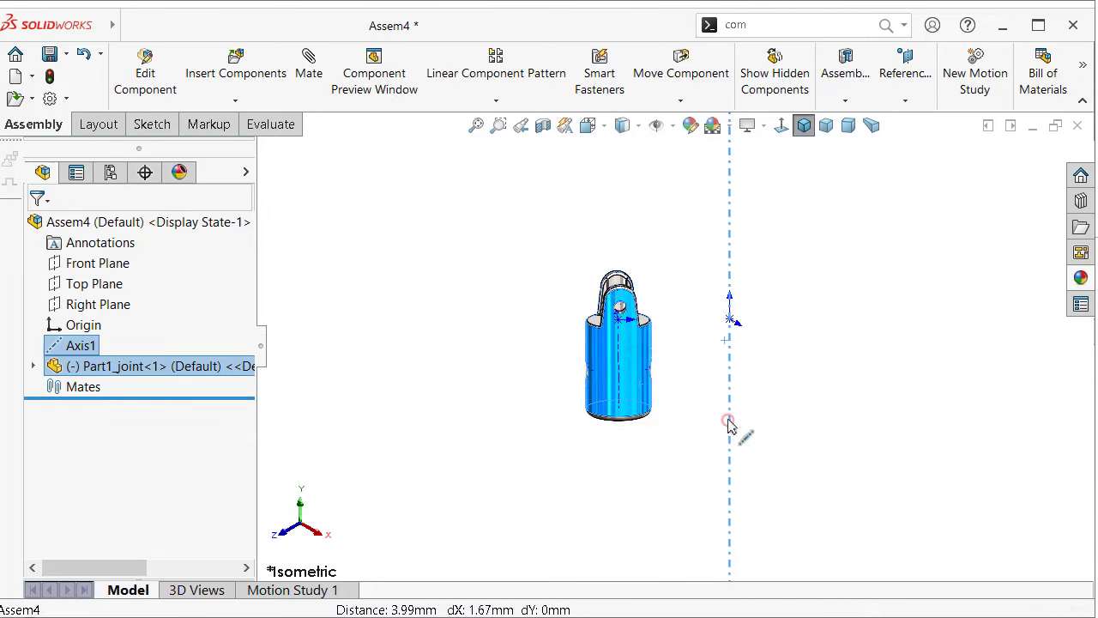
left_click(884, 408)
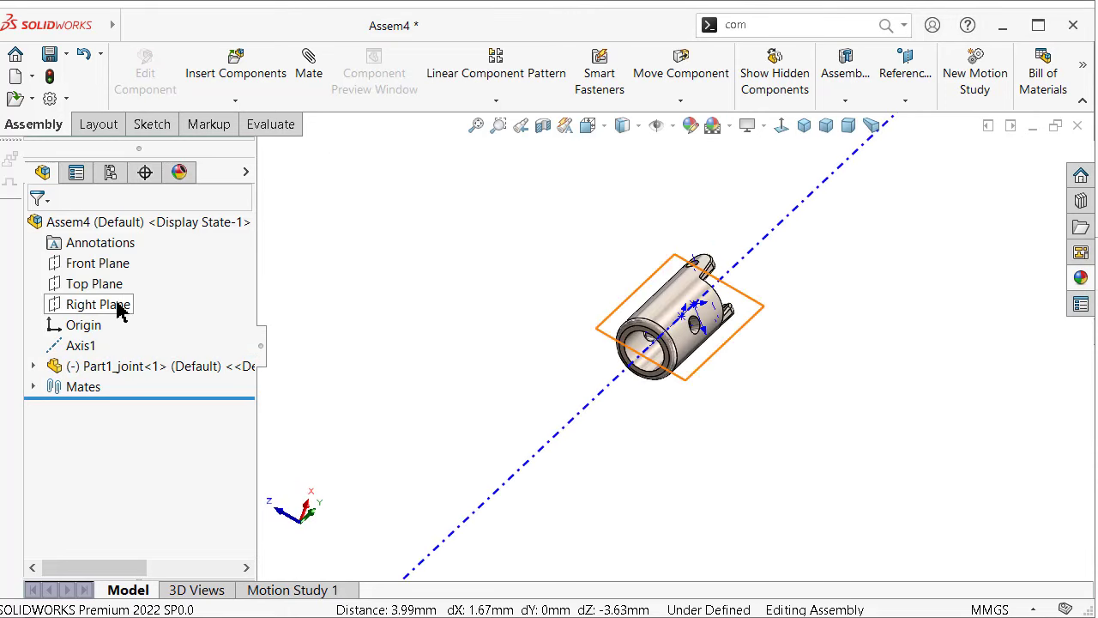
Step: Mate the part's end face coincident with the Top Plane
left_click(94, 285)
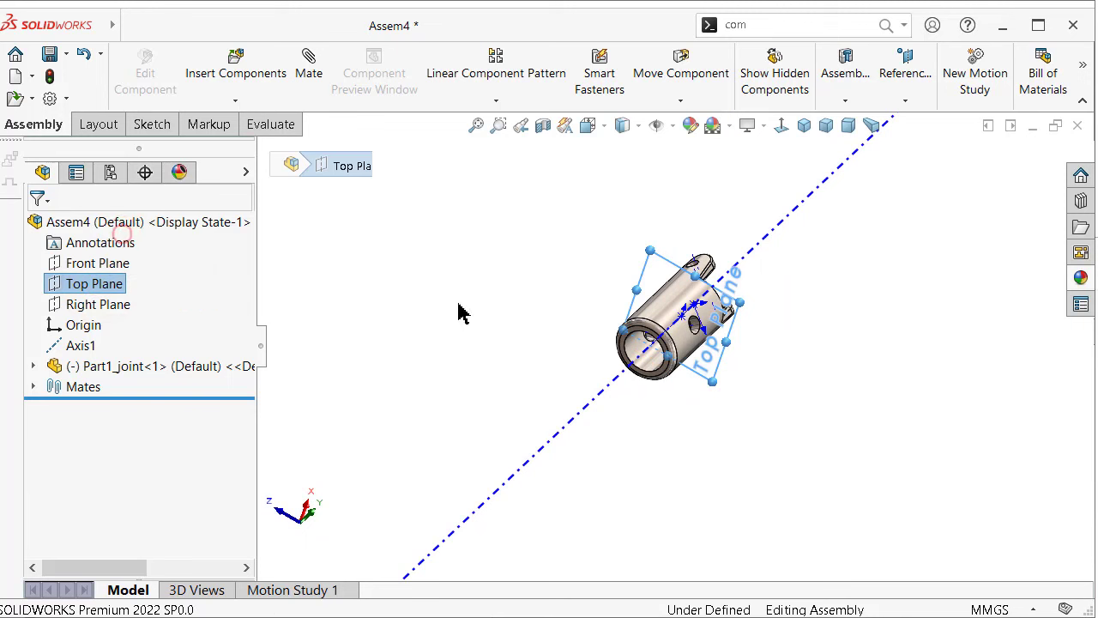
scroll(652, 322, "down", 5)
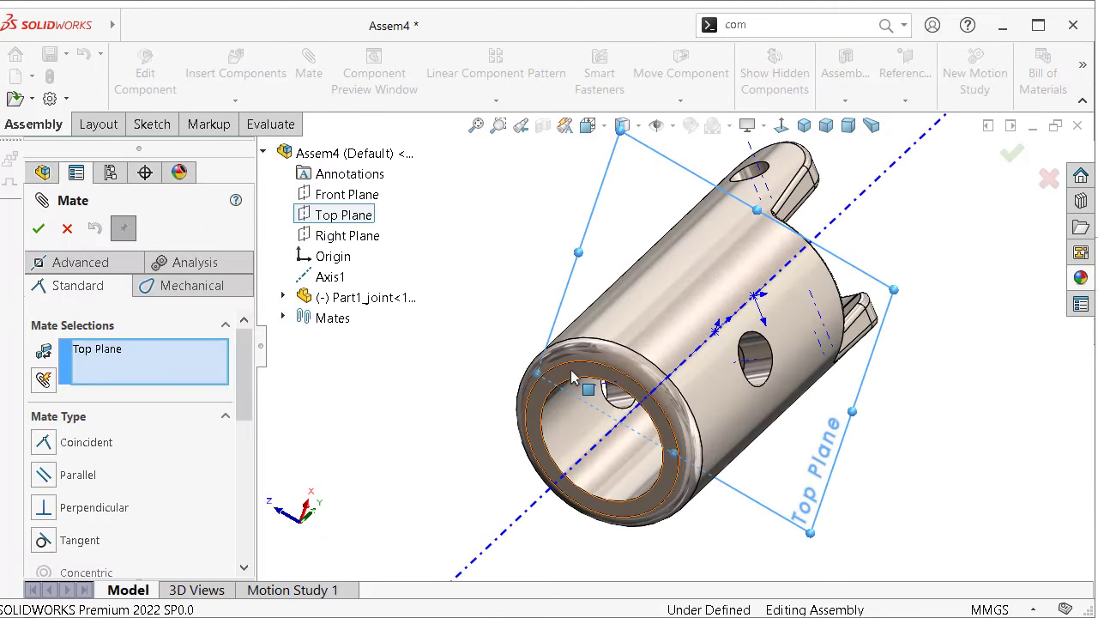
left_click(570, 371)
left_click(819, 407)
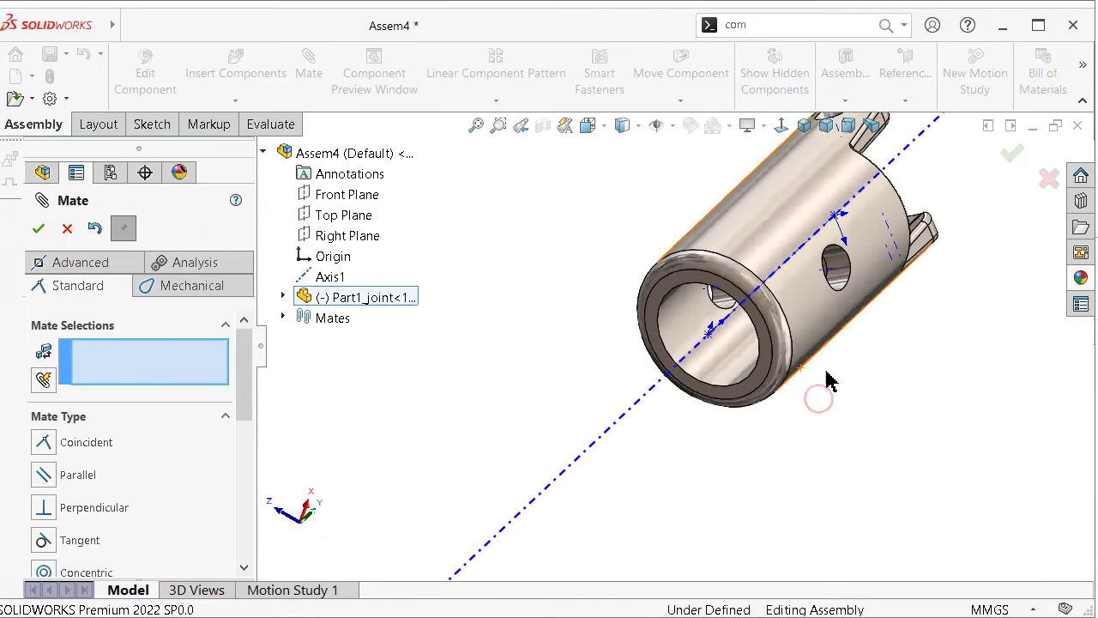
mouse_move(826, 380)
middle_mouse_down()
mouse_move(809, 363)
mouse_move(812, 374)
mouse_move(777, 361)
middle_mouse_up()
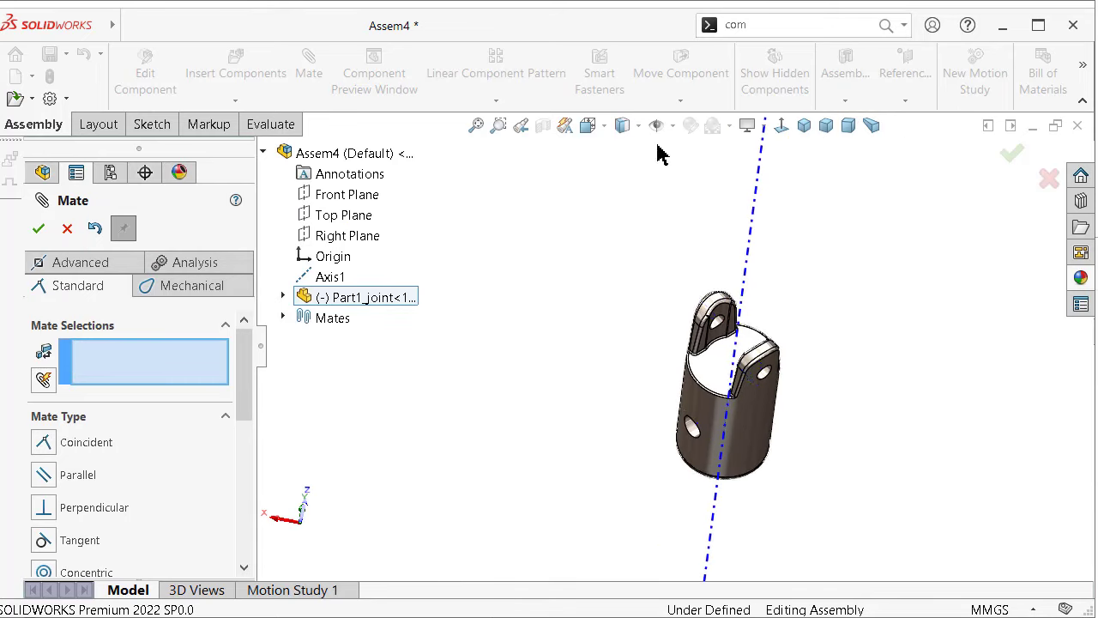
key("Escape")
Step: Orbit to check the upright clevis and start inserting another component
left_click(670, 126)
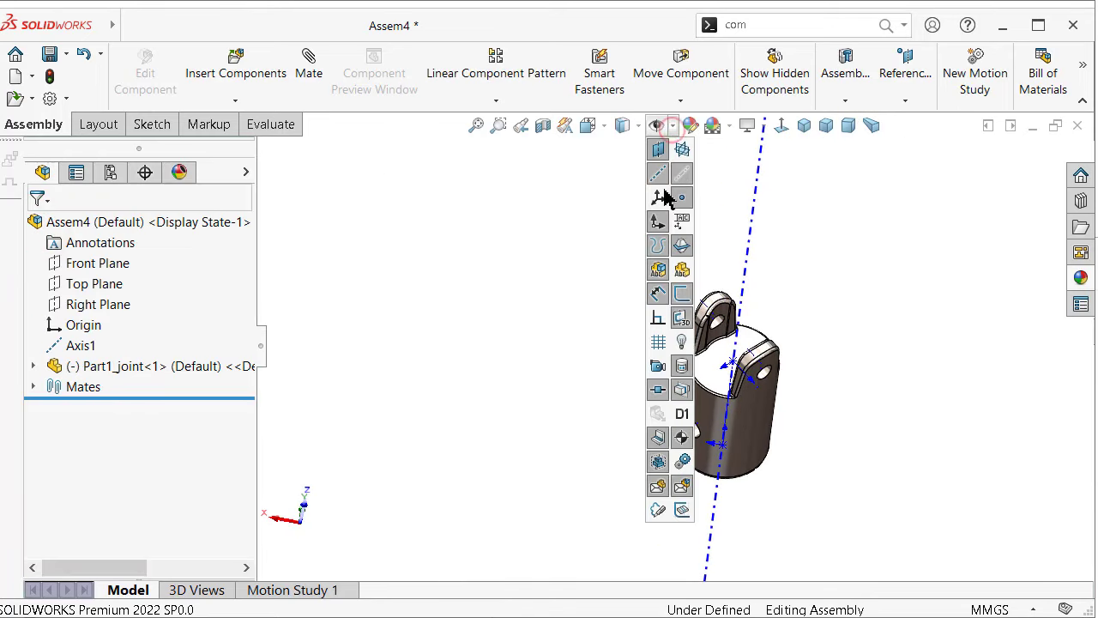
mouse_move(901, 336)
middle_mouse_down()
mouse_move(852, 392)
mouse_move(790, 436)
middle_mouse_up()
left_click(788, 434)
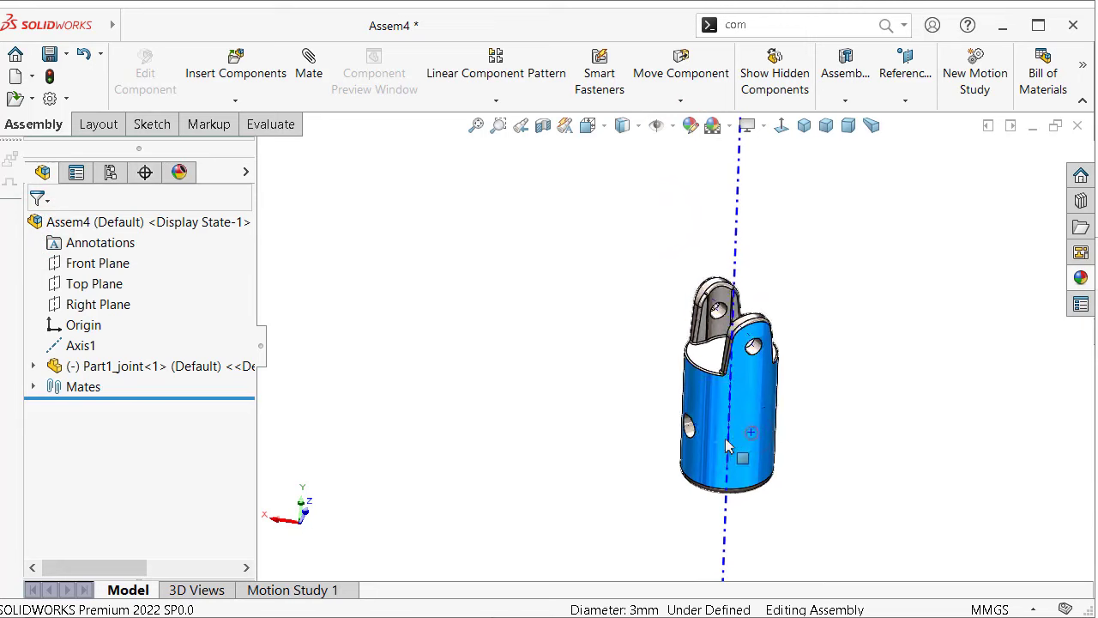
key("Escape")
mouse_move(600, 301)
middle_mouse_down()
mouse_move(608, 318)
mouse_move(594, 309)
middle_mouse_up()
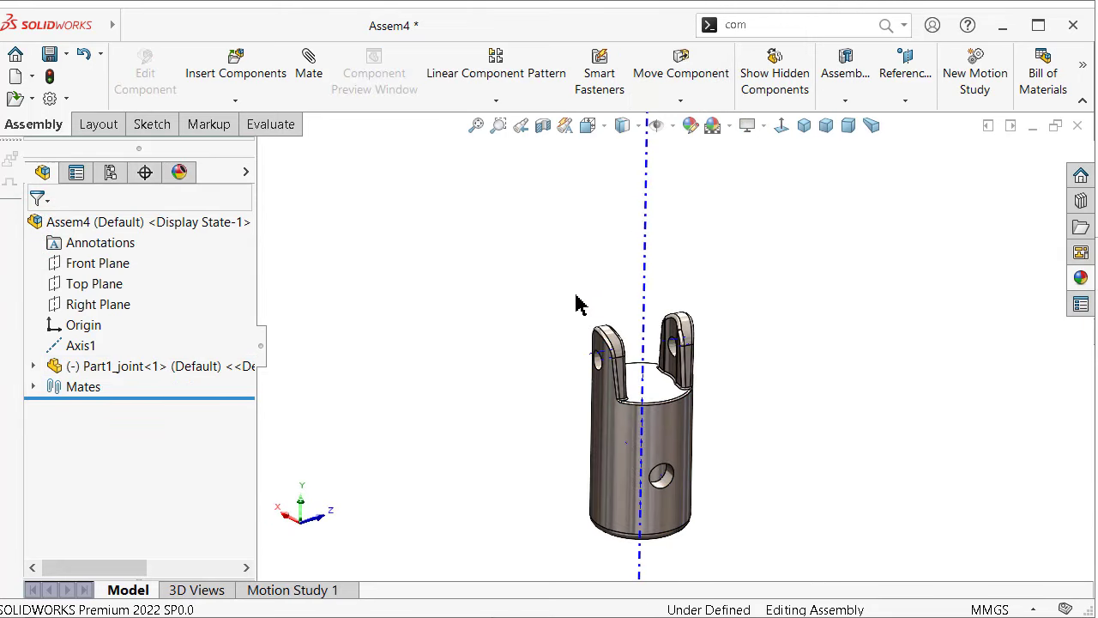
left_click(238, 72)
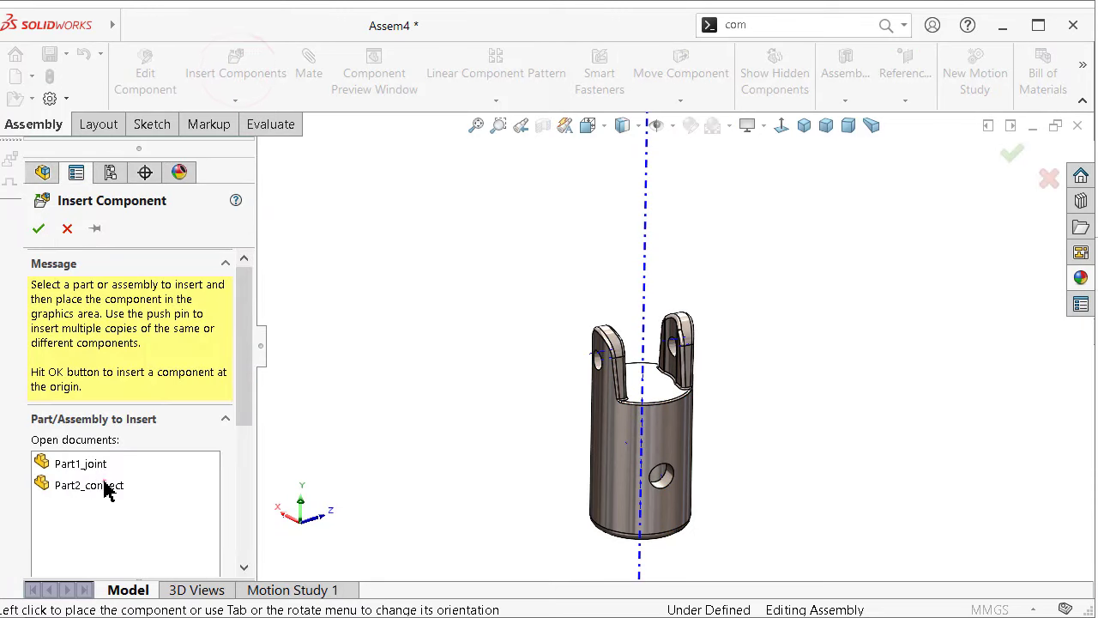
Step: Place Part2_connect in the assembly and hide the temporary axes
left_click(103, 485)
left_click(549, 352)
scroll(575, 352, "down", 3)
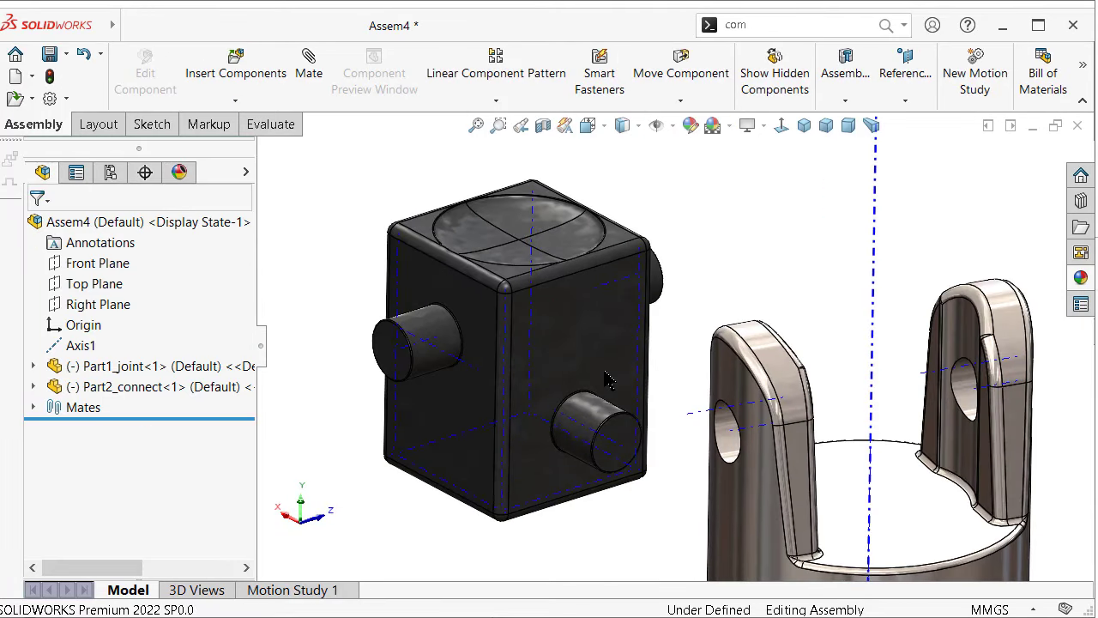
middle_click_drag(723, 255, 677, 305)
left_click(631, 433)
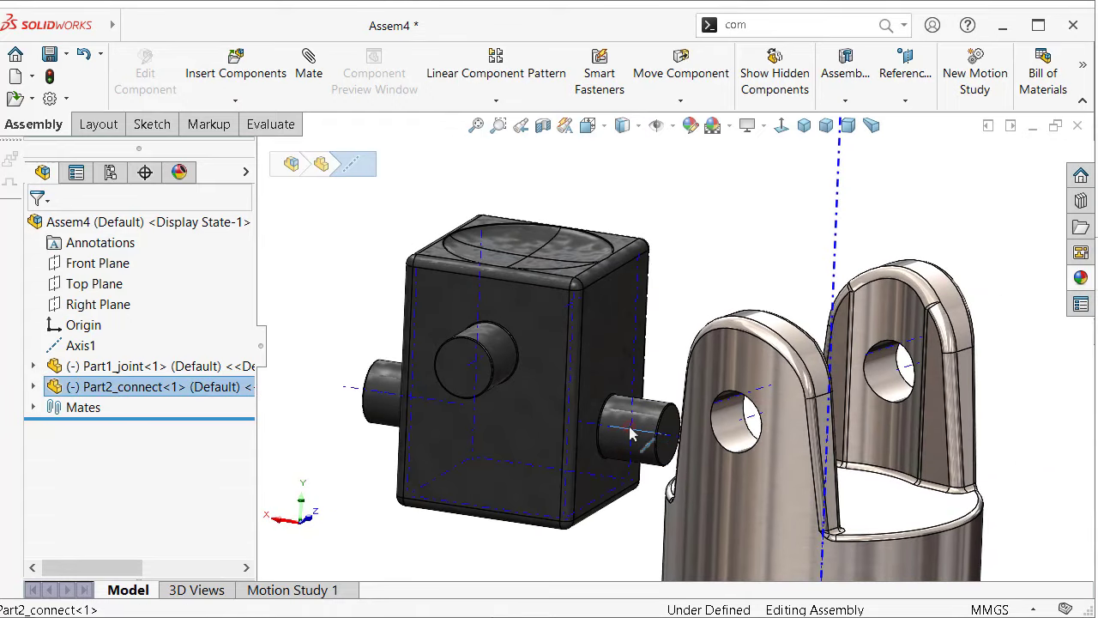
left_click(723, 221)
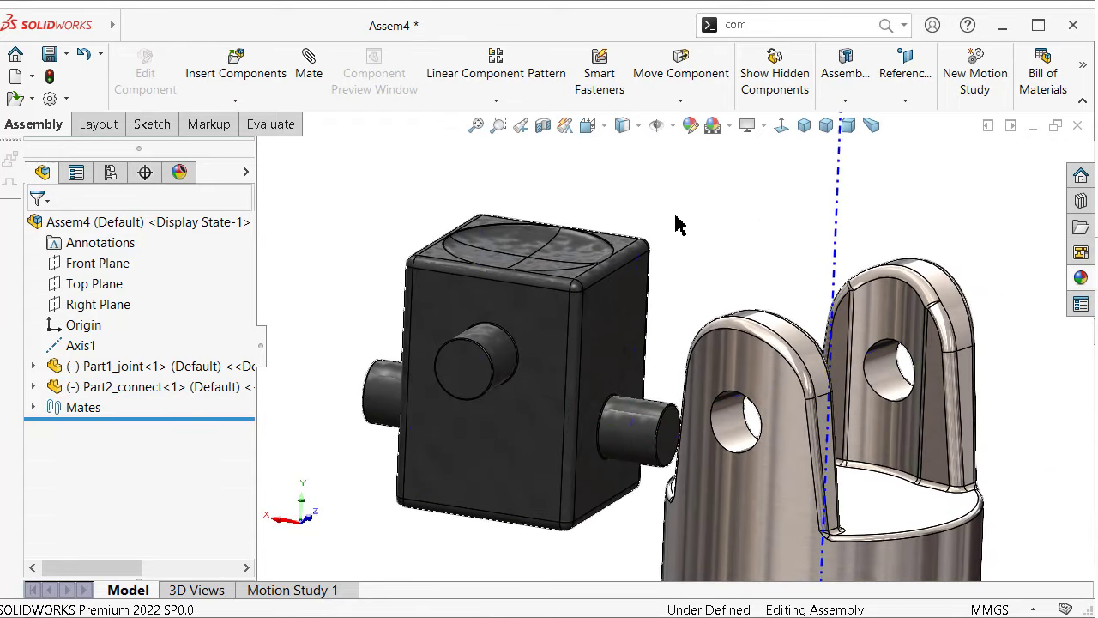
left_click(671, 126)
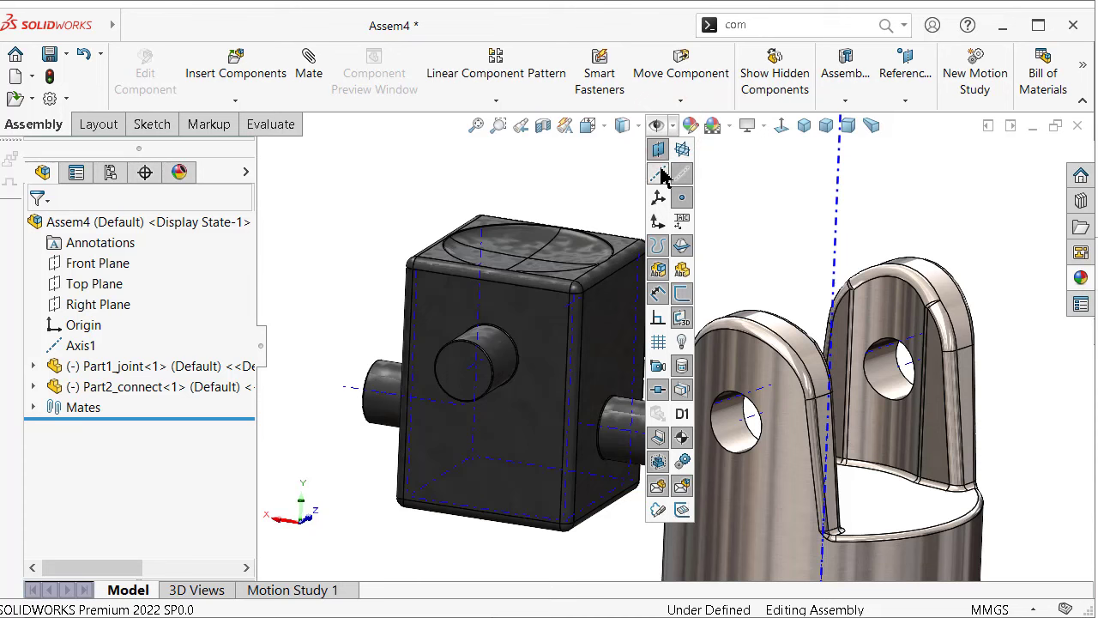
left_click(660, 171)
mouse_move(660, 446)
middle_mouse_down()
mouse_move(632, 473)
mouse_move(645, 495)
mouse_move(633, 486)
middle_mouse_up()
scroll(624, 468, "down", 3)
Step: Mate the block's pin concentric with the first clevis hole
left_click(633, 485)
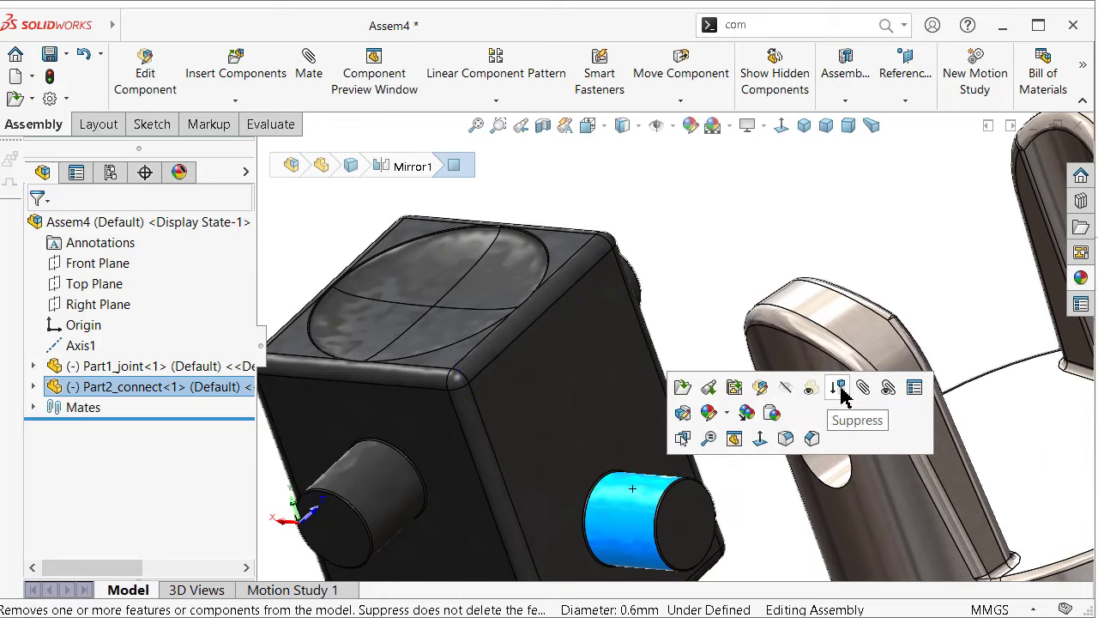
key("m")
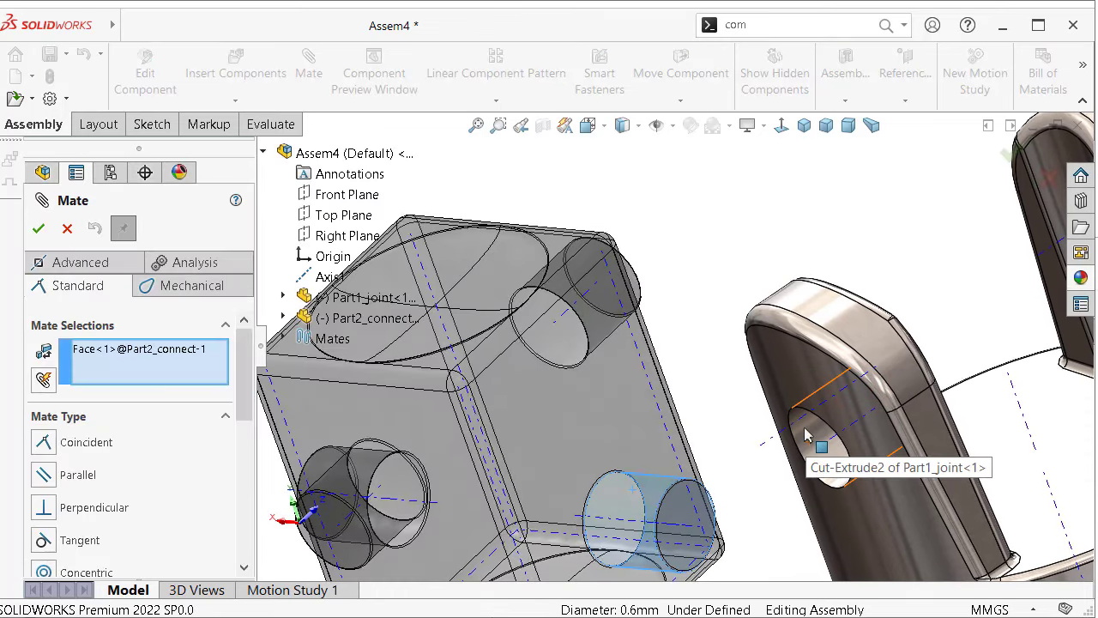
left_click(812, 447)
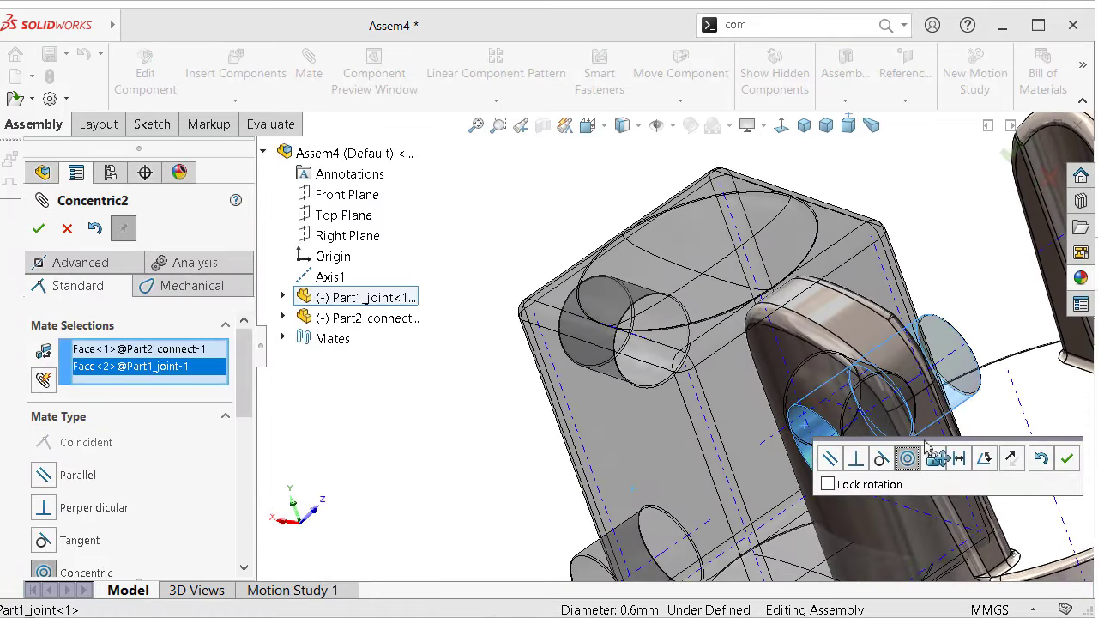
left_click(1067, 458)
Step: Add a width mate centring the block's side faces between the clevis arms' inner faces
left_click(72, 261)
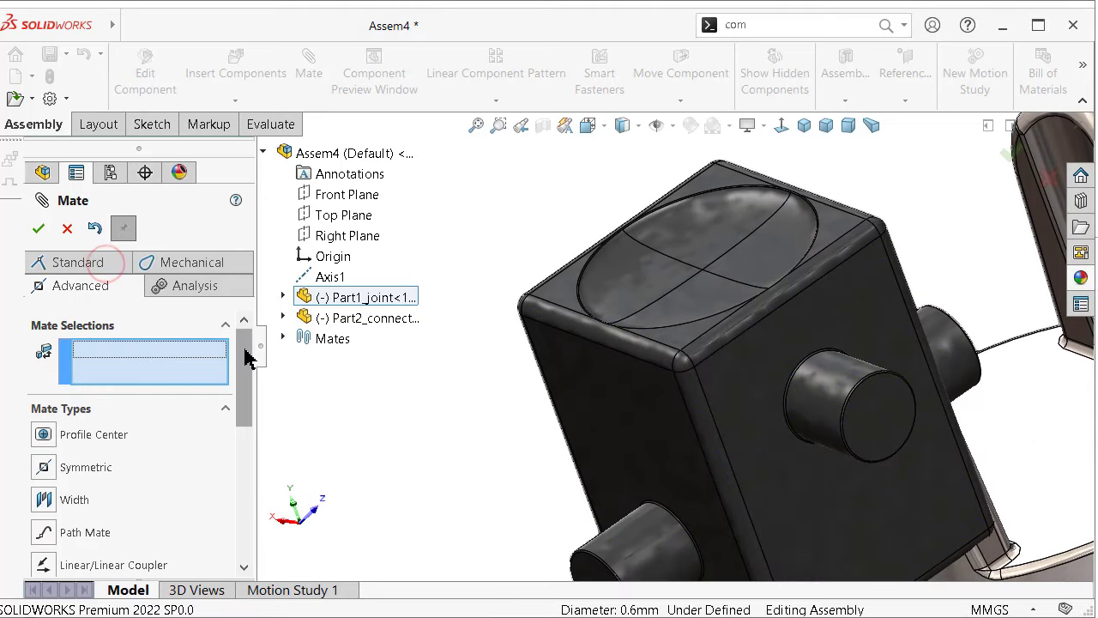
left_click_drag(245, 355, 255, 388)
left_click(75, 396)
left_click(637, 420)
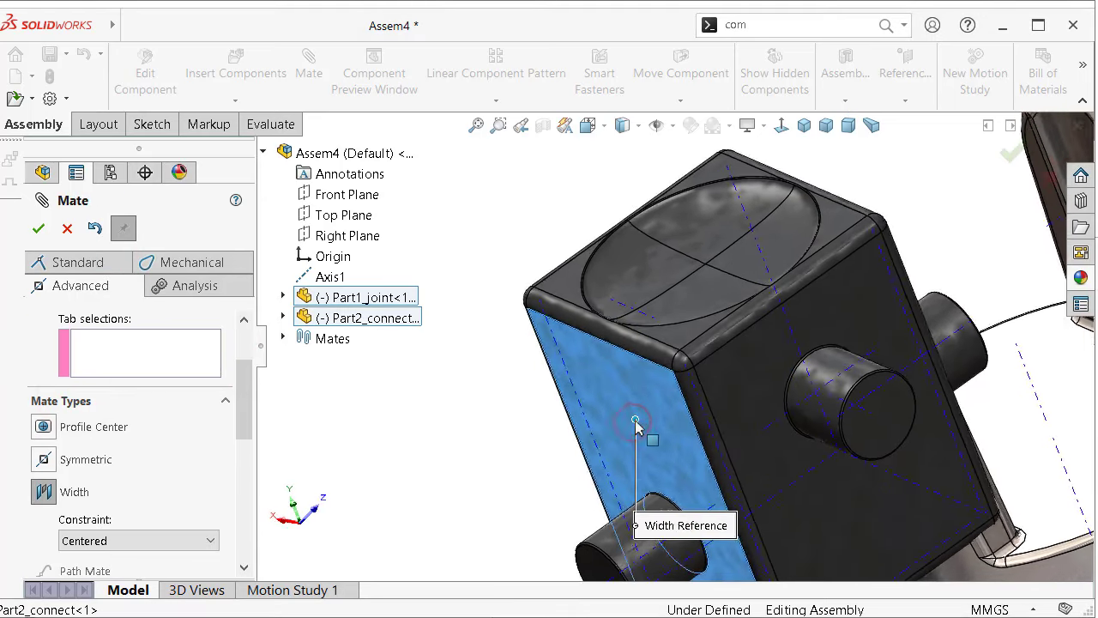
mouse_move(638, 421)
middle_mouse_down()
mouse_move(872, 326)
mouse_move(948, 239)
mouse_move(871, 390)
middle_mouse_up()
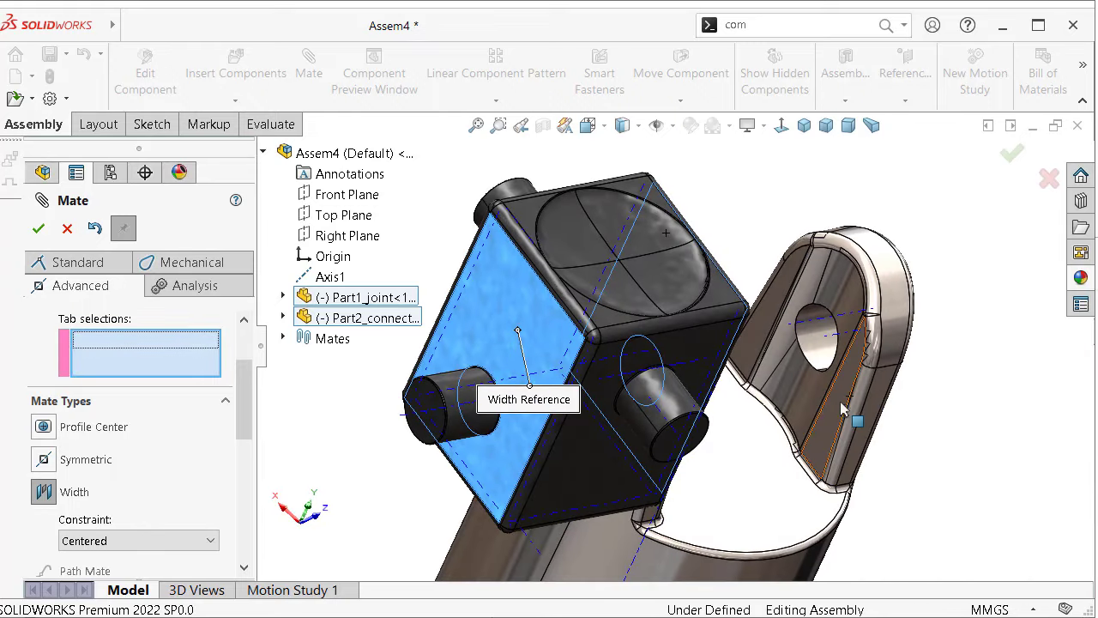
left_click(872, 391)
mouse_move(872, 391)
middle_mouse_down()
mouse_move(804, 451)
mouse_move(883, 447)
mouse_move(869, 427)
mouse_move(246, 368)
middle_mouse_up()
left_click(884, 447)
left_click(38, 227)
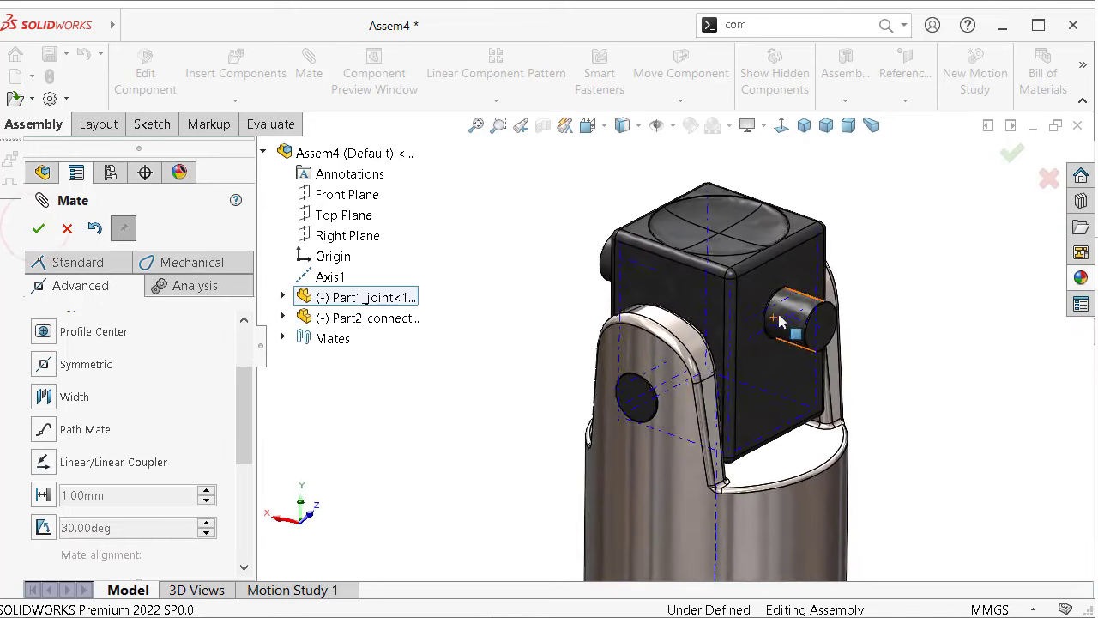
Step: Orbit to a frontal view and select the block's top face for another mate
middle_click_drag(779, 320, 678, 133)
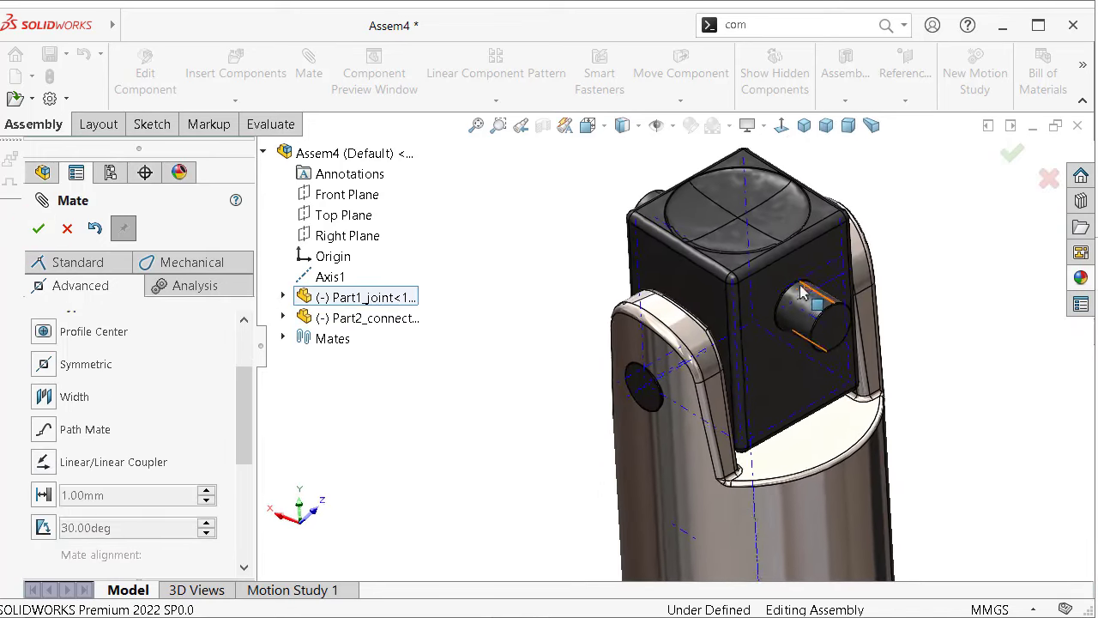
left_click(675, 126)
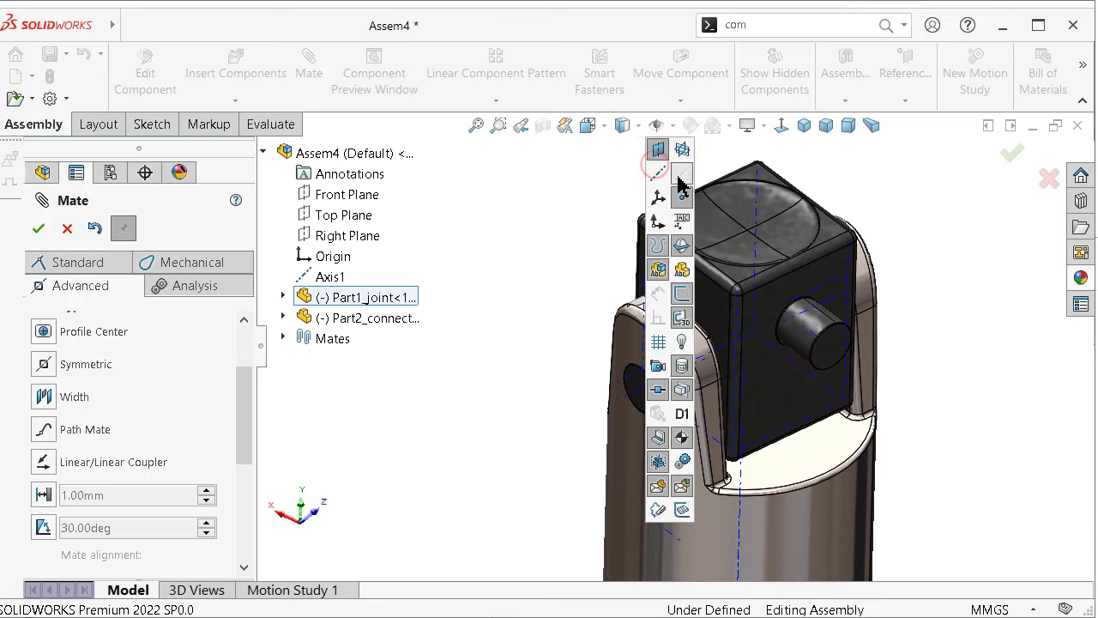
middle_click_drag(936, 233, 877, 254)
left_click(878, 239)
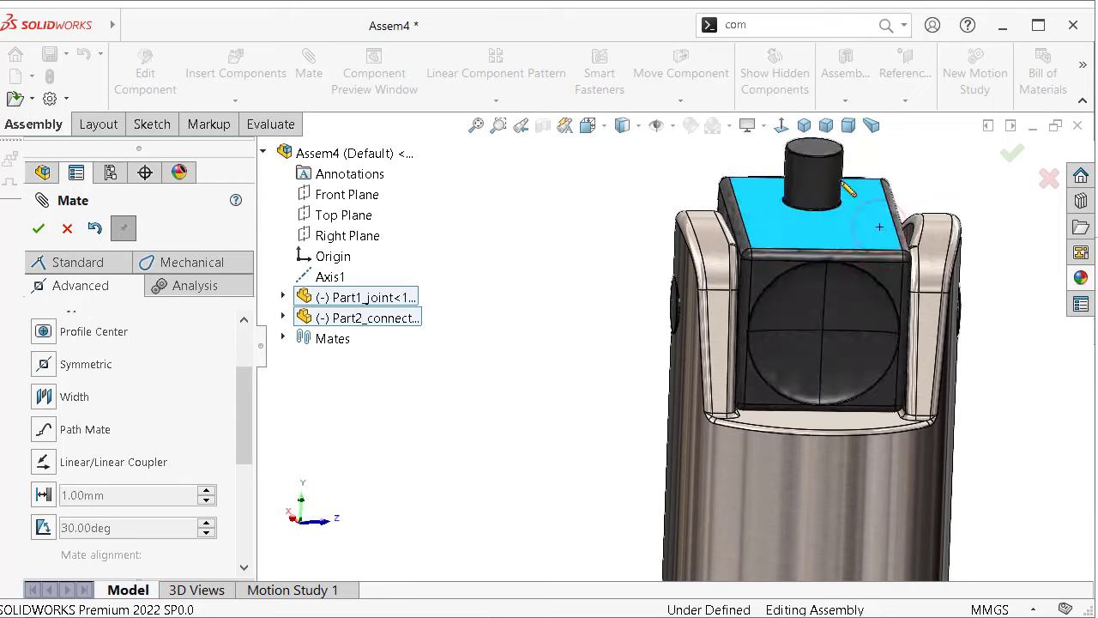
Step: Apply the pending mate and copy Part1_joint to sit beside the original
left_click(1012, 153)
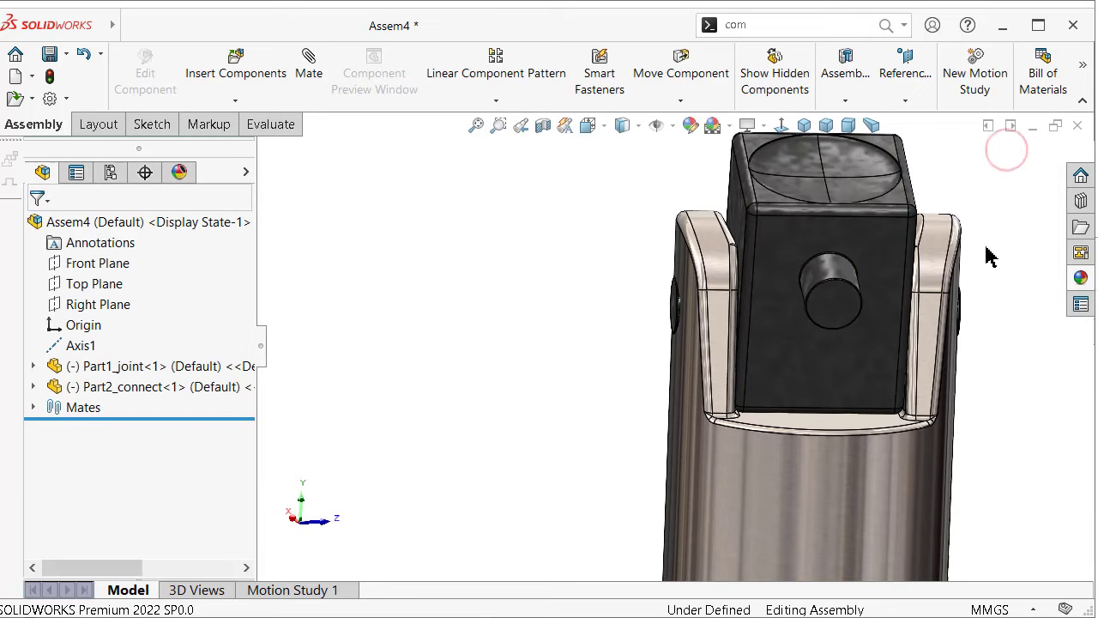
middle_click_drag(865, 342, 753, 390)
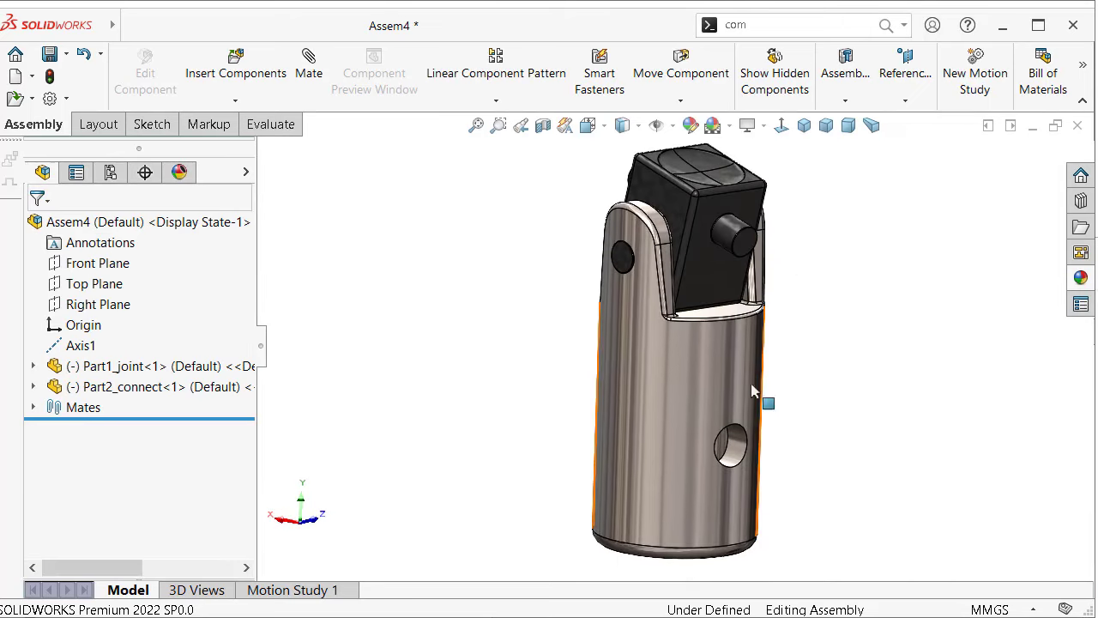
left_click_drag(730, 425, 935, 403, "ctrl")
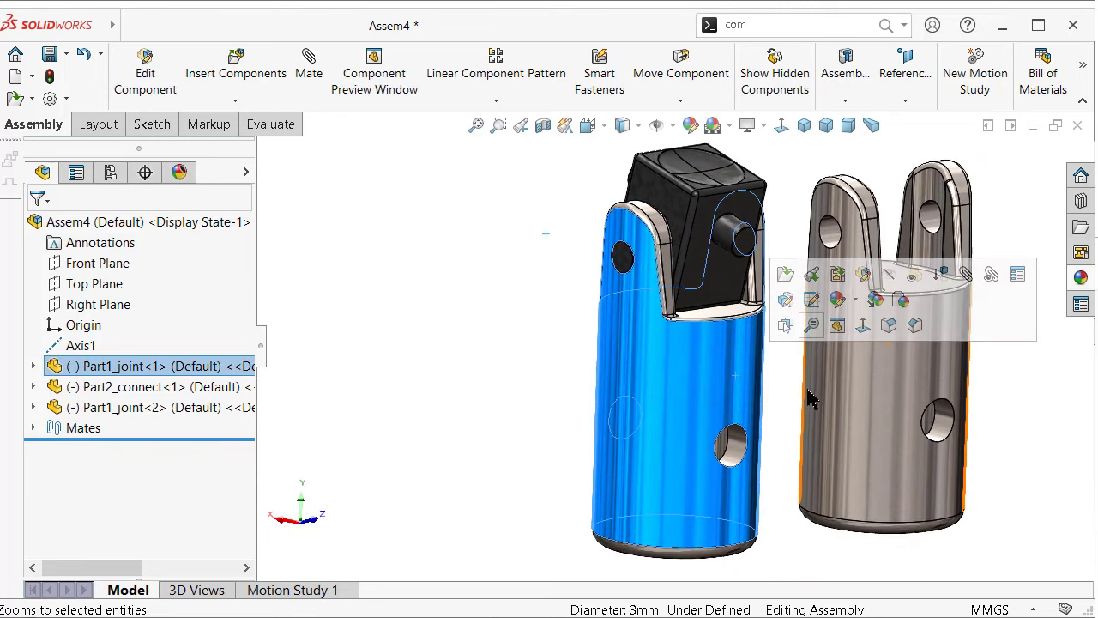
Step: Make the copied clevis hole concentric with the block's free pin and swing it upward
left_click(782, 407)
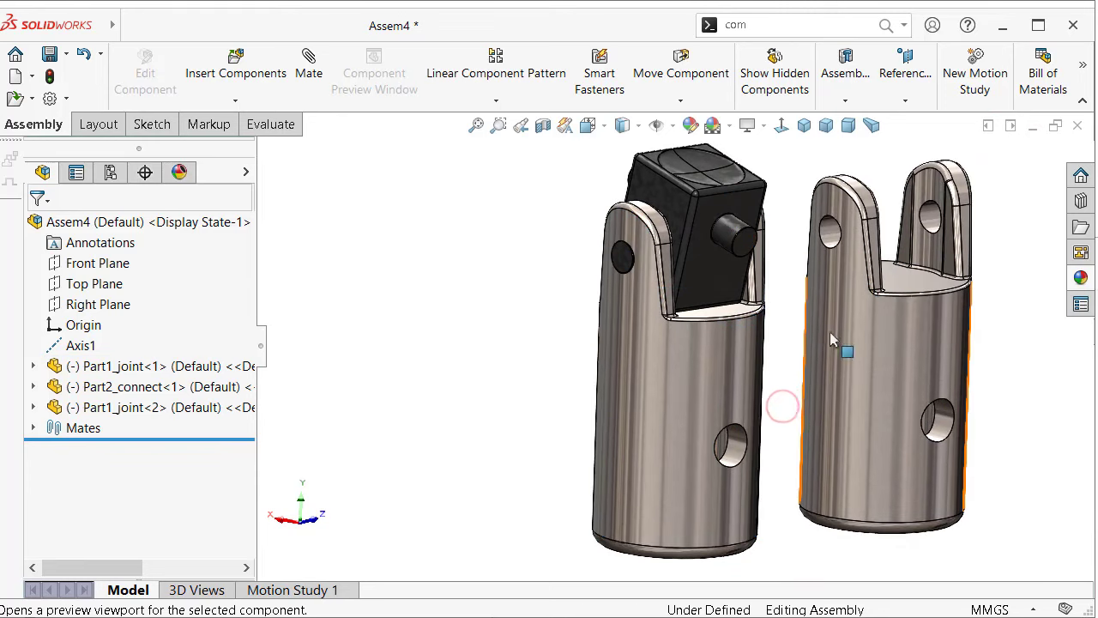
left_click(924, 221)
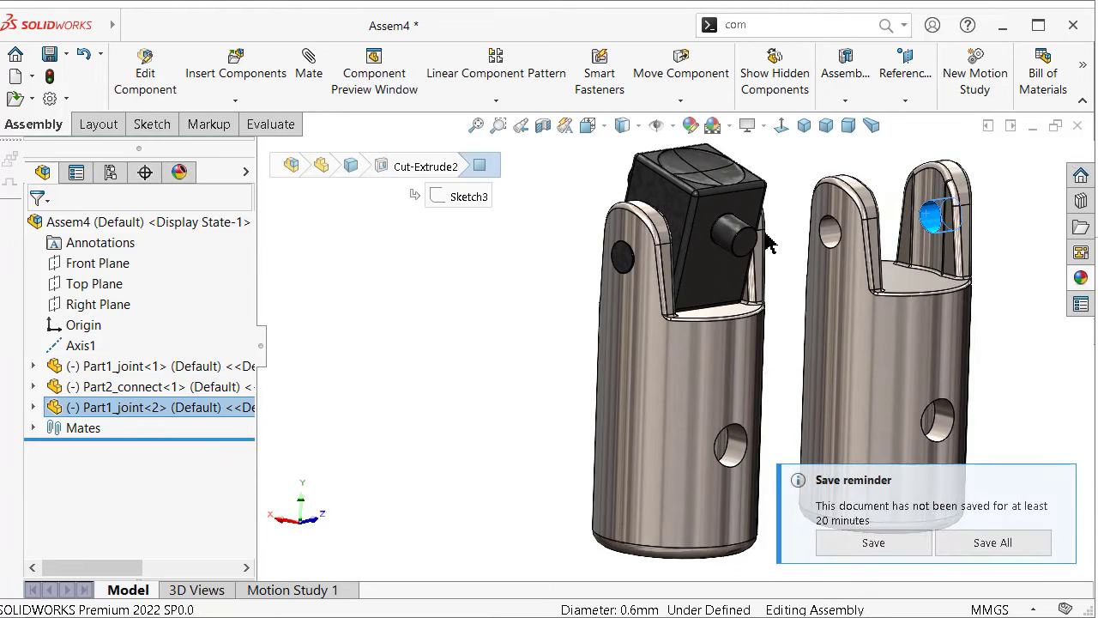
left_click(735, 233, "ctrl")
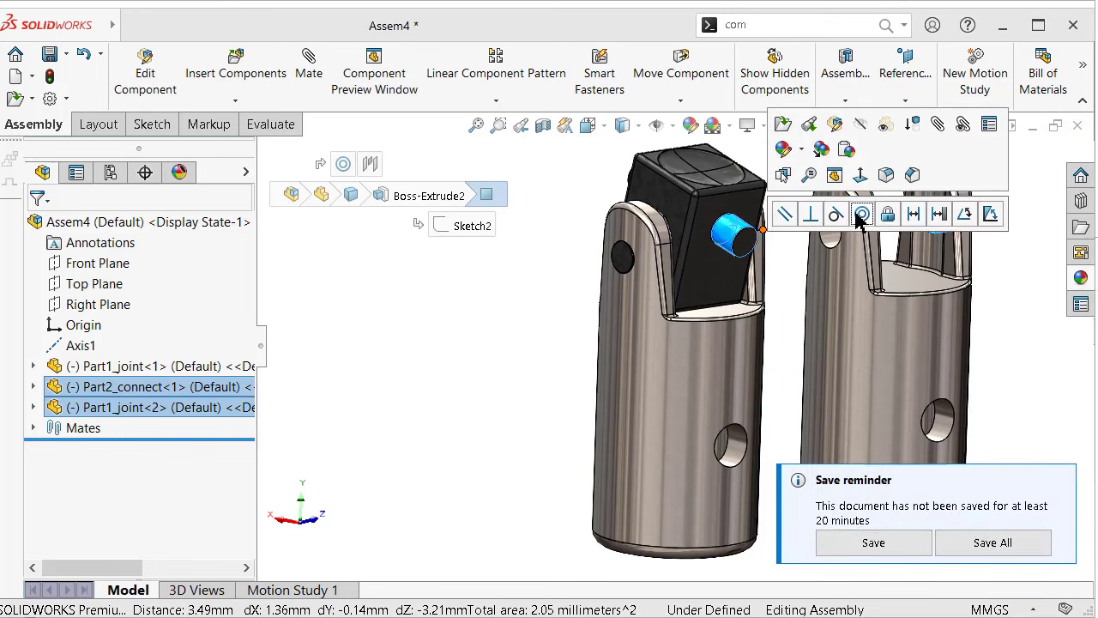
left_click(861, 215)
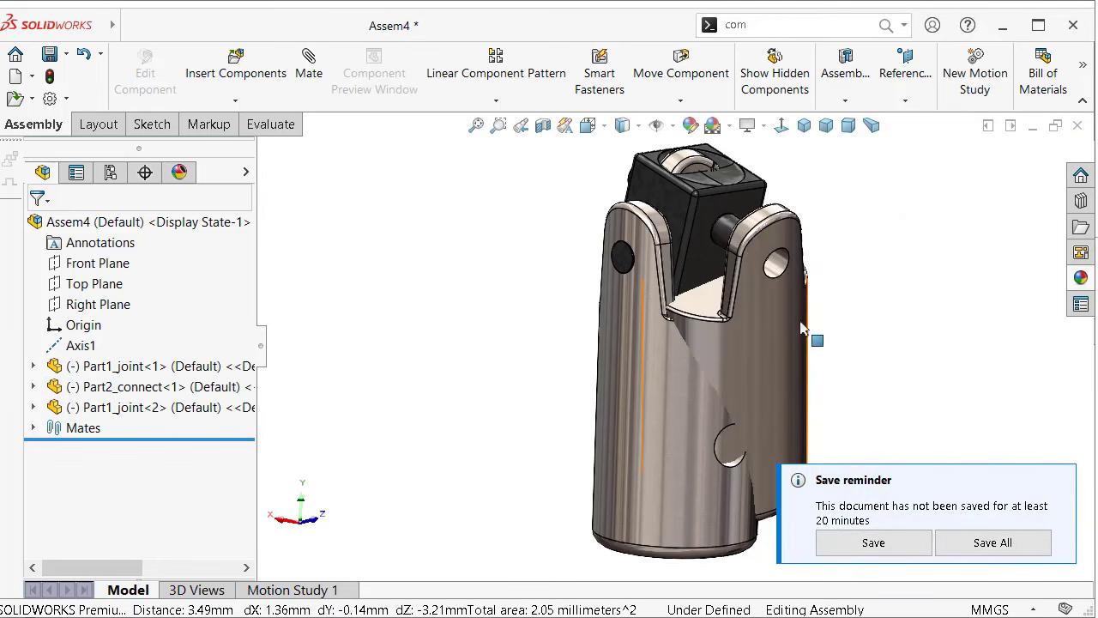
left_click_drag(803, 329, 821, 196)
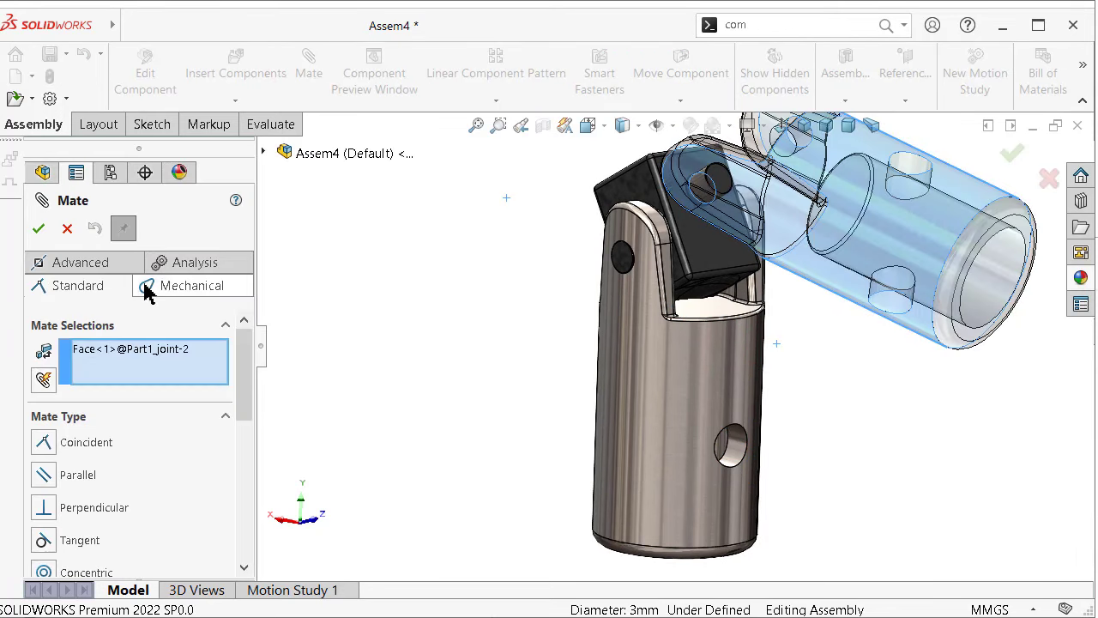
Step: Clear the leftover mate selections and choose the Width advanced mate
left_click(51, 260)
mouse_move(244, 361)
left_mouse_down()
mouse_move(249, 408)
mouse_move(242, 350)
left_mouse_up()
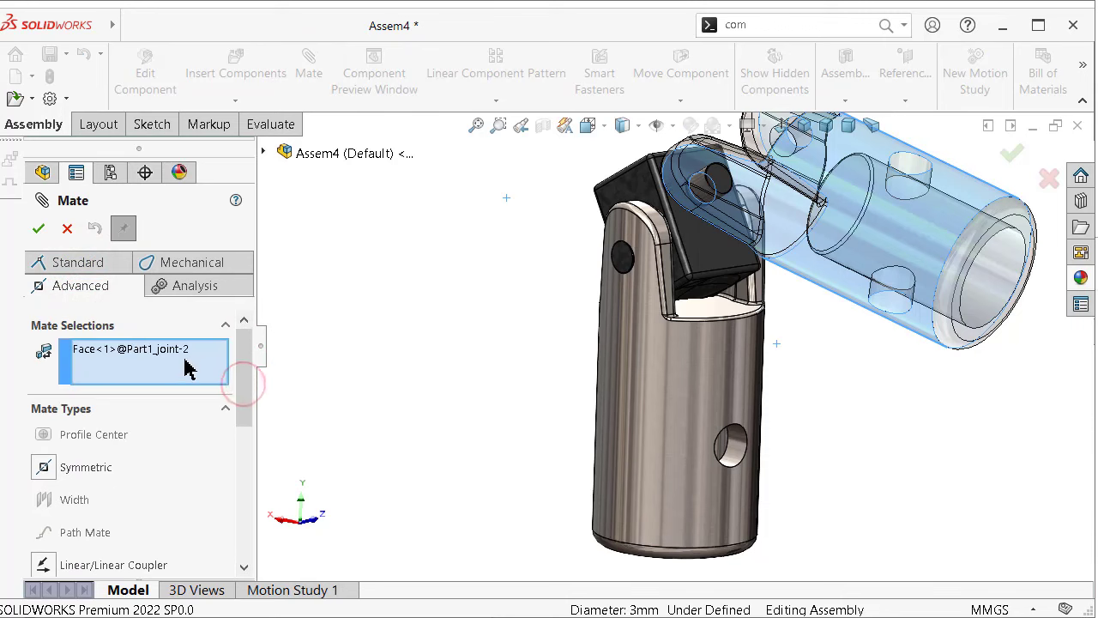
right_click(209, 368)
left_click(290, 375)
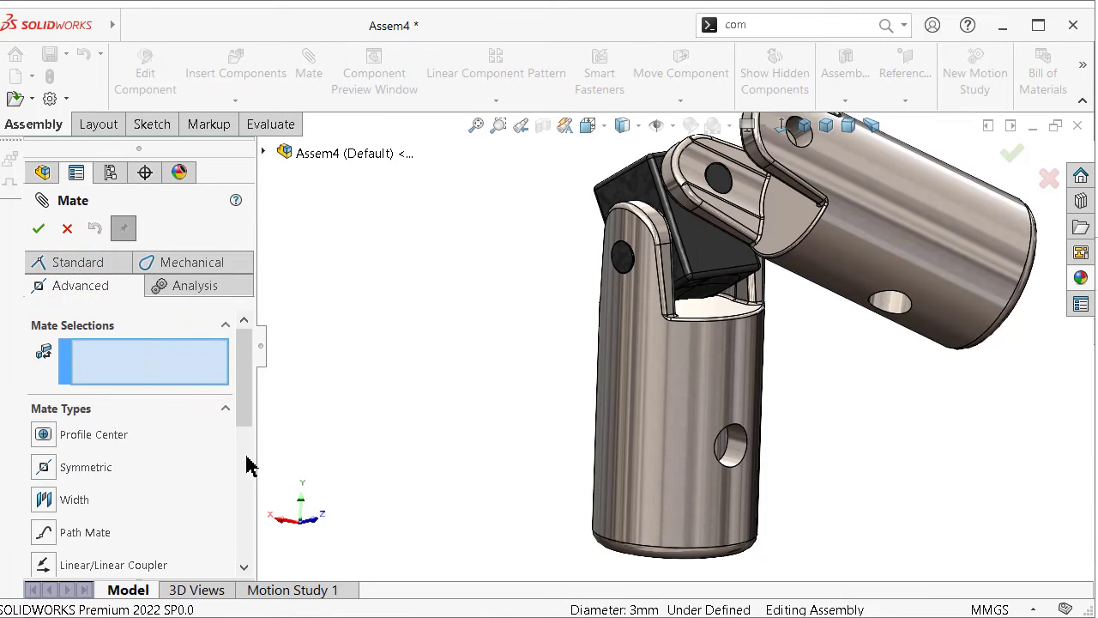
scroll(245, 459, "down", 5)
left_click(41, 319)
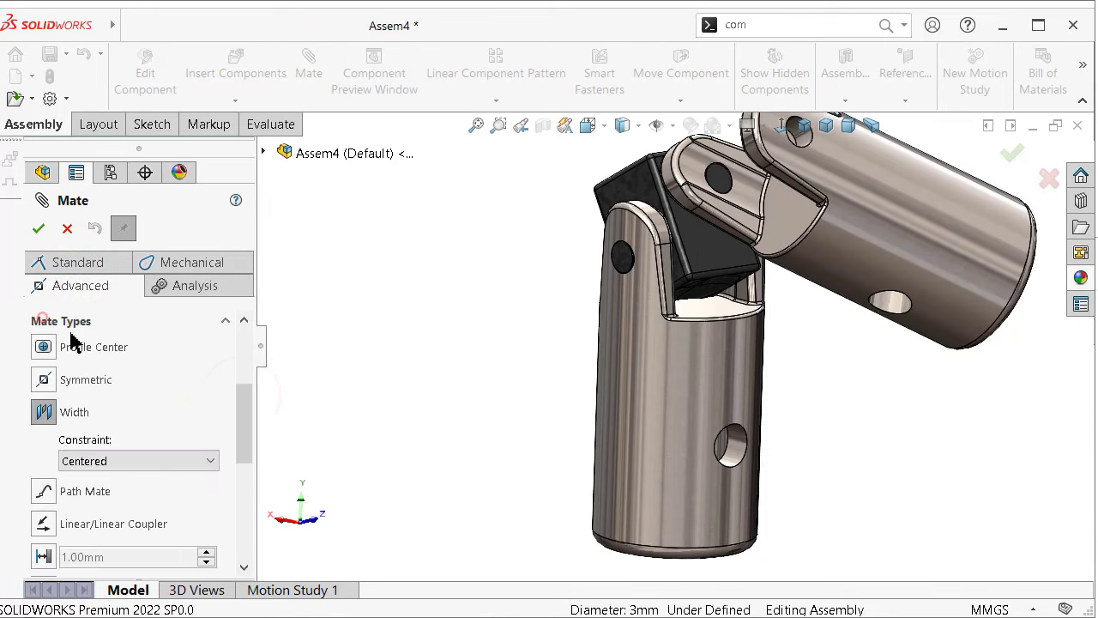
Step: Pick the block's two opposite faces and the second clevis's inner arm faces, creating Width2
left_click(726, 271)
mouse_move(725, 273)
middle_mouse_down()
mouse_move(686, 296)
mouse_move(669, 292)
middle_mouse_up()
left_click(685, 287)
scroll(661, 255, "down", 3)
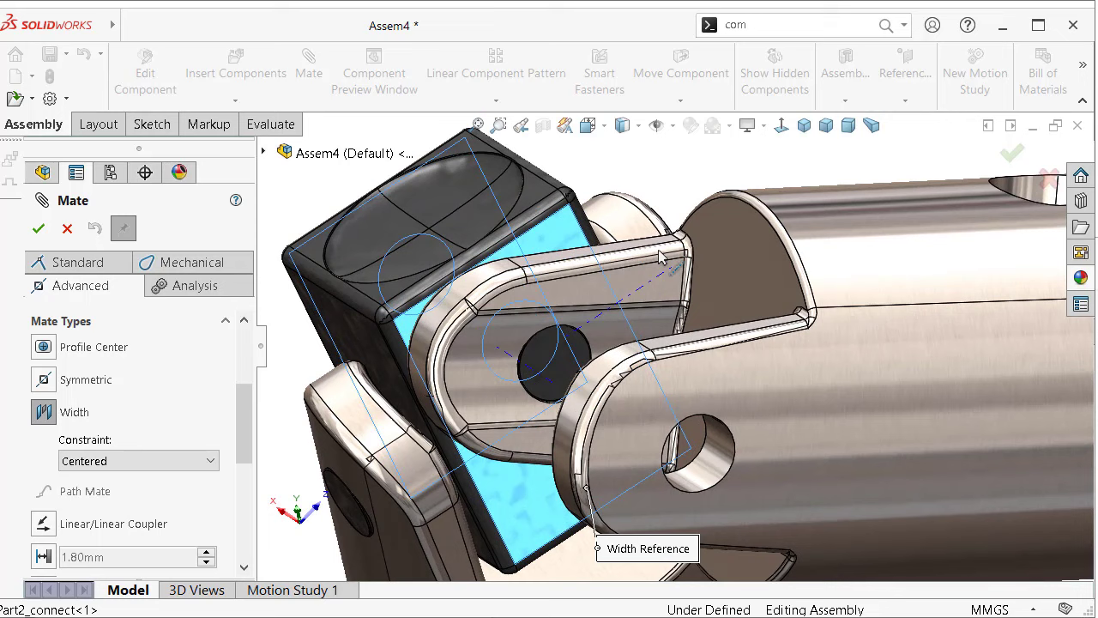
left_click(598, 288)
middle_click_drag(598, 288, 613, 297)
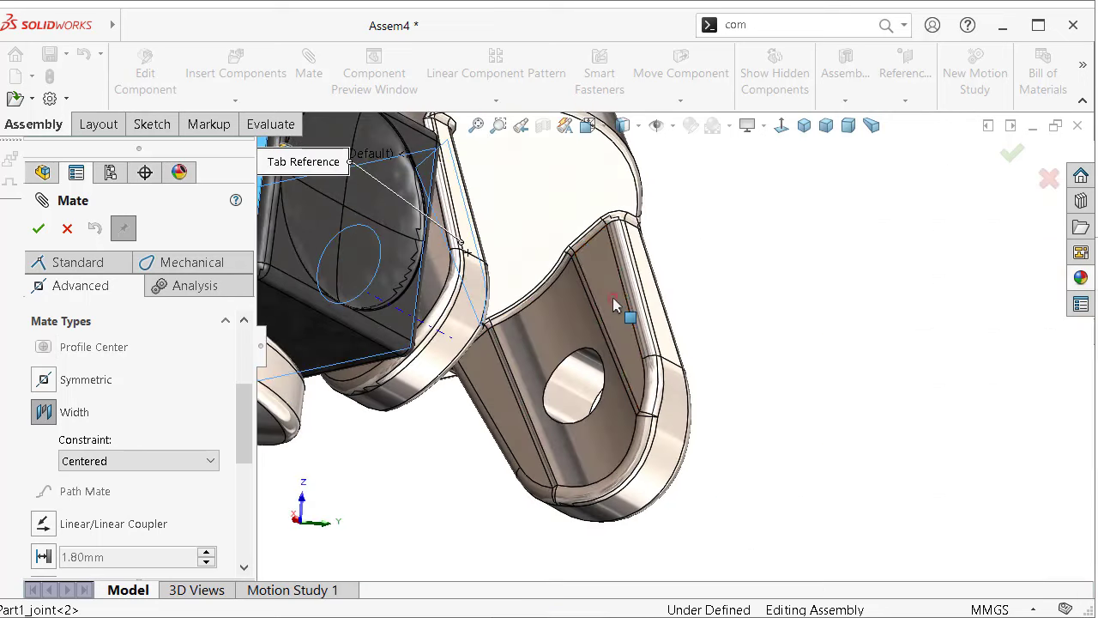
left_click(612, 297)
left_click(1007, 159)
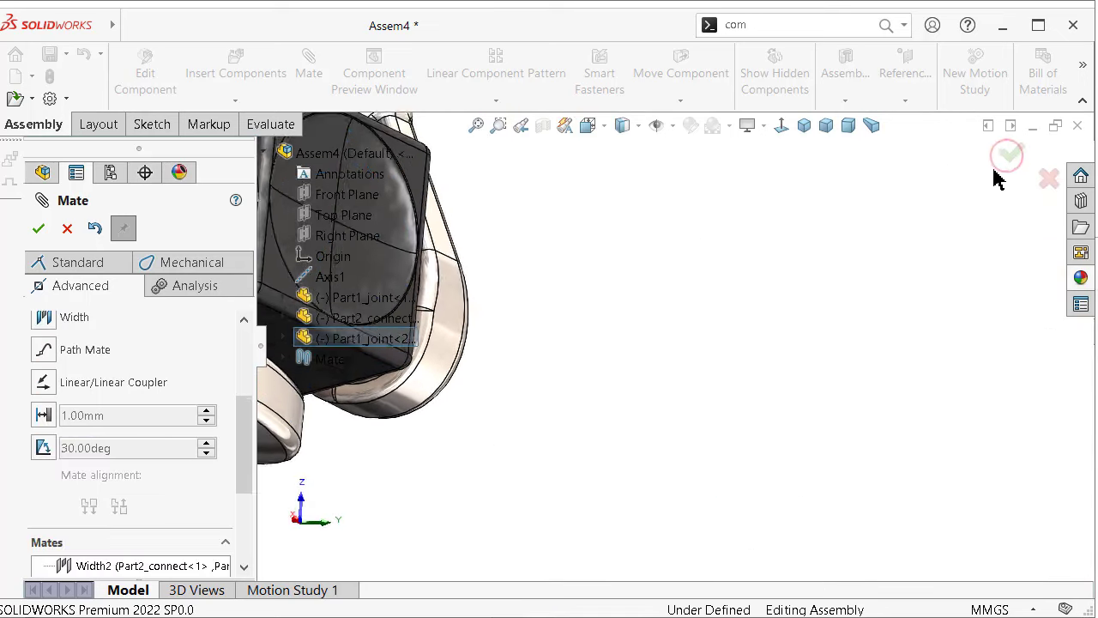
left_click(38, 227)
Step: Fit the assembly in isometric view and drag the second clevis to test its swing
left_click(796, 128)
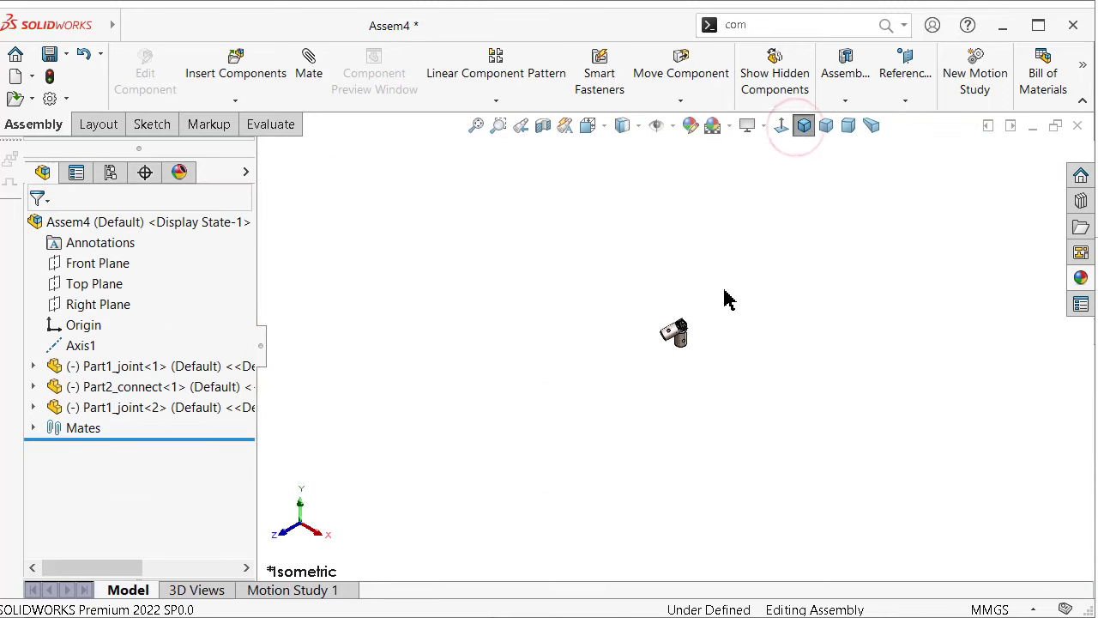
scroll(697, 294, "down", 5)
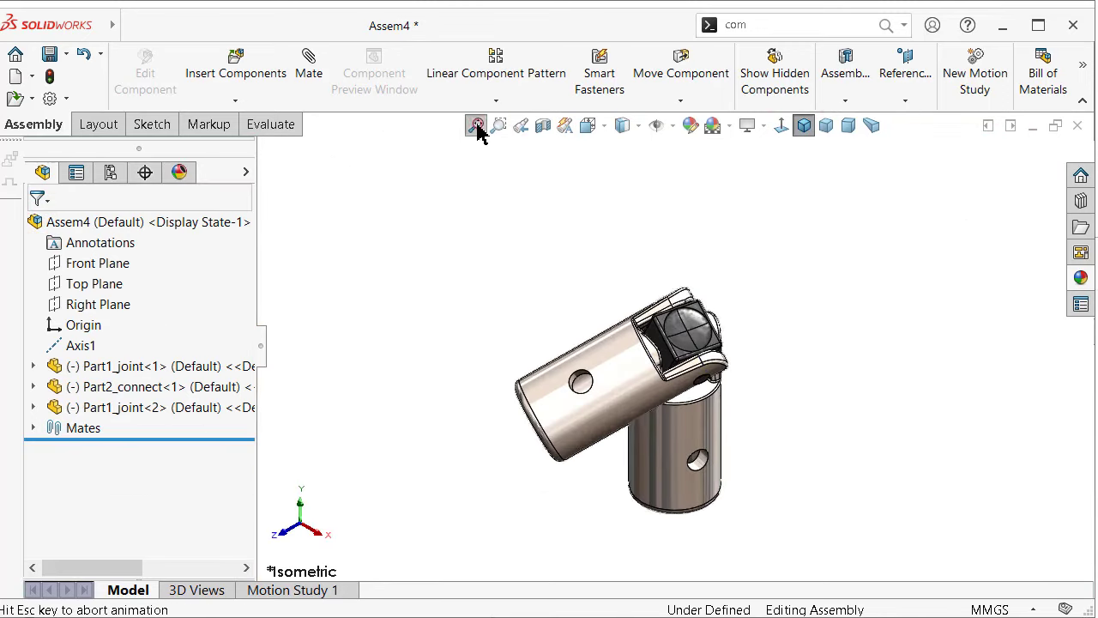
left_click(645, 378)
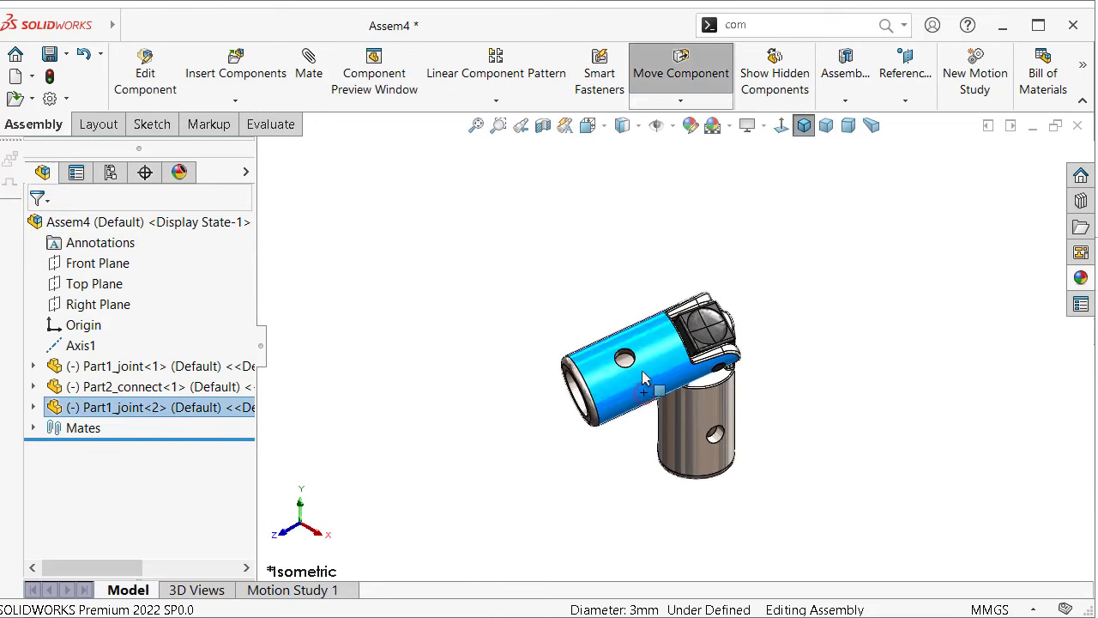
left_click_drag(645, 378, 643, 386)
left_click(833, 336)
middle_click_drag(833, 334, 816, 333)
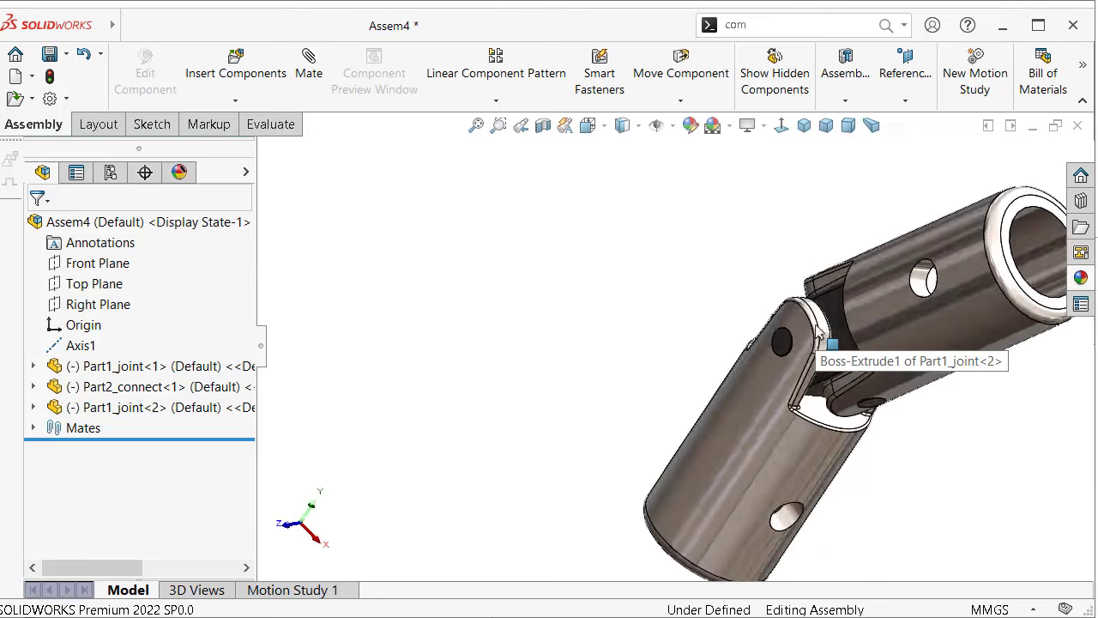
key("Left")
key("Left")
key("Left")
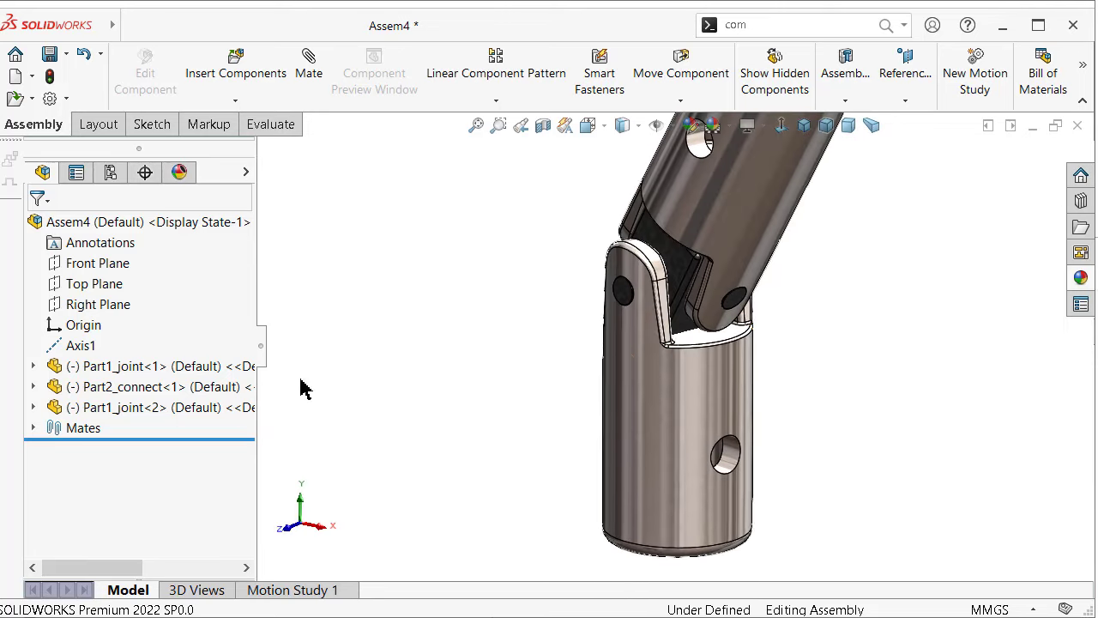
Step: Select the Origin of Part2_connect and start a new mate
left_click(51, 387)
left_click(33, 386)
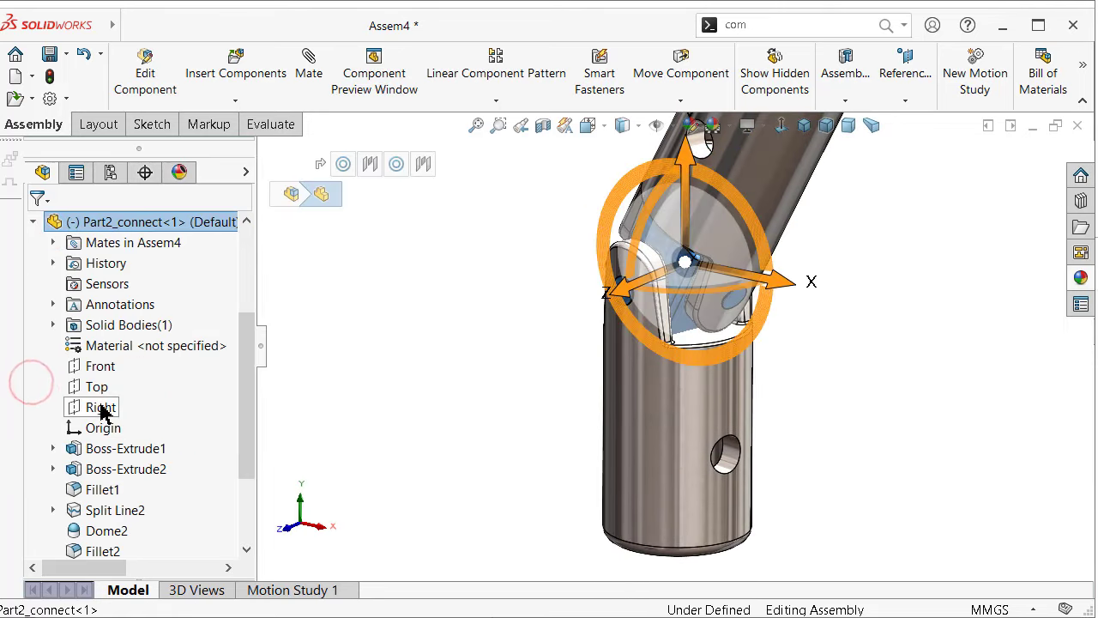
left_click(103, 428)
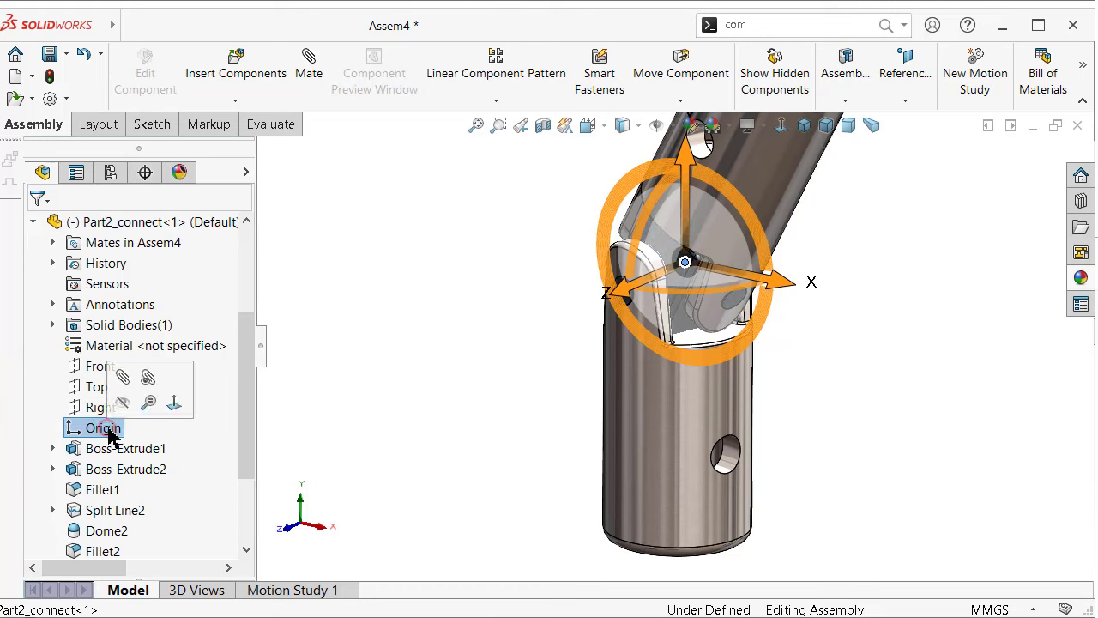
left_click(446, 331)
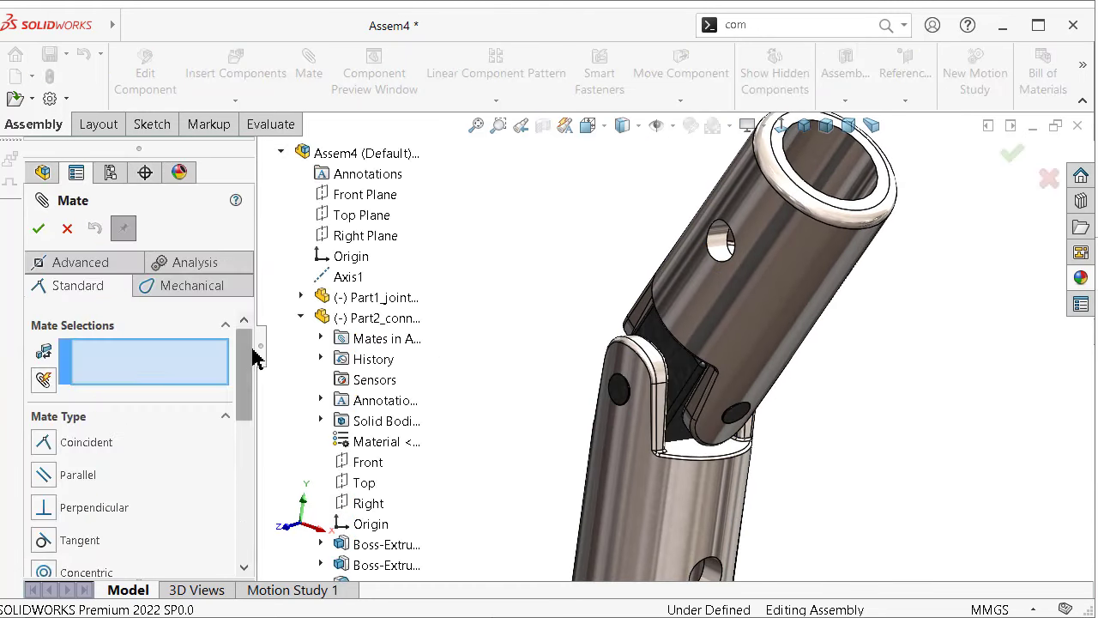
mouse_move(251, 352)
left_mouse_down()
mouse_move(240, 458)
mouse_move(242, 422)
left_mouse_up()
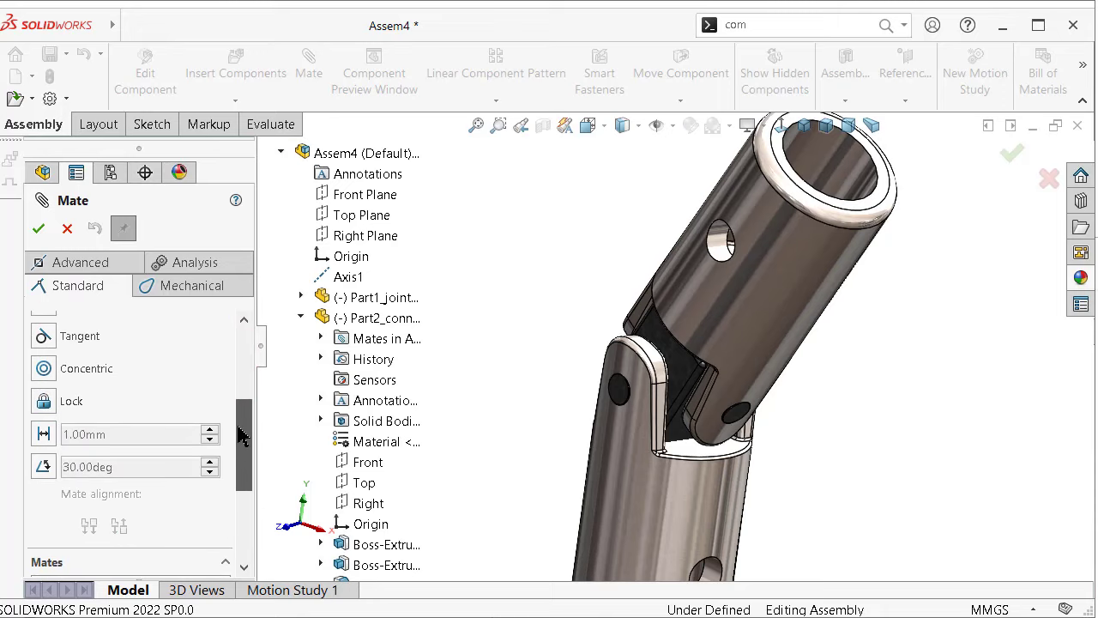
Step: Add a Universal Joint mechanical mate between the two Part1_joint shaft faces
left_click(189, 287)
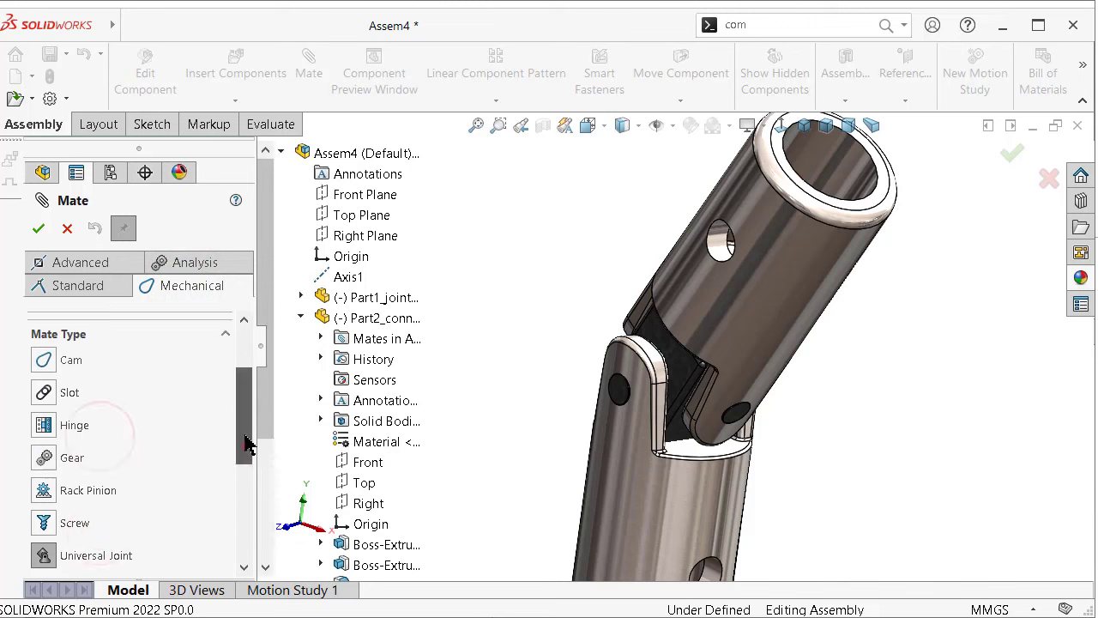
left_click_drag(246, 444, 333, 403)
left_click(633, 475)
left_click(803, 307)
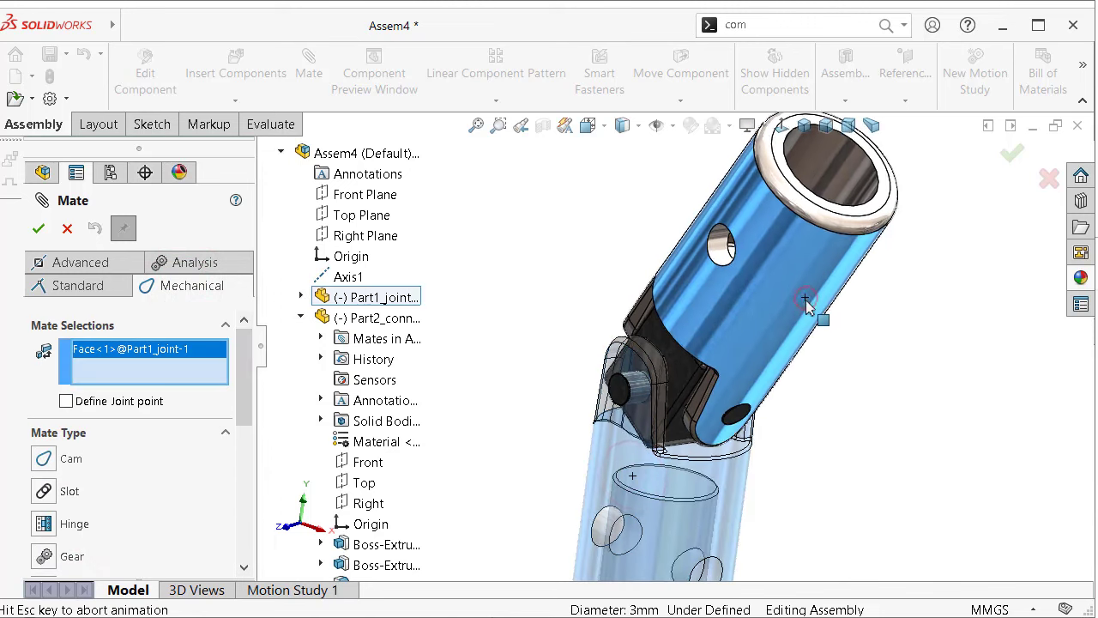
left_click(38, 228)
left_click(38, 228)
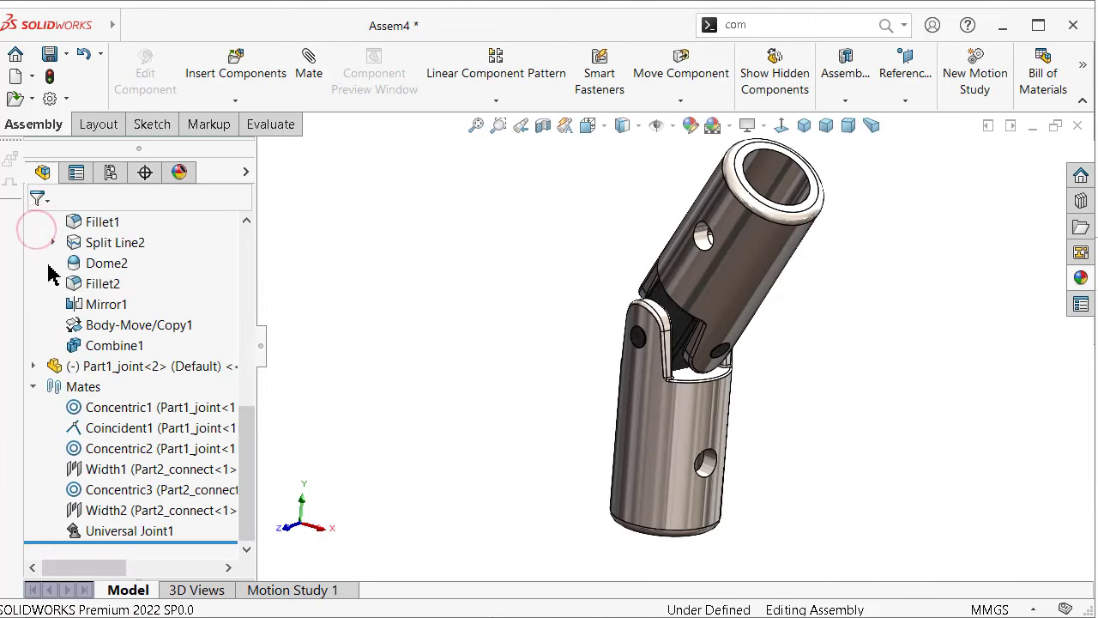
Step: Swing the upper joint part through several angles to watch the other shaft follow
scroll(730, 362, "down", 3)
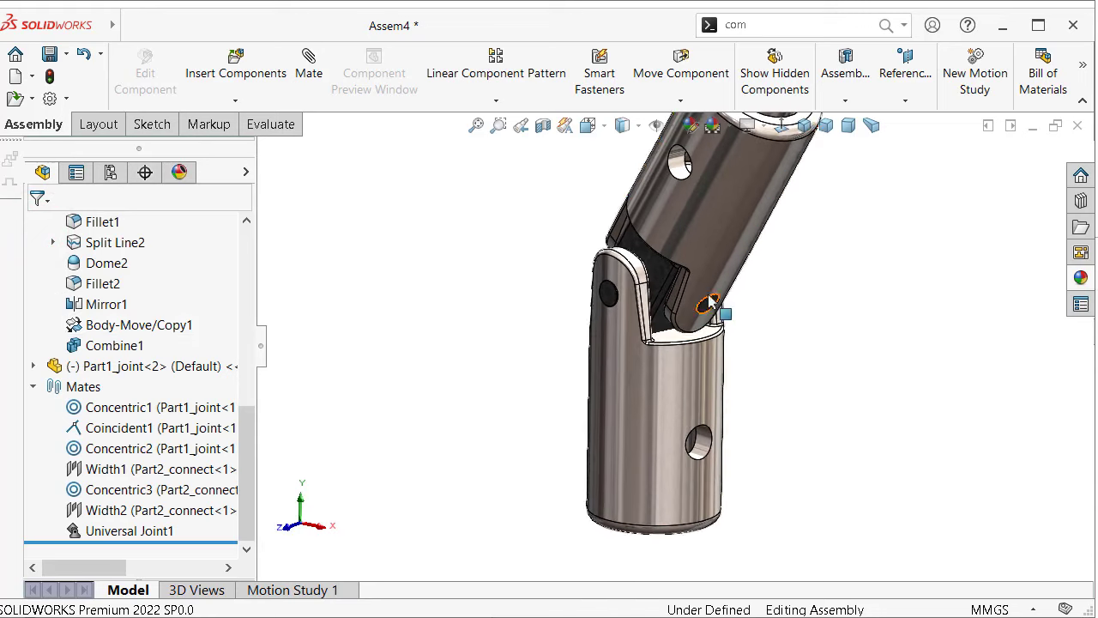
mouse_move(703, 264)
left_mouse_down()
mouse_move(814, 239)
mouse_move(772, 257)
mouse_move(570, 248)
mouse_move(634, 377)
mouse_move(748, 356)
left_mouse_up()
scroll(772, 258, "up", 2)
left_click(839, 298)
left_click(632, 340)
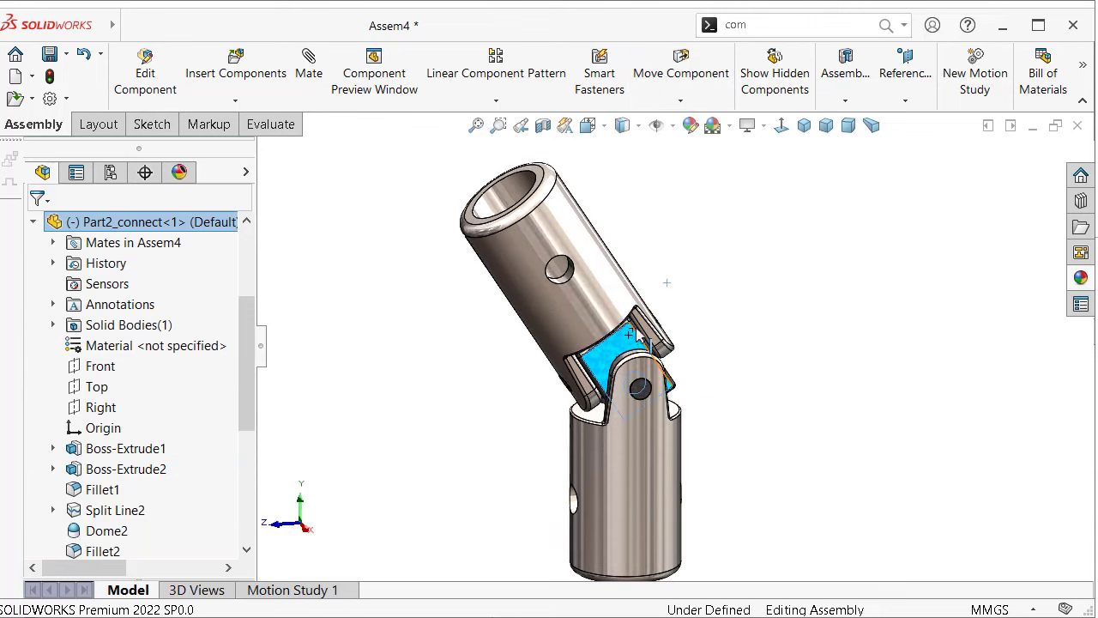
left_click(613, 306)
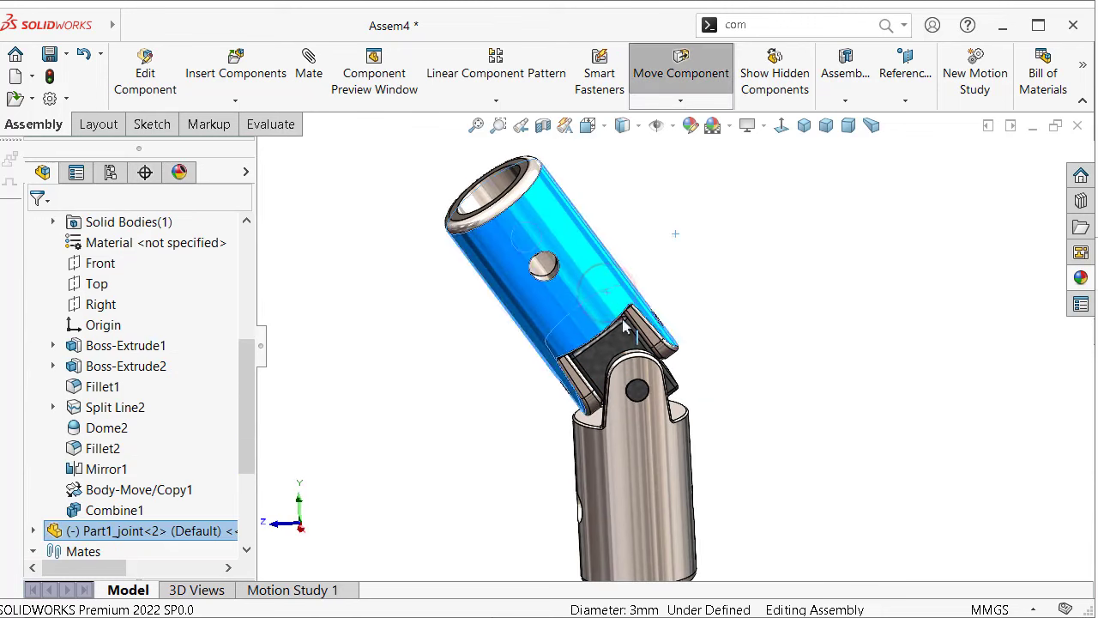
left_click_drag(614, 311, 632, 331)
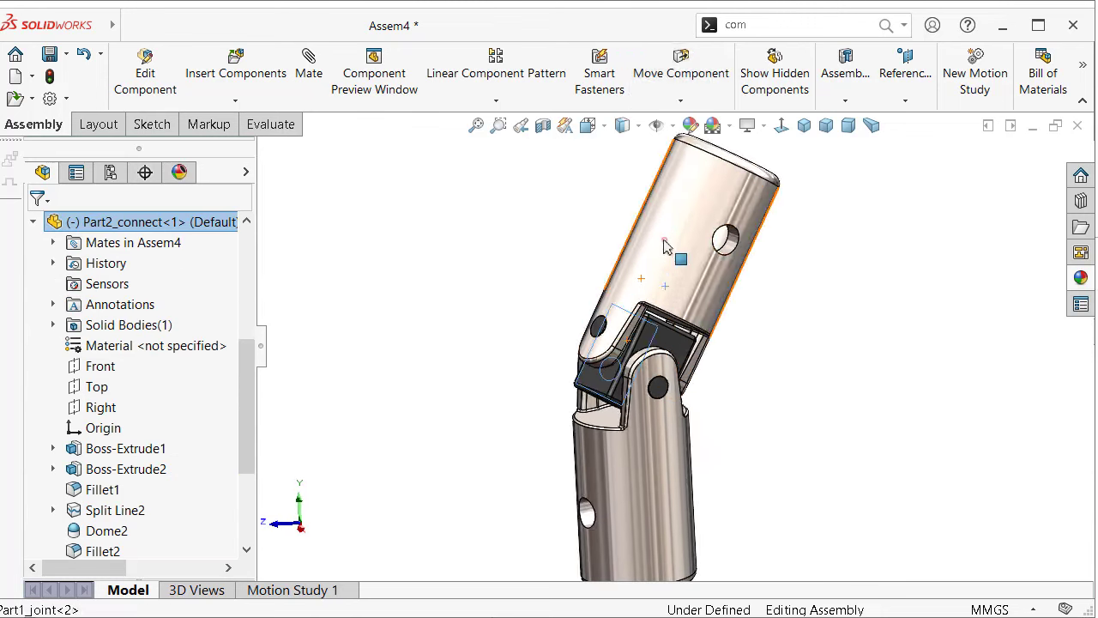
left_click_drag(667, 245, 532, 227)
middle_click_drag(532, 227, 791, 351)
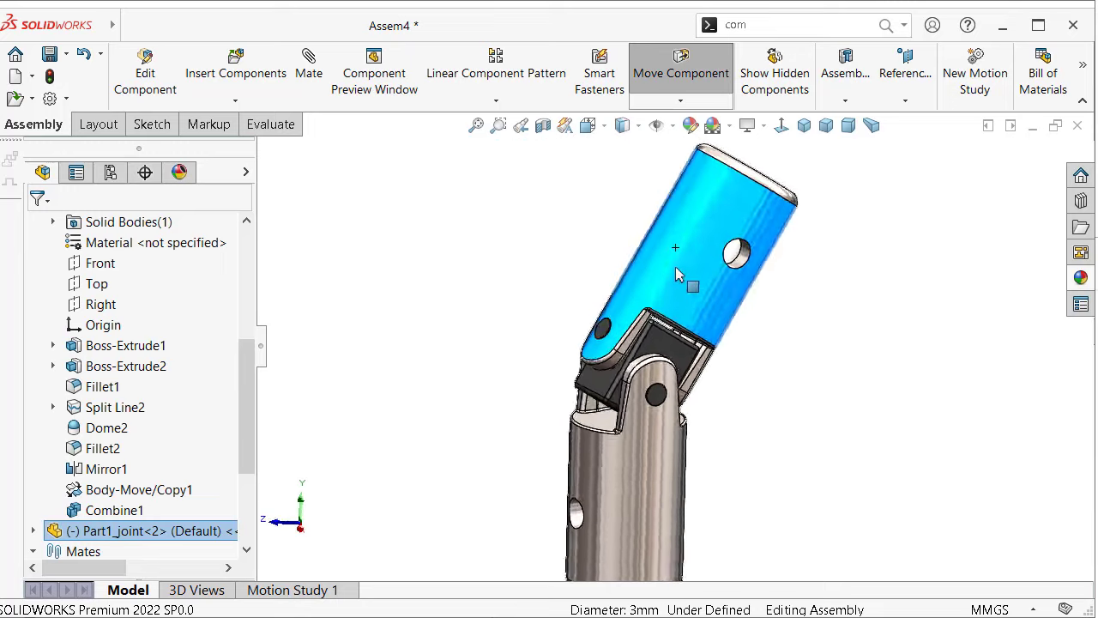
left_click_drag(791, 343, 793, 358)
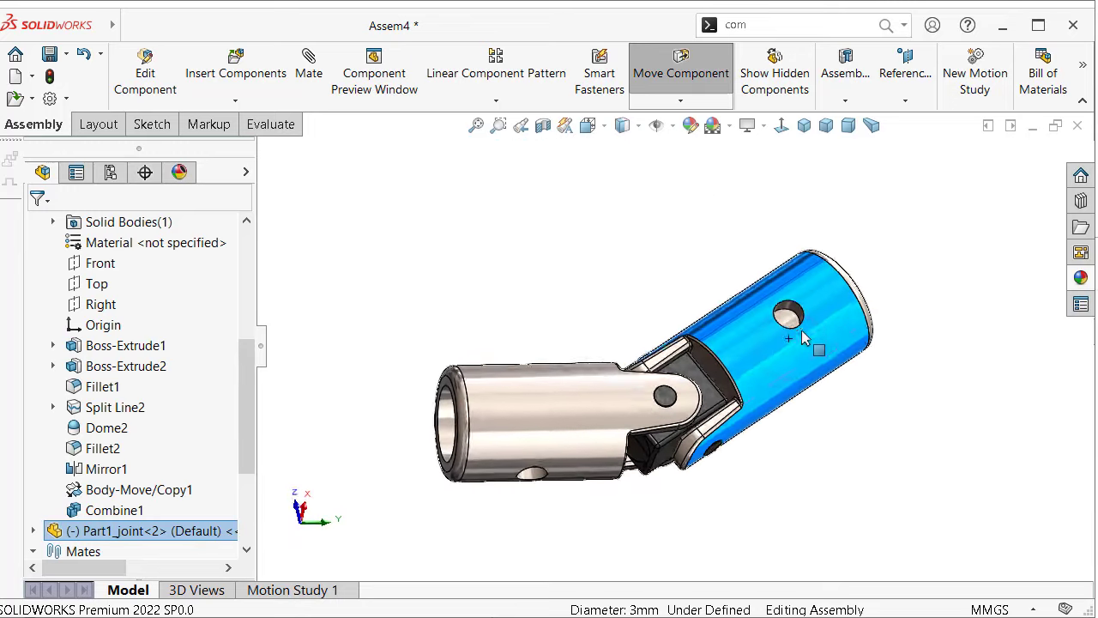
key("Escape")
Step: Orbit until the shafts stand upright, then select Universal Joint1 in the Mates folder
middle_click_drag(621, 277, 593, 343)
middle_click_drag(573, 409, 463, 386)
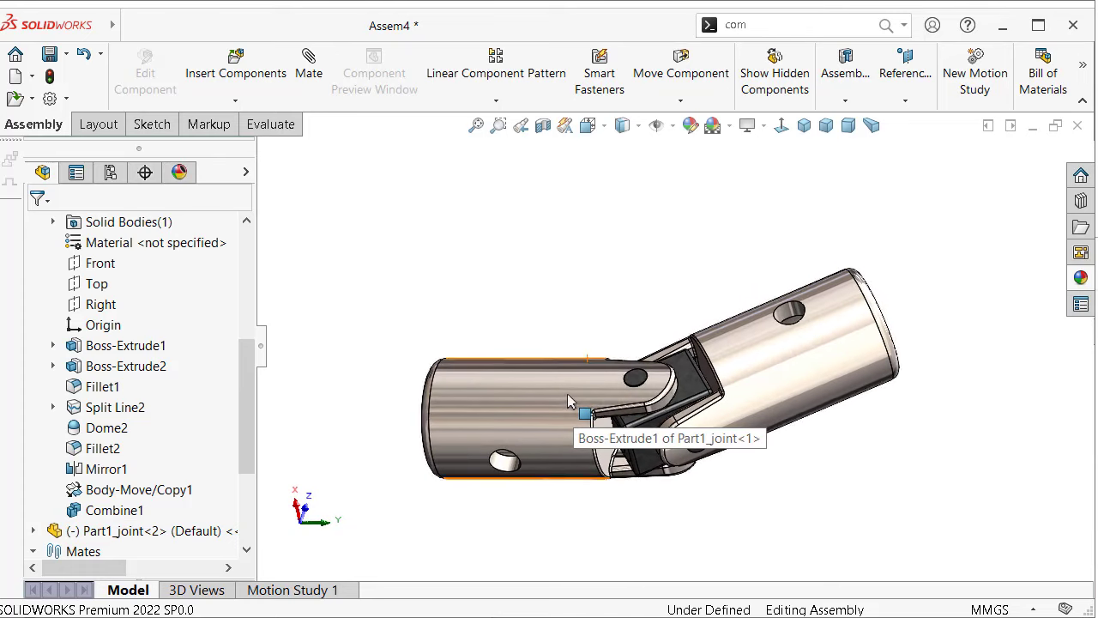
mouse_move(652, 223)
middle_mouse_down()
mouse_move(674, 351)
mouse_move(630, 341)
middle_mouse_up()
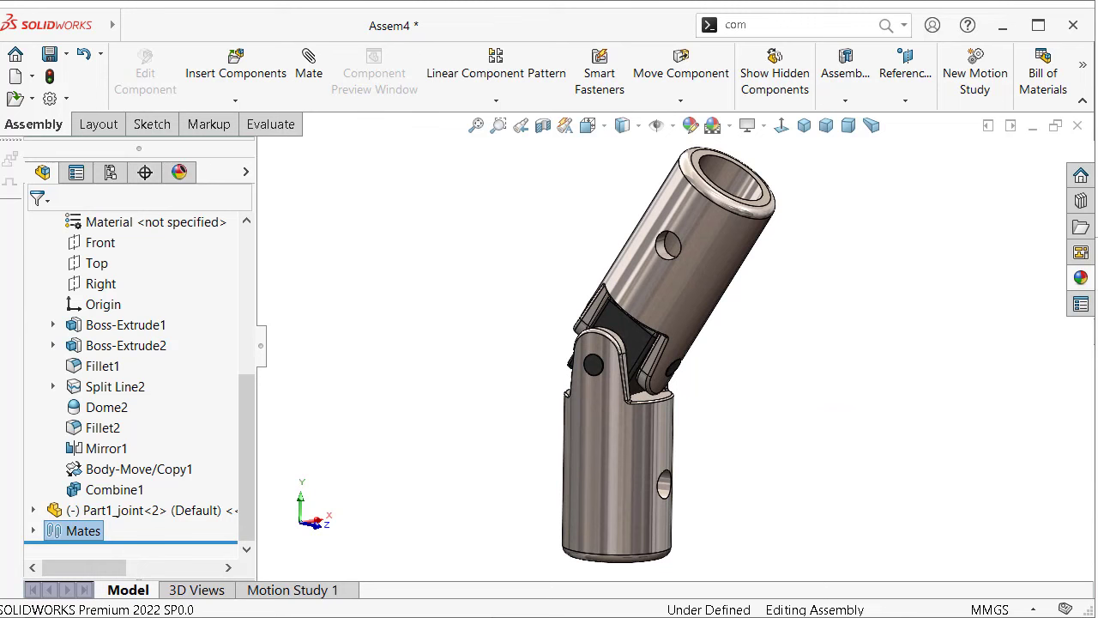
left_click(32, 530)
left_click(129, 530)
Step: Suppress the Universal Joint1 mate and reselect the upper joint part from a tilted view
left_click(189, 470)
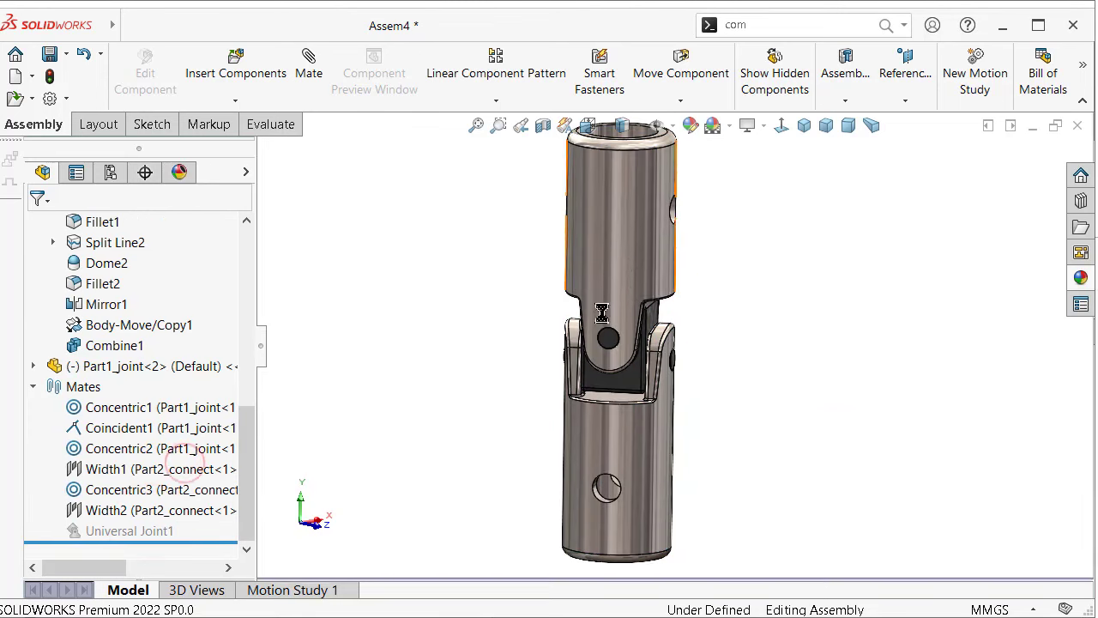
left_click(635, 236)
mouse_move(637, 221)
middle_mouse_down()
mouse_move(557, 271)
mouse_move(535, 264)
middle_mouse_up()
left_click(534, 263)
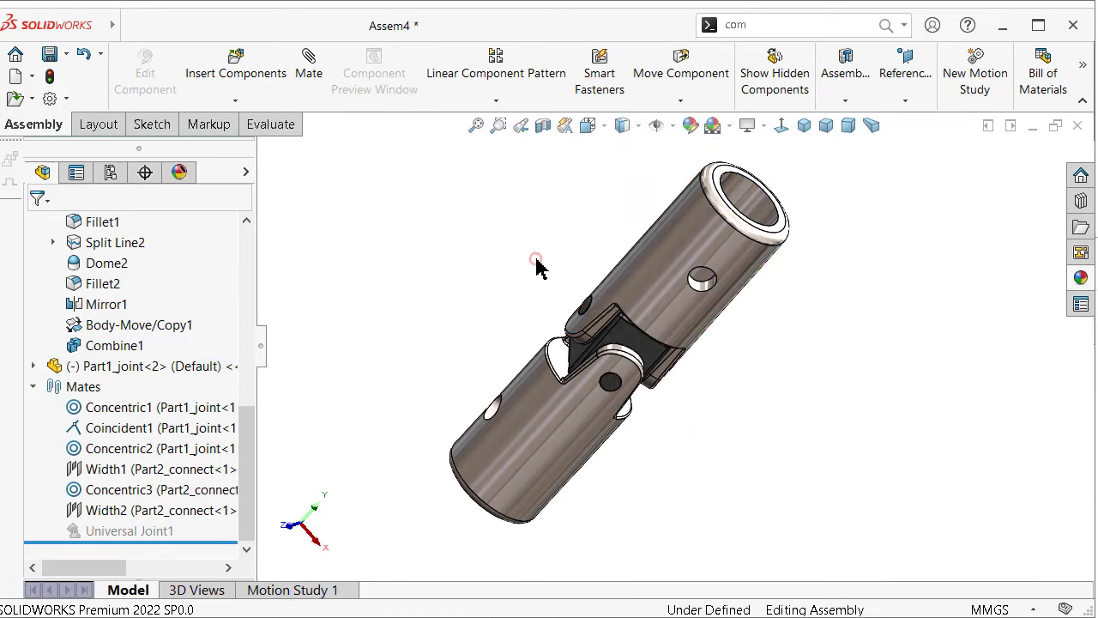
left_click(669, 254)
Step: Align both shafts with a positioning-only Concentric mate, then select Universal Joint1
left_click(898, 155)
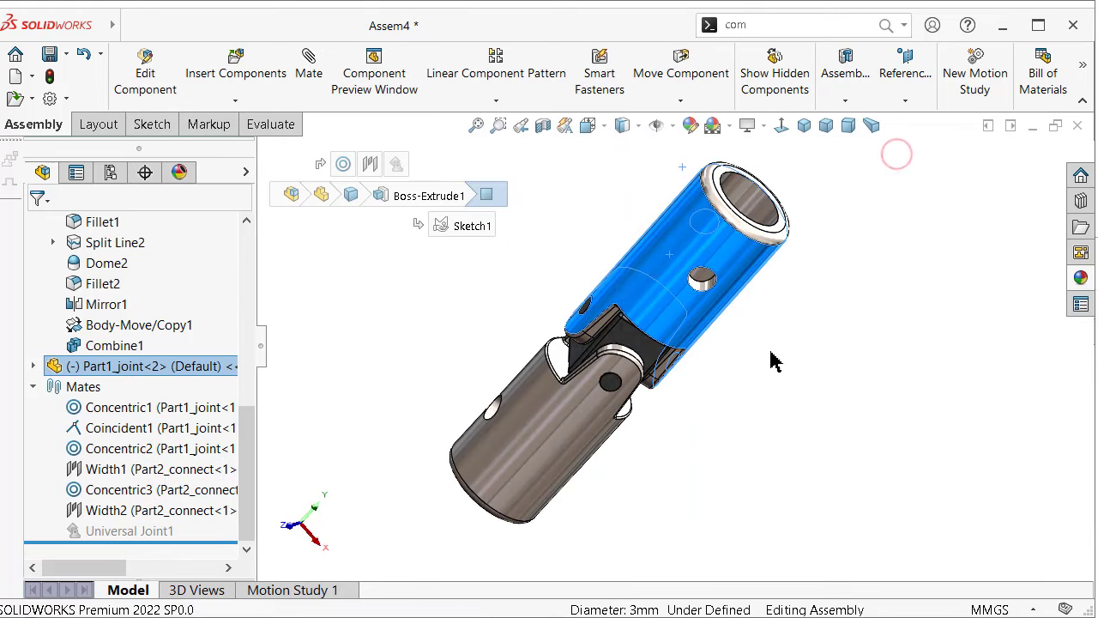
left_click(571, 444)
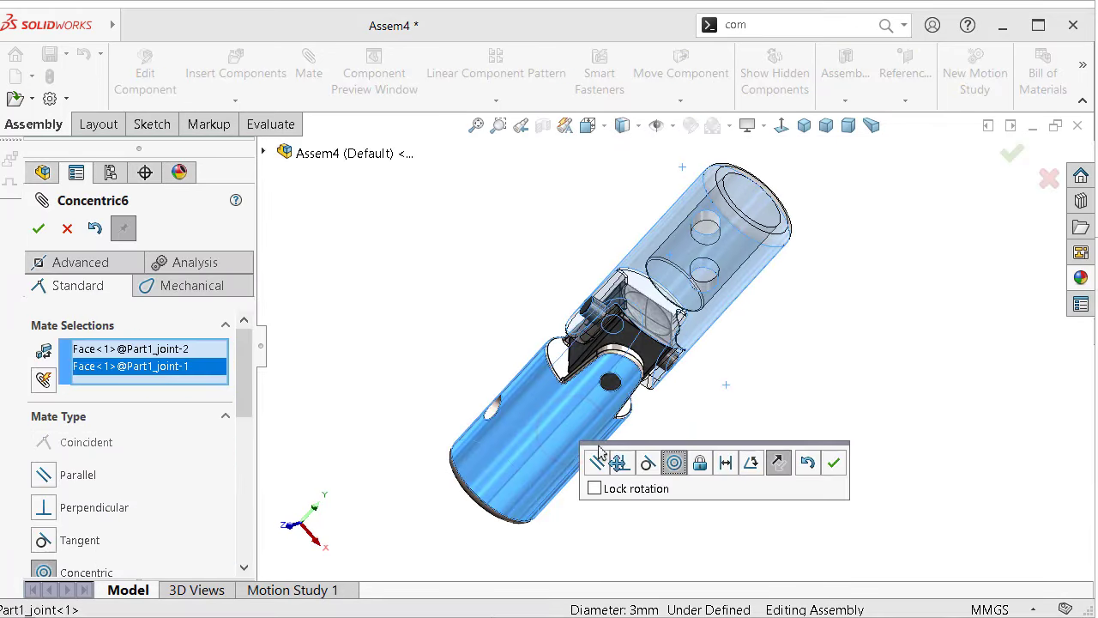
left_click_drag(242, 405, 233, 534)
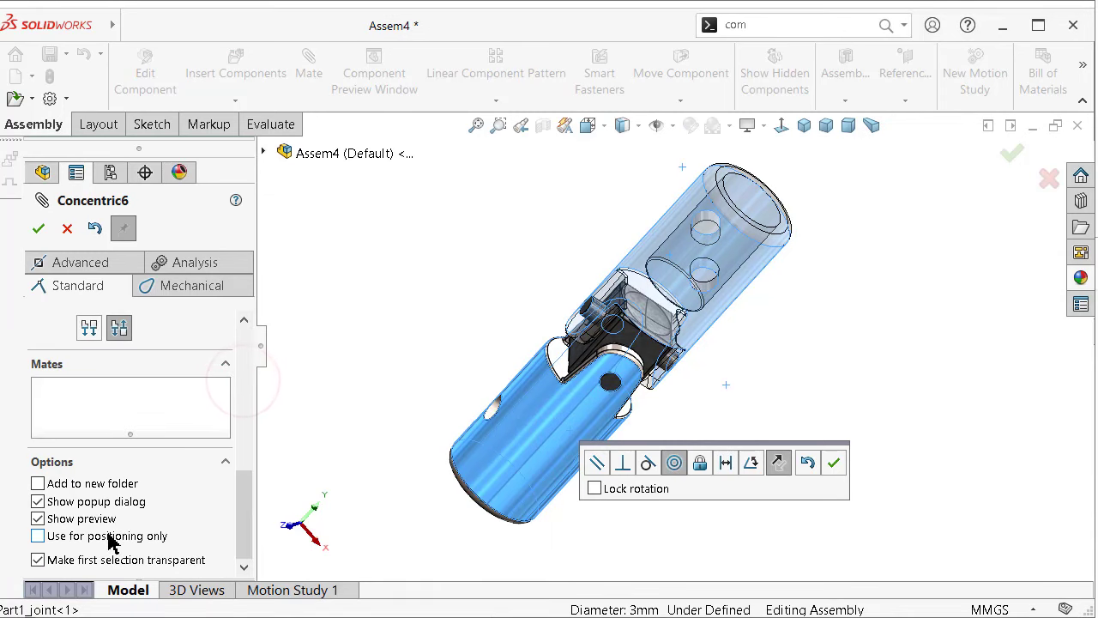
left_click(39, 229)
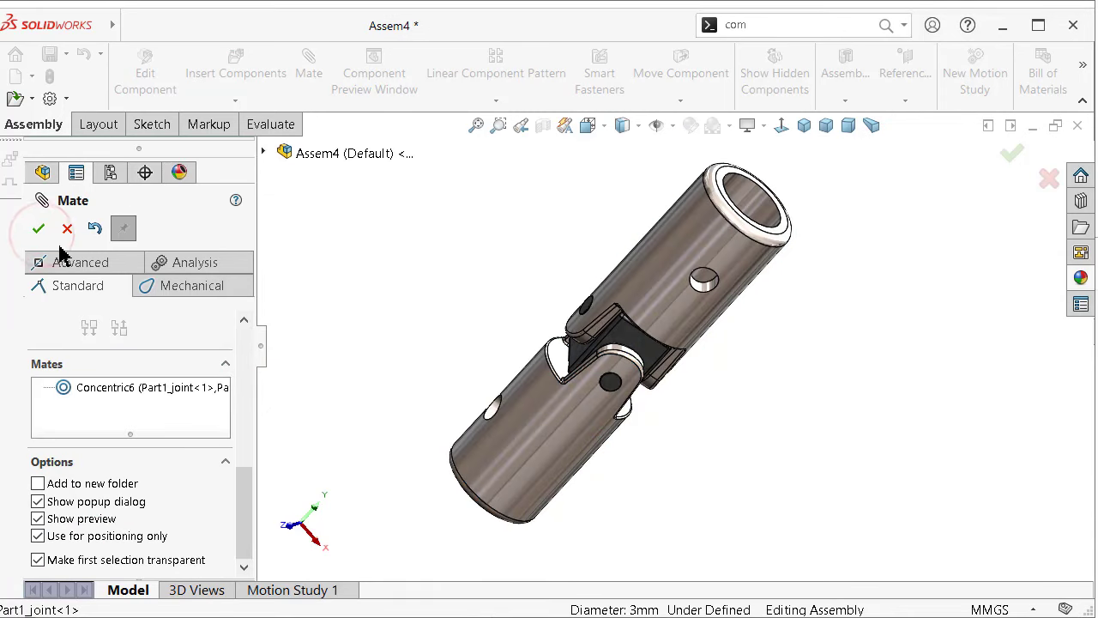
left_click(39, 228)
left_click(138, 531)
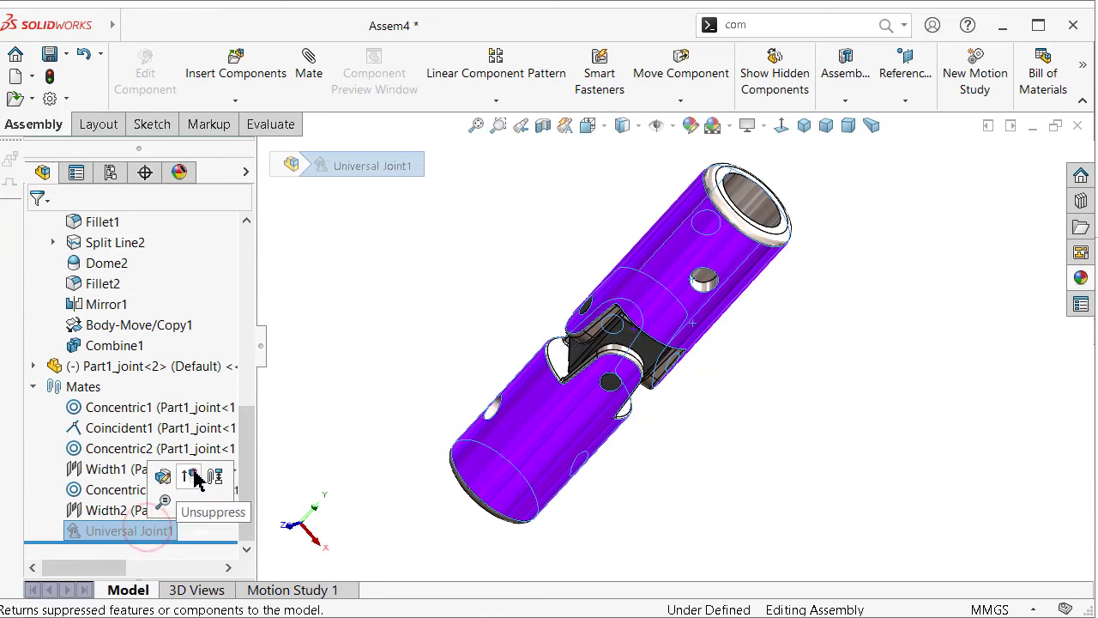
Step: Unsuppress Universal Joint1, zoom to fit, hide the design tree, and set an isometric view
left_click(190, 477)
left_click(849, 129)
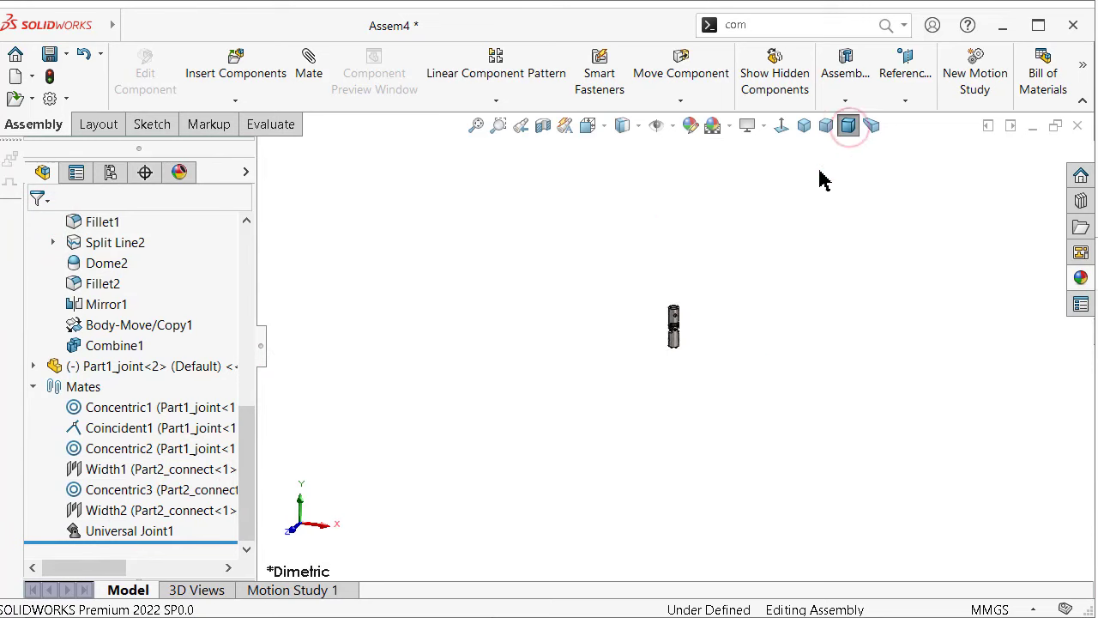
key("f")
left_click(260, 351)
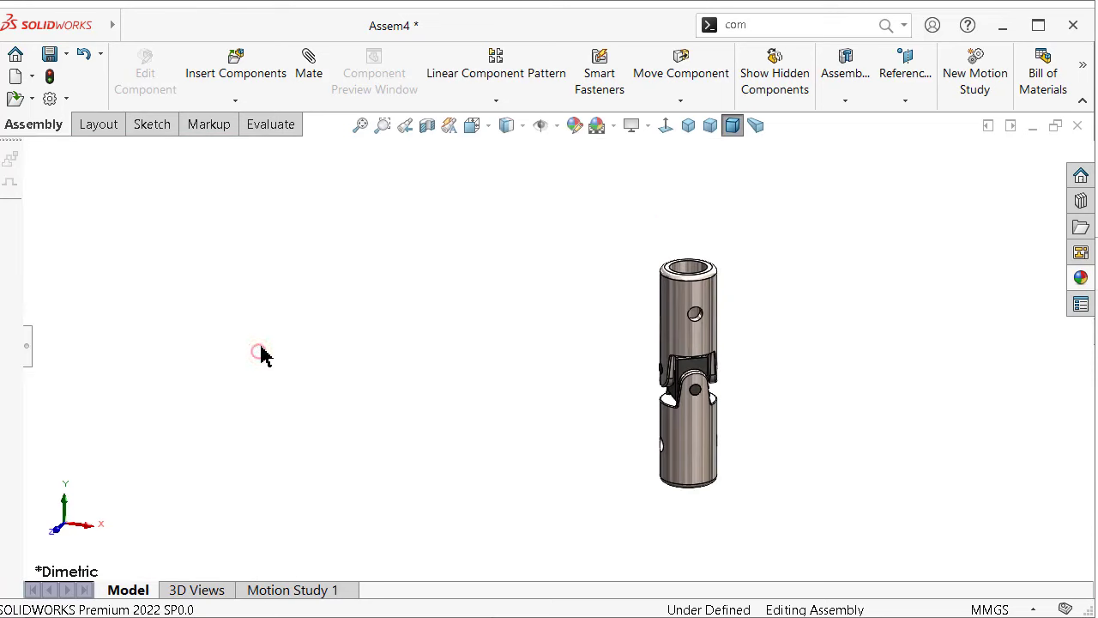
key("ctrl+7")
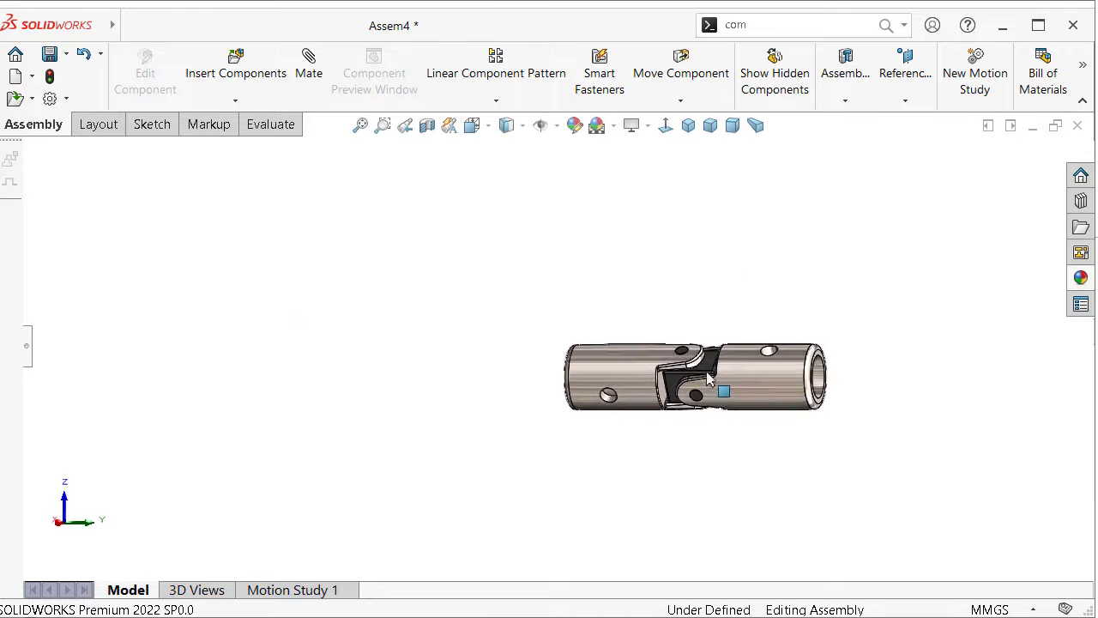